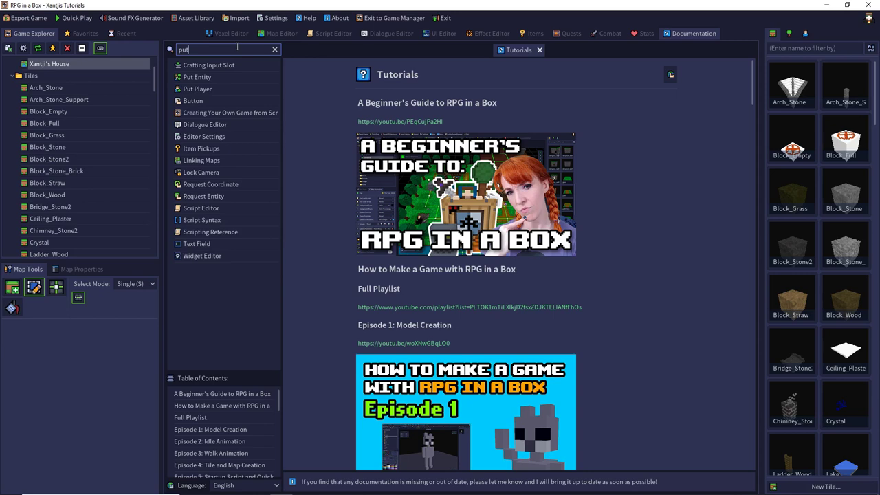
- Read the Put Player and Put Entity documentation pages, and close both
click(203, 88)
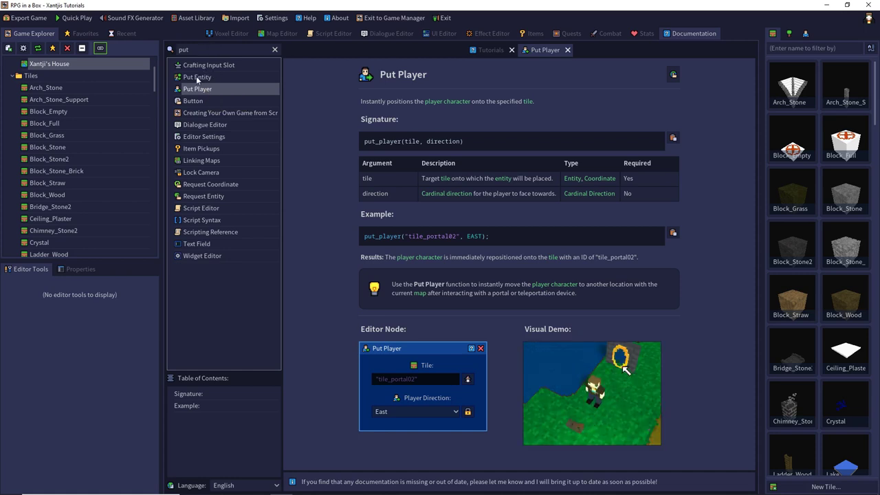
click(198, 77)
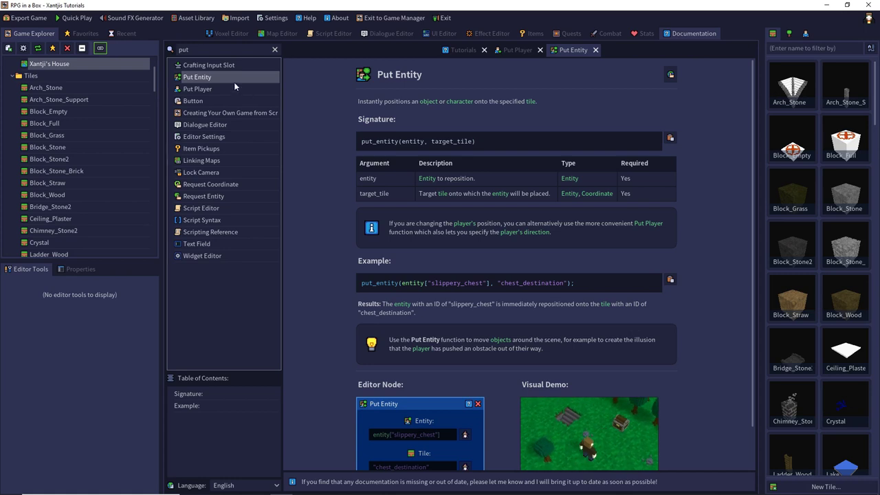
click(595, 50)
click(572, 49)
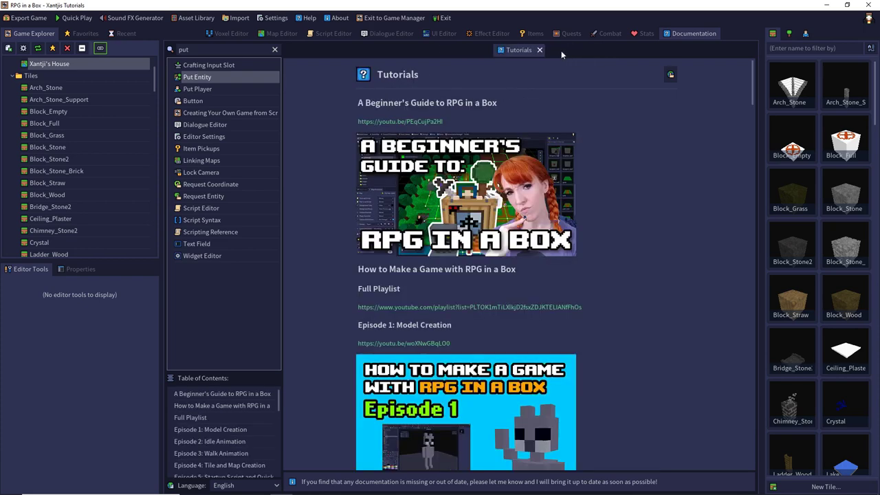
- Inspect the particle barrier between the two stone pillars in the Xantji's House map, checking one of its Special tiles
click(287, 34)
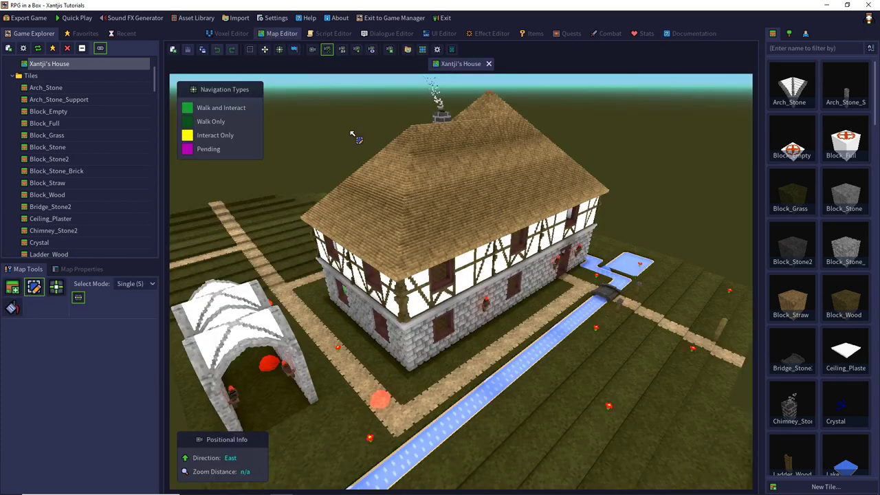
middle_drag(406, 208, 119, 234)
middle_drag(418, 297, 279, 318)
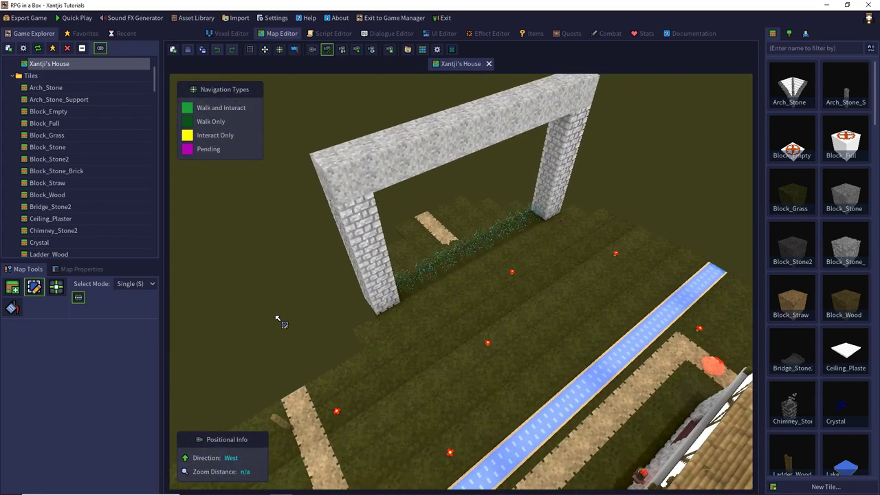
scroll(279, 318, up, 3)
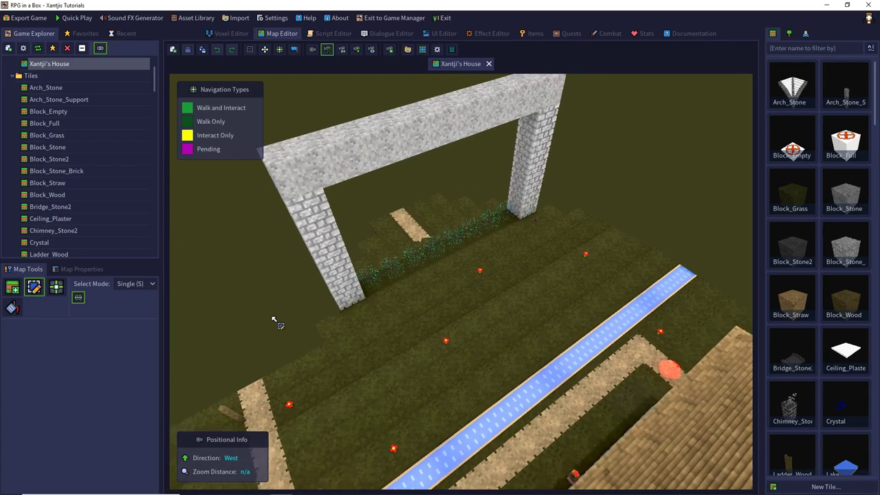
middle_drag(269, 315, 246, 275)
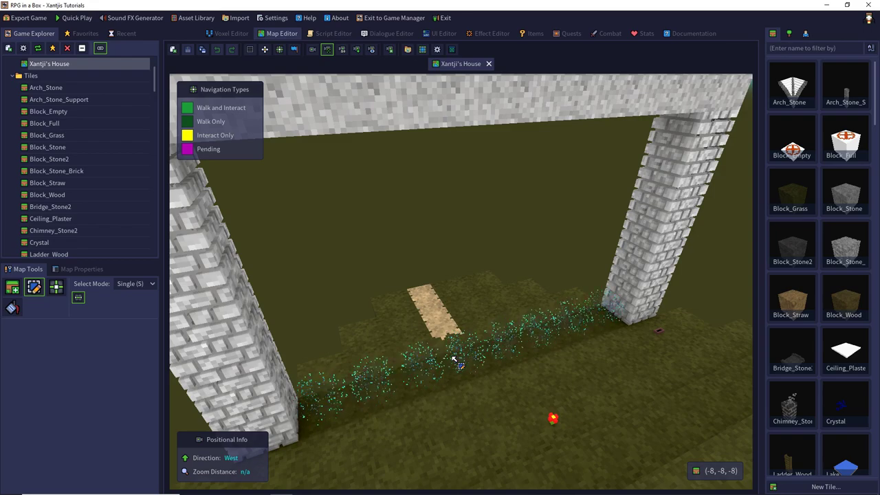
right_drag(454, 359, 516, 358)
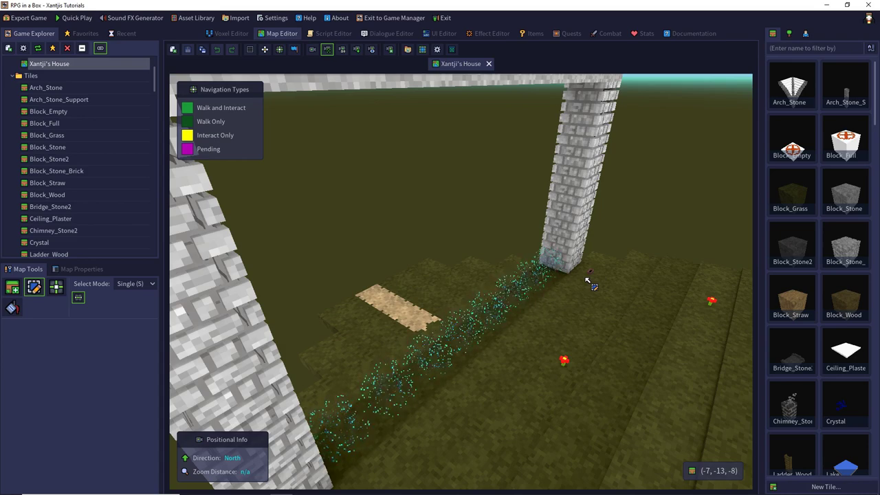
key(d)
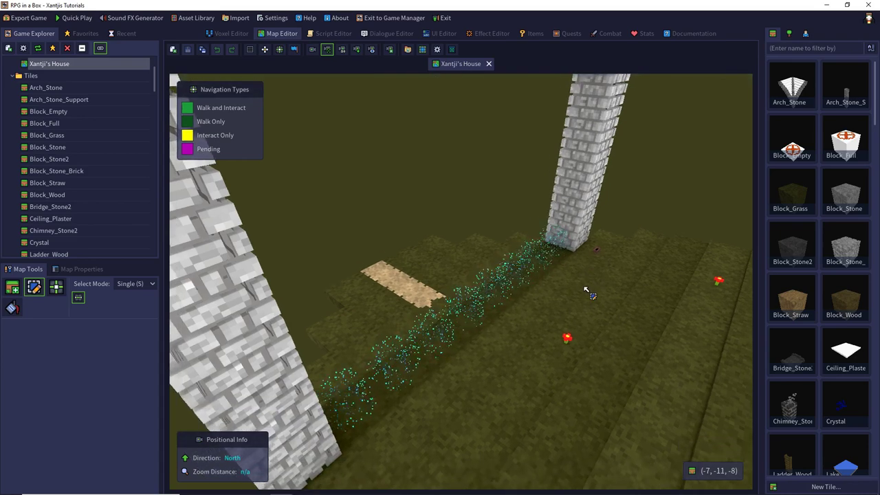
key(q)
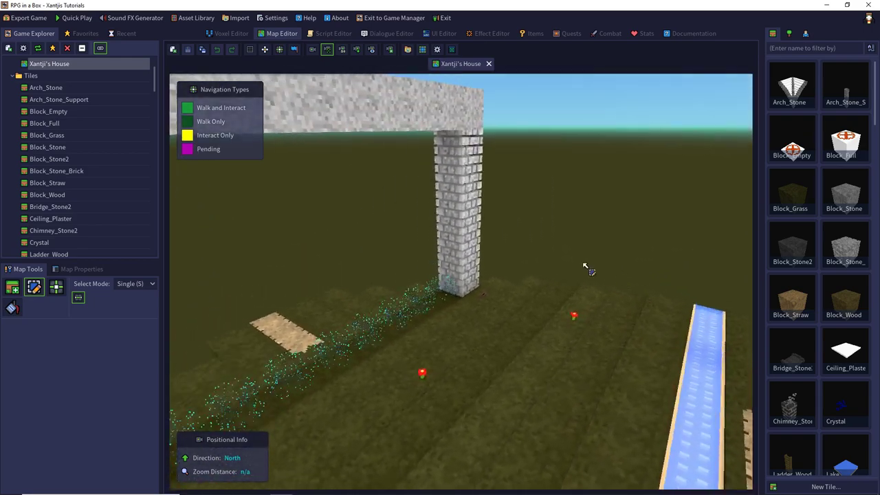
key(e)
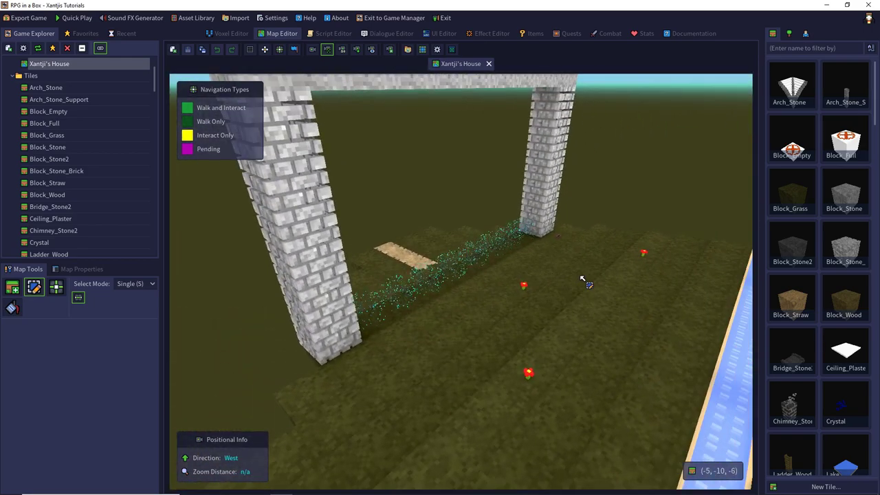
key(s)
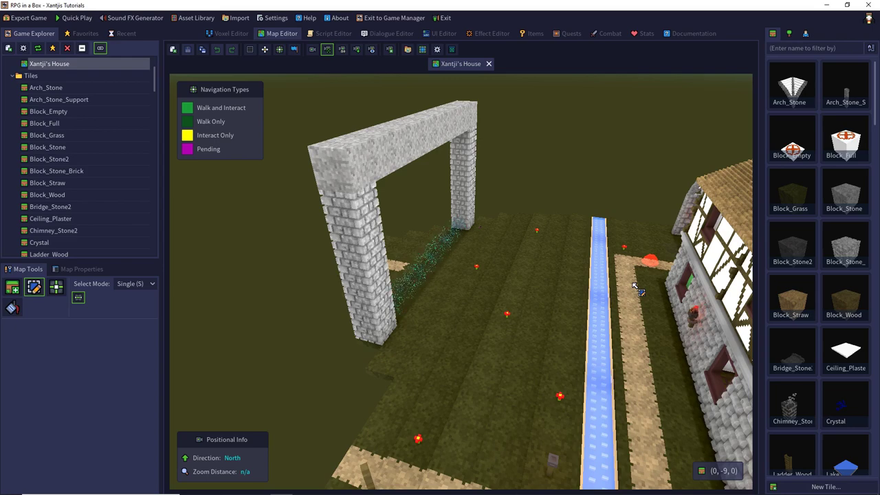
key(w)
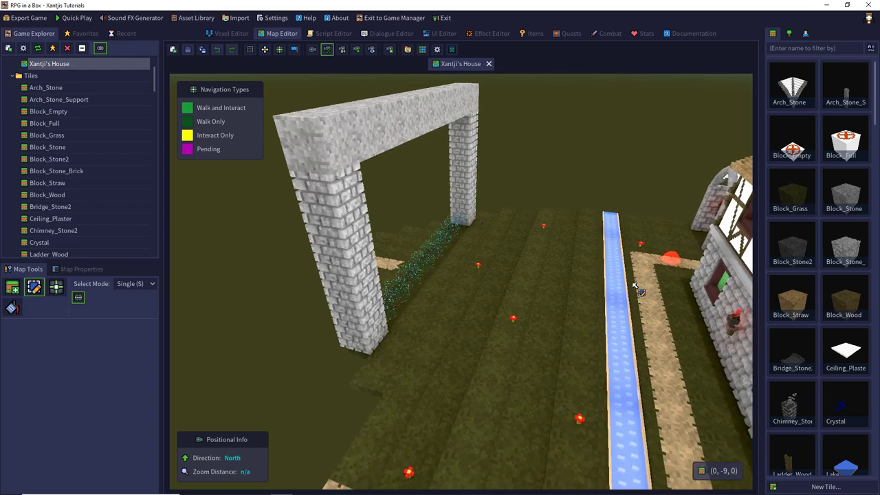
click(371, 285)
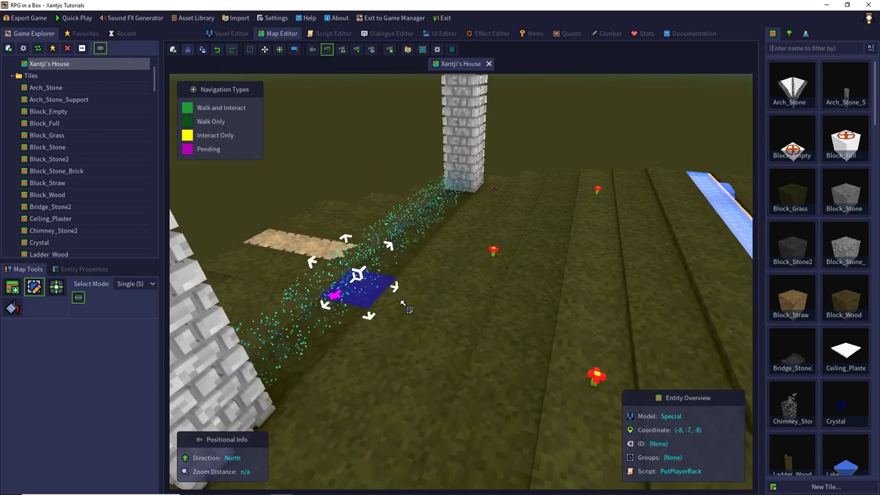
- View the Special tile's voxel model from a raised angle, and close it
scroll(815, 318, down, 5)
scroll(814, 319, down, 8)
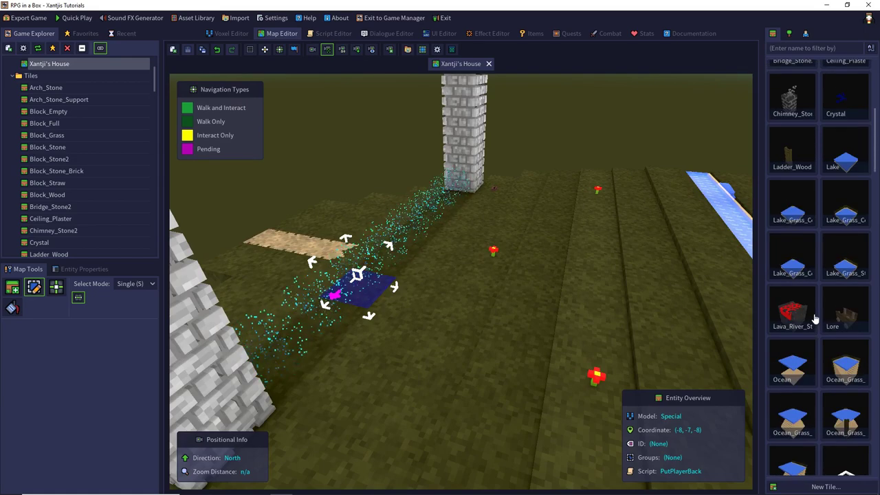
scroll(814, 318, down, 8)
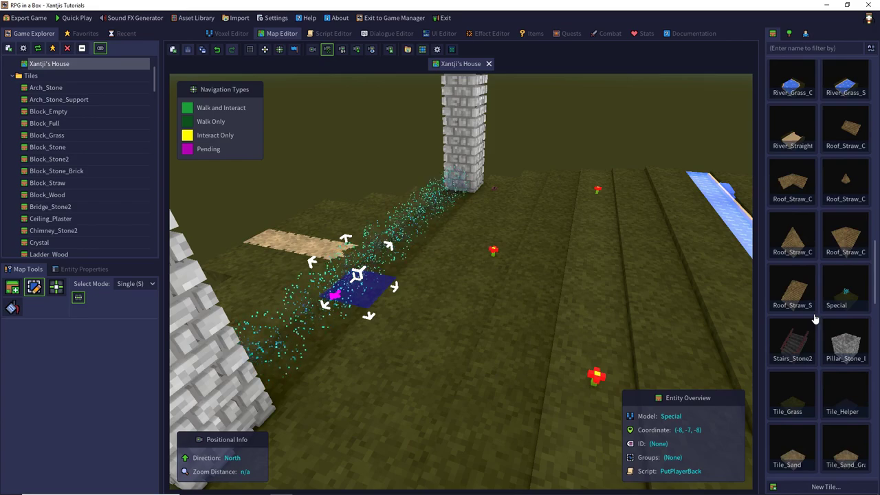
double_click(845, 292)
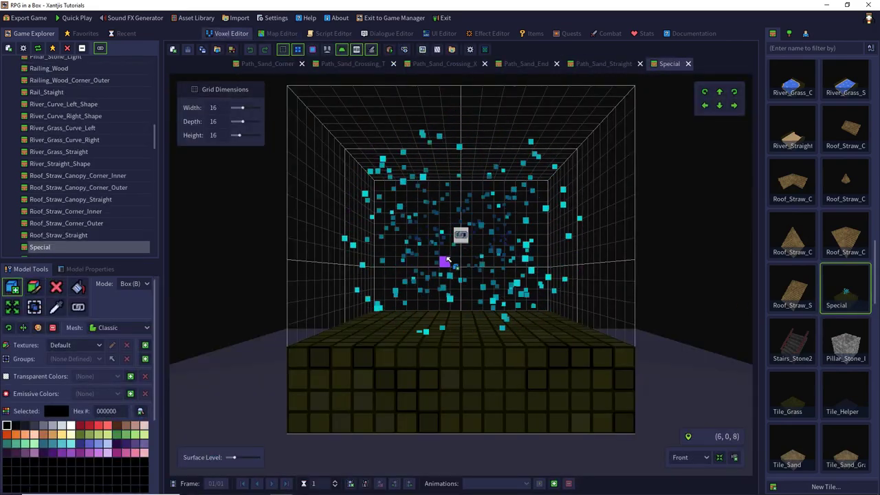
middle_drag(465, 254, 458, 243)
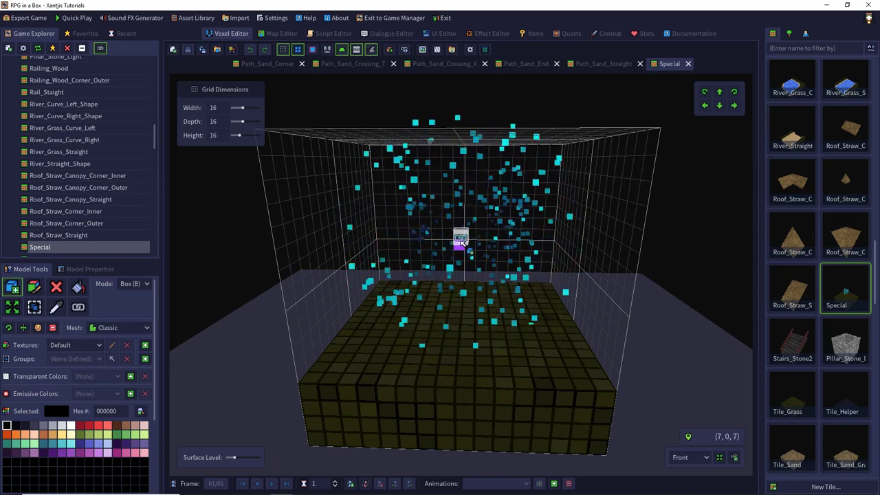
click(688, 63)
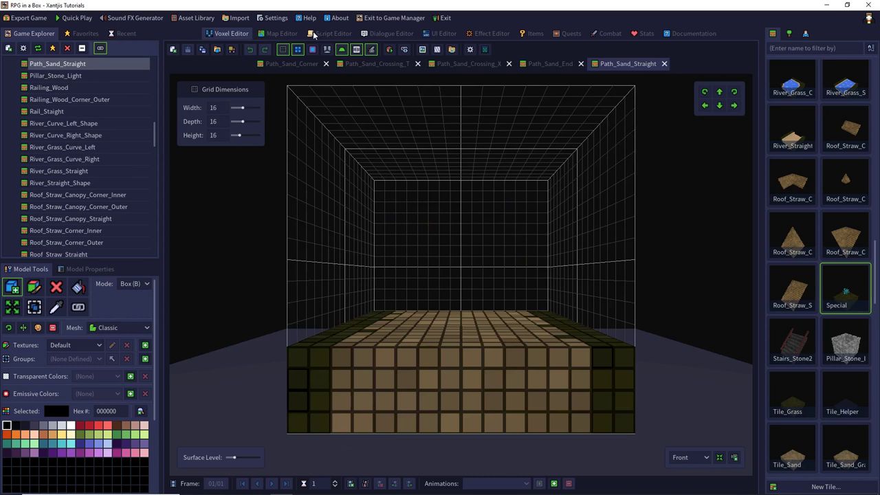
- Look through the default script choices in the Path_Sand_Straight tile's model properties without changing them
click(81, 270)
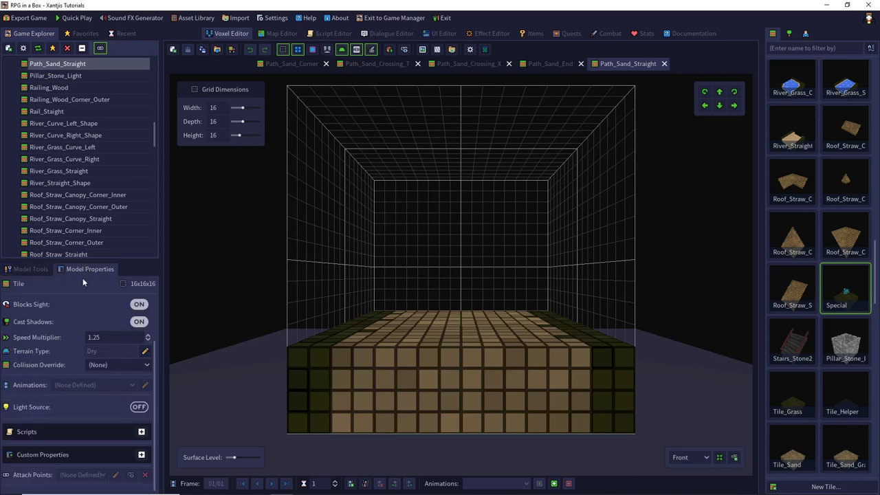
click(140, 432)
scroll(83, 394, down, 1)
click(98, 430)
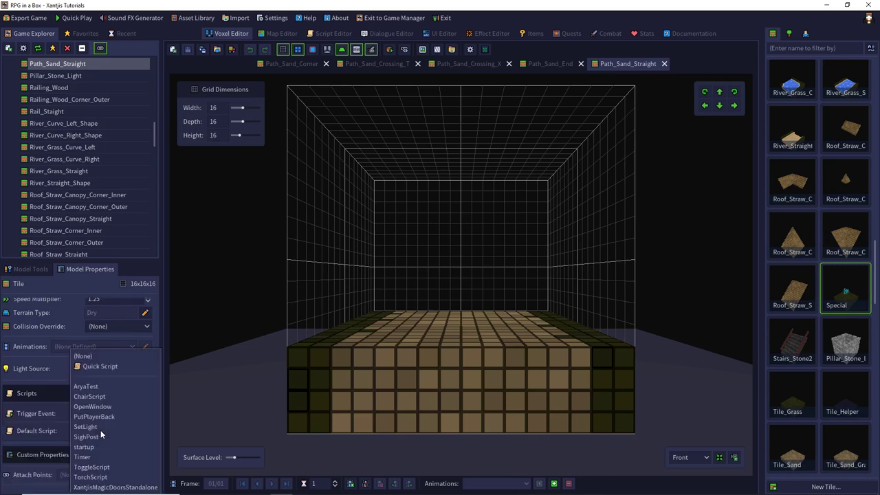
click(278, 39)
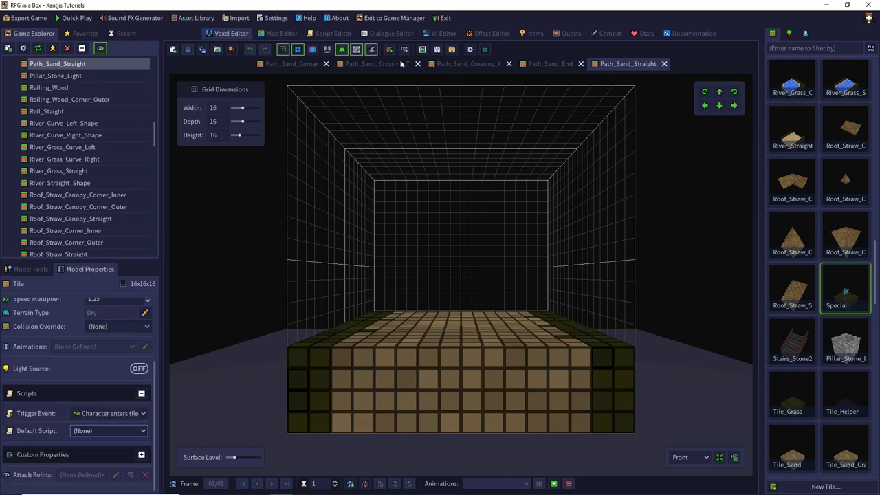
- In the Xantji's House map, set the script of the Special tile at (-8, -5, -8) beside the near pillar to None
click(283, 34)
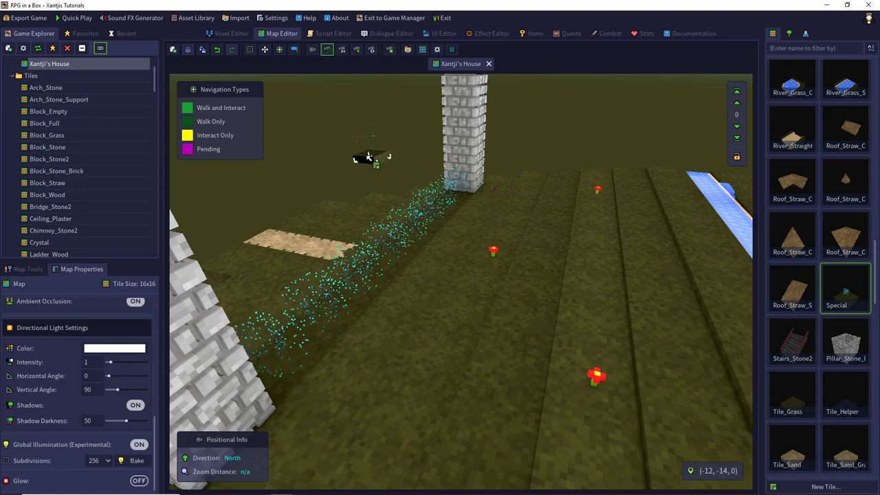
click(26, 269)
click(35, 288)
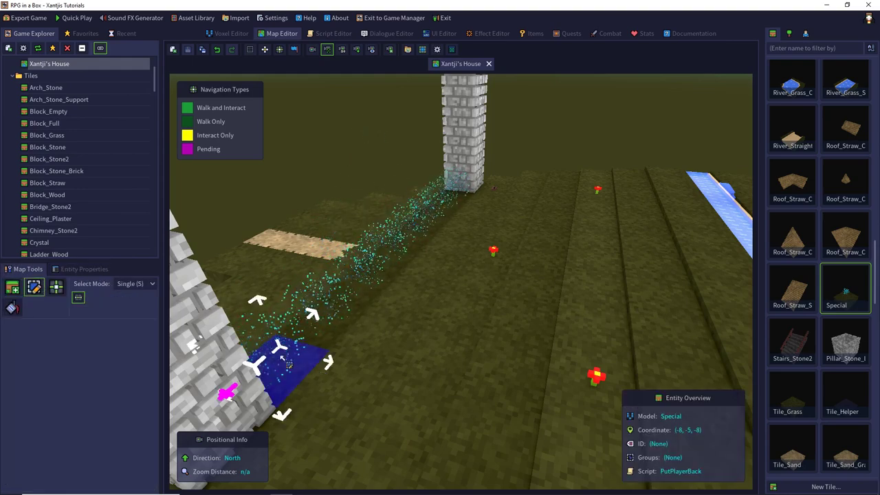
click(90, 271)
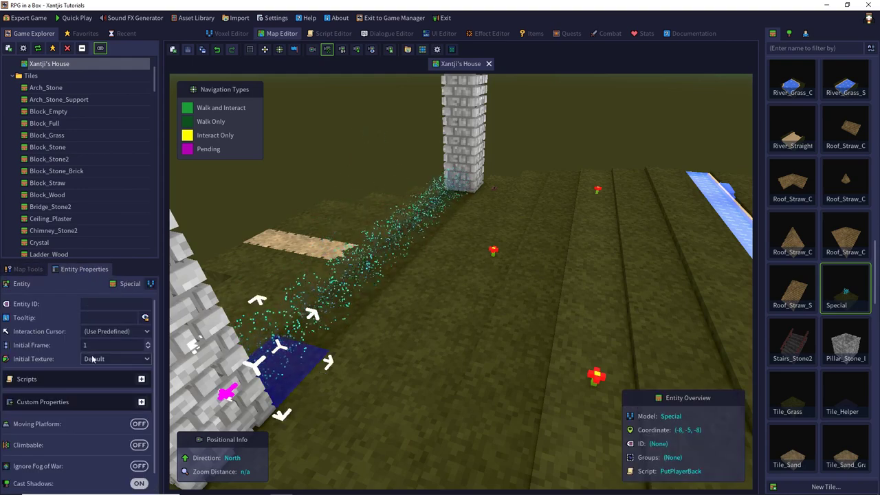
click(141, 380)
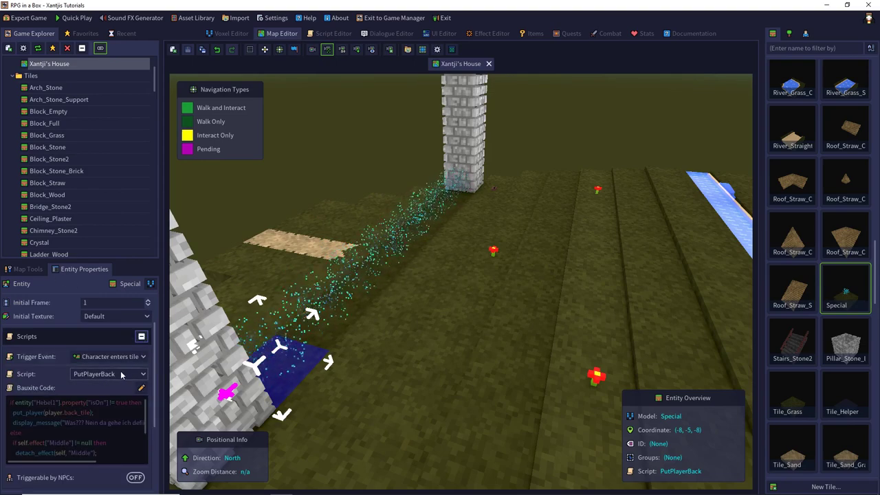
click(121, 375)
click(103, 360)
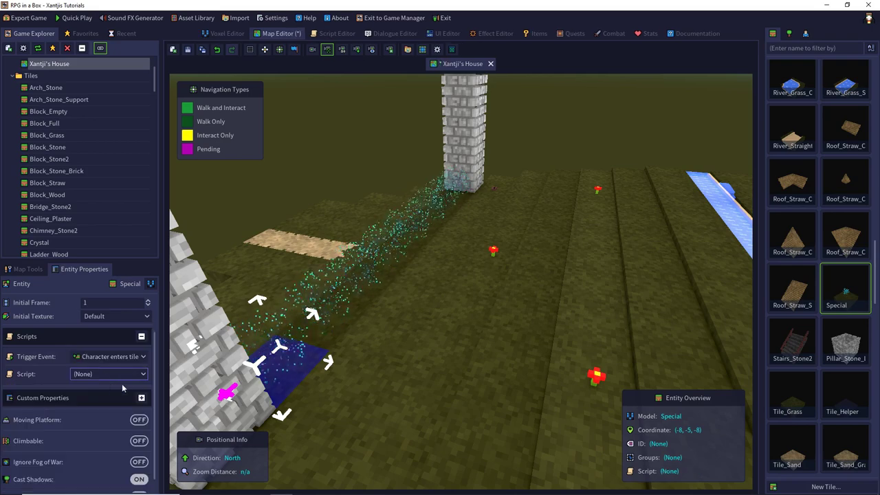
- Assign a Quick Script to the selected Special tile and save it as a script resource named PutBack
click(112, 374)
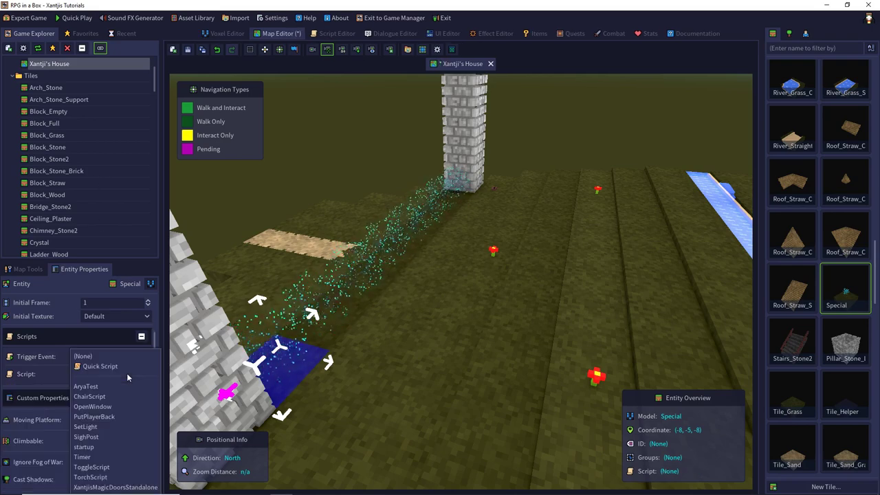
click(103, 366)
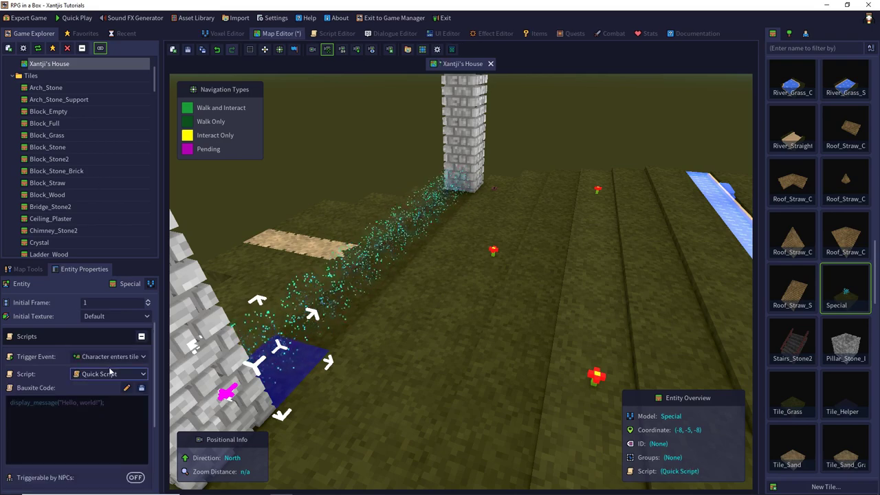
click(141, 389)
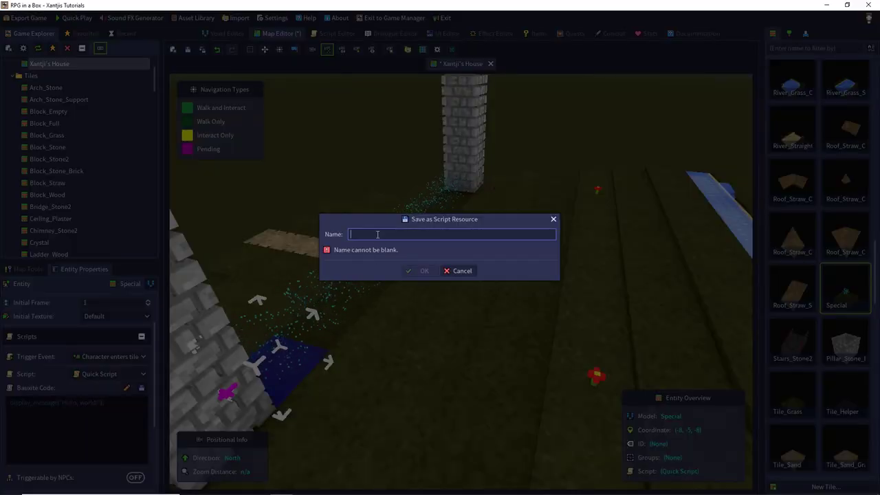
text(PutBack)
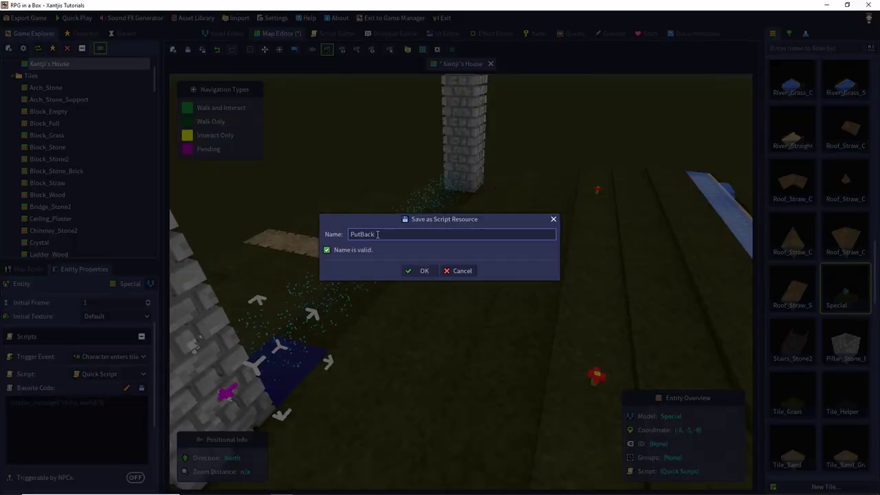
key(Return)
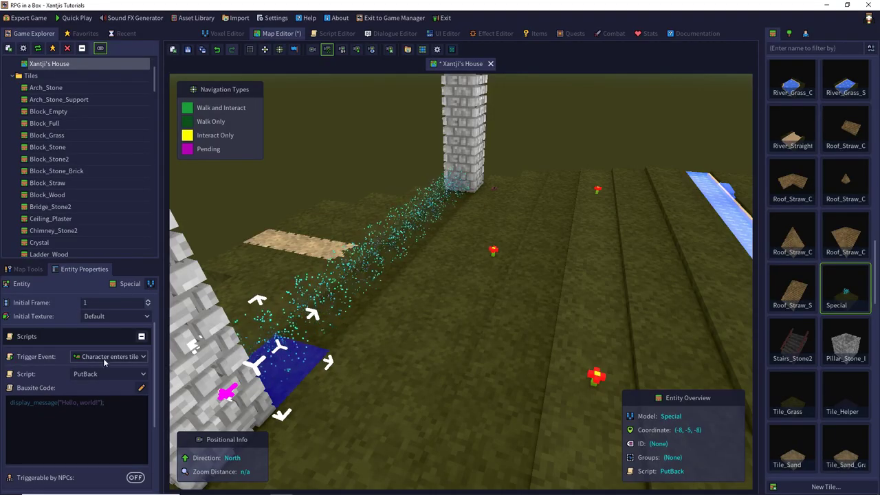
- Open the PutBack script for editing and set its Display Message text to "Oh NEIN! Ich werde da bestimmt nicht hin gehen!"
click(140, 389)
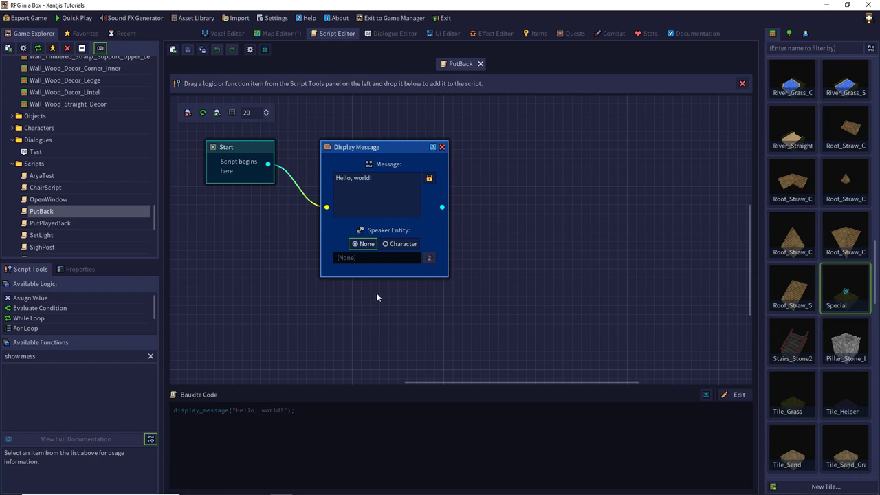
click(381, 183)
key(ctrl+a)
text(Oh NE)
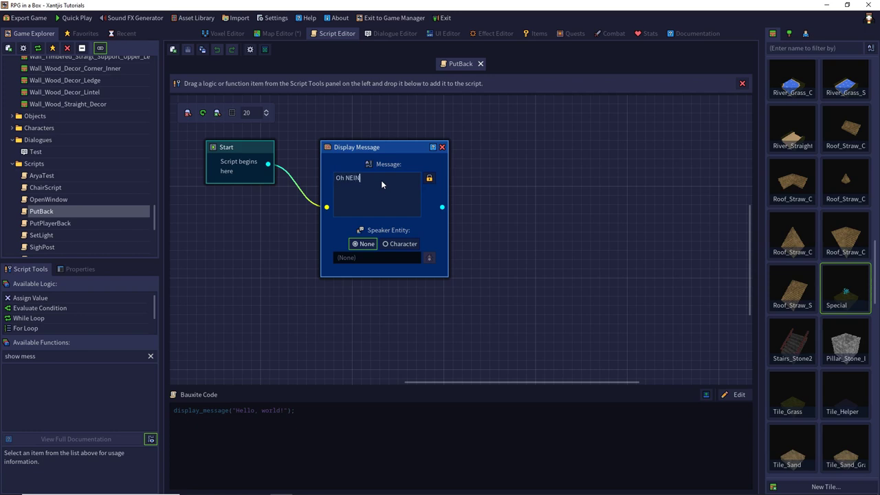
text(IN! Ich werde da bestimmt nicht hin gehen!)
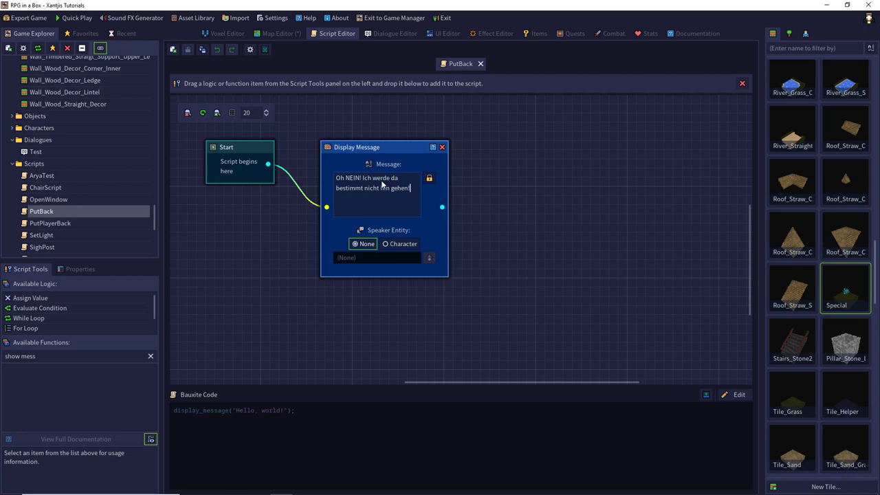
- Set the Display Message node's speaker entity to the player character
click(428, 222)
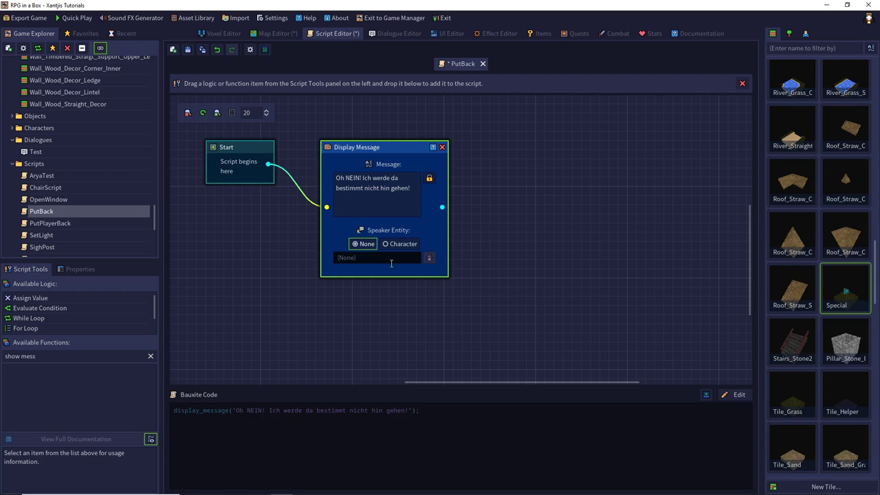
click(386, 244)
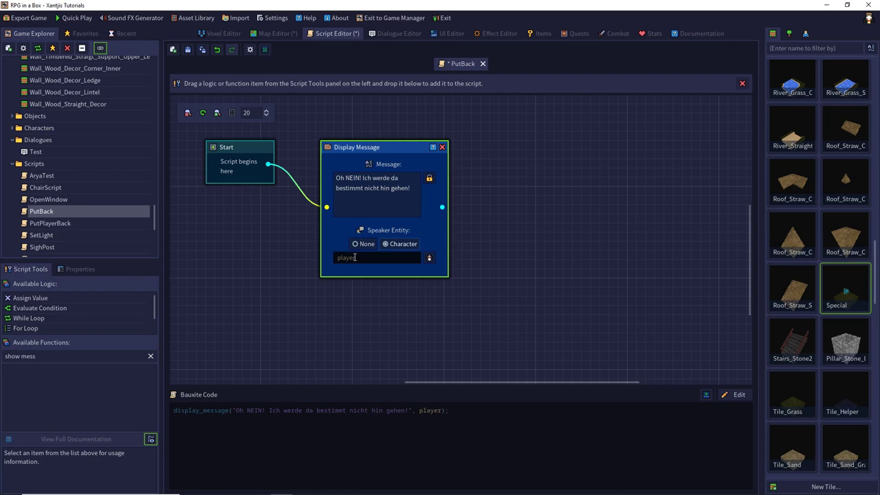
- Open the Rex character model for editing in the Voxel Editor
click(805, 34)
click(797, 135)
double_click(797, 135)
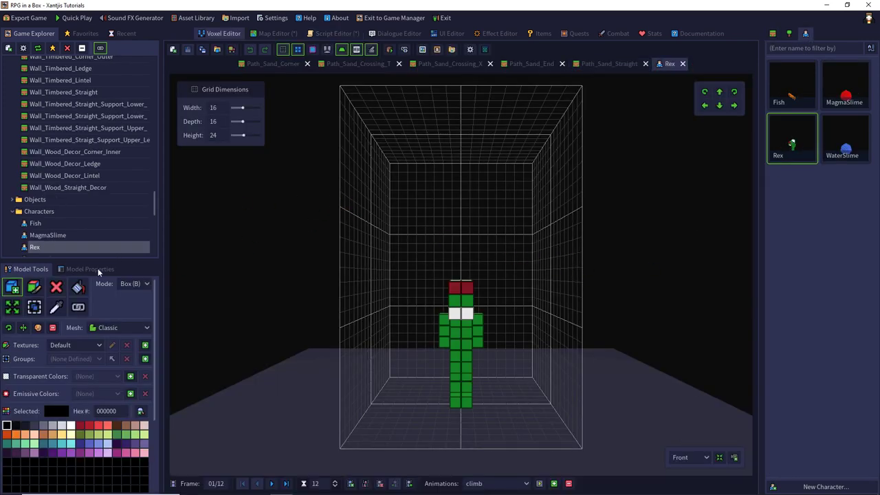
right_drag(403, 250, 342, 279)
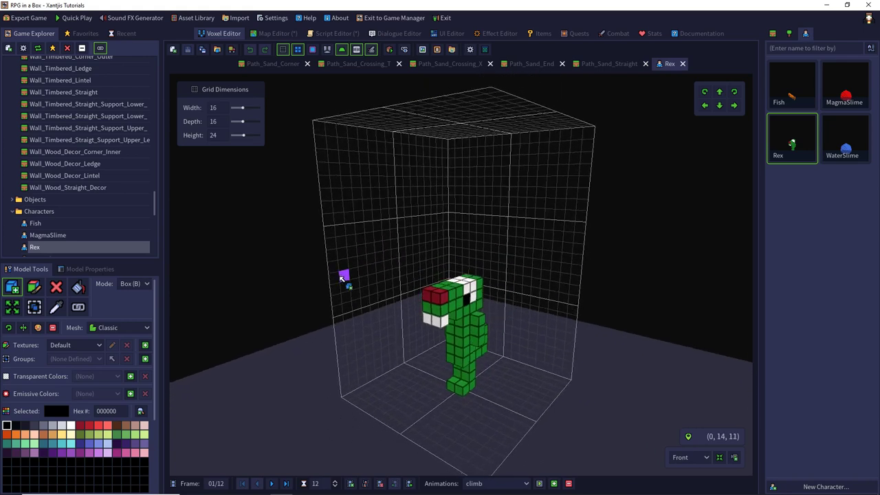
click(437, 51)
drag(471, 281, 469, 313)
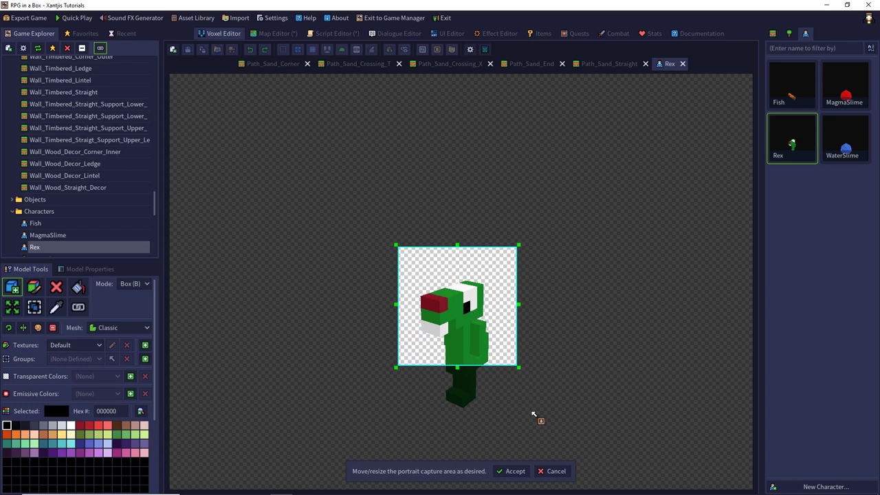
click(554, 471)
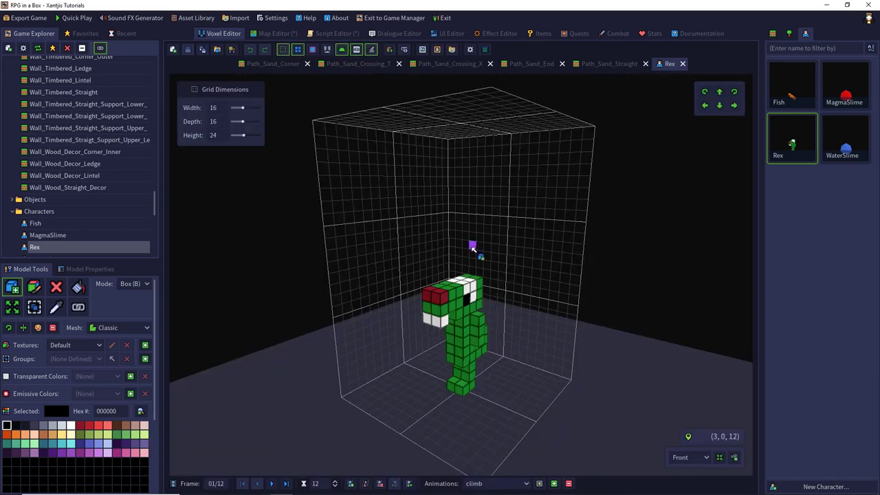
- Capture a portrait of Rex's head and upper body facing the other way, centred, as a 128x128 image named Rex
right_drag(472, 247, 607, 255)
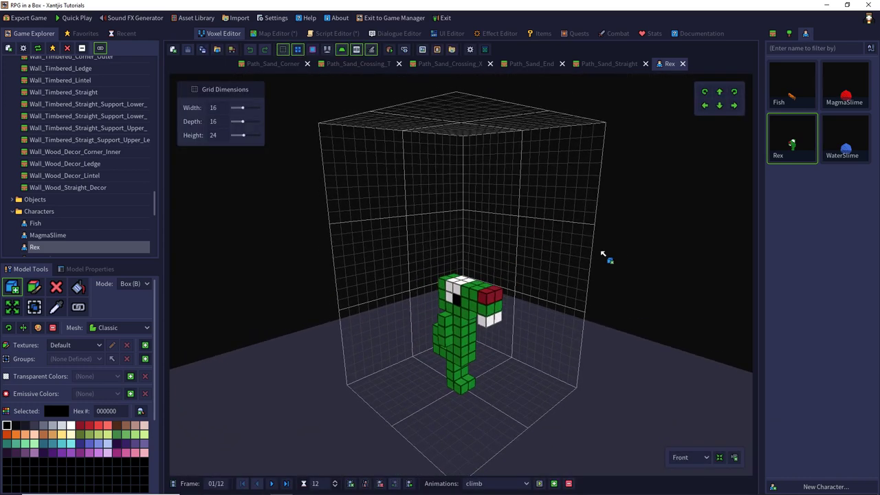
click(437, 49)
drag(481, 304, 490, 310)
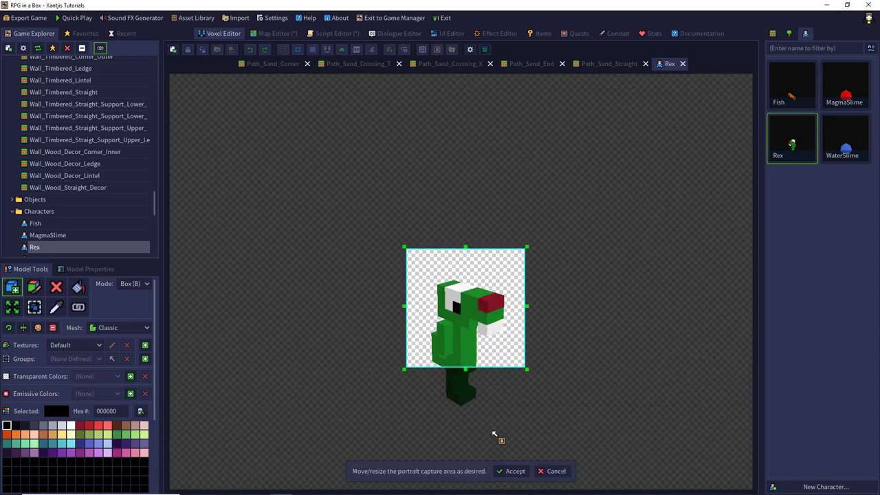
click(508, 472)
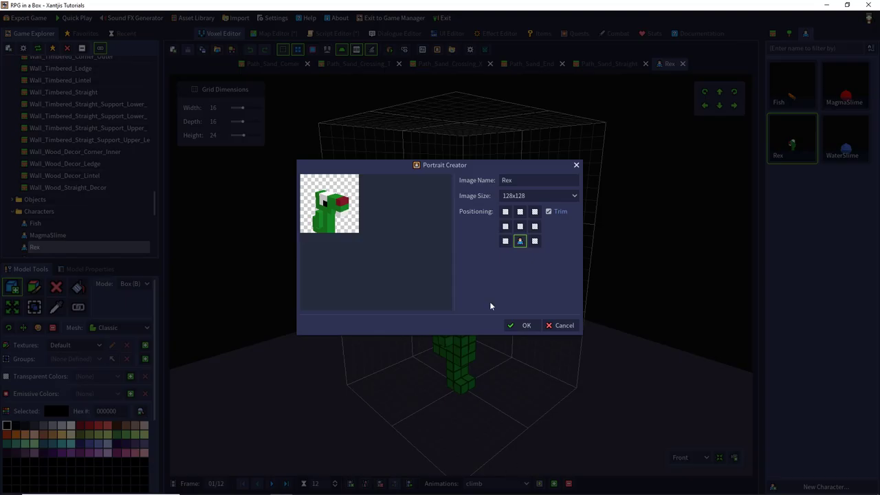
click(519, 226)
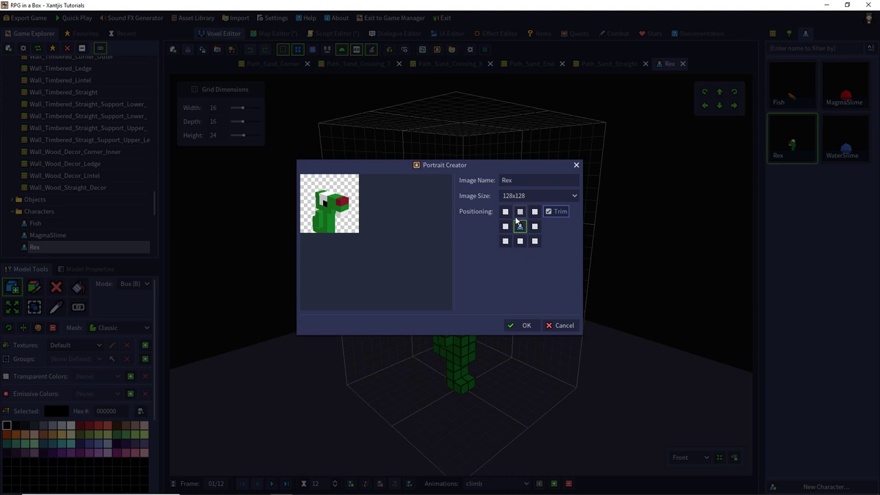
click(522, 327)
click(423, 268)
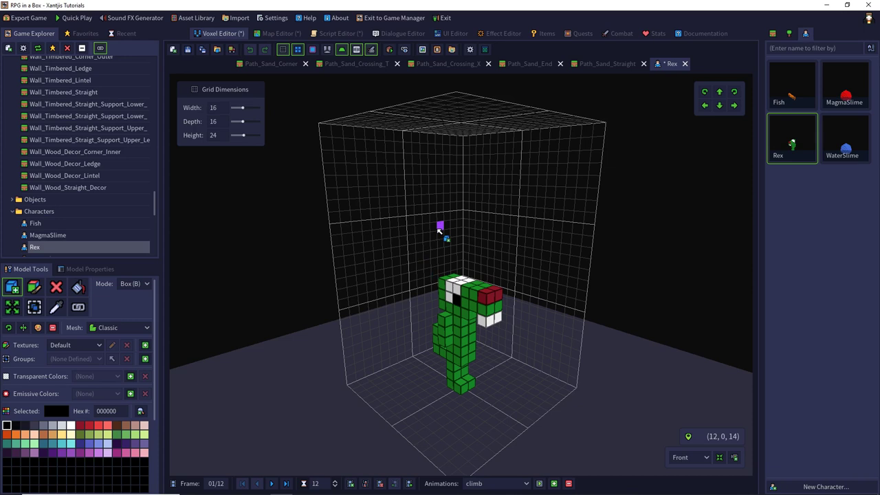
- Review Rex's portrait and speaking sound properties, and try out several randomized sounds in the Sound FX Generator without saving any
click(93, 268)
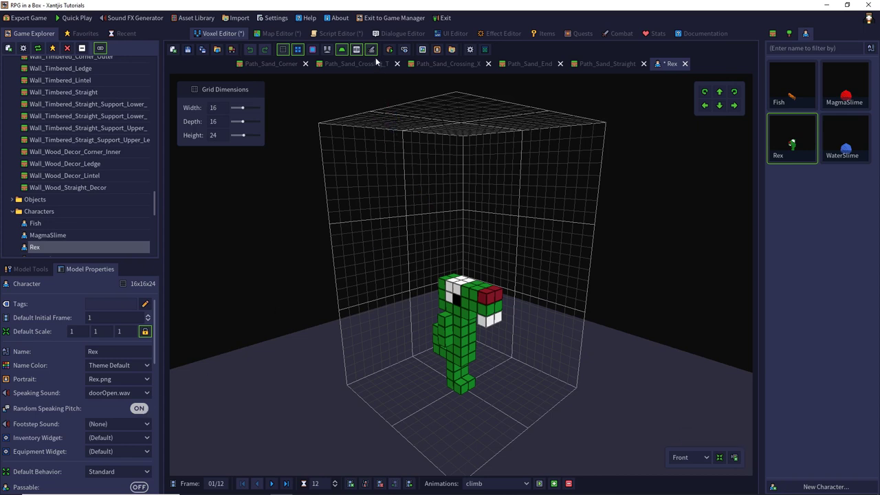
click(138, 18)
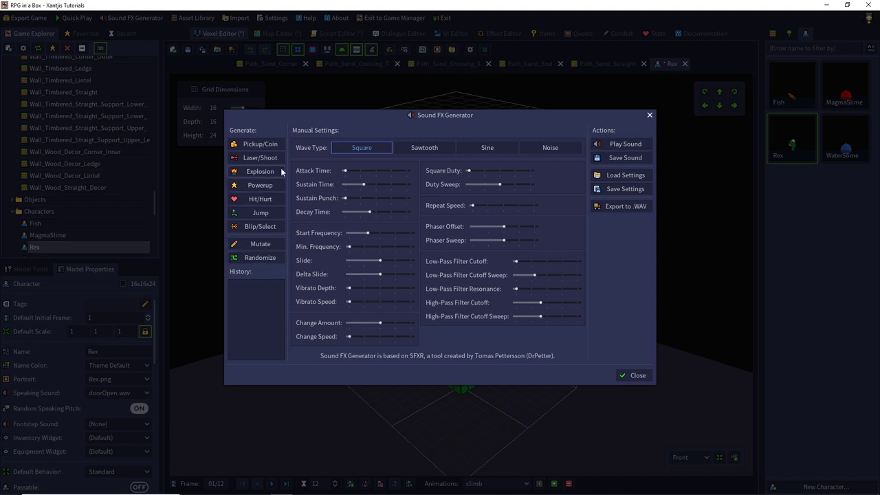
click(249, 258)
click(248, 257)
click(249, 258)
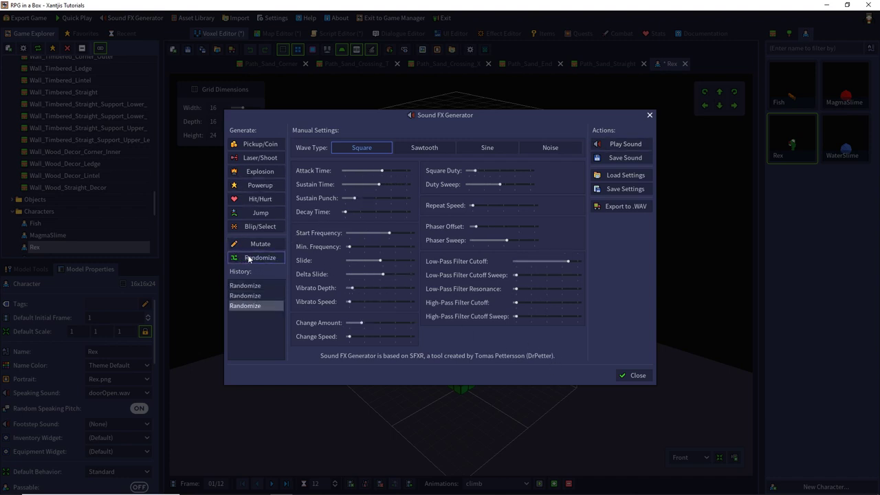
click(249, 258)
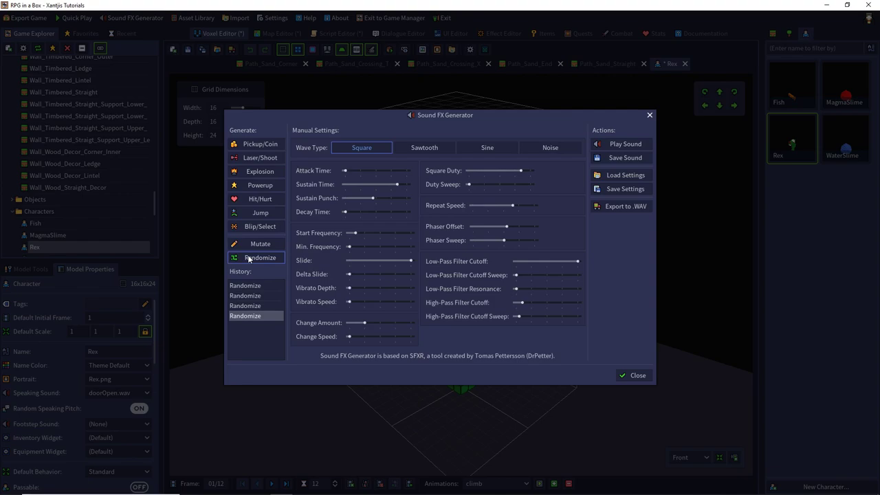
click(649, 117)
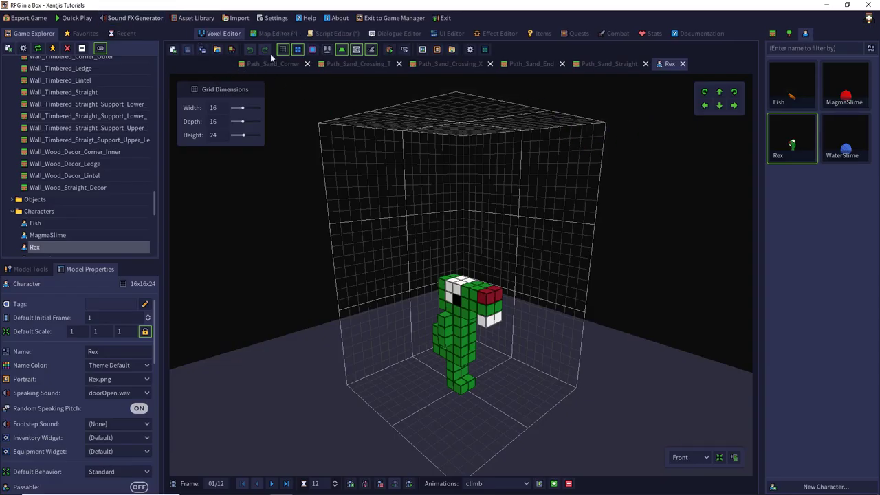
- Add a Put Player function to the PutBack script directly after the Display Message node
click(323, 37)
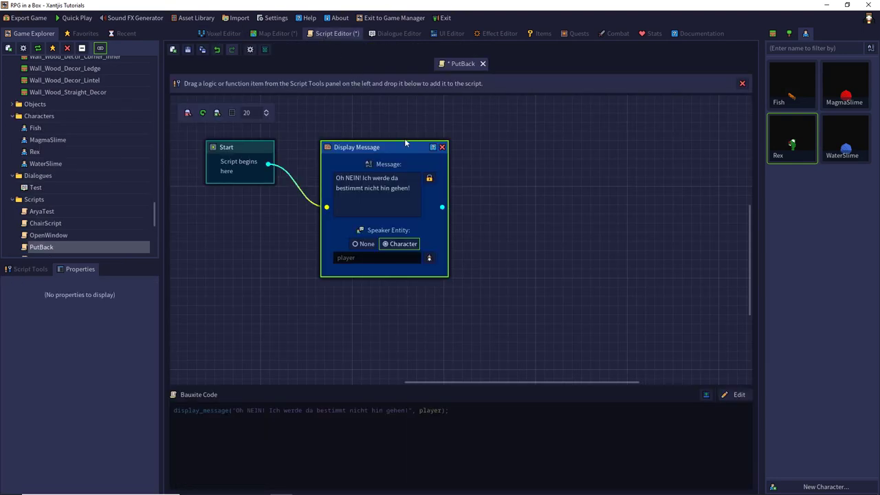
click(212, 317)
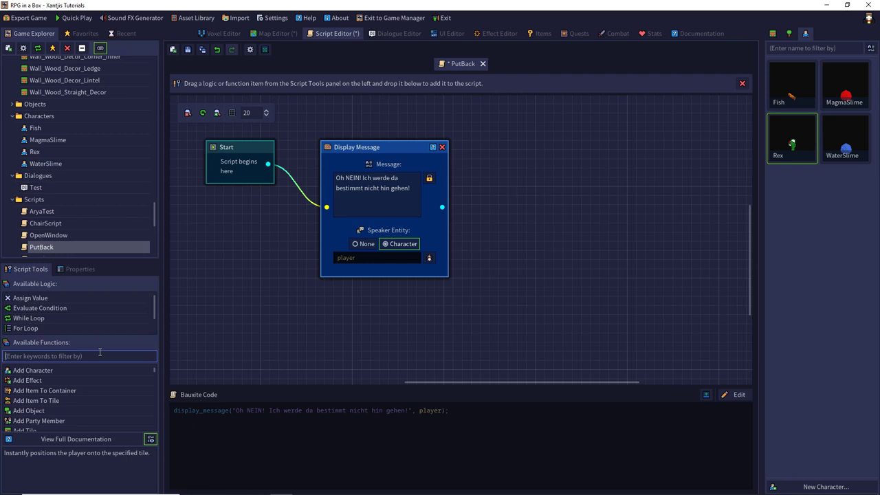
text(put)
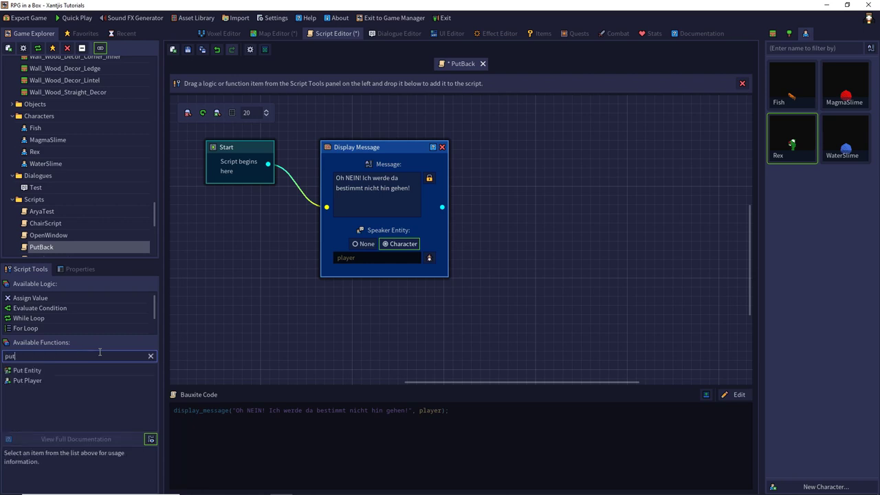
drag(28, 381, 514, 158)
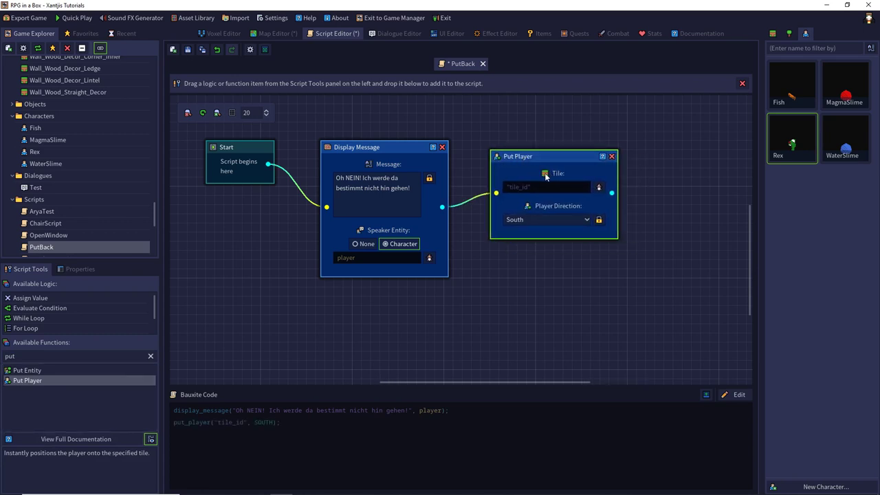
- Look up the Put Player function in the documentation and read the Entity reference linked from its tile argument
click(307, 21)
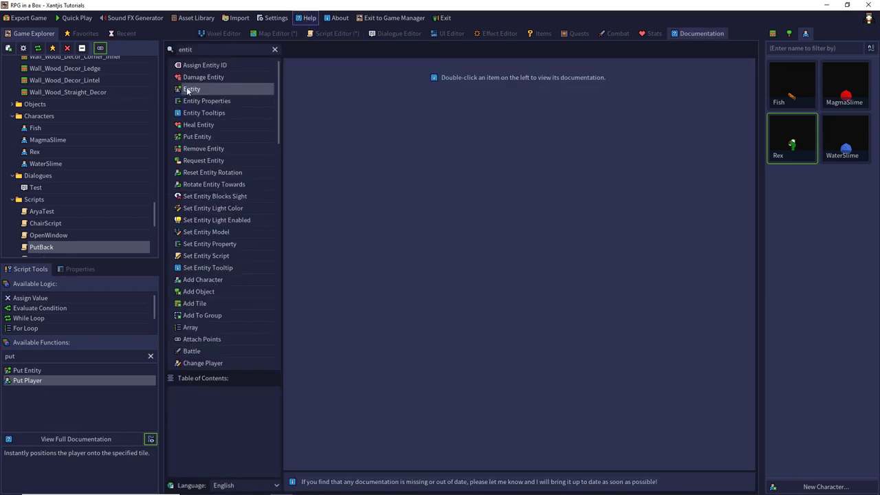
click(184, 50)
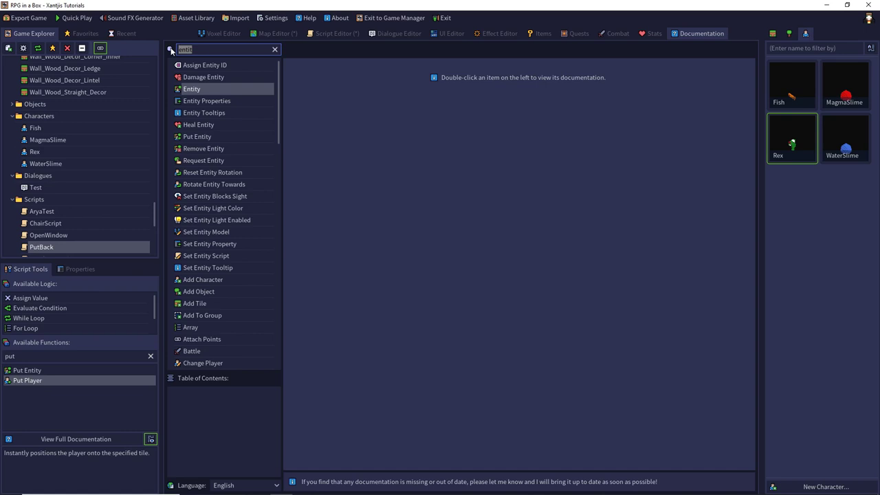
text(put)
double_click(199, 89)
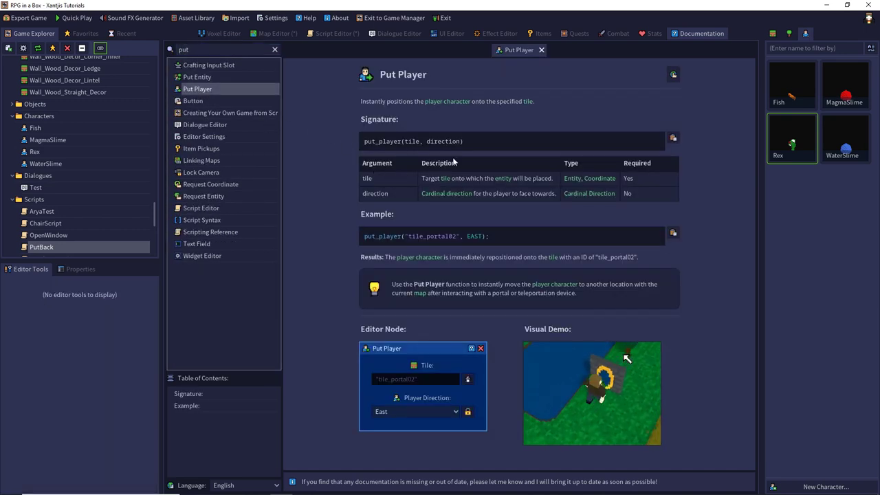
click(572, 179)
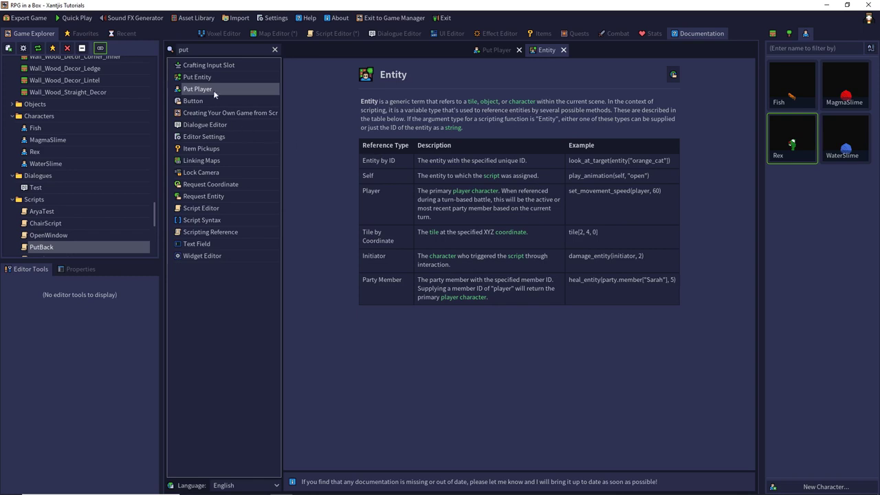
- Search the documentation for "player" and examine the tile-related scripting properties on the Character page
click(274, 50)
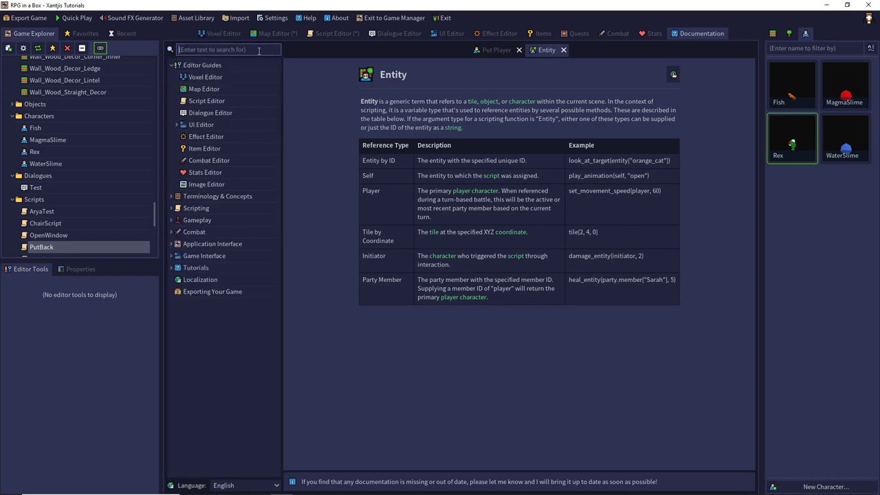
text(play)
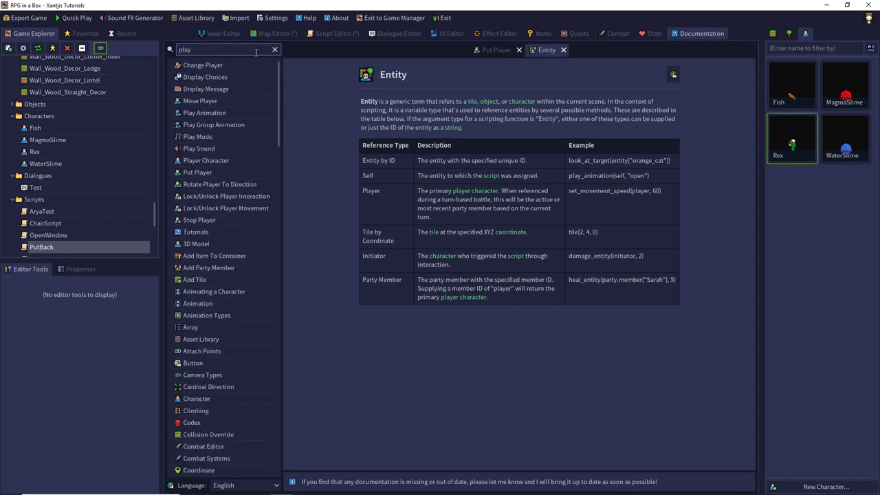
text(er)
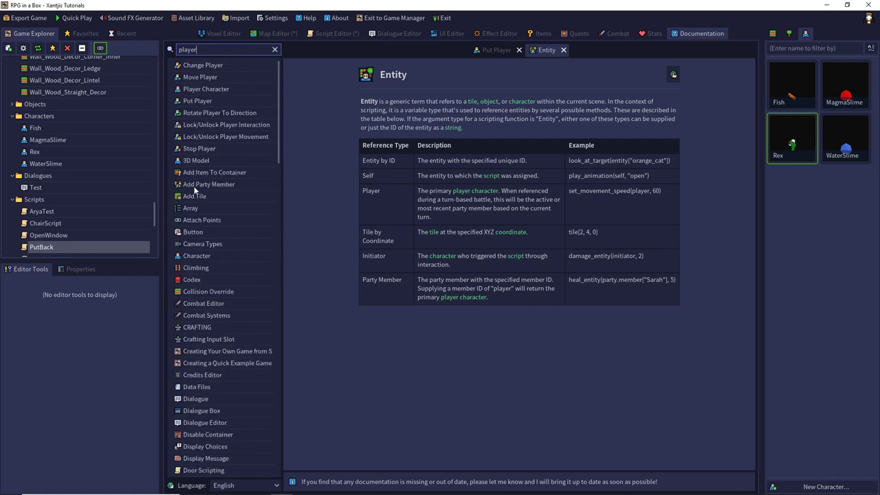
click(197, 256)
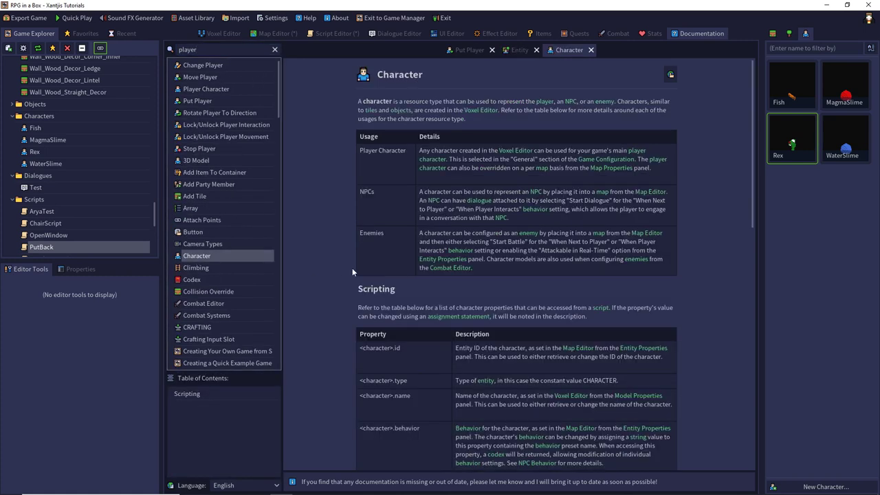
scroll(429, 265, down, 15)
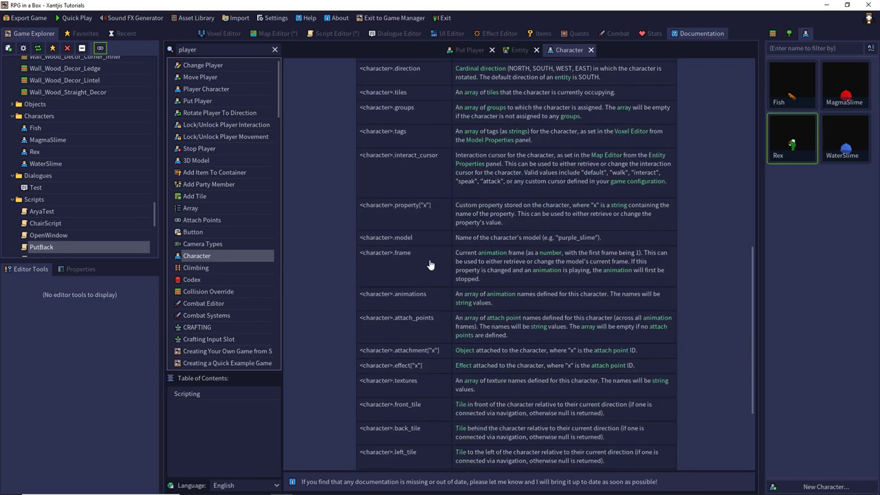
scroll(430, 265, down, 2)
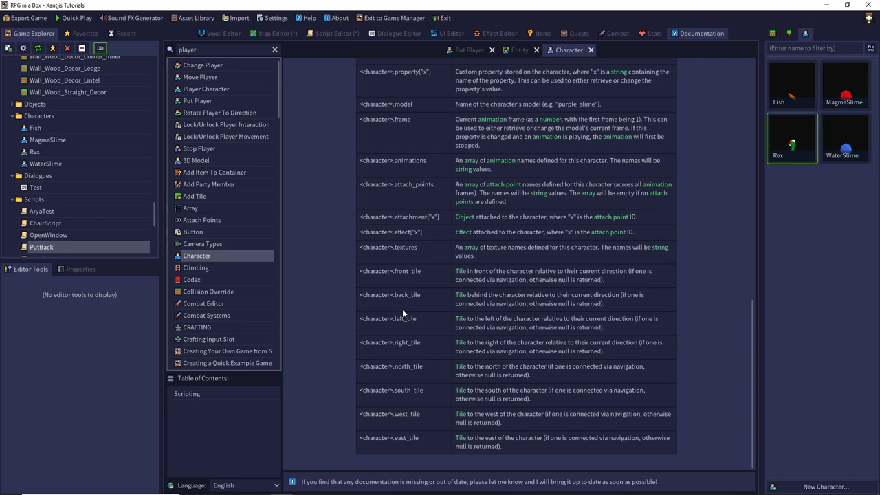
- Show the navigation grid on the Xantji's House map and examine the tiles around the barrier in Single select mode
click(277, 33)
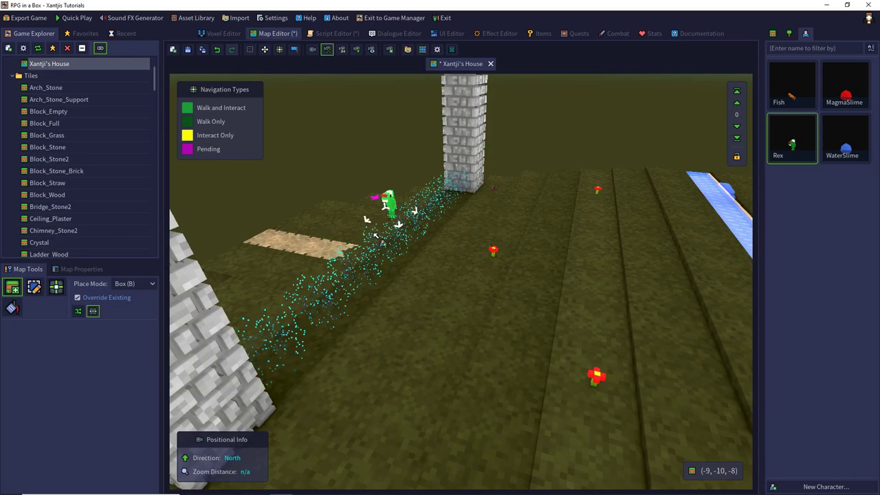
click(280, 49)
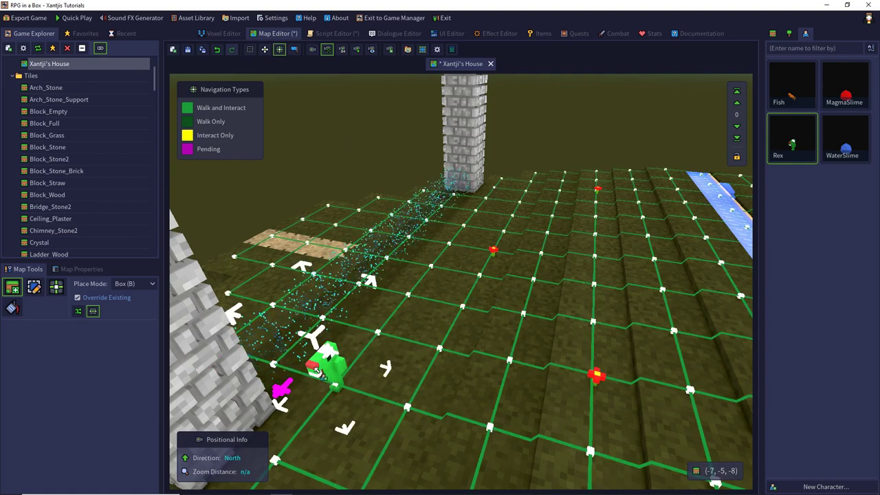
click(33, 287)
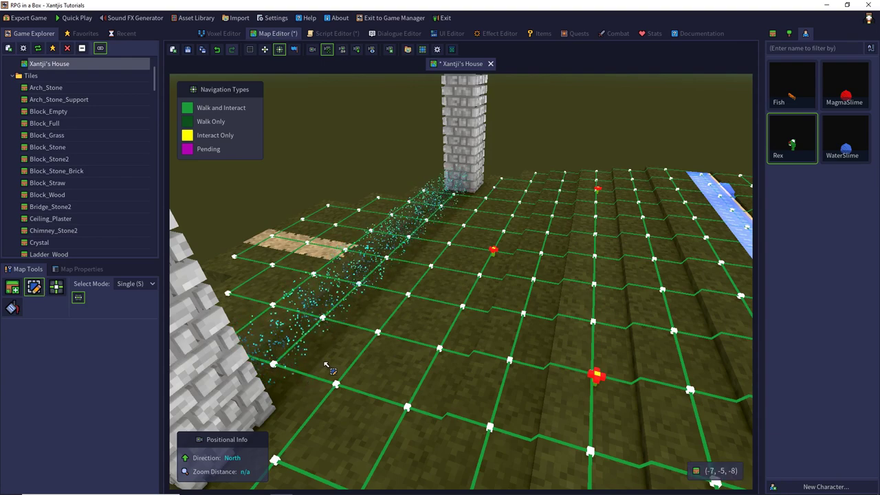
- Set the tile of the Put Player node in the PutBack script to the expression player.back_tile
click(332, 33)
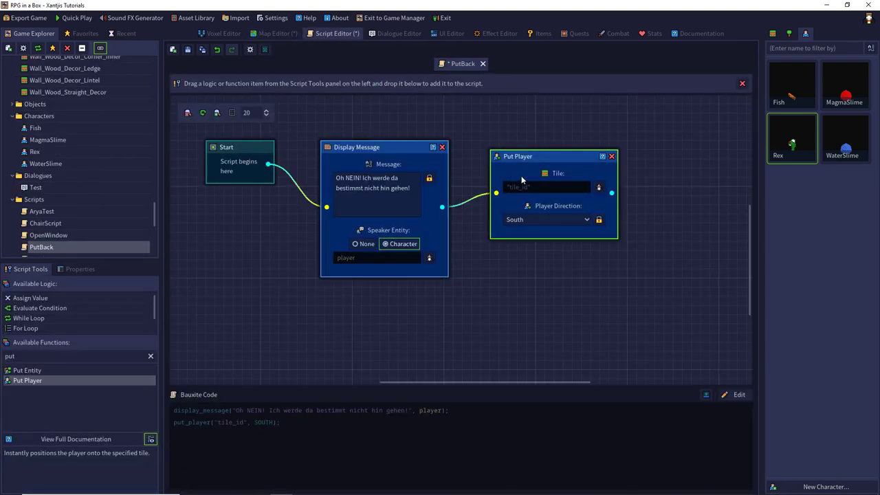
click(598, 187)
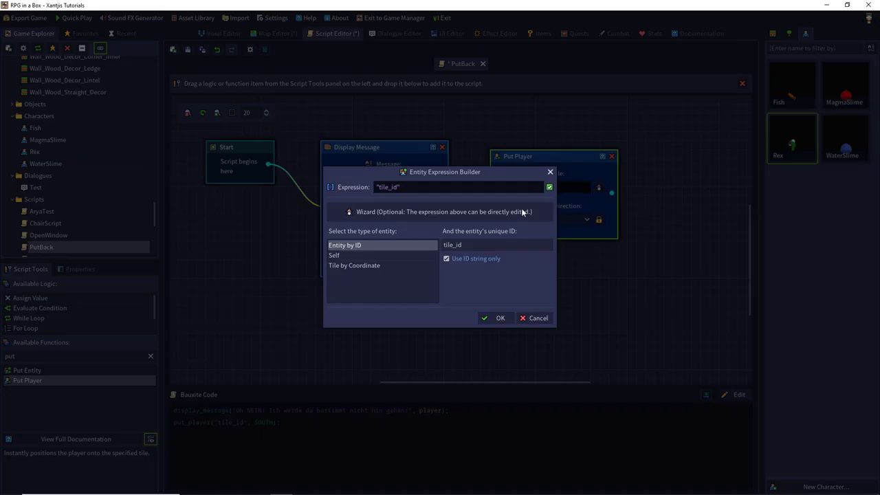
click(347, 255)
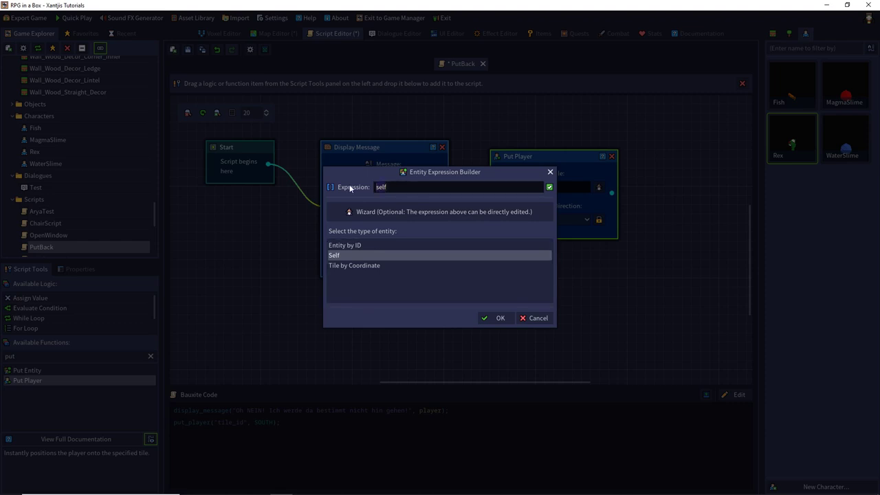
key(ctrl+a)
text(player.back_tile)
click(496, 317)
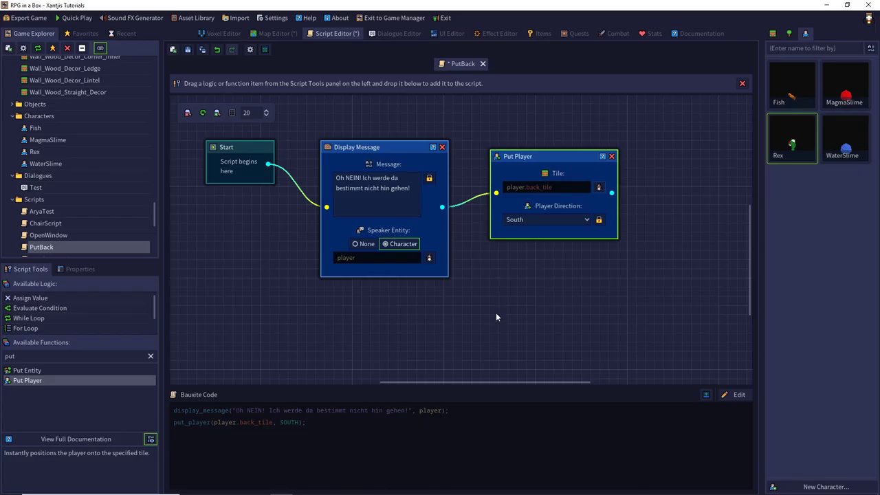
- Set the Put Player node's player direction to (No Change) and save the PutBack script
click(533, 219)
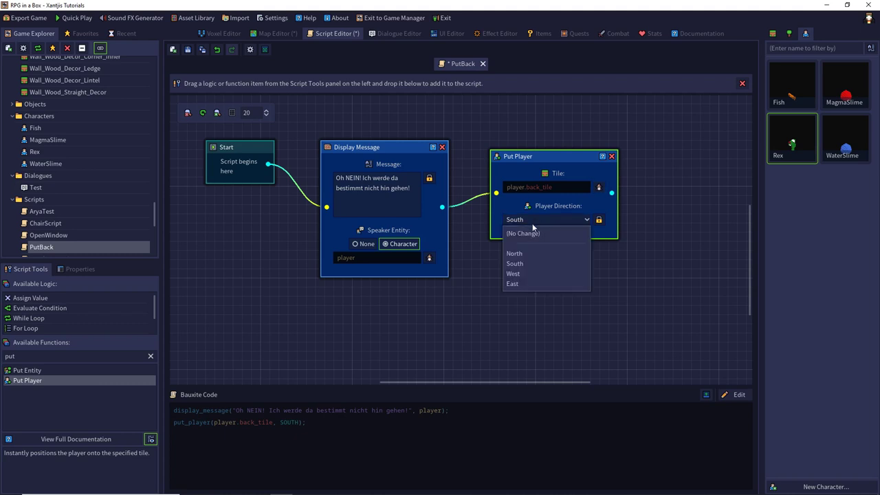
click(528, 234)
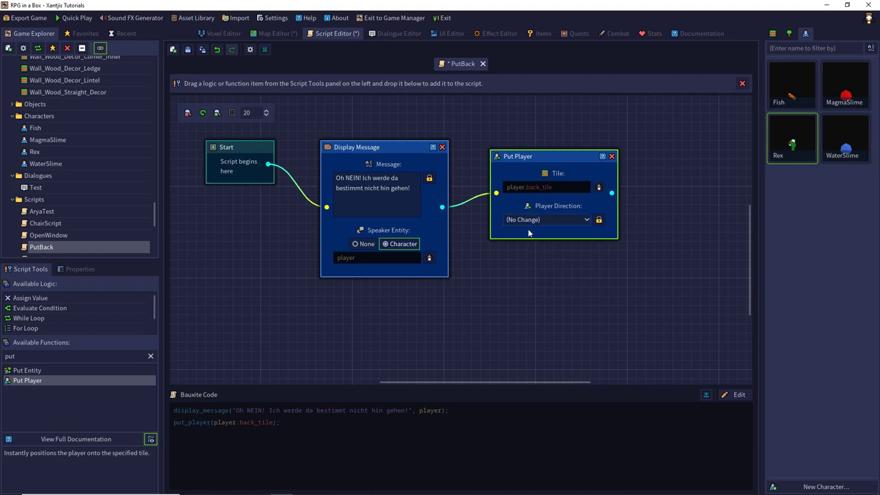
click(187, 51)
- Select the barrier's Special tile at (-8, -5, -8) on the Xantji's House map and show the grid and entity icons
click(274, 36)
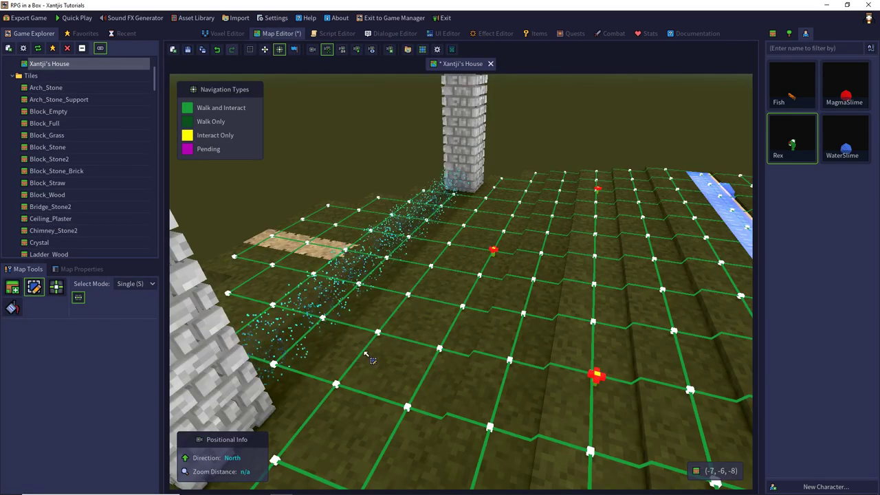
right_drag(448, 262, 322, 252)
scroll(385, 265, down, 2)
click(69, 272)
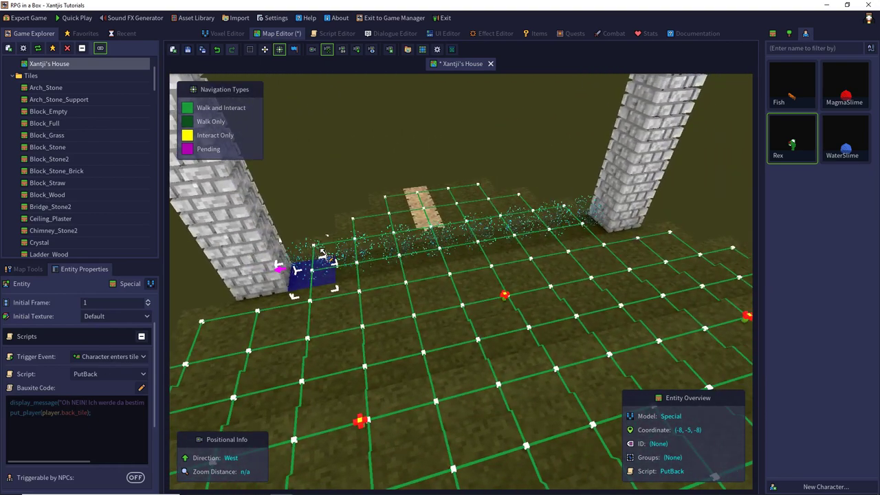
click(250, 50)
click(292, 51)
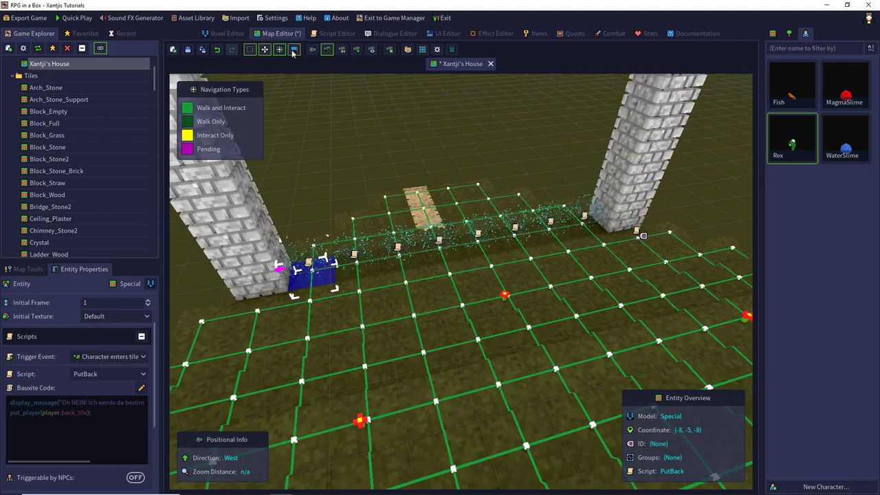
- Assign the PutBack script to the barrier's Special tiles at (-8, -6, -8), (-8, -7, -8) and (-8, -8, -8)
click(357, 274)
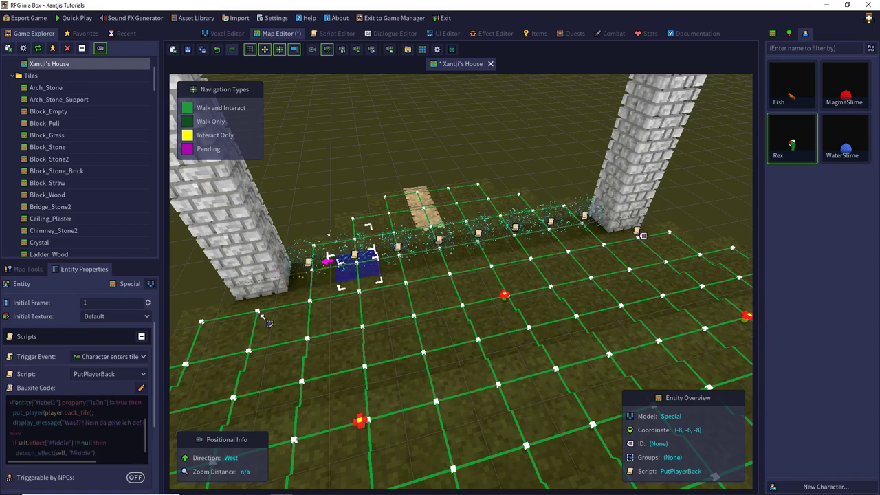
click(110, 374)
click(104, 408)
click(397, 257)
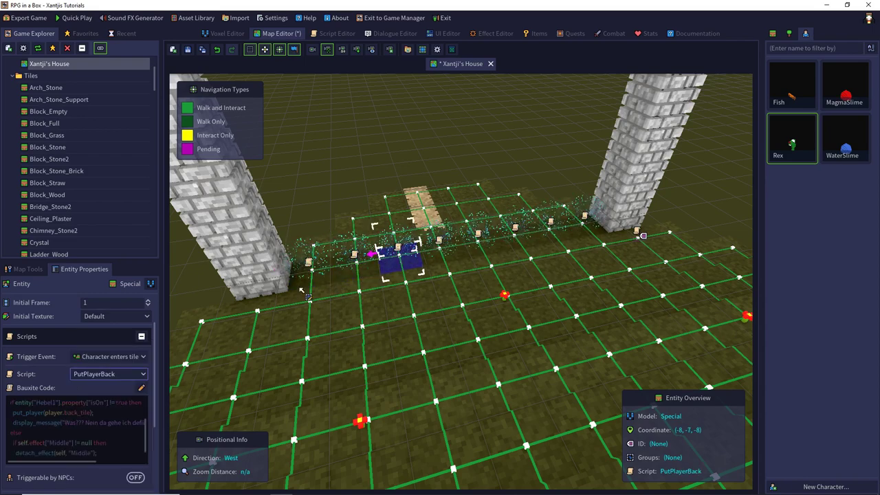
click(119, 375)
click(104, 409)
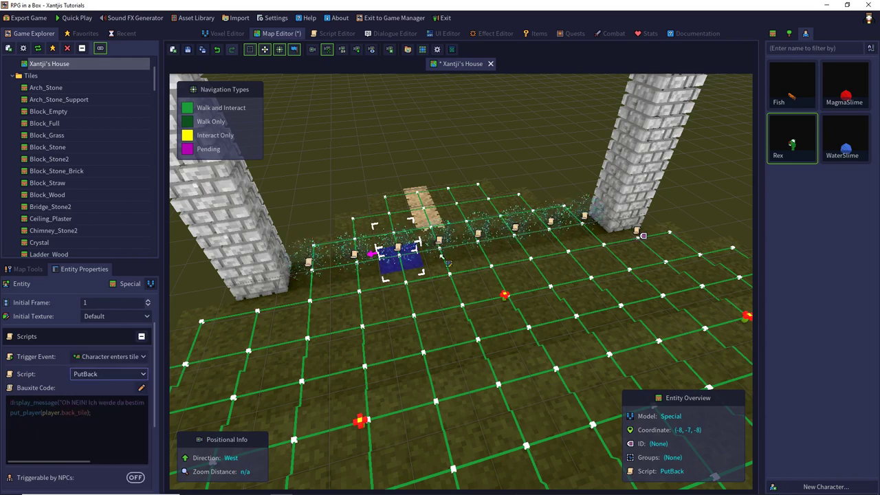
click(449, 253)
click(110, 373)
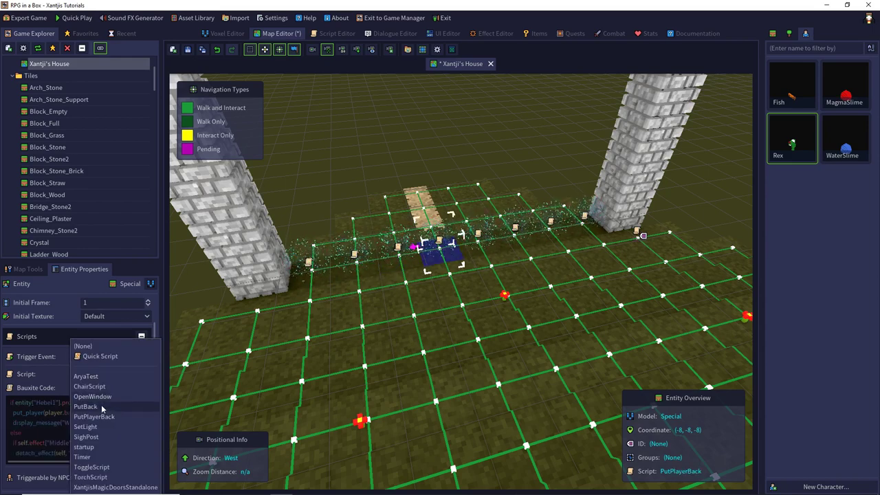
click(104, 408)
- Assign the PutBack script to the remaining Special tiles of the barrier, from (-8, -9, -8) to (-8, -12, -8)
click(110, 374)
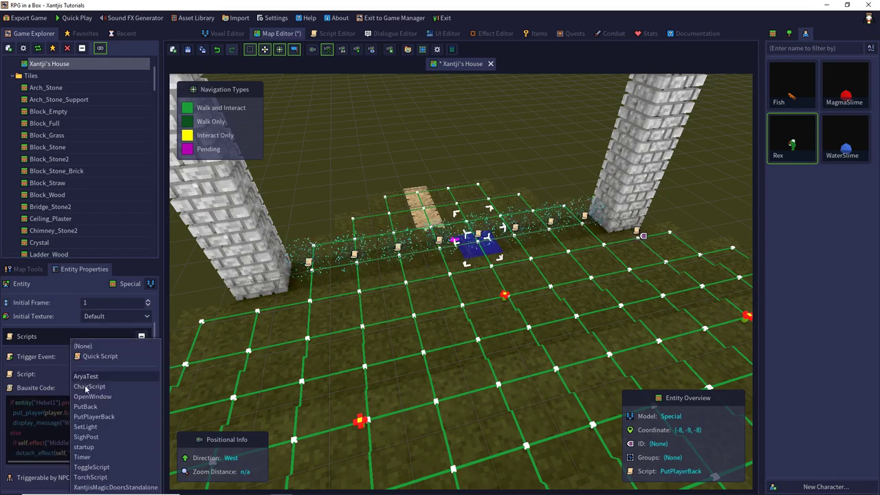
click(104, 409)
click(528, 245)
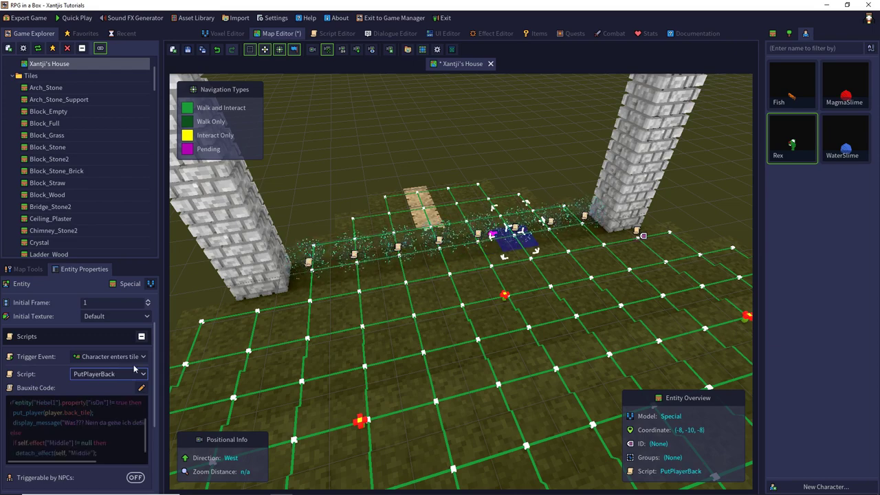
click(134, 371)
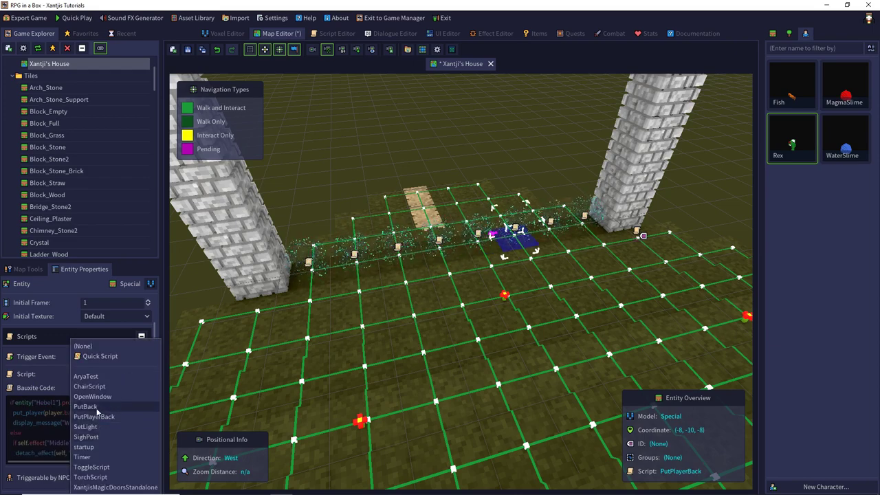
click(95, 417)
click(124, 374)
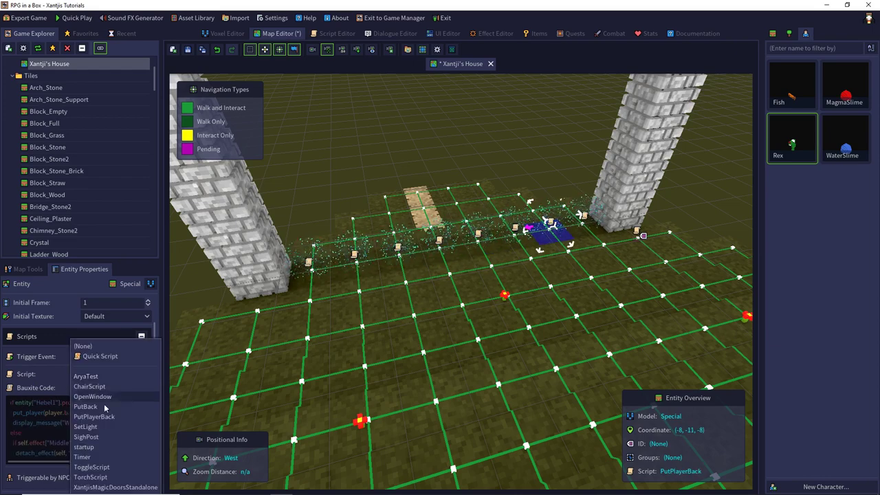
click(104, 408)
click(581, 225)
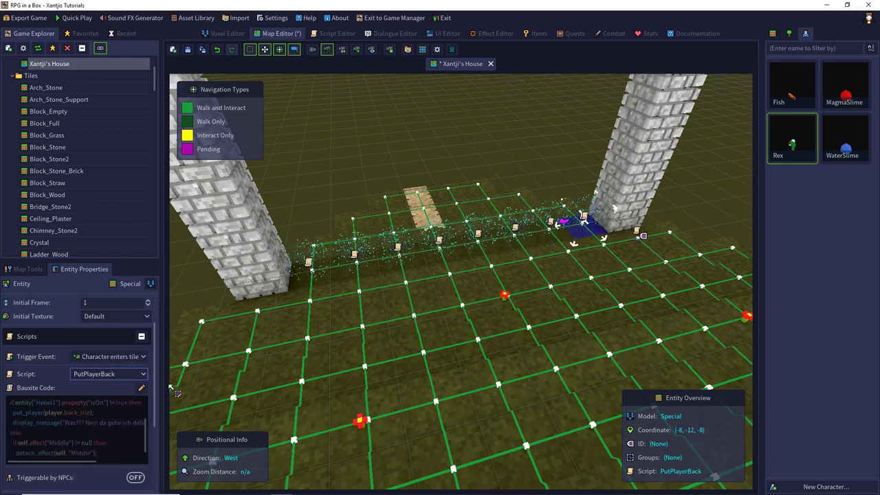
click(122, 374)
click(103, 408)
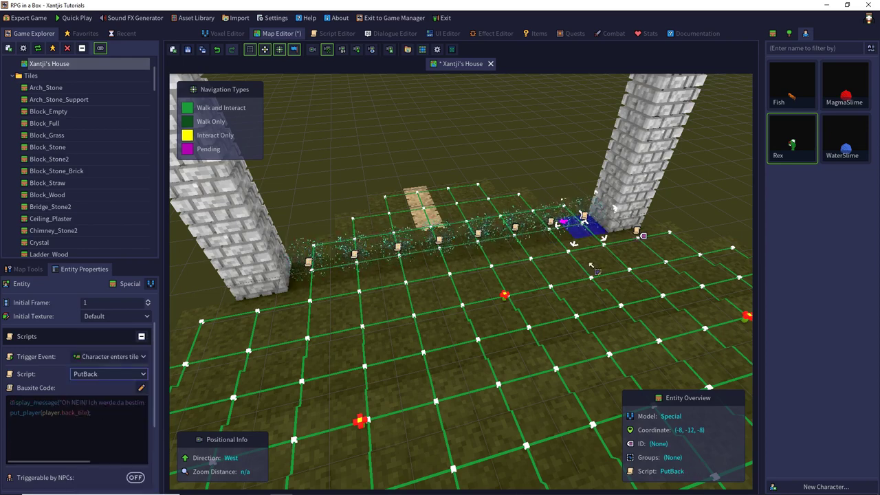
click(637, 247)
click(109, 374)
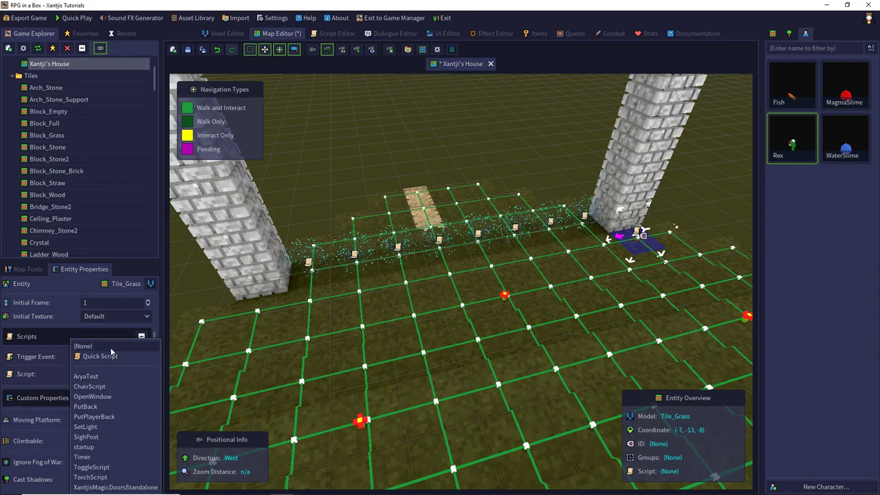
click(385, 303)
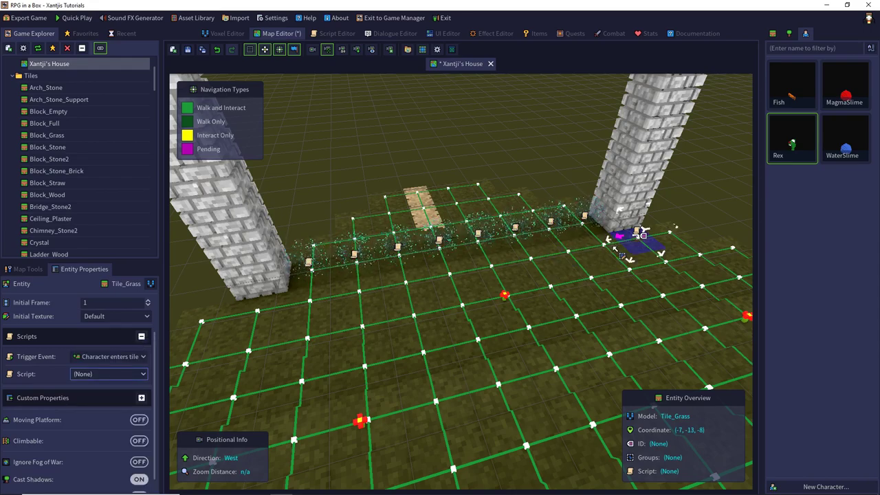
- Set the script of the Lever_Ground object beside the stone pillar to (None)
right_drag(619, 227, 526, 296)
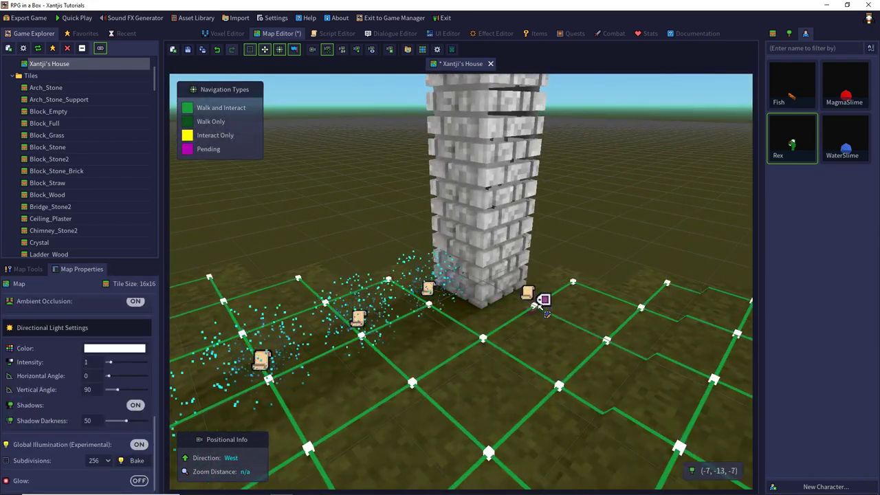
click(540, 299)
click(110, 429)
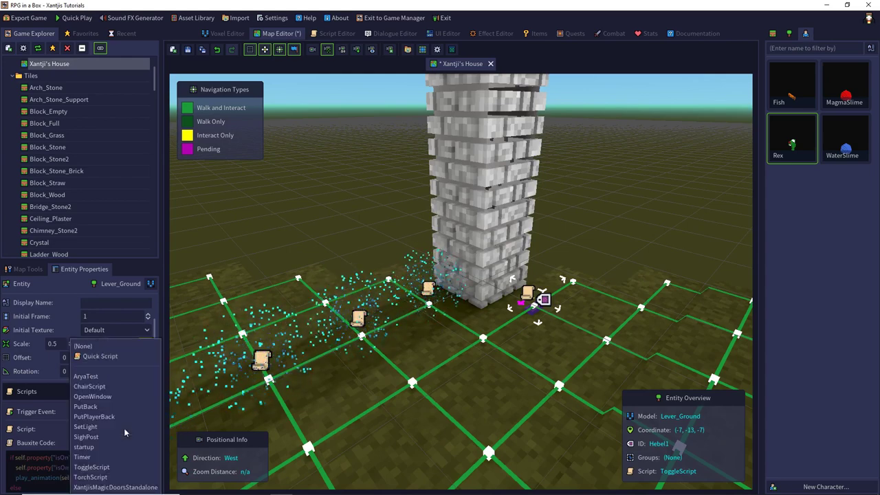
click(83, 345)
right_drag(440, 261, 289, 138)
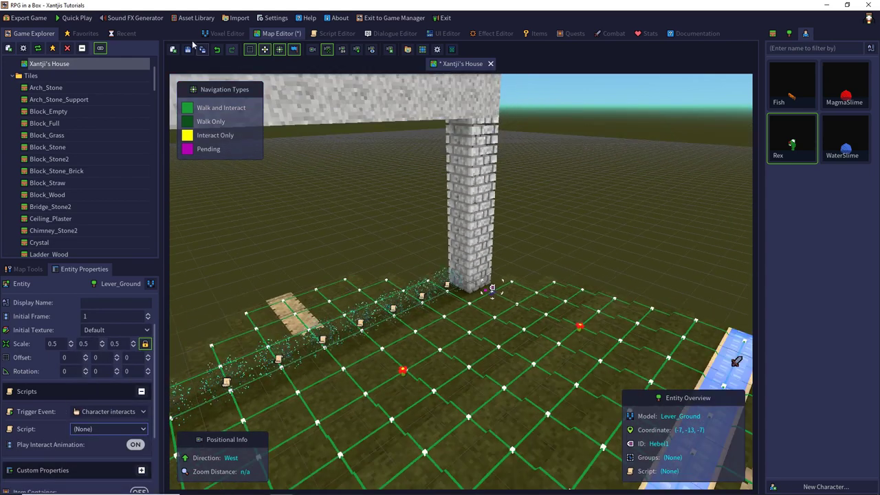
- Start a quick playtest of the game and walk the player into the barrier between the pillars
click(74, 19)
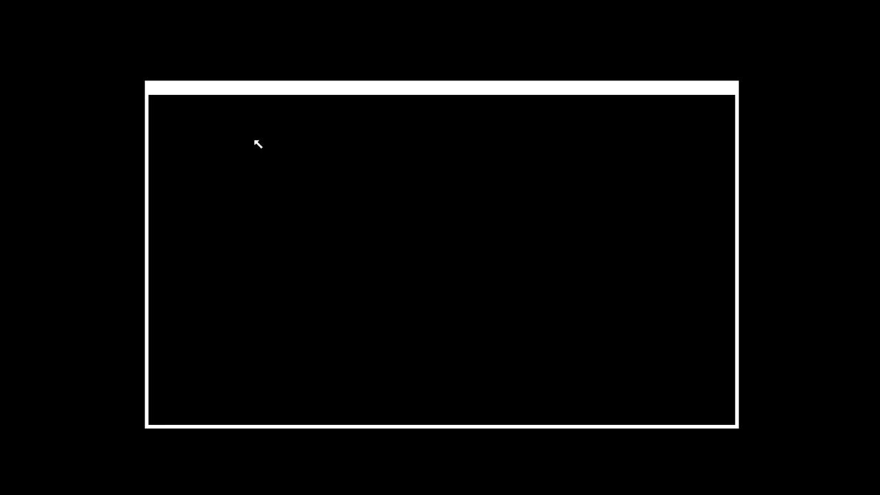
key(Down)
key(Return)
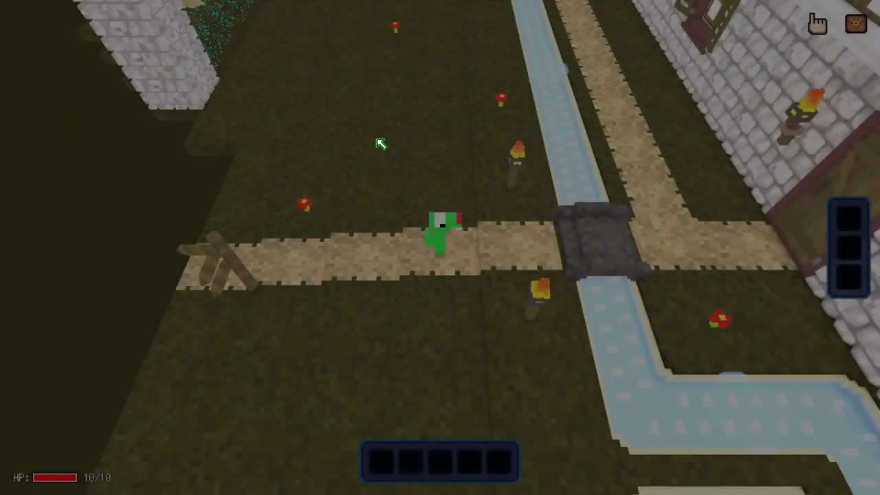
key(w)
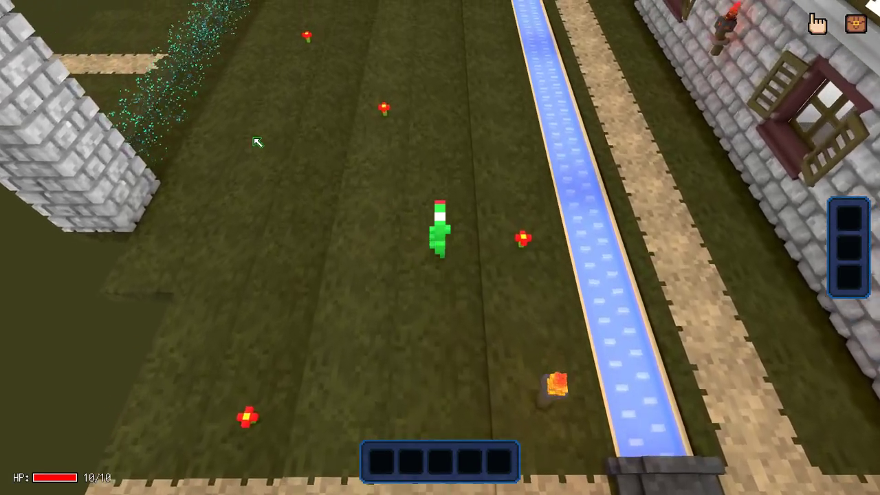
key(q)
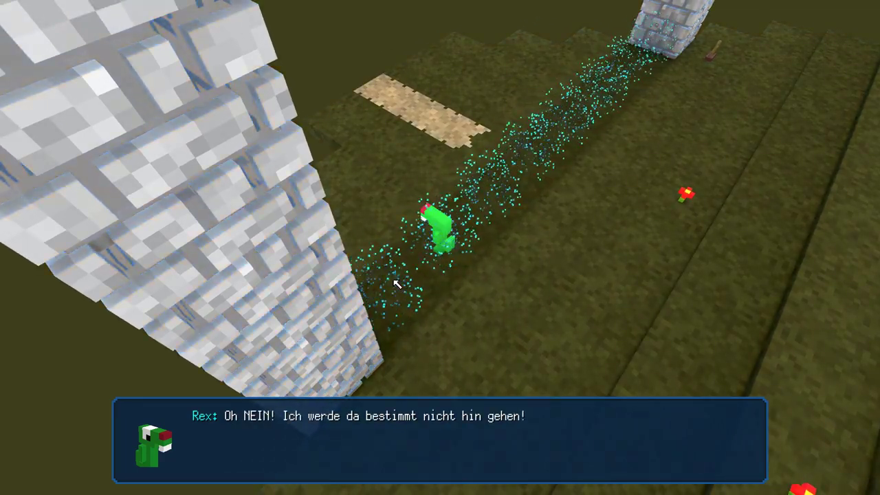
- Dismiss the player's message, try walking through the barrier again and quit the playtest
click(452, 430)
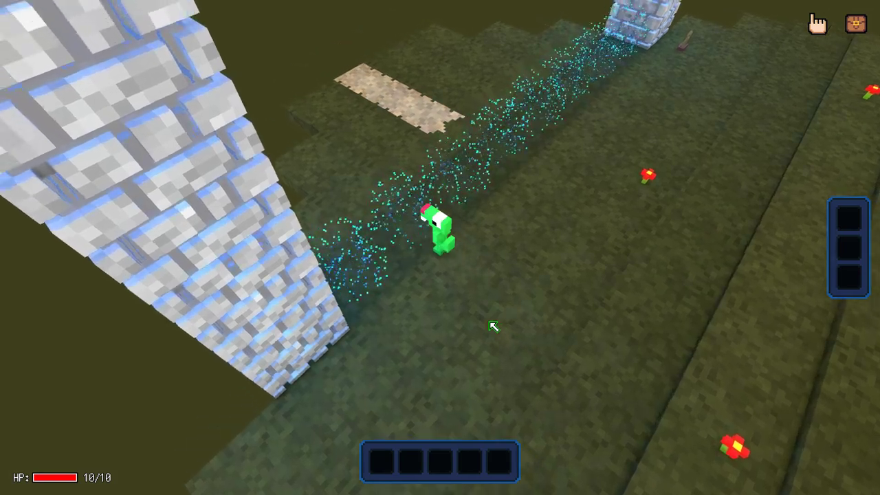
click(493, 327)
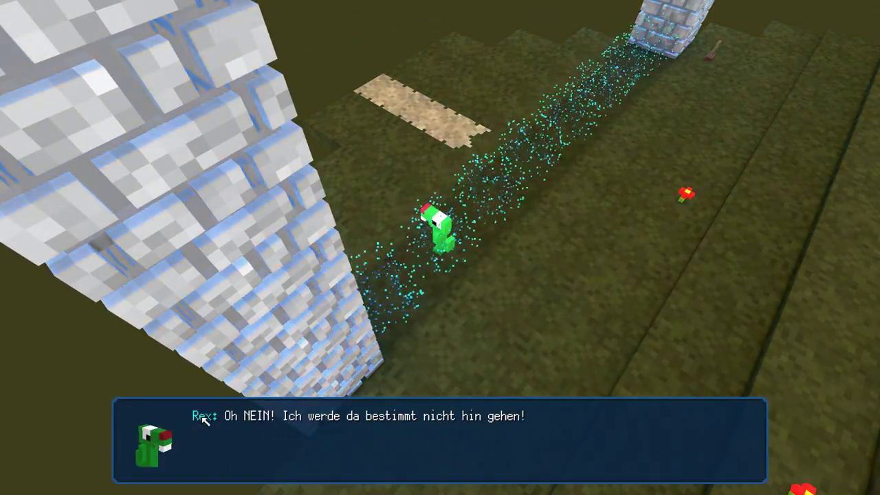
click(207, 176)
key(Escape)
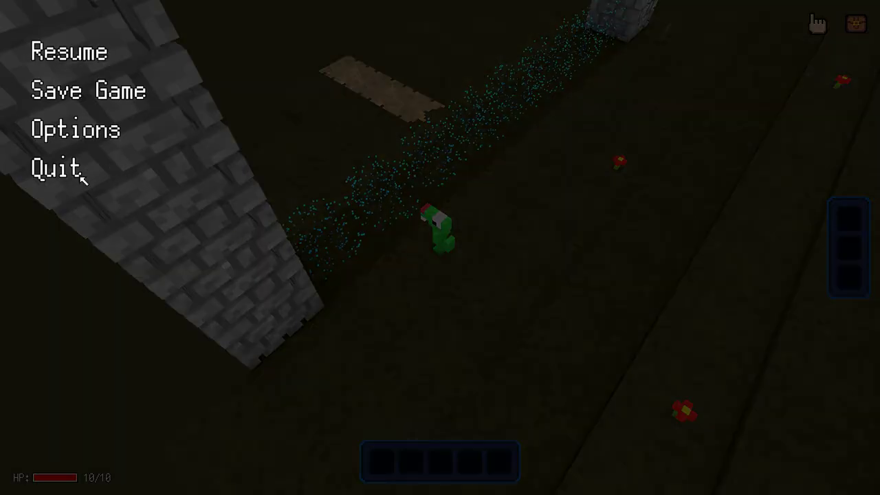
click(57, 168)
key(Left)
key(Return)
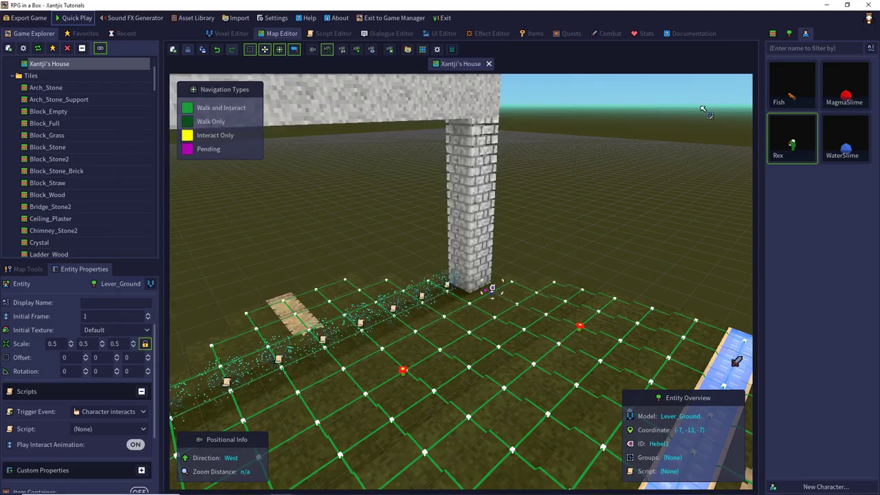
- Open the Rex character model and examine the Name in its model properties
double_click(806, 133)
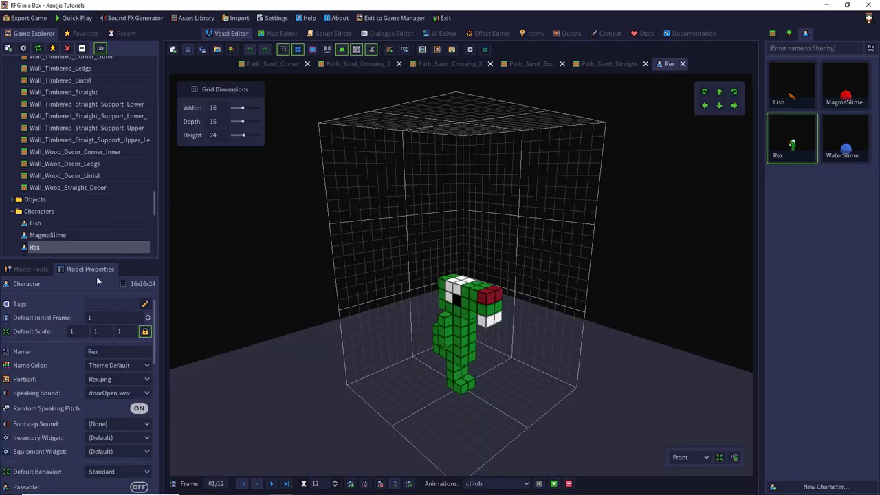
click(111, 352)
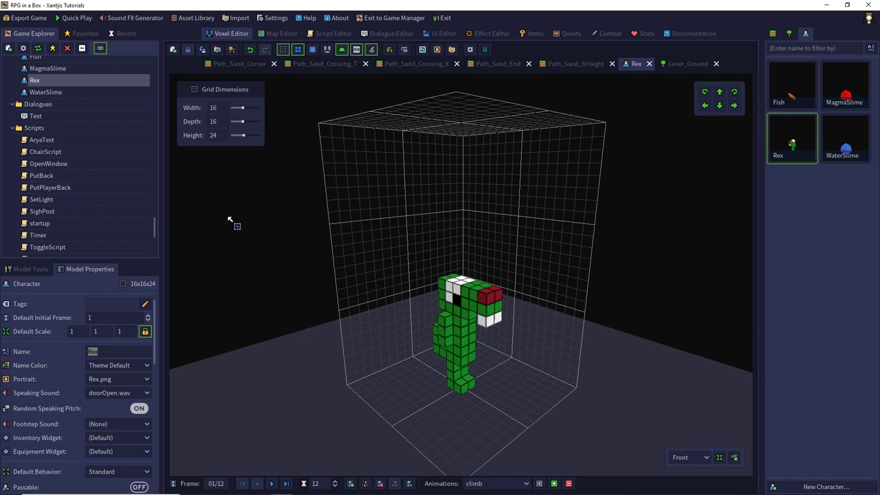
- Select the Lever_Ground object beside the stone pillar on the Xantji's House map to view its entity overview
click(282, 33)
scroll(479, 300, down, 3)
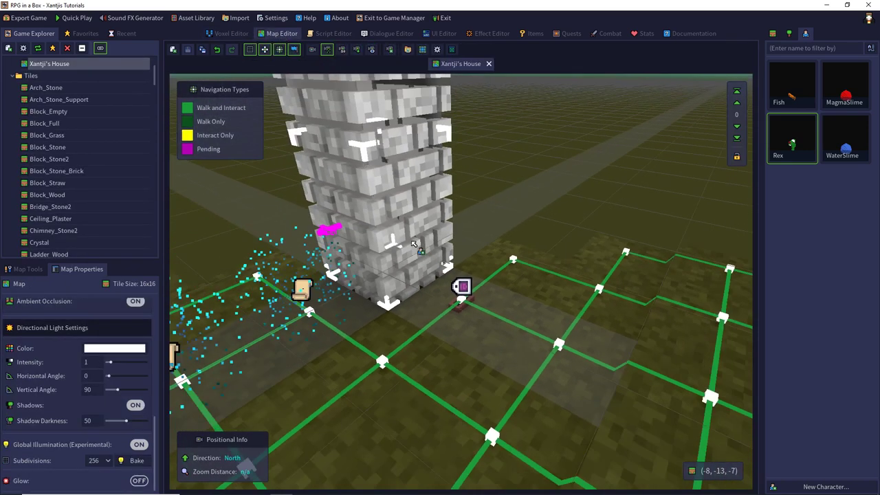
click(27, 269)
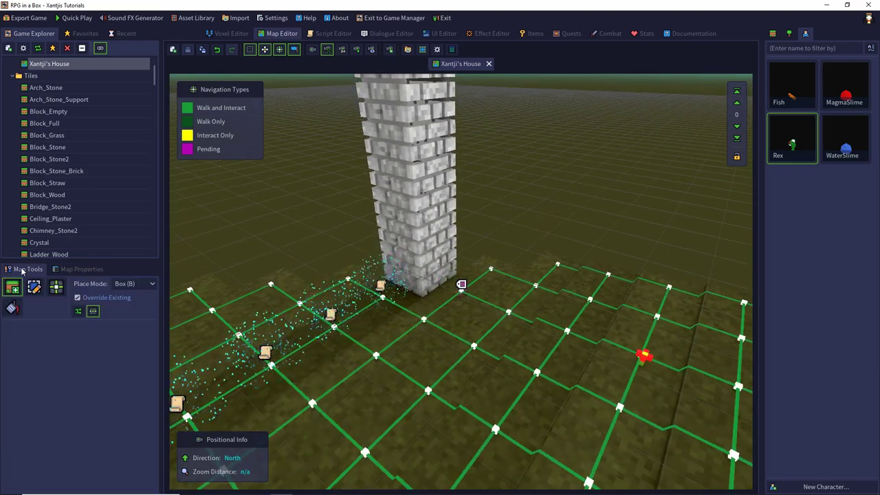
click(33, 289)
key(q)
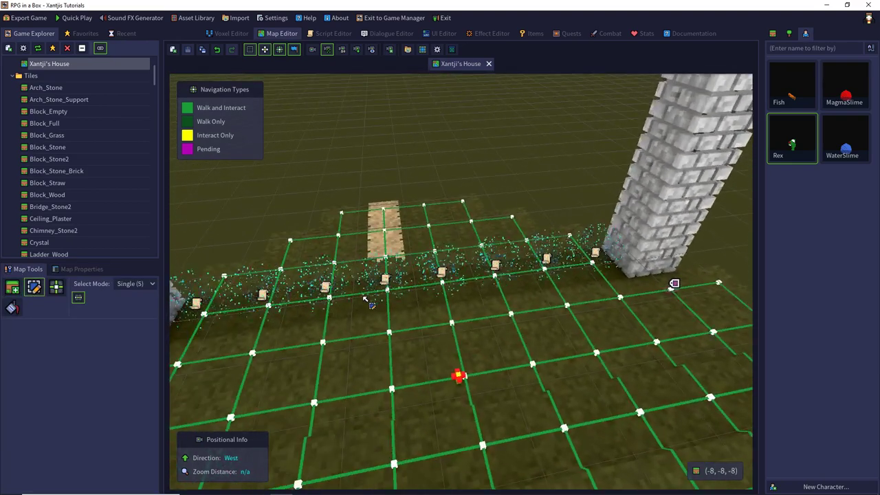
key(d)
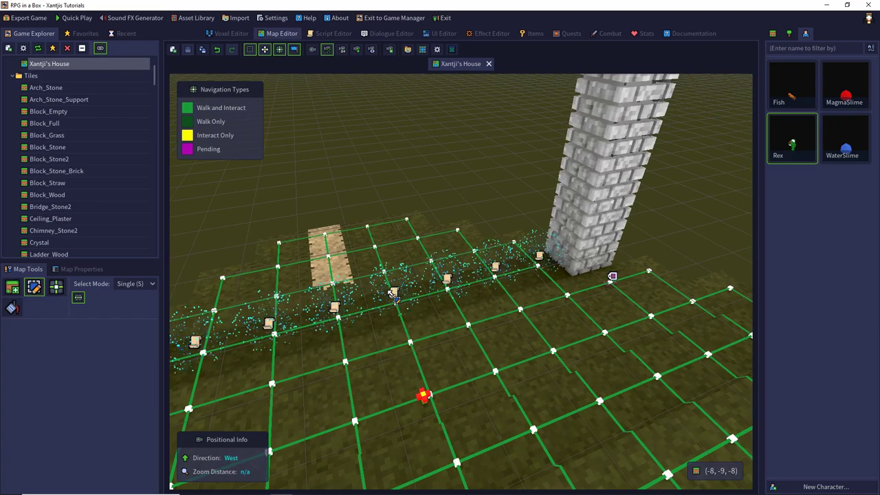
key(d)
key(d)
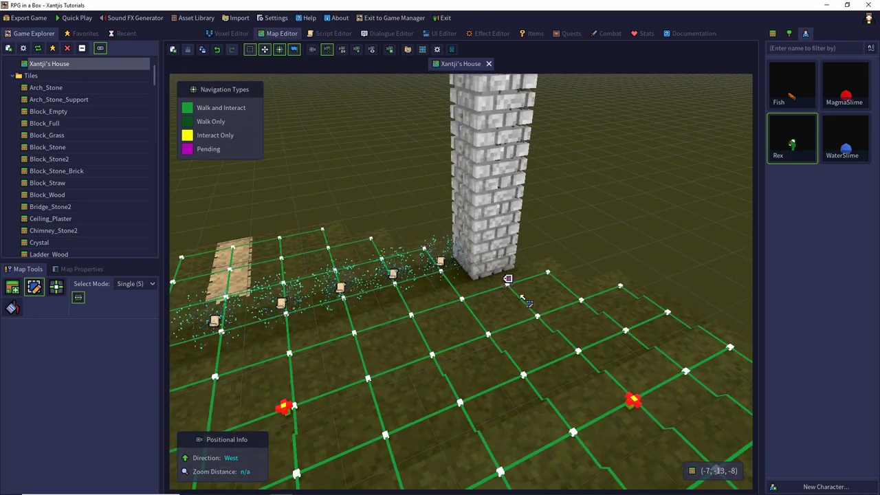
scroll(509, 280, up, 4)
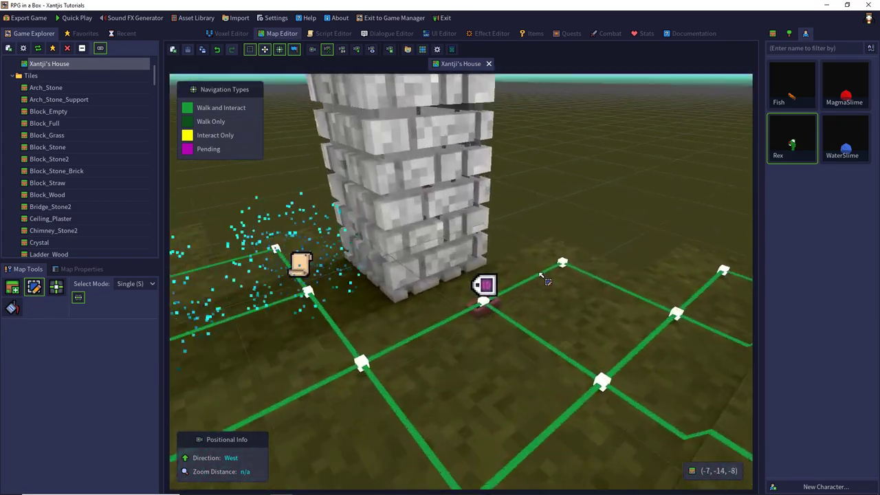
click(482, 318)
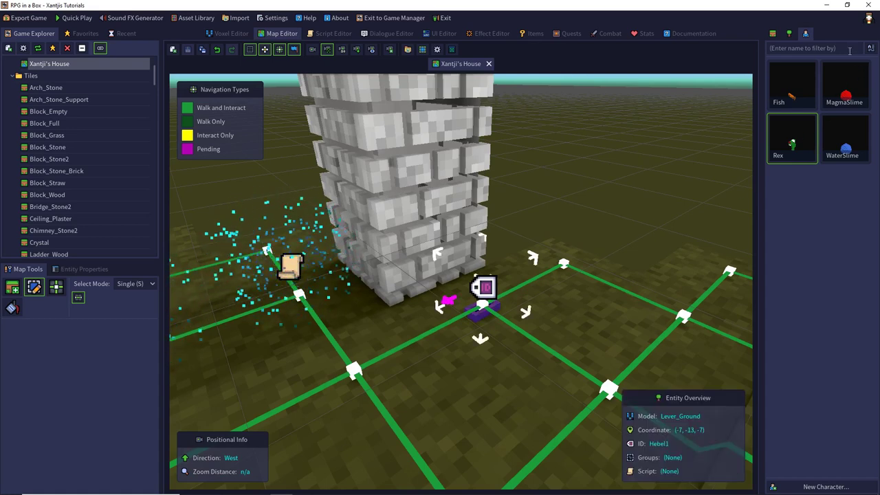
- Open the Lever_Ground object model and preview its on and off animations
click(789, 34)
double_click(846, 244)
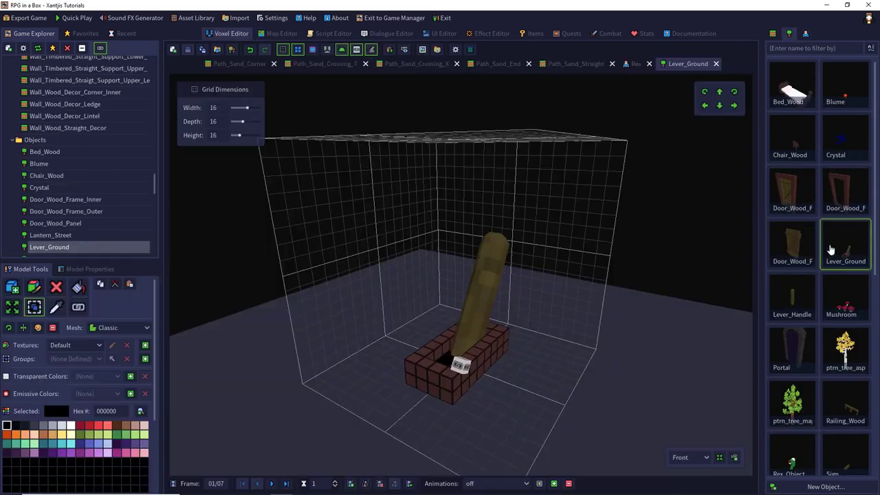
click(512, 483)
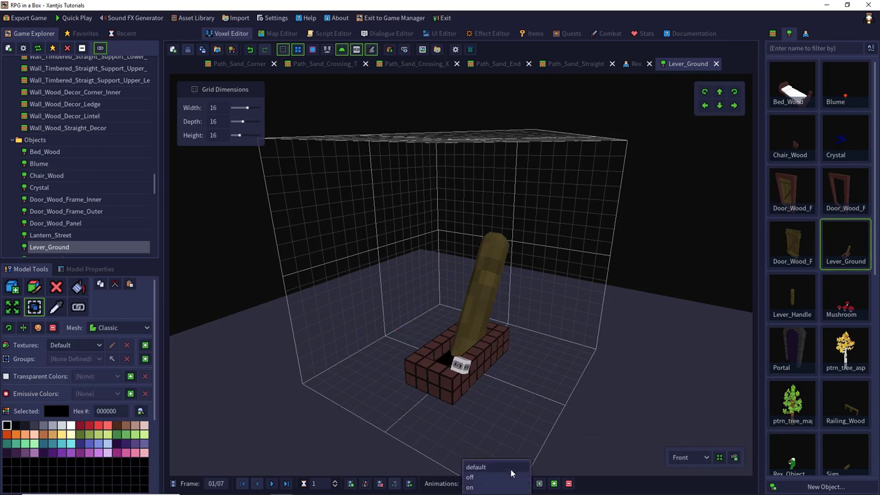
click(511, 485)
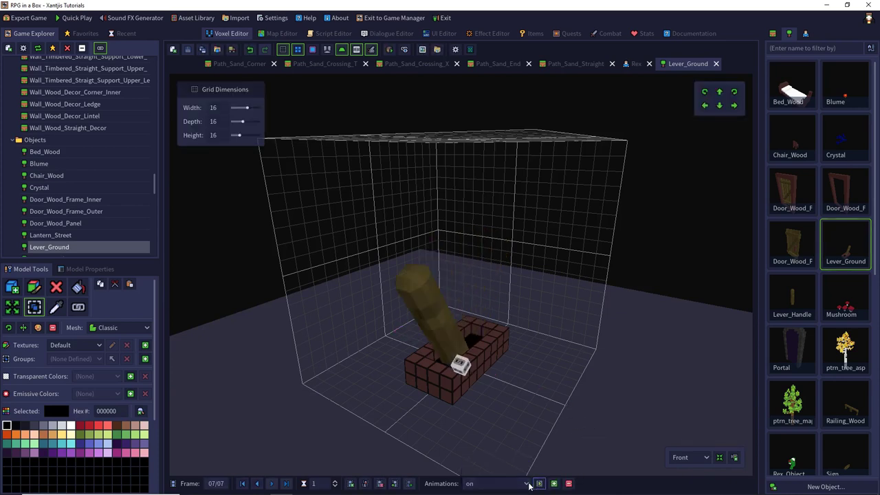
click(517, 480)
click(517, 477)
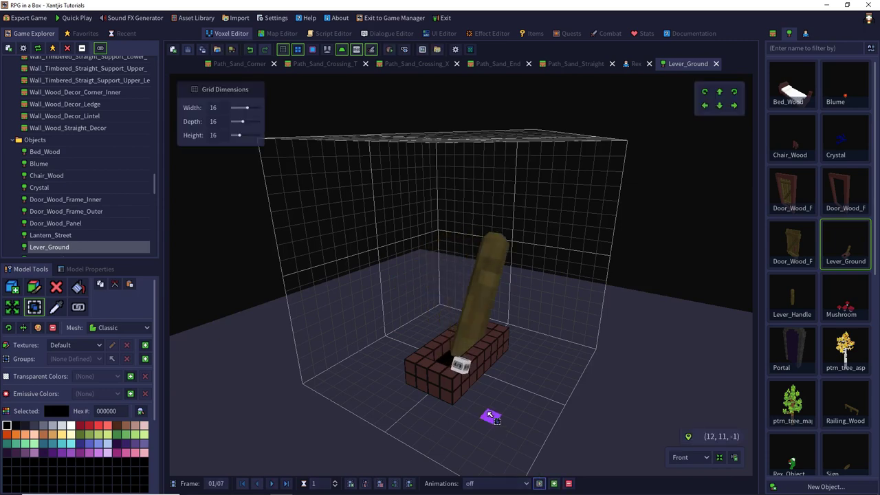
- Open ToggleScript from the Lever_Ground model's default script and examine its isOn condition, value assignments and animation nodes
click(90, 268)
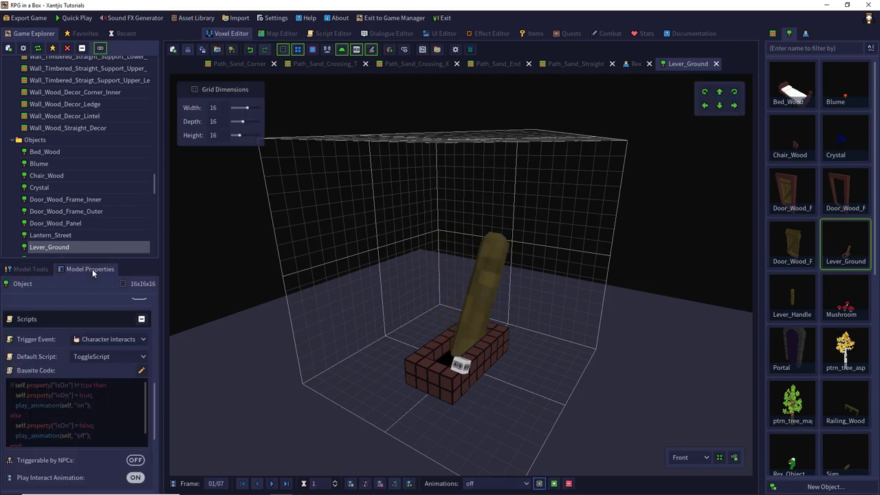
click(139, 371)
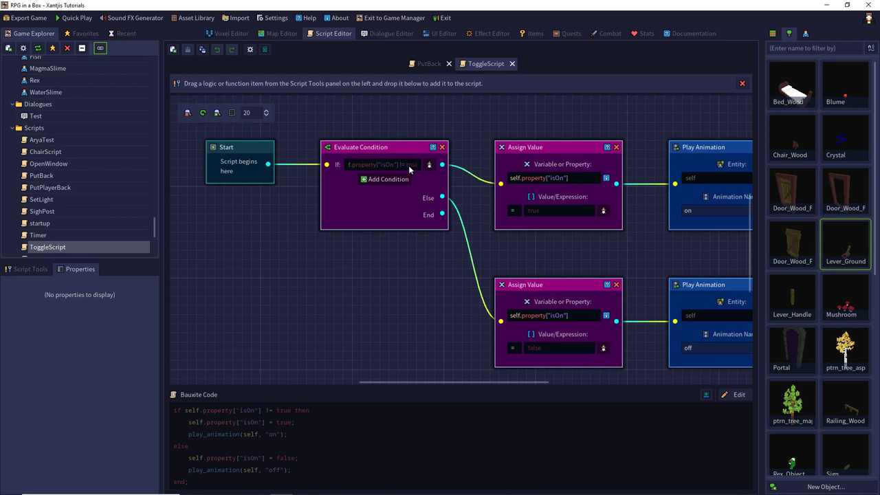
middle_drag(454, 124, 349, 132)
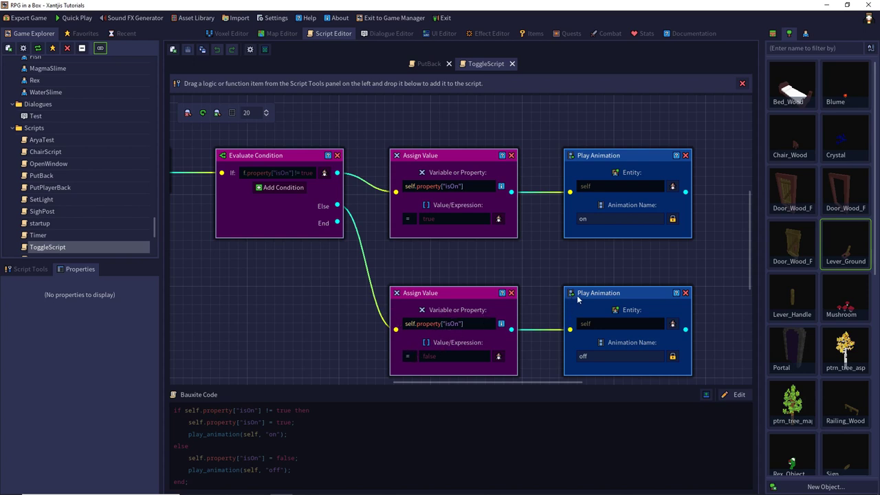
- Select the placed Lever_Ground object on the map and examine the Entity ID in its properties
click(283, 33)
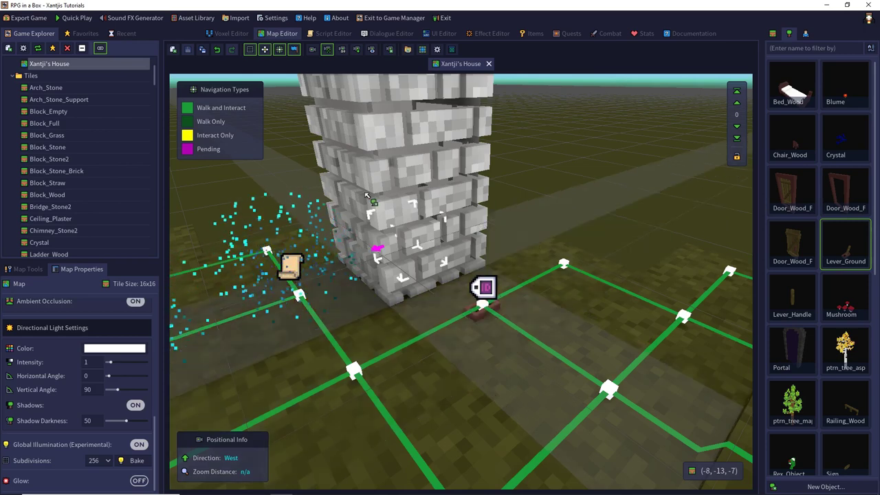
click(331, 33)
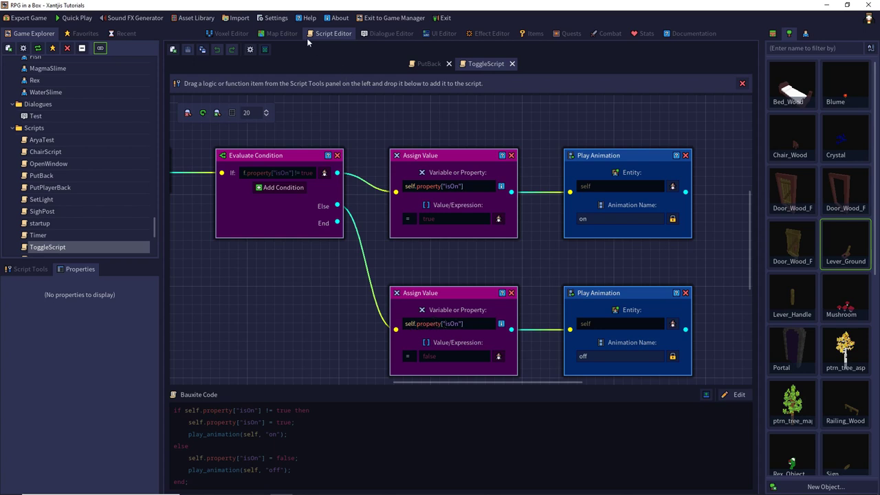
click(282, 33)
click(31, 269)
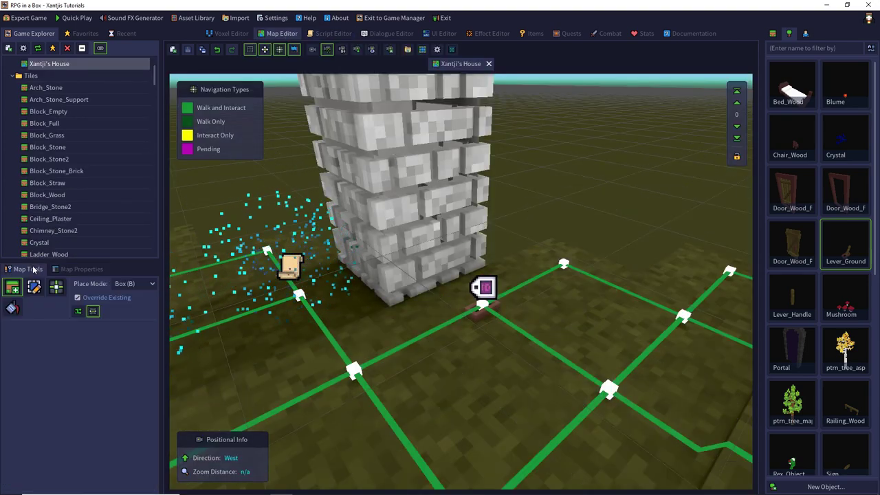
click(33, 287)
click(479, 320)
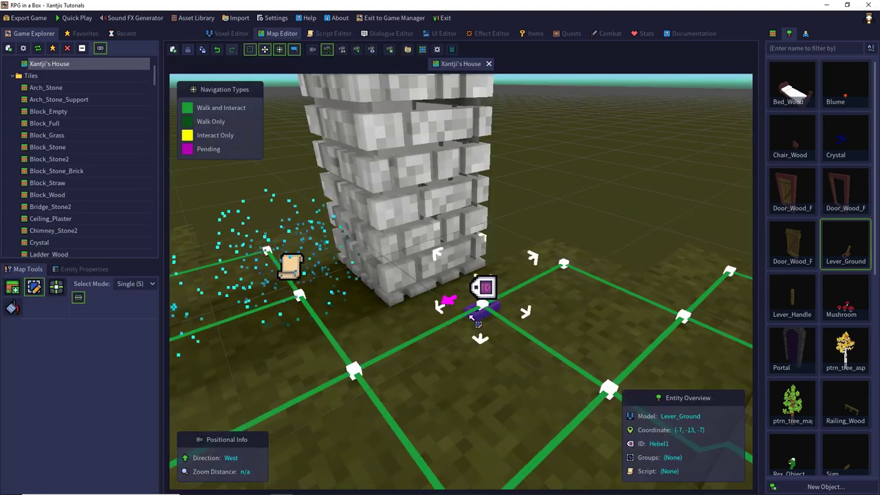
click(83, 269)
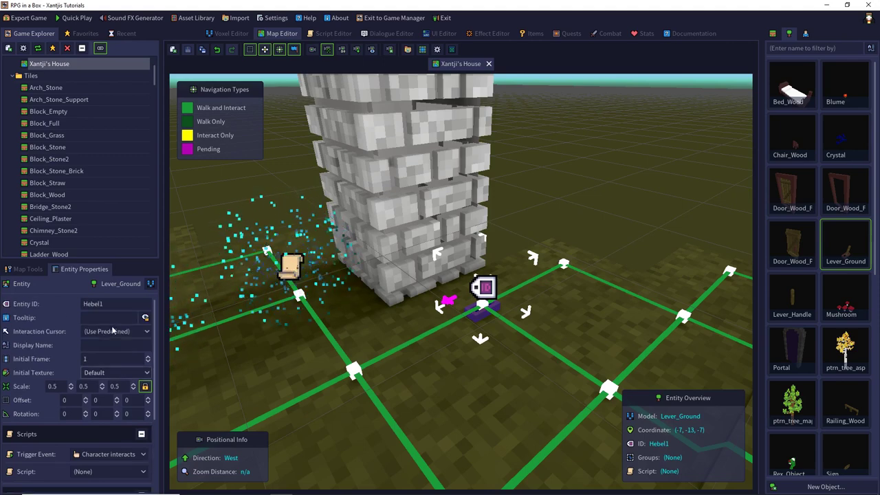
click(101, 303)
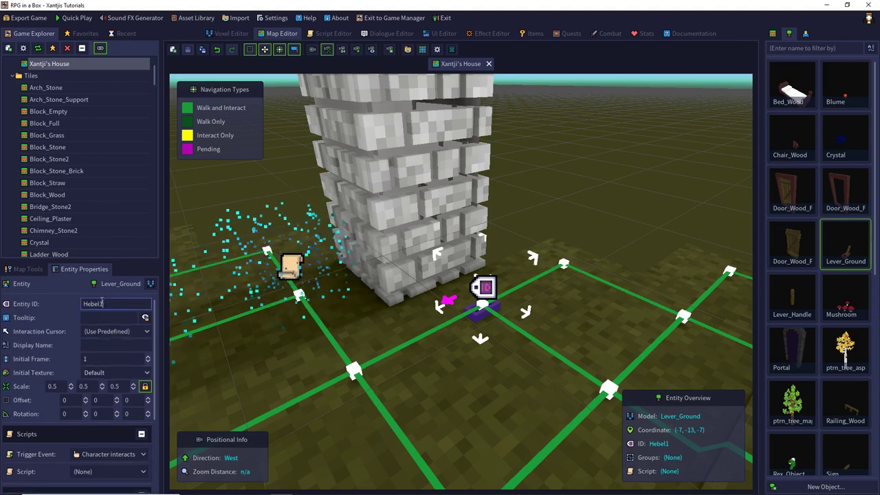
double_click(101, 303)
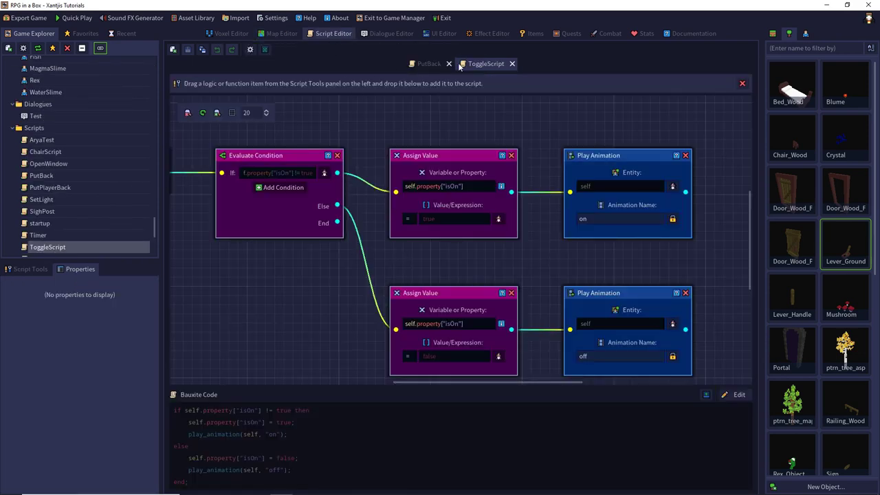
- In the PutBack script, shift the Put Player and Display Message nodes away from Start to make room for another node
click(430, 63)
drag(542, 157, 680, 143)
drag(402, 146, 543, 146)
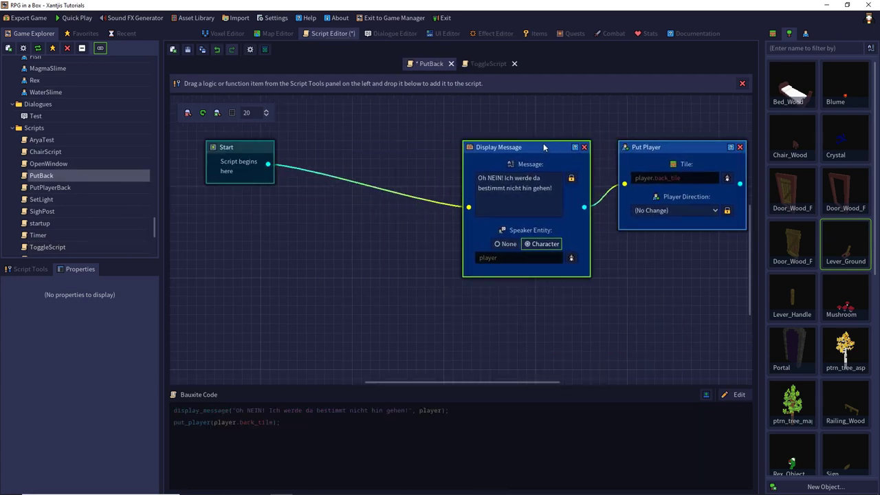
- Add an Evaluate Condition node after Start and connect its If output to the Display Message node
click(31, 269)
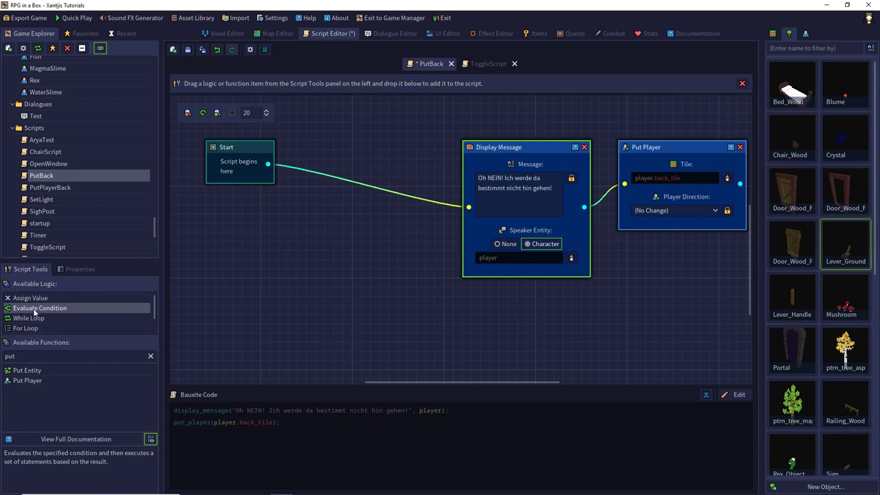
drag(35, 311, 345, 157)
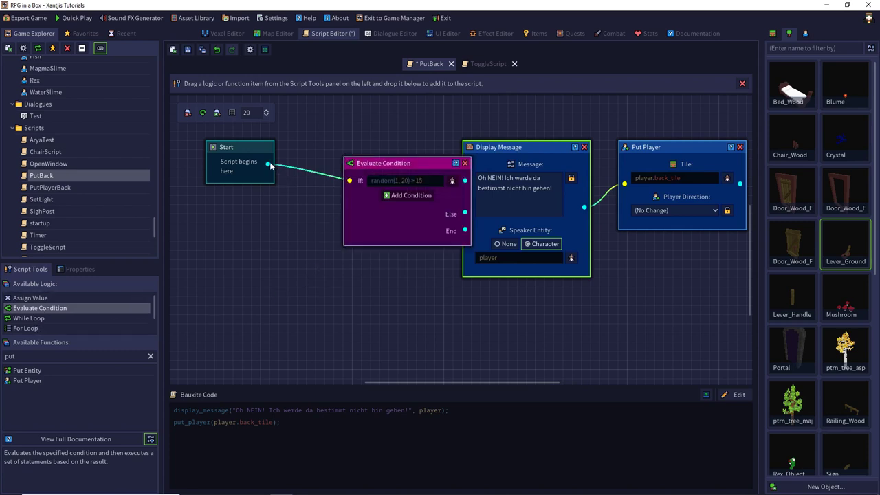
drag(268, 163, 328, 152)
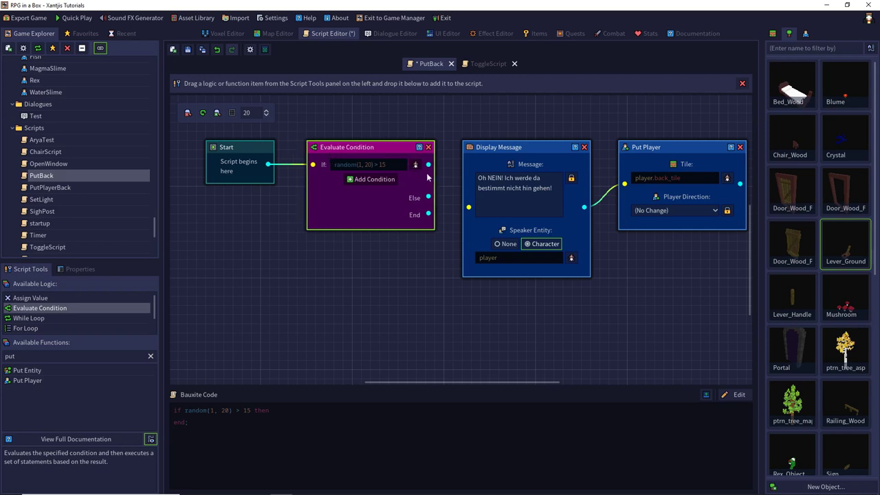
drag(428, 165, 465, 201)
drag(472, 213, 471, 212)
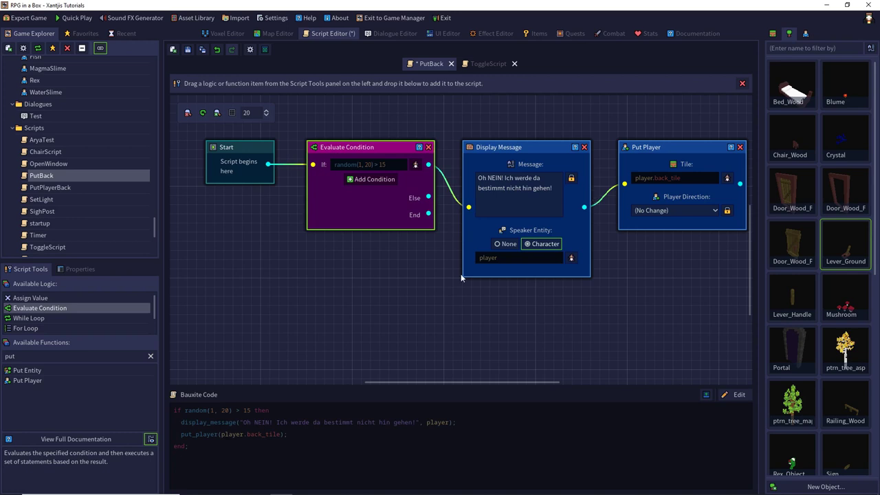
- Set the Evaluate Condition expression to entity["Hebel1"].property["isOn"] != true
click(415, 165)
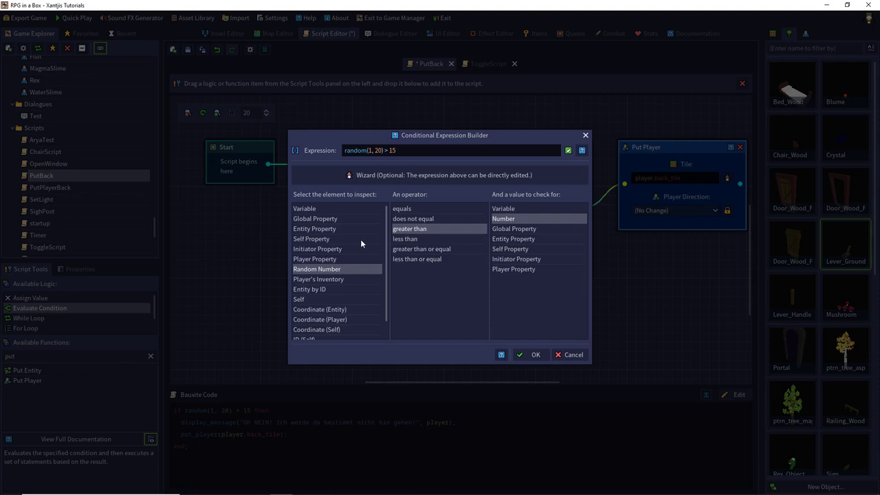
click(324, 289)
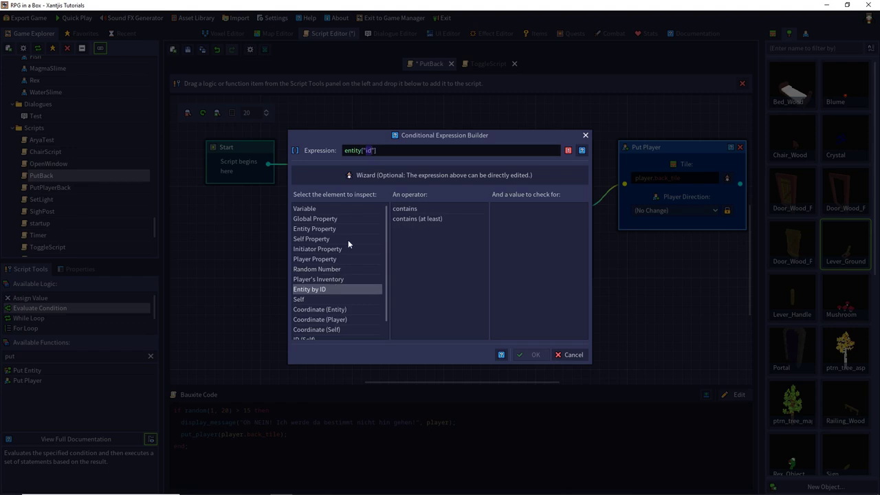
text(Hebel1)
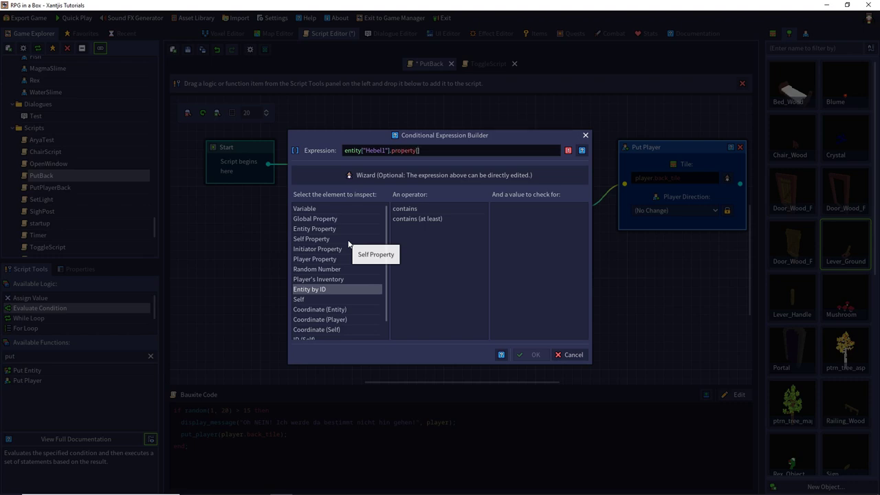
text("isOn"] != true)
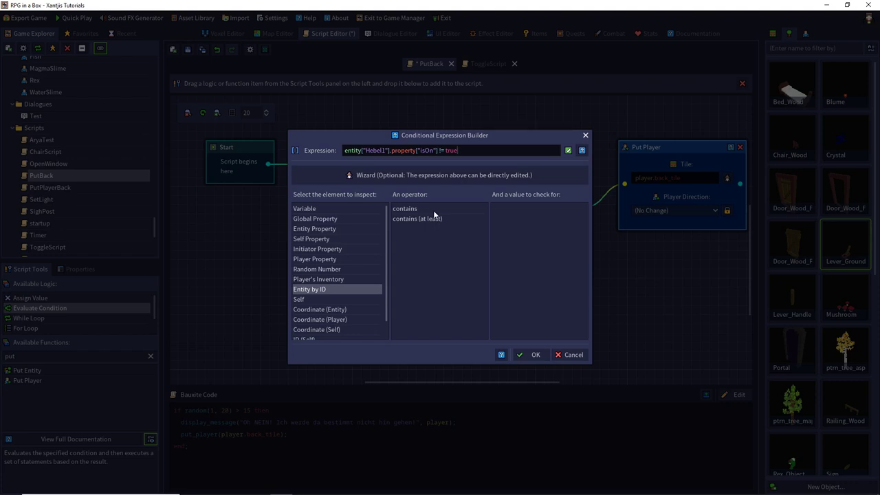
click(535, 354)
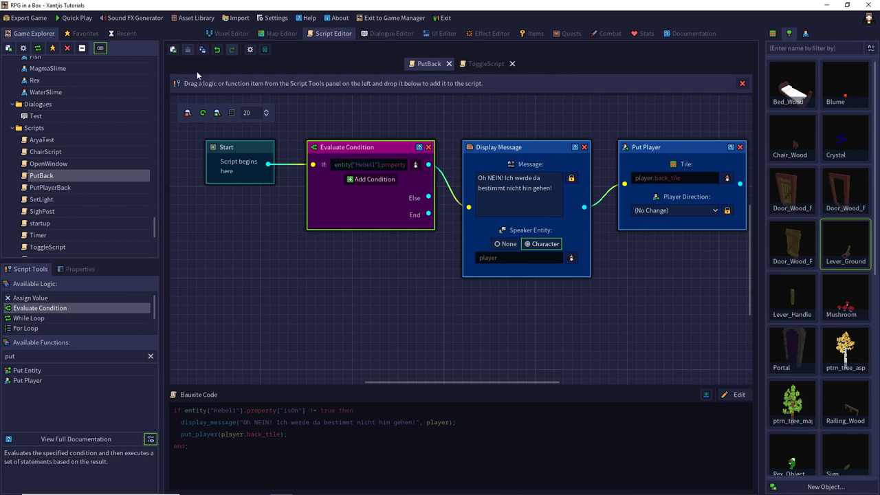
- Start a new game in a test run, walk the character into the barrier beside the pillar, and dismiss the message
click(77, 18)
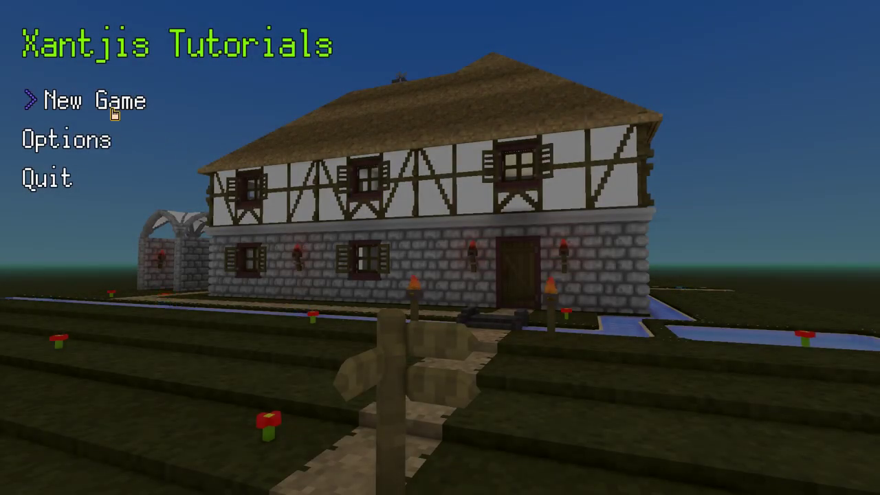
click(110, 104)
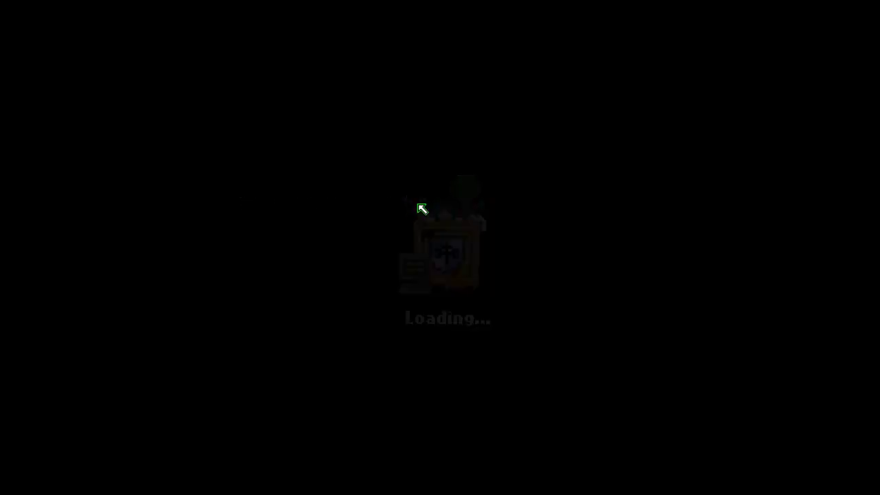
key(w)
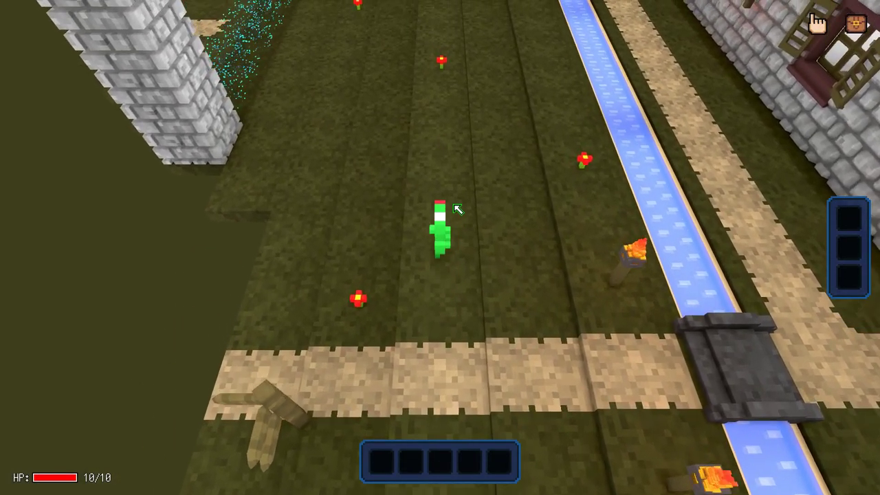
key(w)
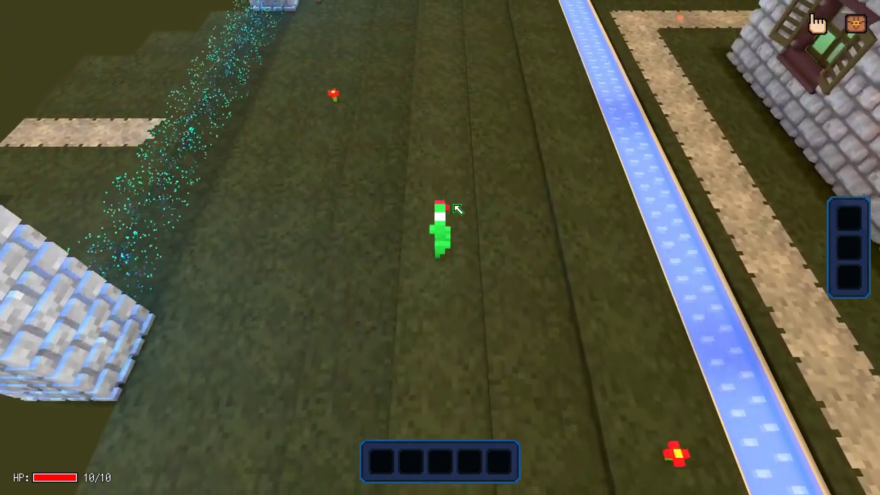
key(w)
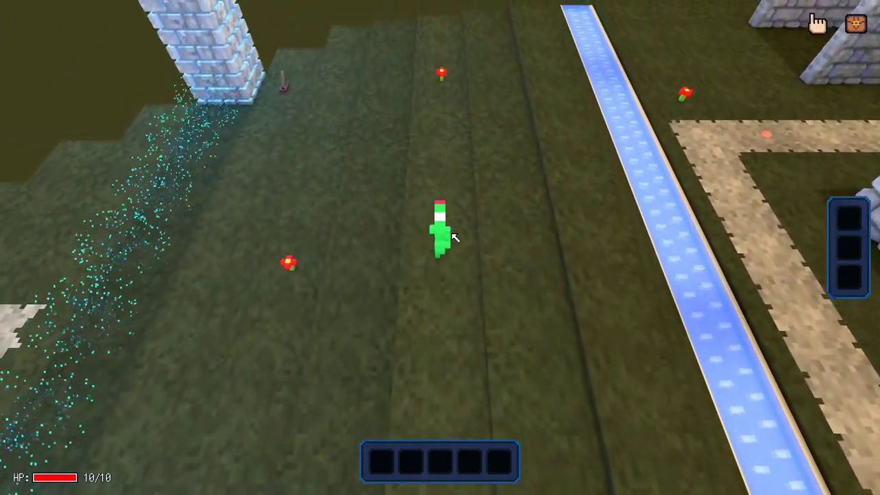
key(a)
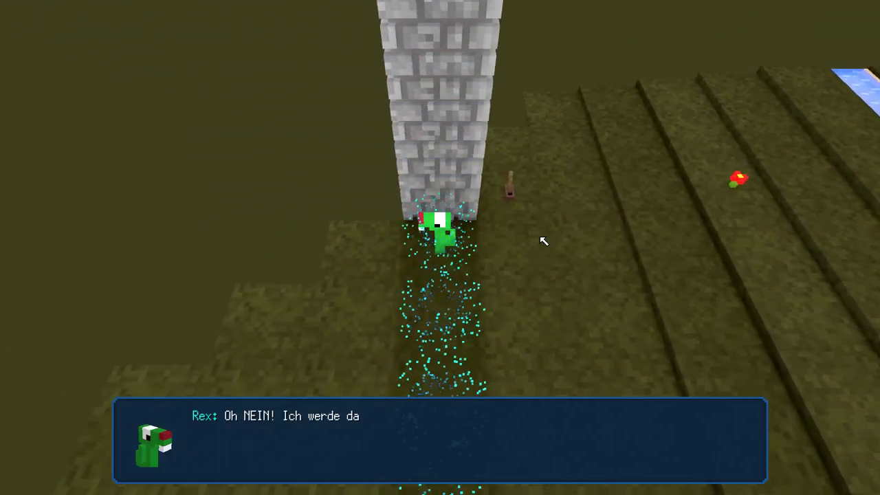
click(516, 230)
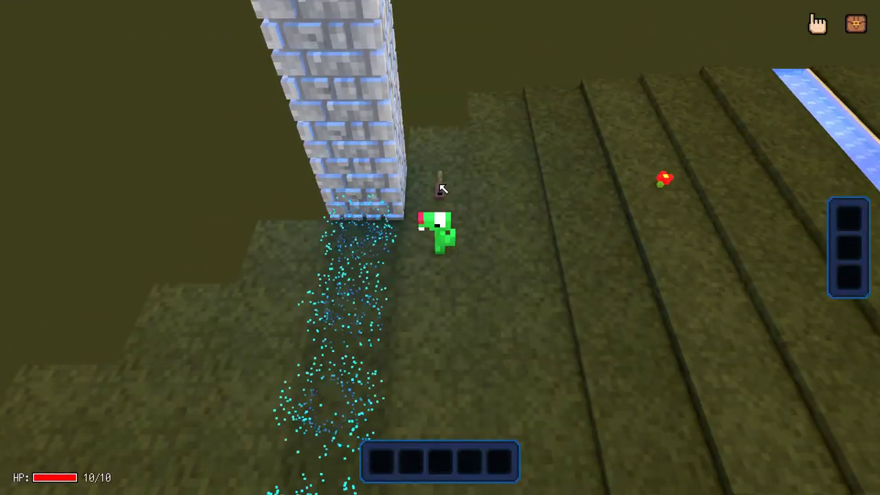
- Try to operate the lever beside the pillar in the test game, and quit the test run
key(e)
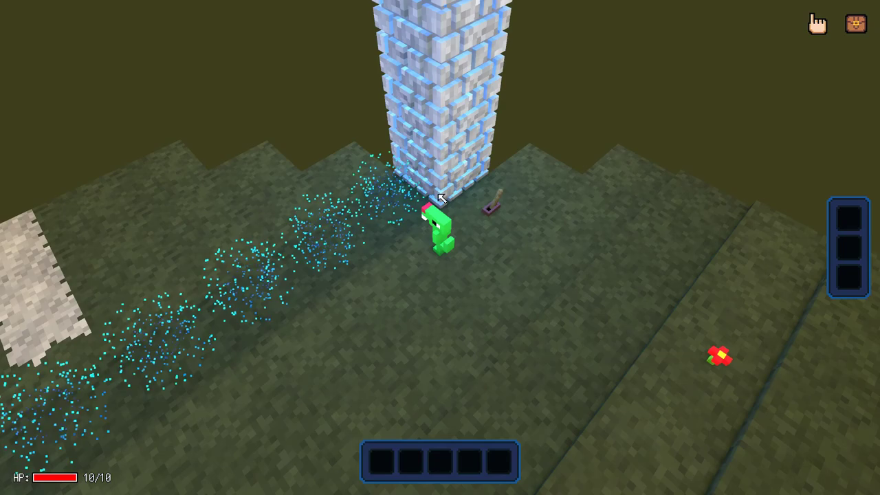
click(494, 209)
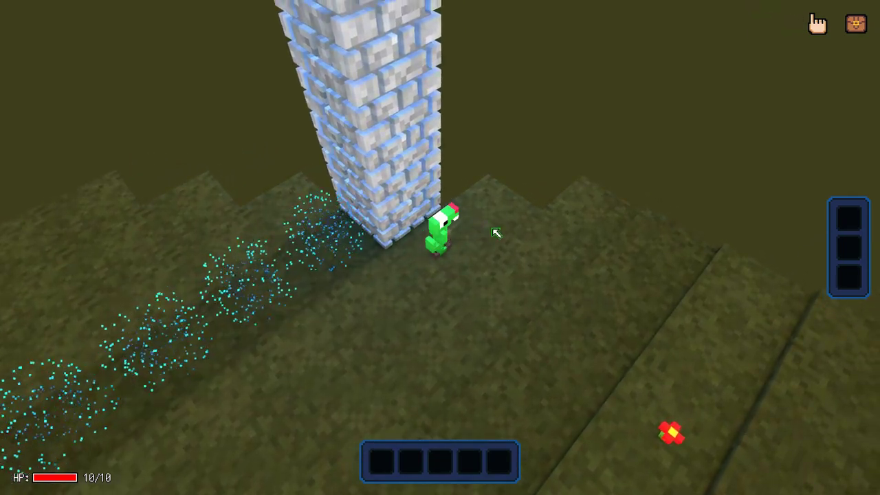
click(494, 232)
key(Escape)
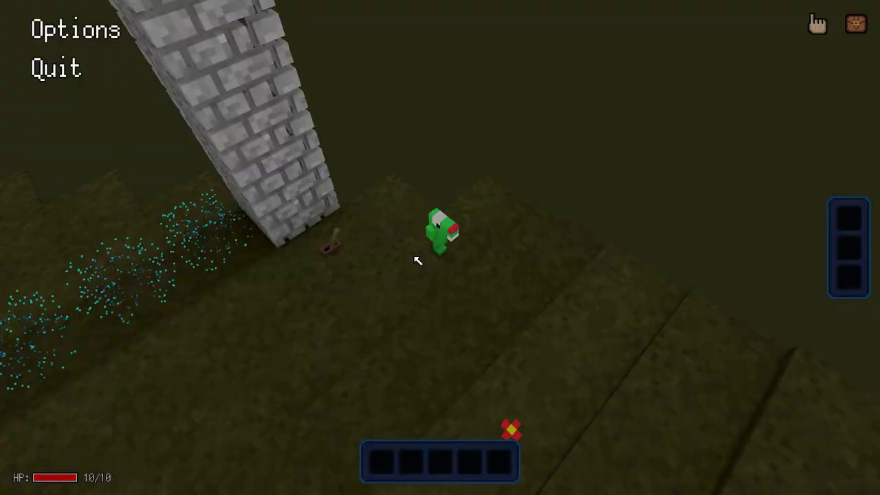
key(Up)
key(Return)
key(Return)
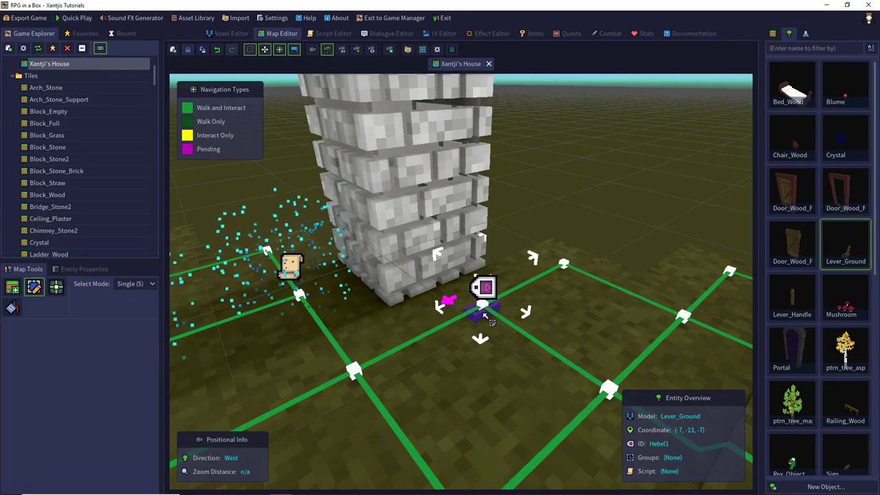
- Assign ToggleScript to the Hebel1 lever's Character interacts event and save the map
click(90, 269)
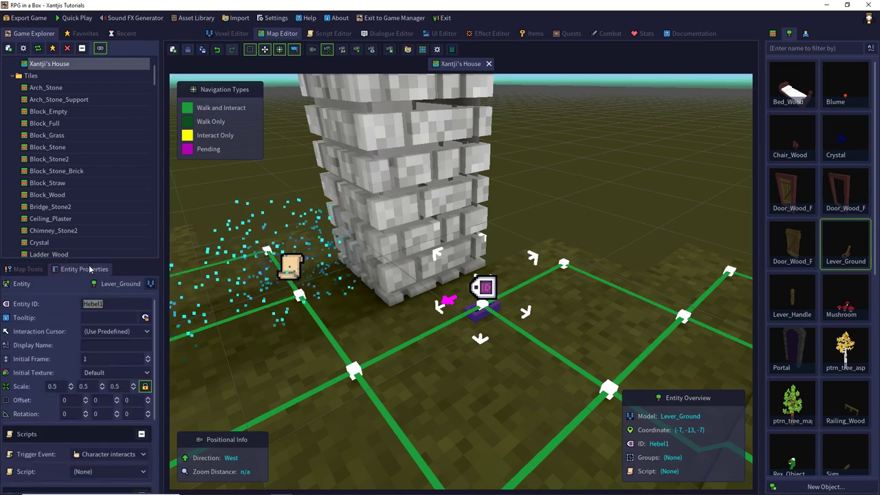
scroll(117, 377, down, 3)
click(118, 374)
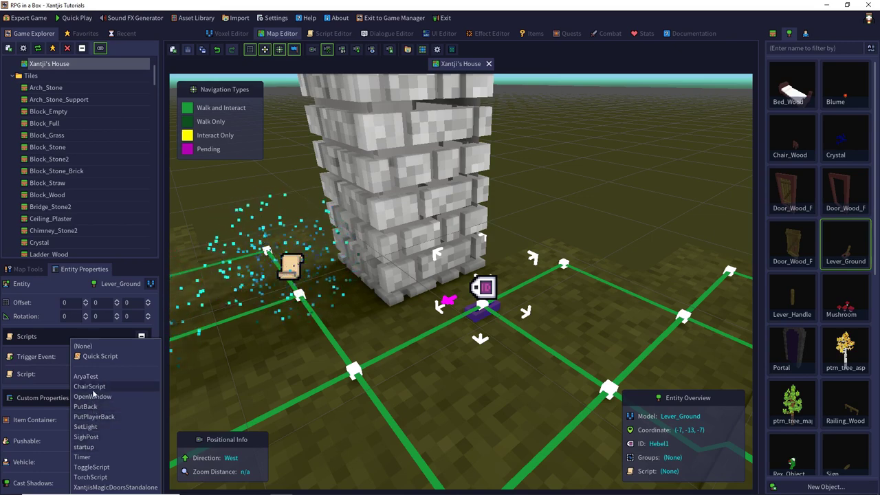
click(91, 467)
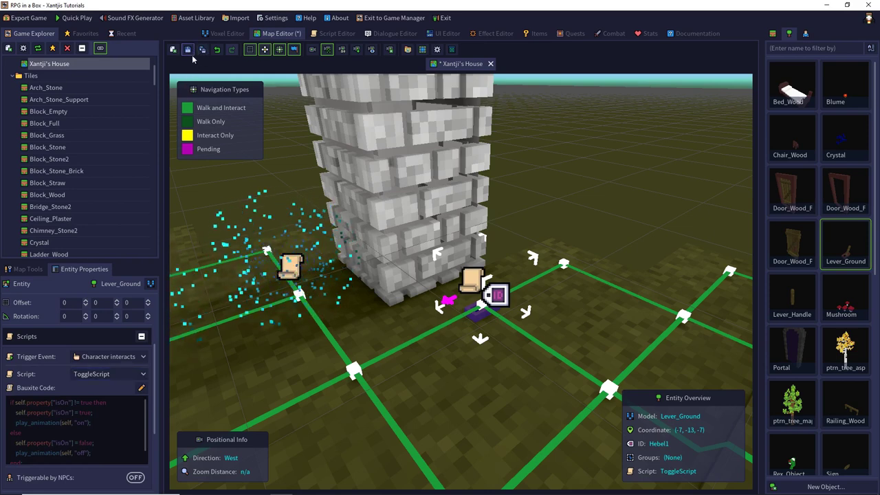
click(187, 50)
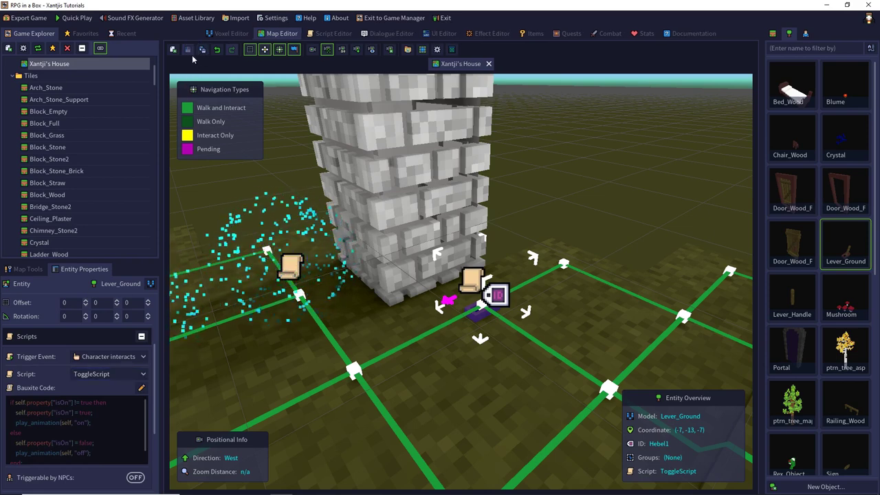
- Start a new test game, walk into the barrier with the lever off, and dismiss the message
click(77, 19)
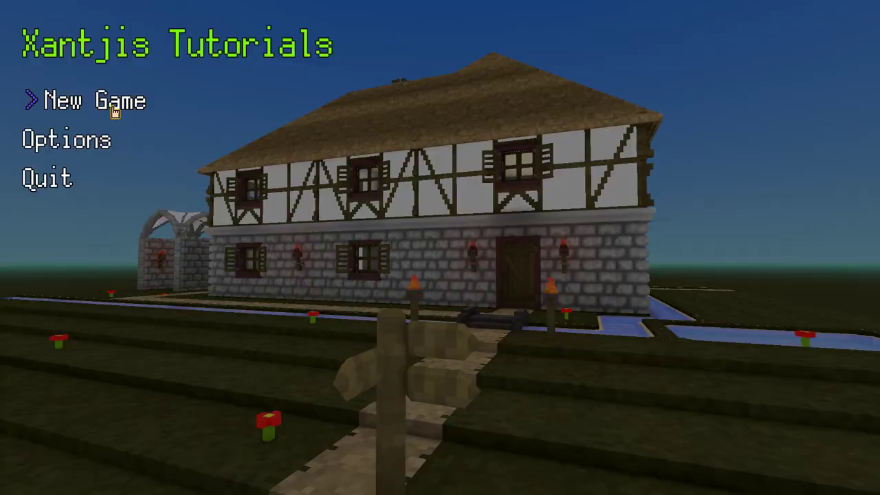
click(113, 103)
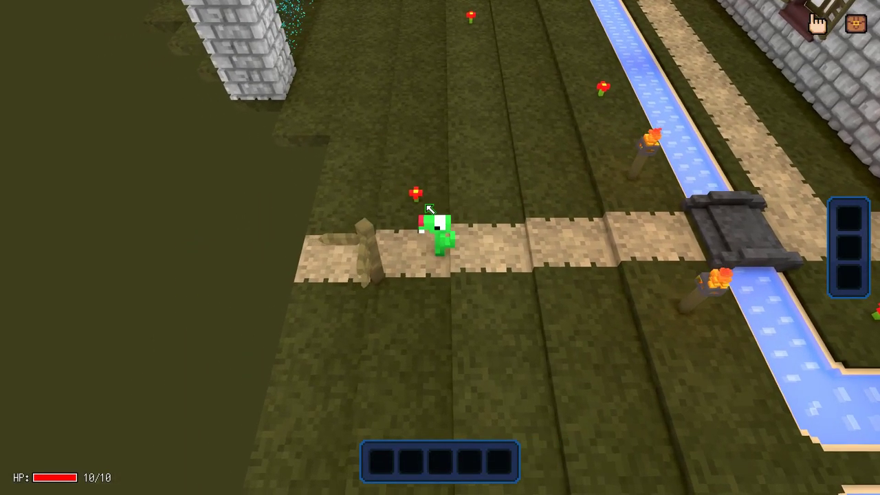
key(w)
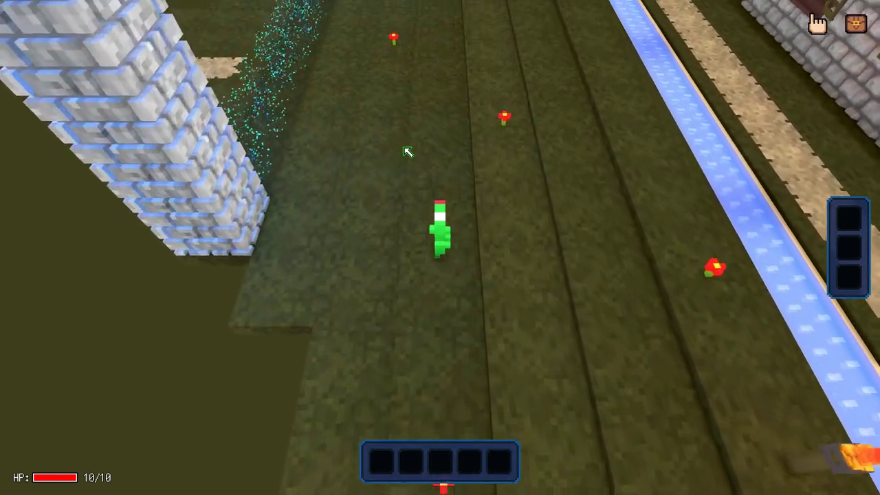
key(w)
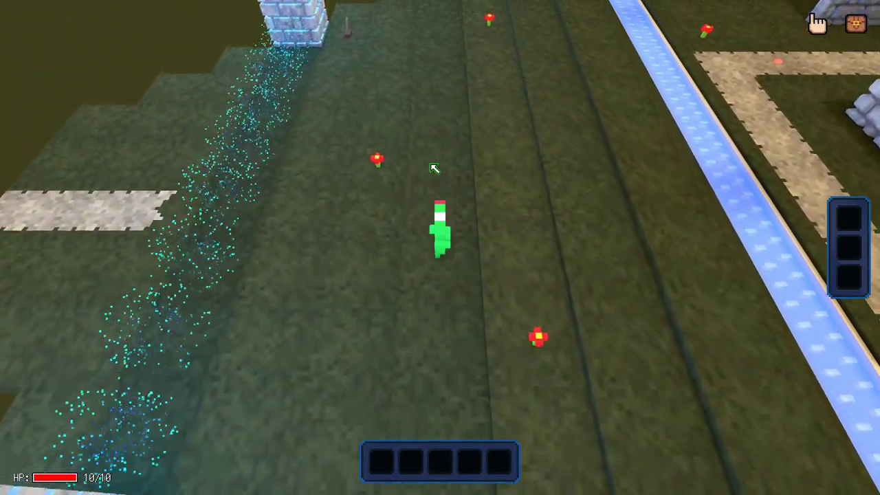
key(w)
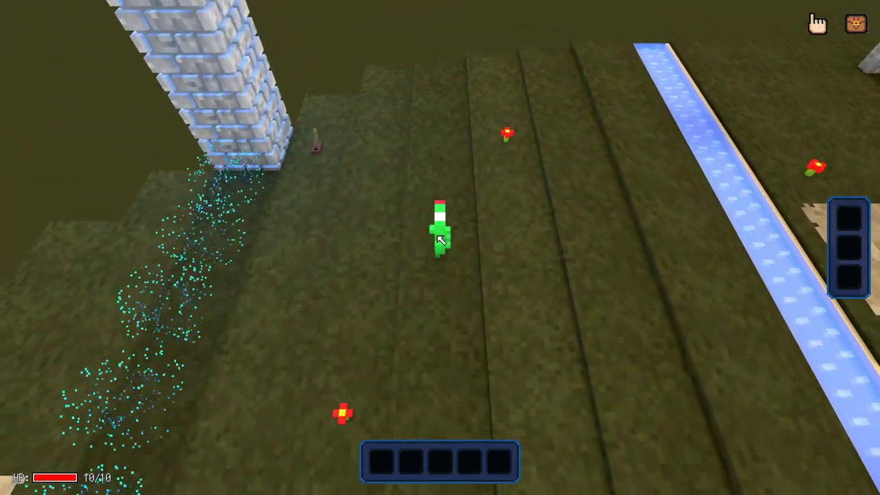
key(a)
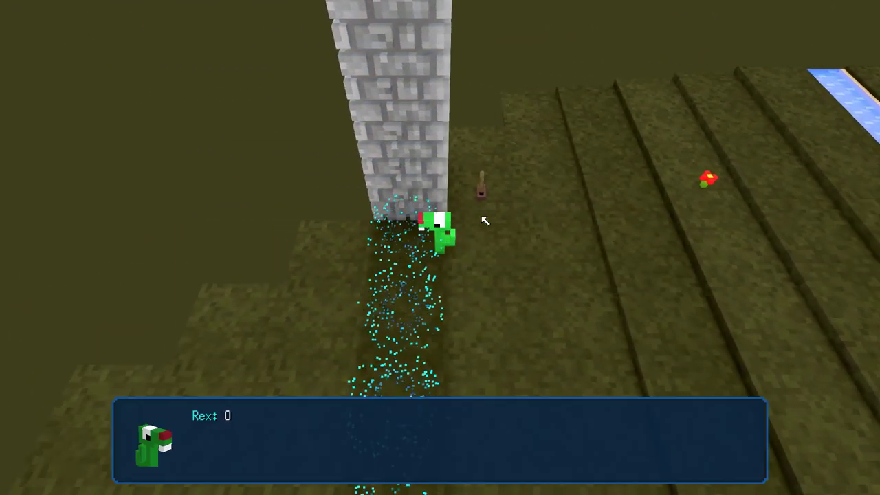
click(481, 220)
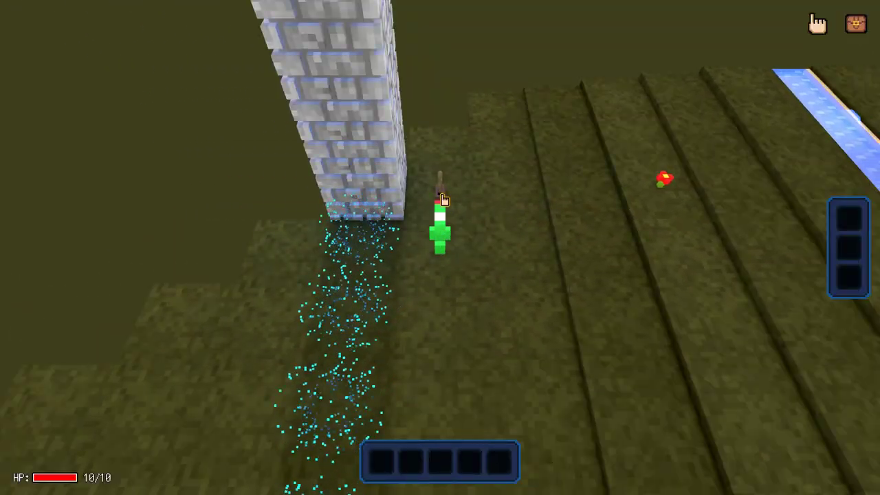
- Test crossing the barrier in both directions with the lever switched on, and leave the test game
key(a)
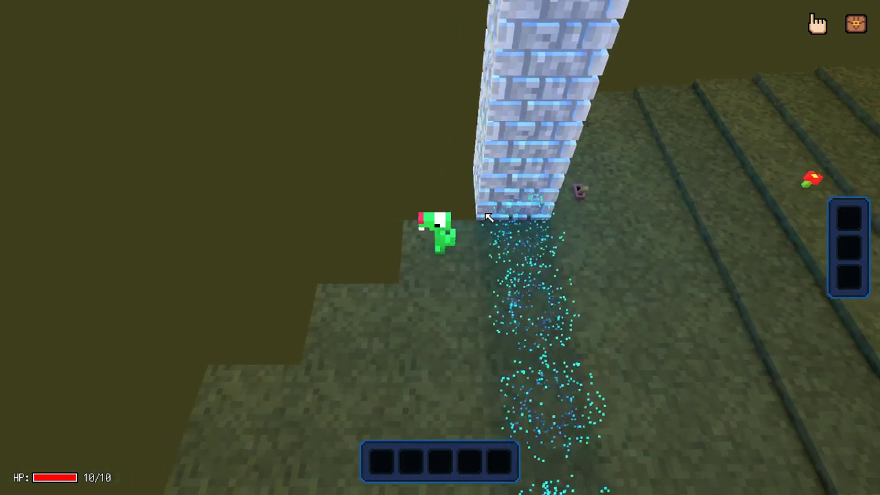
key(d)
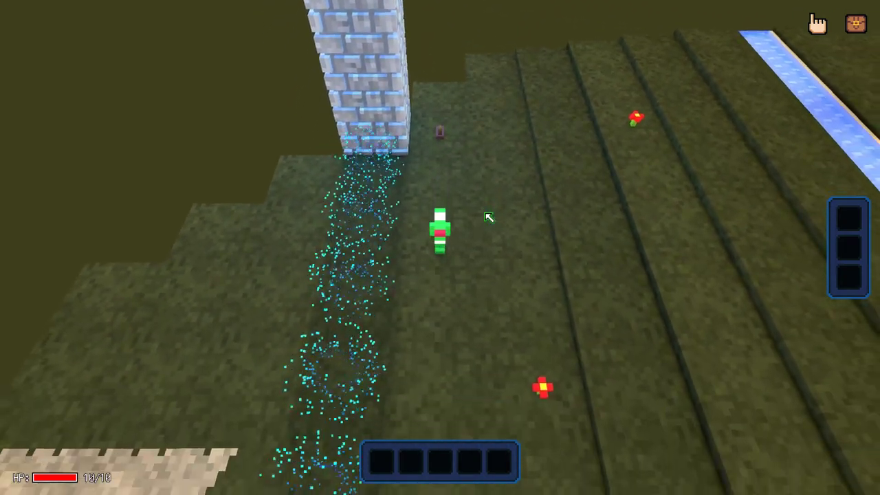
key(s)
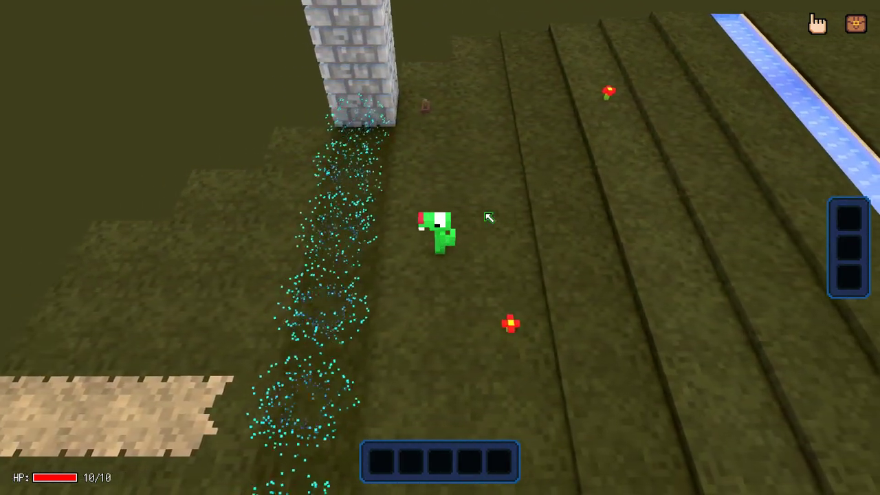
key(a)
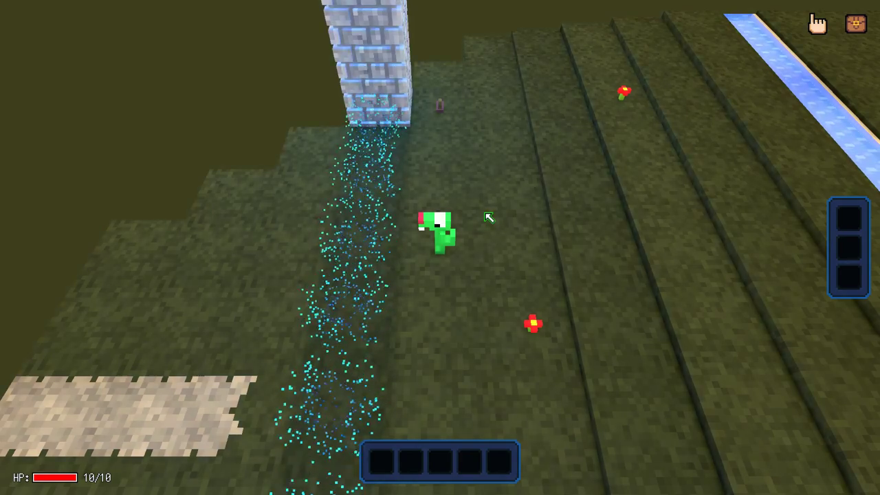
key(Escape)
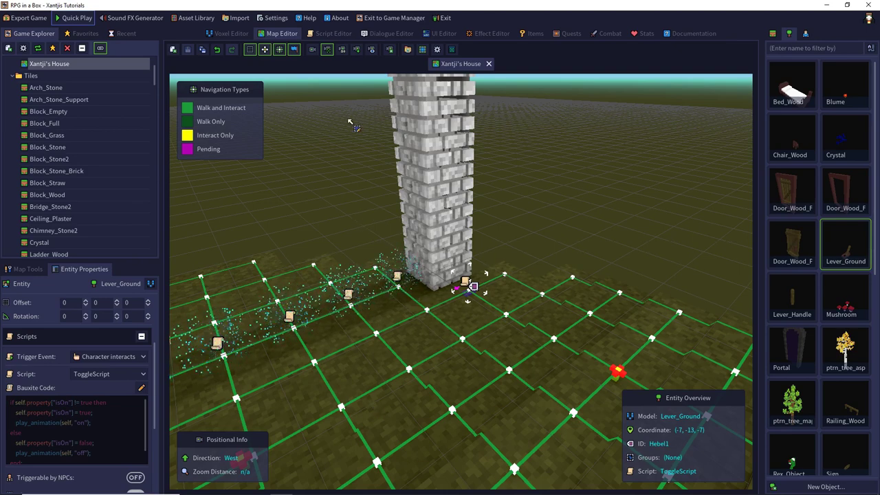
- Search the documentation for "entit" and open the Entity page to examine its reference types
click(323, 34)
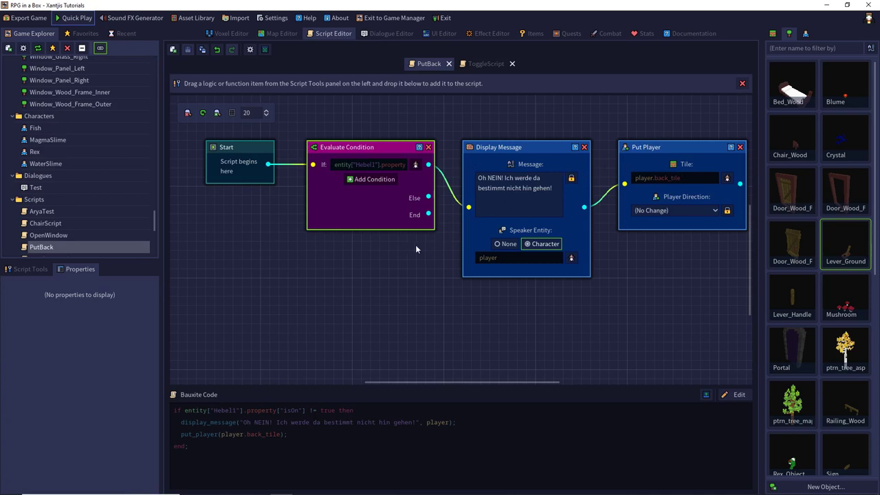
click(309, 18)
click(205, 48)
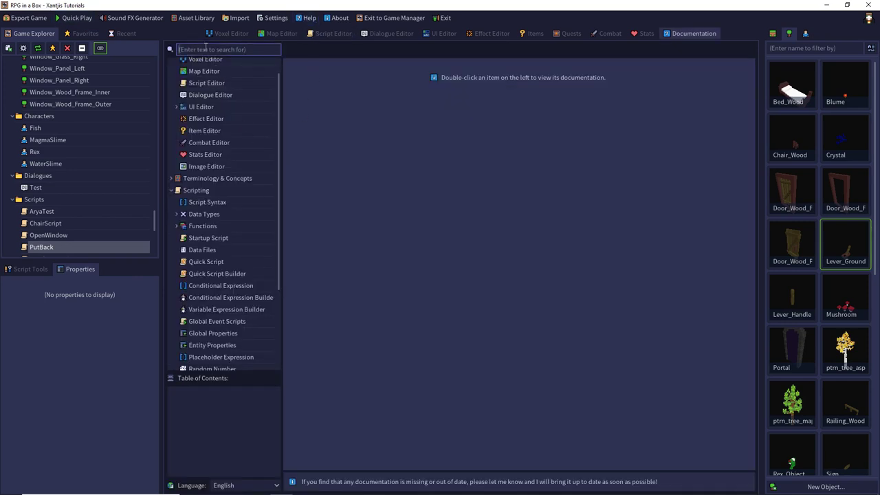
text(entit)
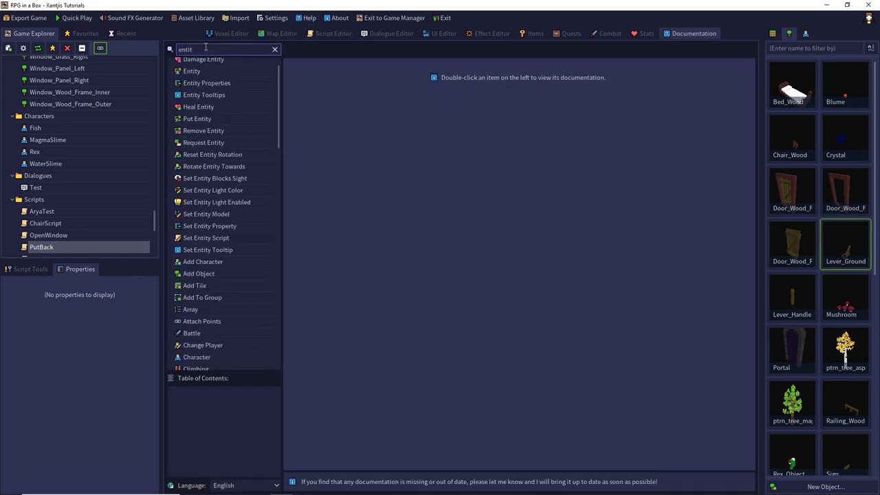
double_click(199, 71)
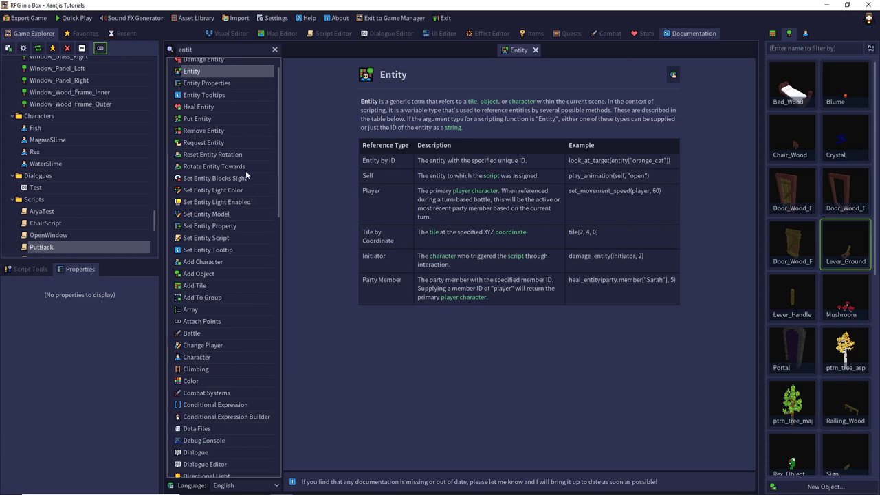
scroll(234, 171, up, 1)
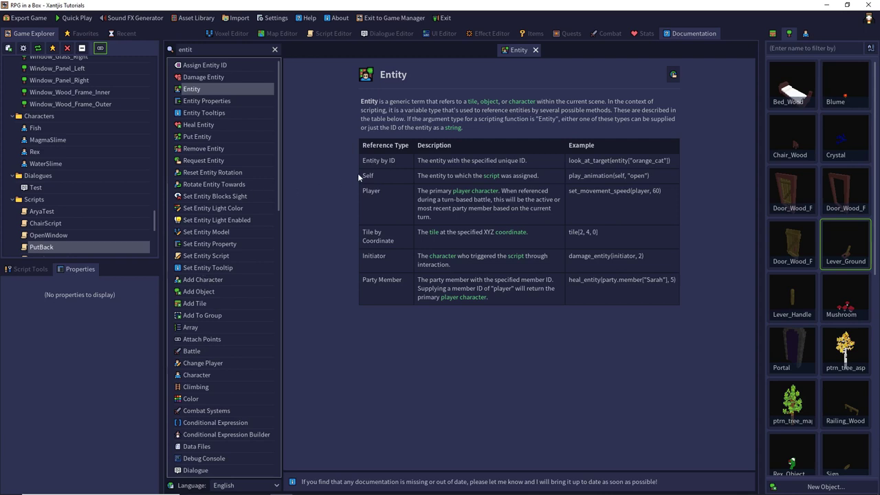
- Search the documentation for "til" and open the Tile page to examine its scripting properties
double_click(217, 49)
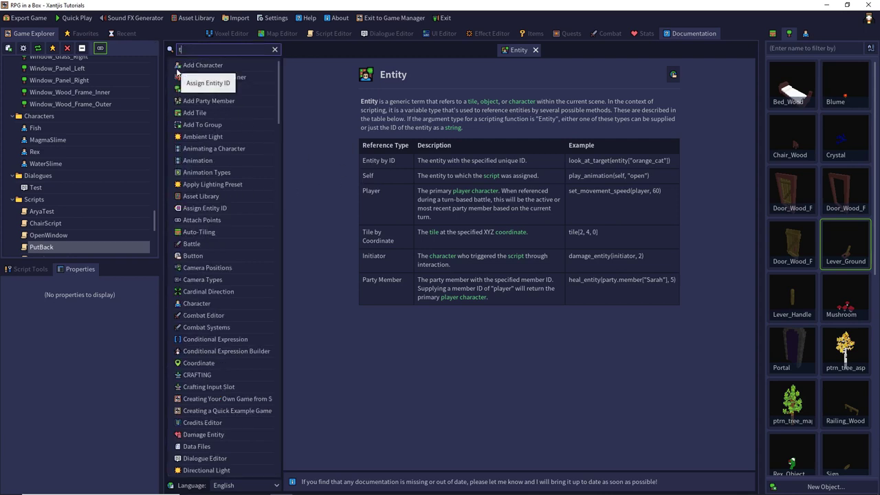
text(tilr)
key(BackSpace)
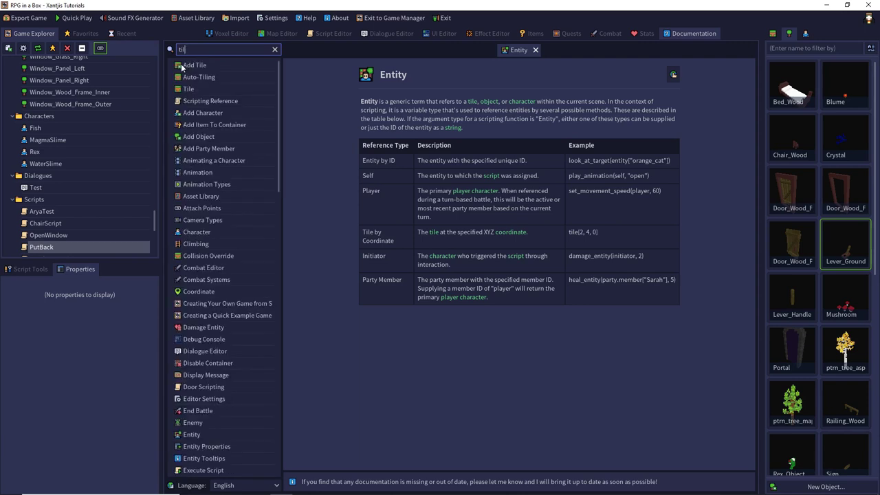
click(184, 89)
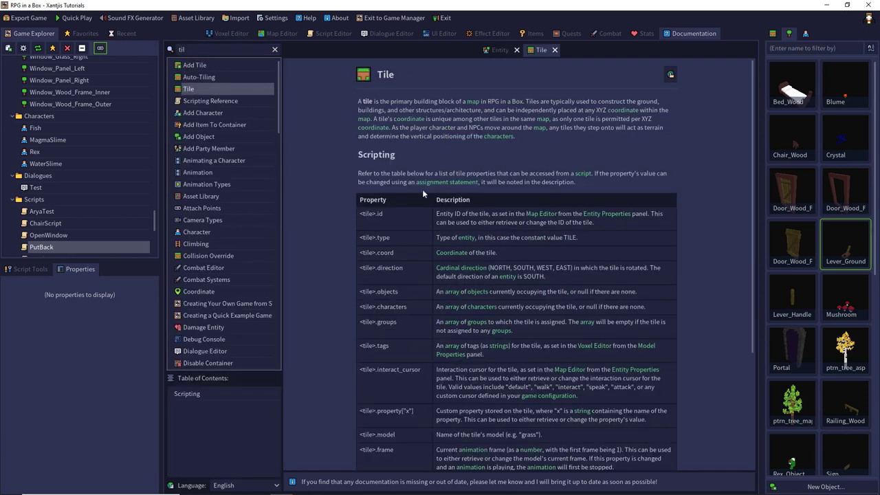
- Examine the rest of the Tile page's property table, including the attachment and effect properties
scroll(422, 211, down, 3)
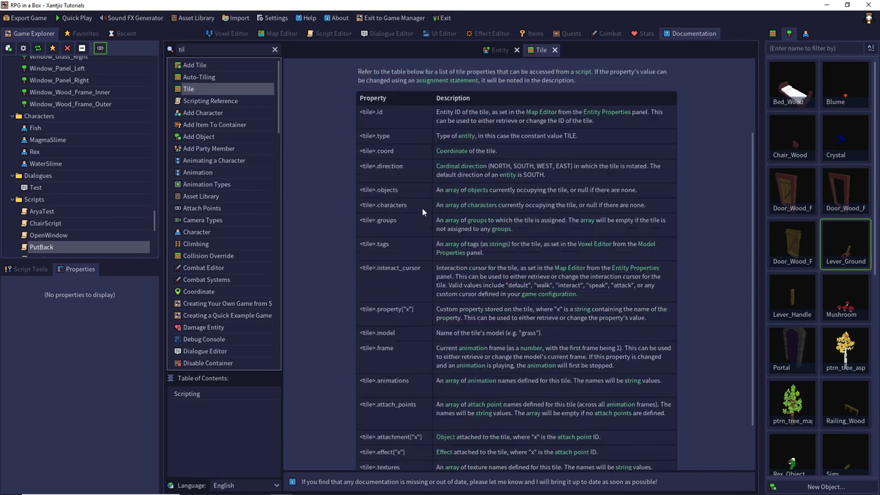
scroll(422, 211, down, 2)
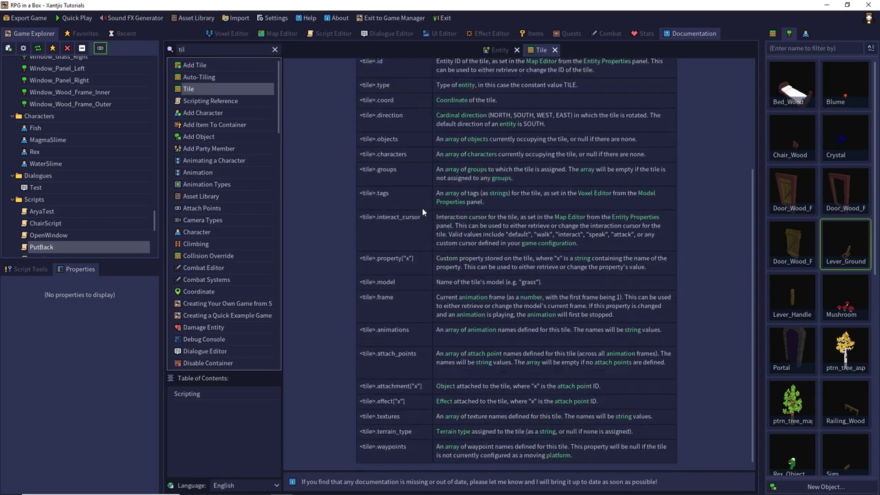
scroll(412, 254, down, 1)
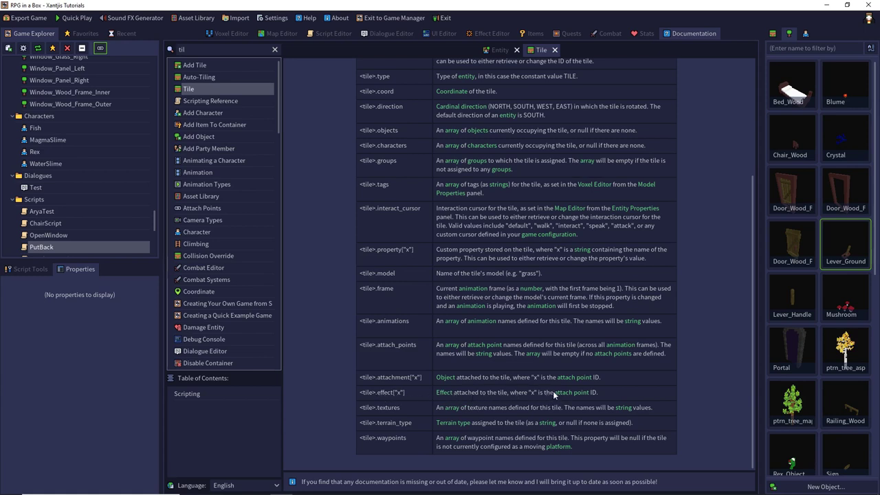
- Open the Lever_Ground object and the Special tile to examine their scripts and attach points
double_click(839, 242)
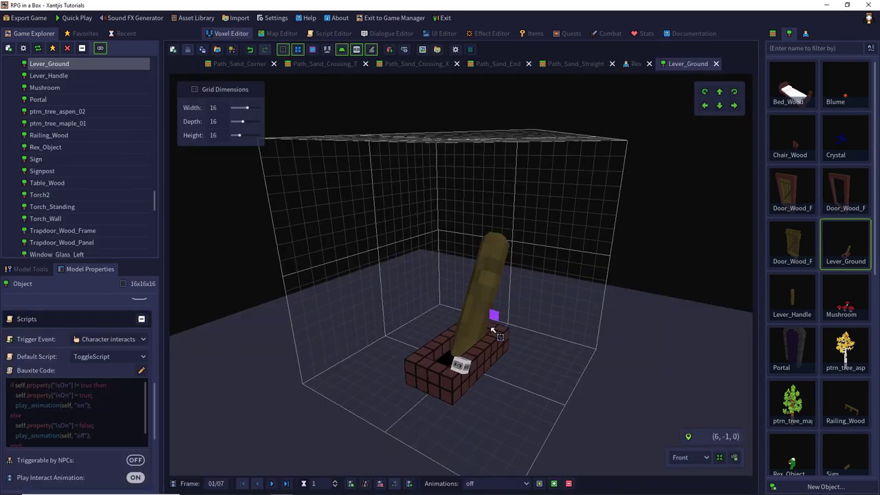
scroll(89, 337, down, 5)
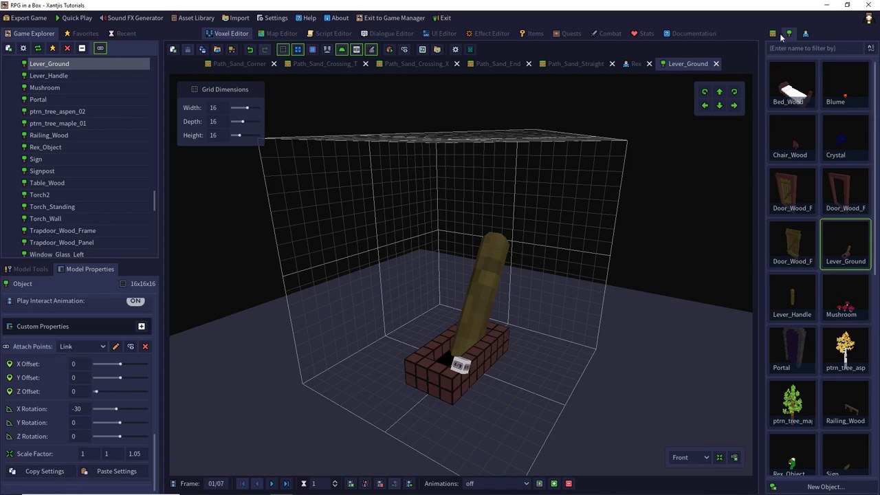
scroll(789, 122, down, 10)
double_click(844, 283)
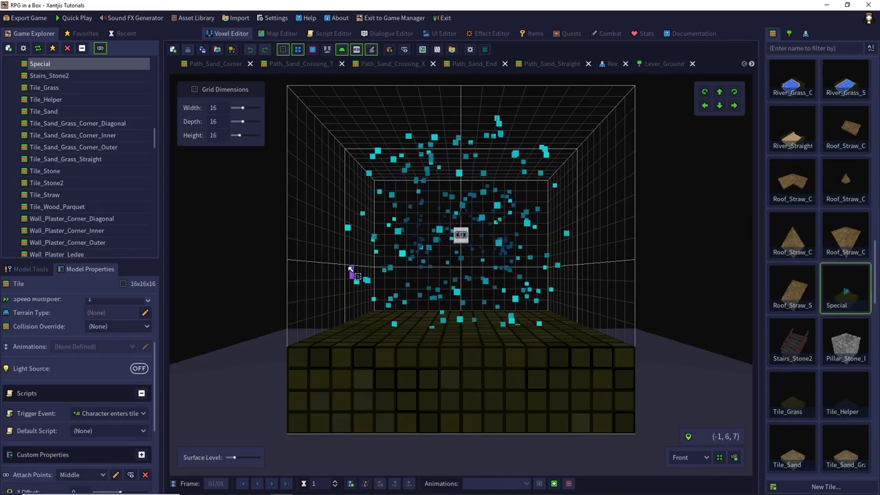
scroll(61, 383, down, 3)
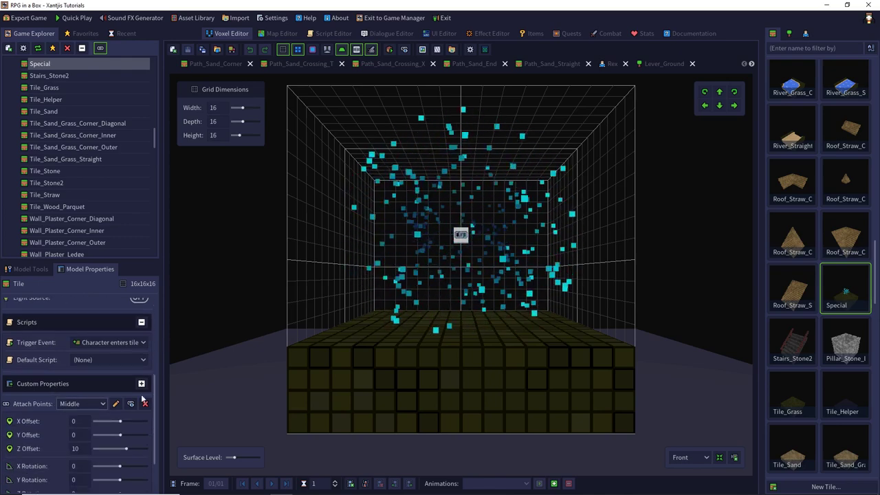
right_drag(440, 234, 444, 260)
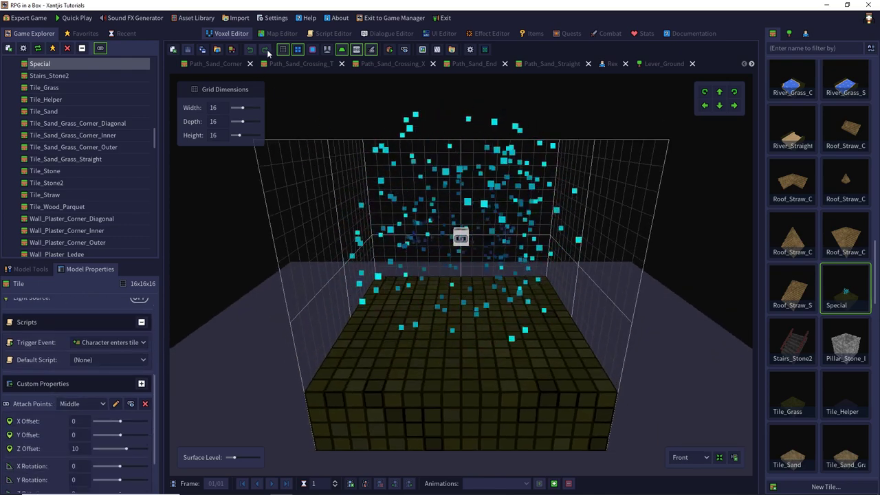
- Search the script functions for "deta" and add a Detach Effect node to the PutBack script below the Display Message node
click(330, 33)
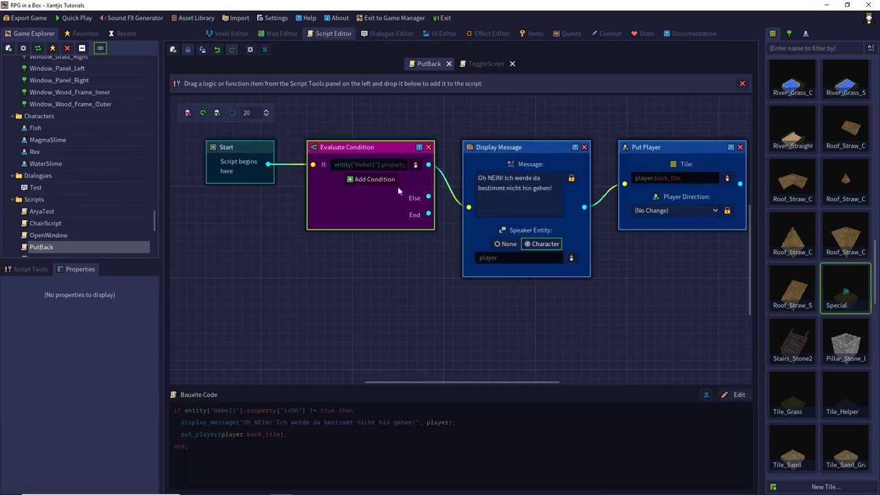
click(42, 272)
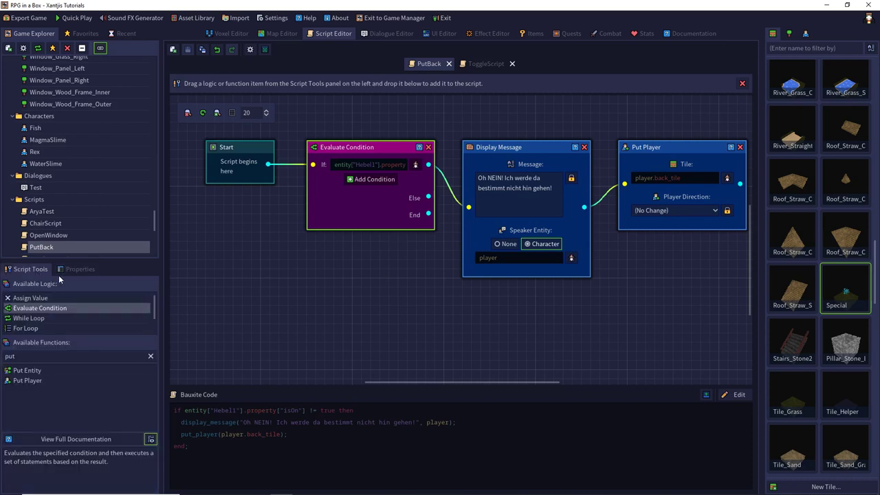
double_click(54, 356)
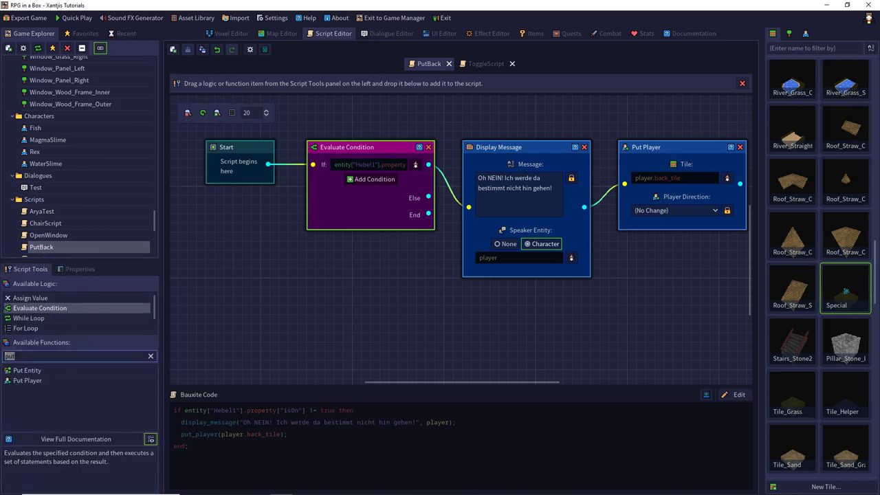
text(deta)
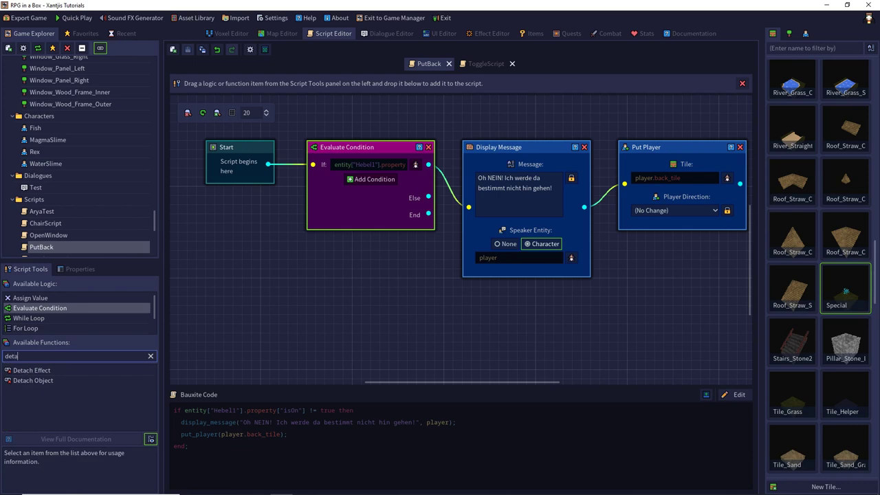
drag(49, 371, 509, 344)
- Set the Detach Effect node's entity to Self and its attach point ID to Middle, and save the script
click(527, 357)
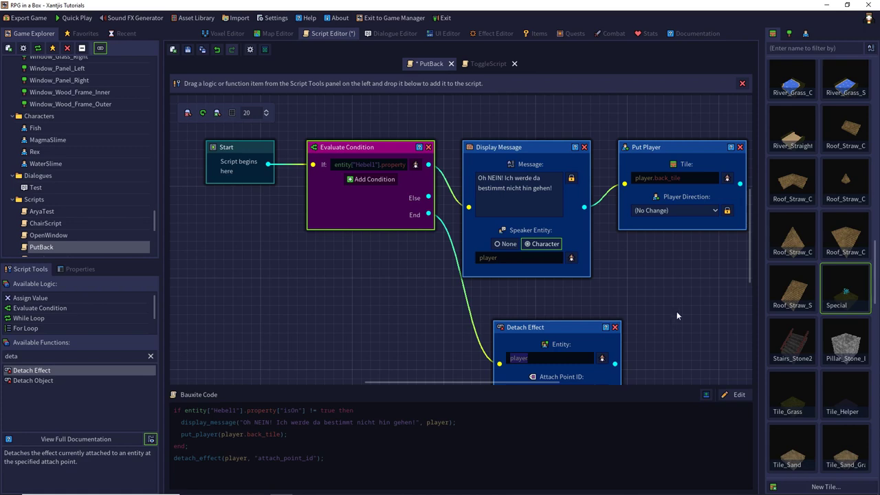
scroll(601, 259, down, 5)
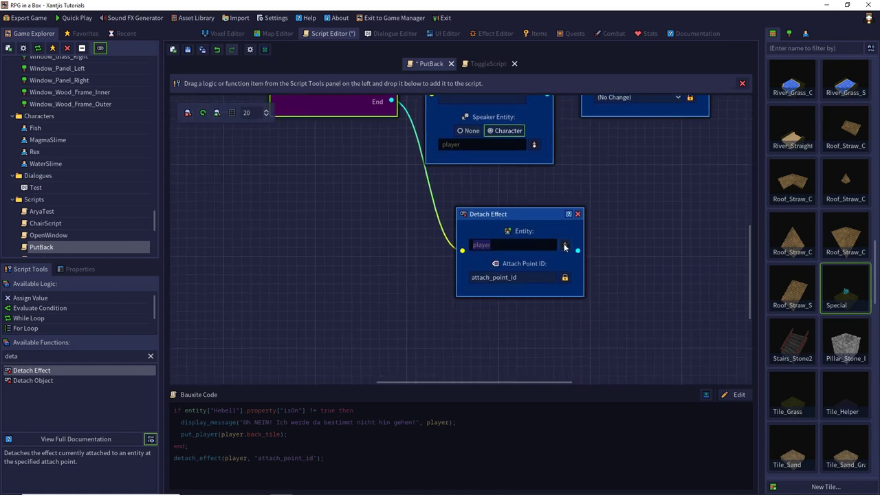
click(564, 244)
click(336, 255)
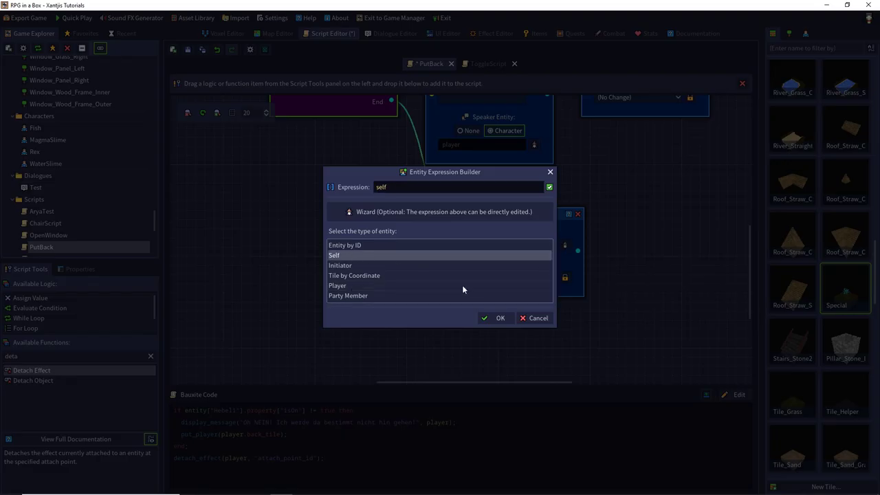
click(498, 318)
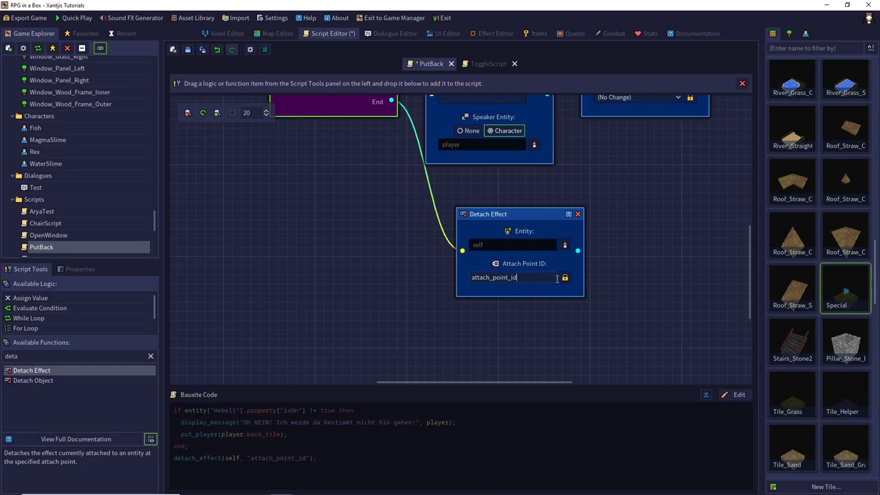
click(523, 281)
text(Middle)
click(187, 49)
click(188, 50)
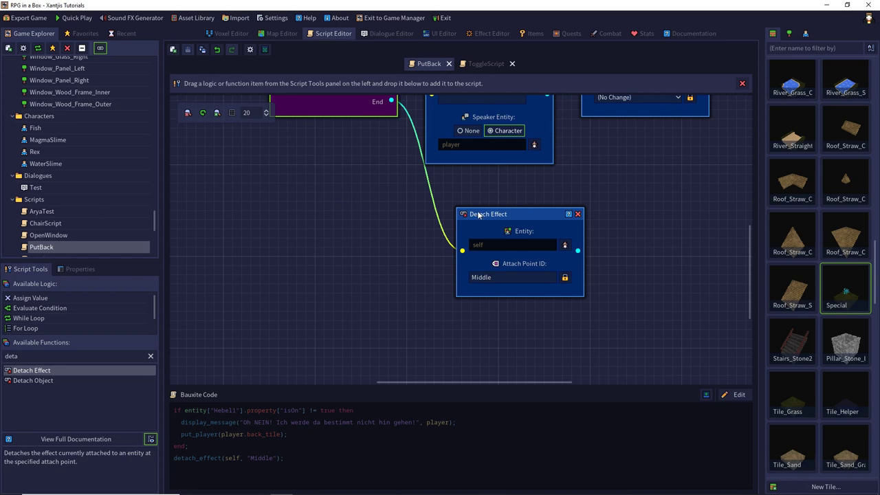
- Insert a second Evaluate Condition node between the first condition's Else output and the Detach Effect node
drag(478, 215, 605, 215)
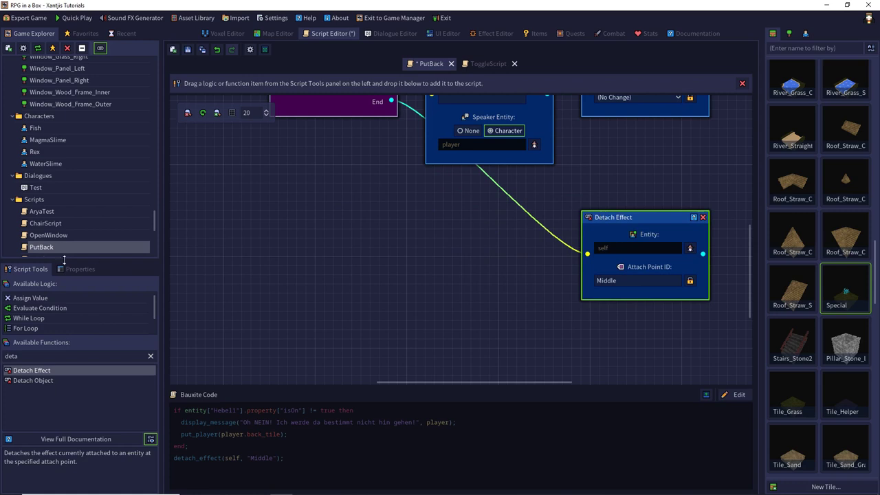
drag(41, 309, 426, 227)
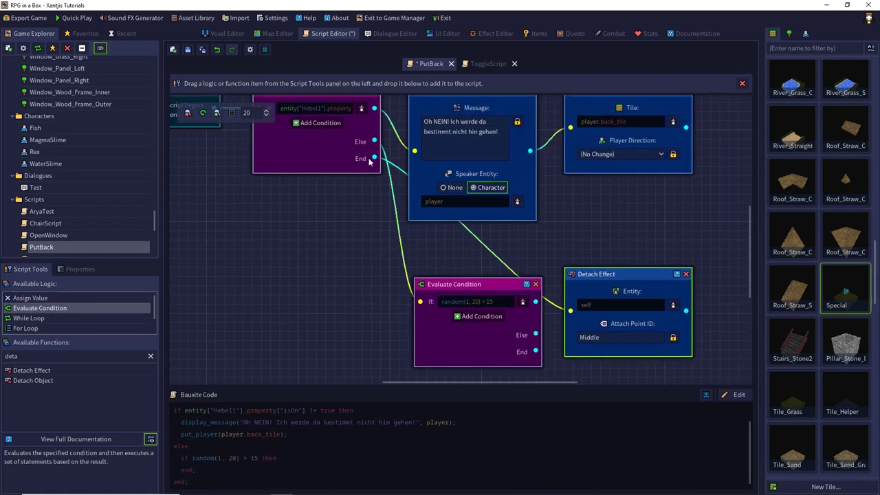
drag(374, 141, 421, 302)
drag(536, 302, 568, 311)
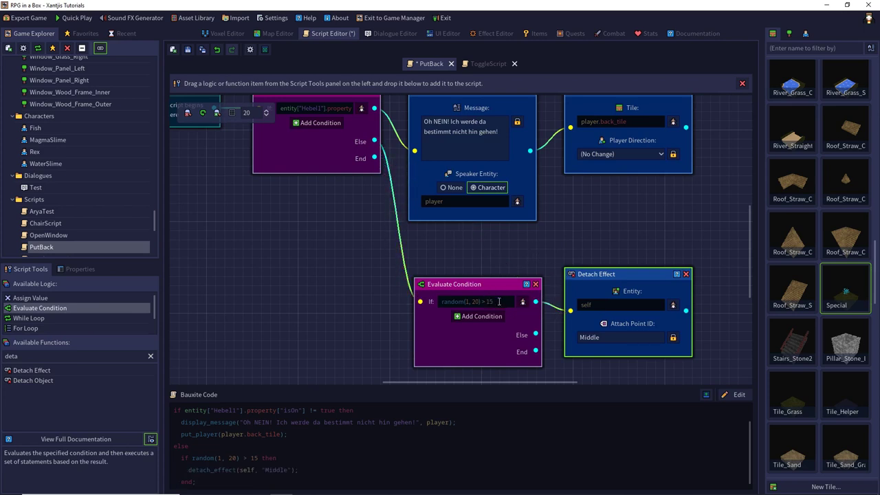
- Set the second condition to self.effect["Middle"] != null and save the PutBack script
click(523, 304)
click(318, 301)
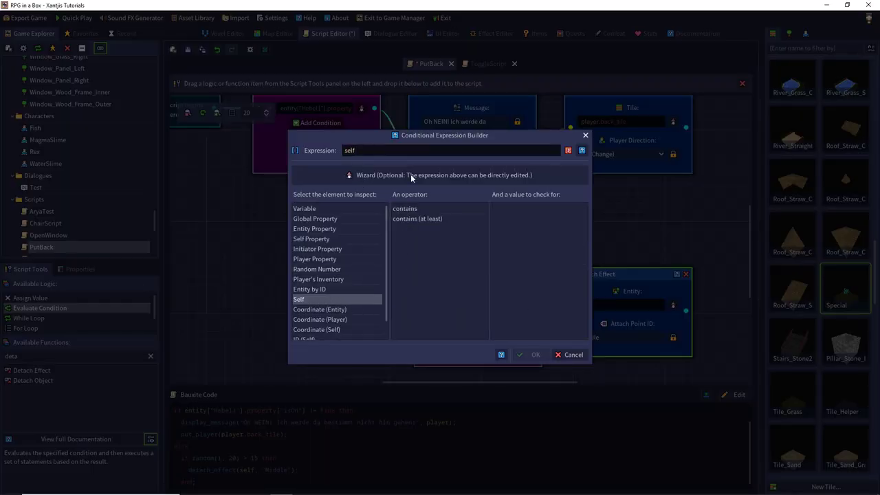
text(.effects)
key(BackSpace)
text([])
text(")
text(Mi)
text(ll)
click(535, 354)
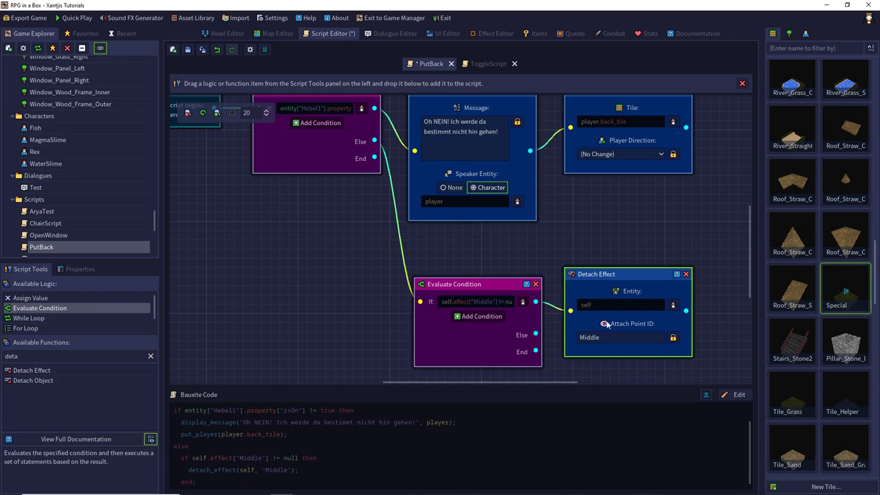
click(187, 49)
- Start a new test game and walk the character past the barrier to the ground lever
click(77, 18)
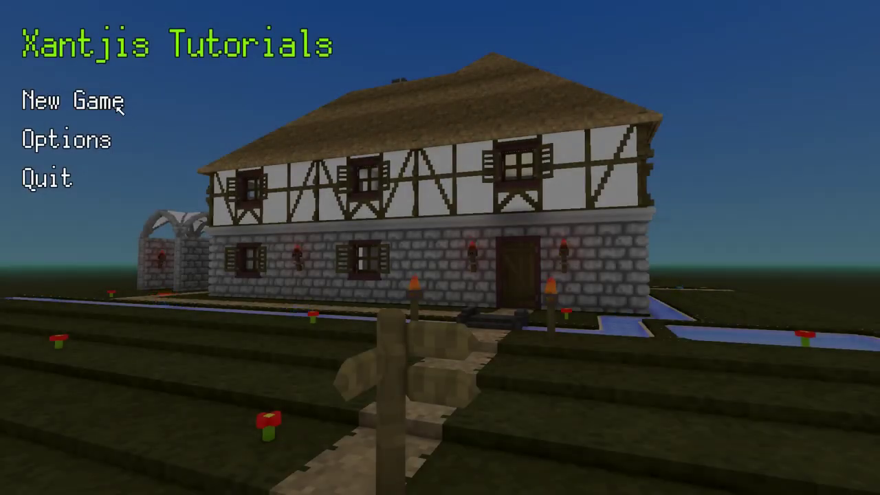
click(117, 99)
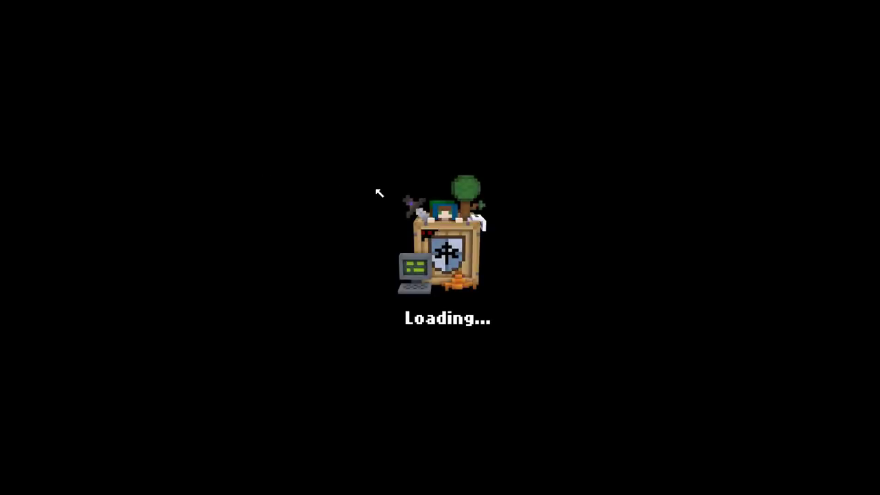
key(w)
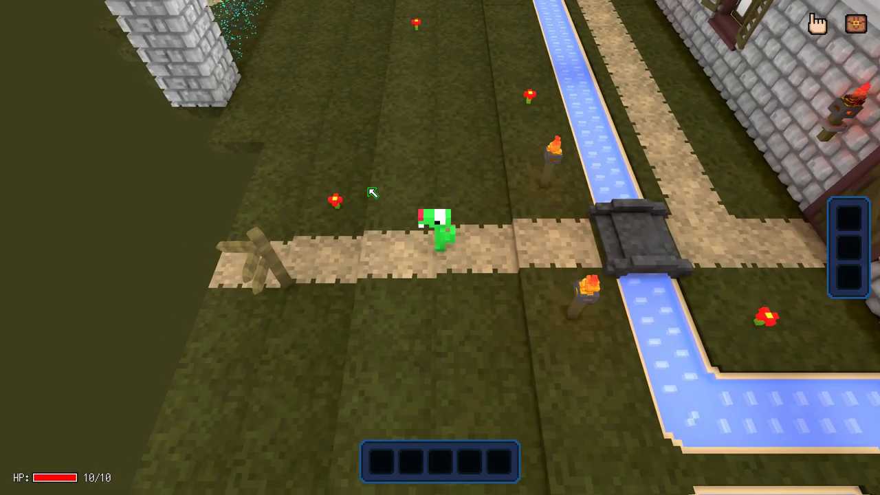
key(w)
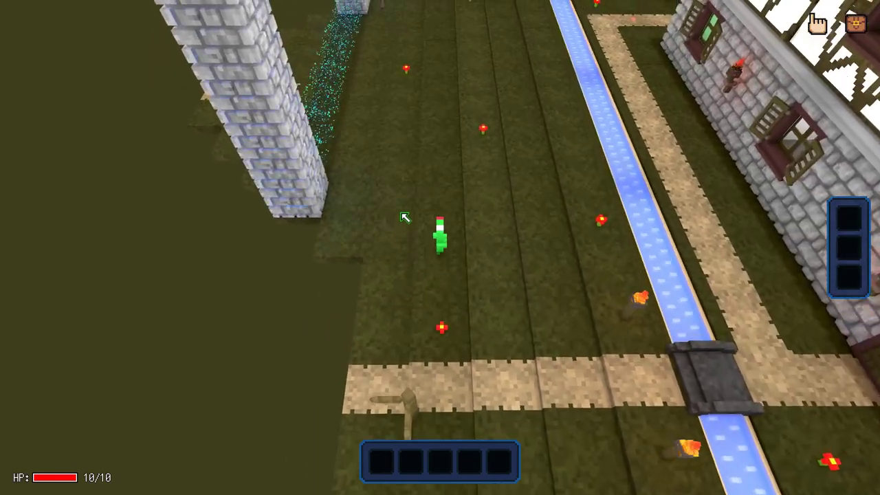
key(w)
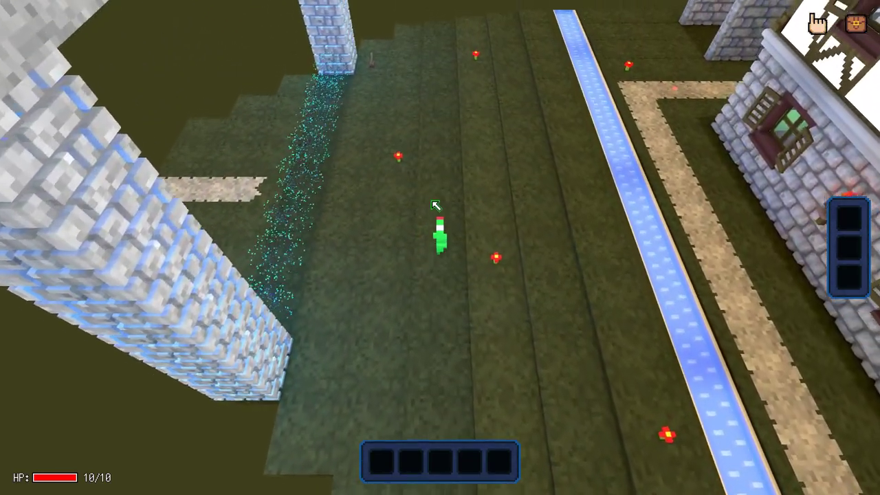
key(w)
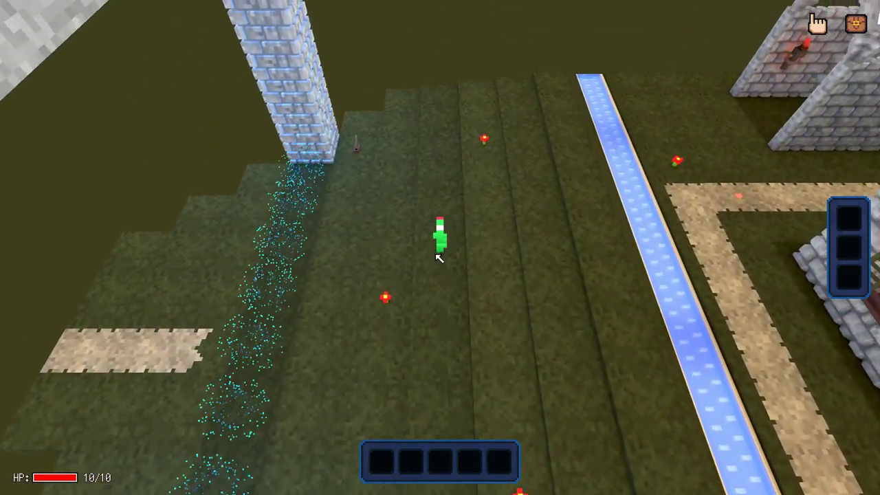
key(w)
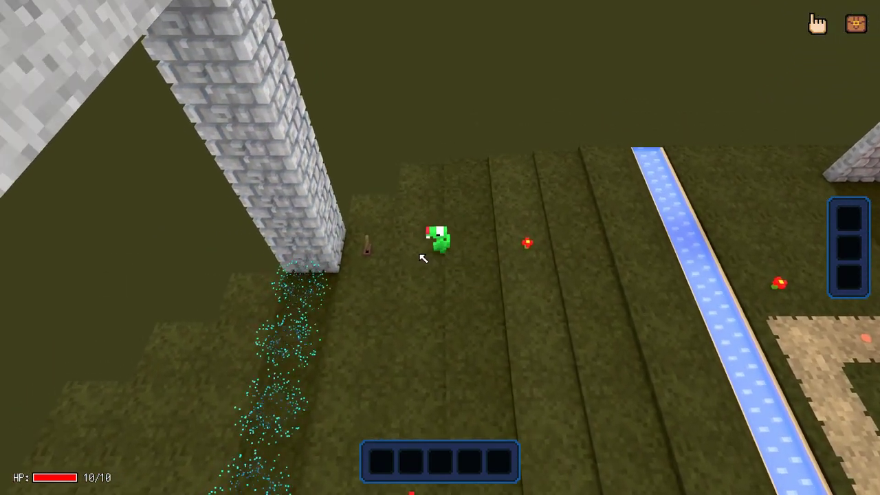
- Walk along the barrier tiles to test that their effects detach, and quit the test game
key(w)
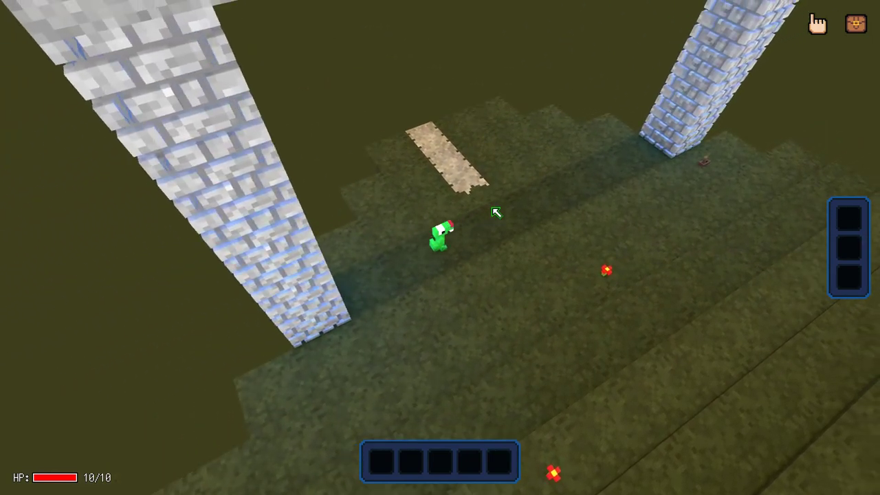
key(Escape)
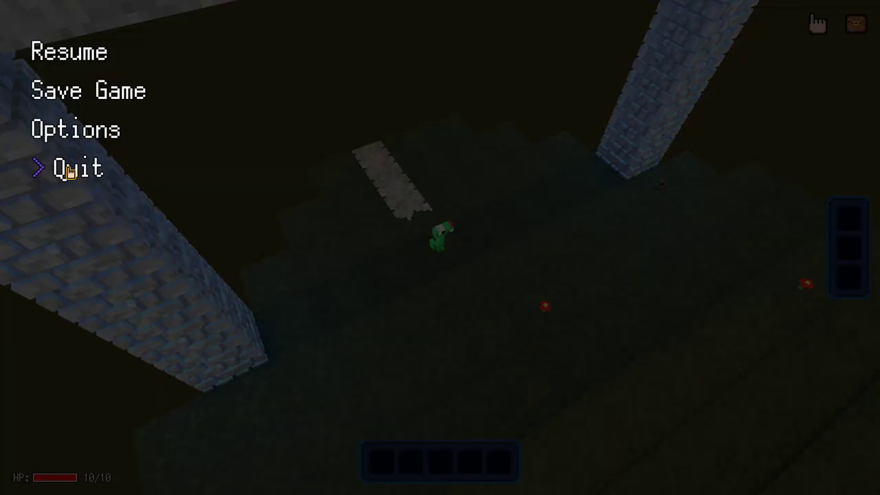
click(71, 172)
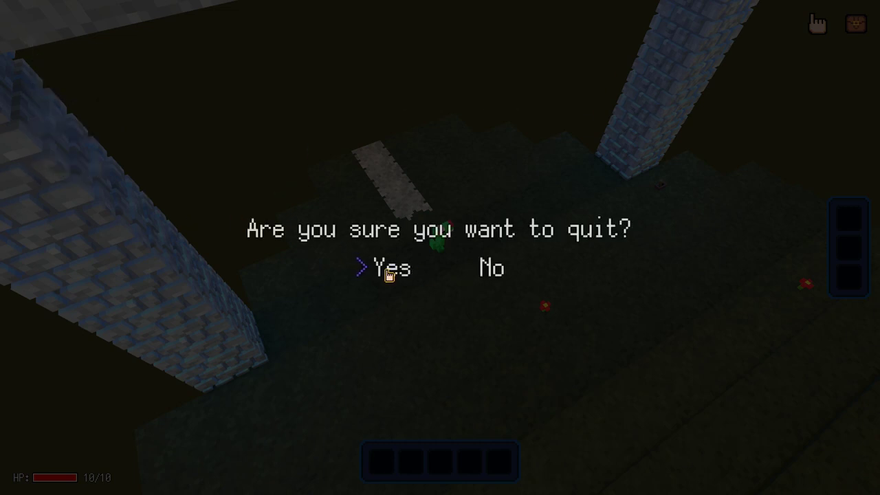
click(390, 269)
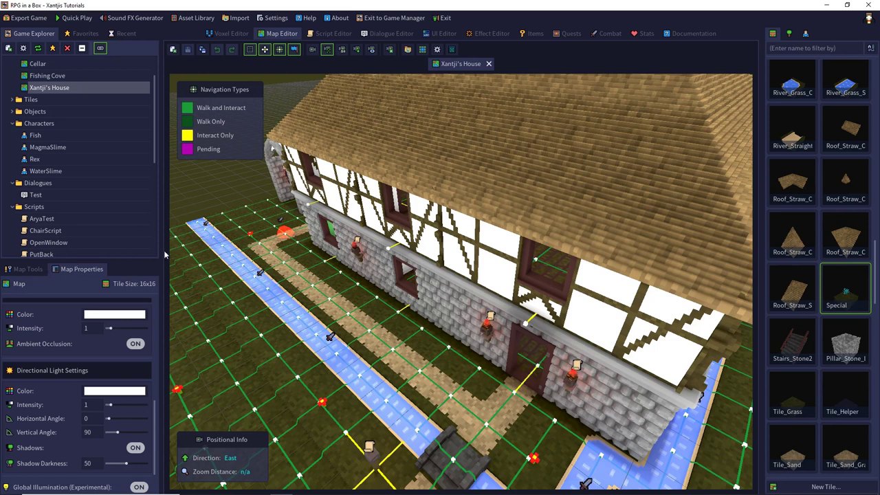
- Hide the Level1-hide group in the Xantji's House map to expose the room with the wooden trapdoor
scroll(66, 312, down, 1)
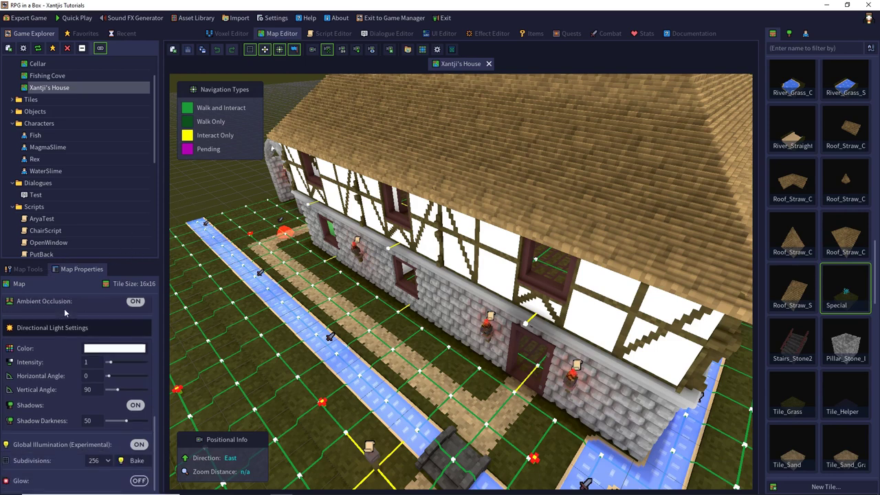
scroll(66, 317, up, 5)
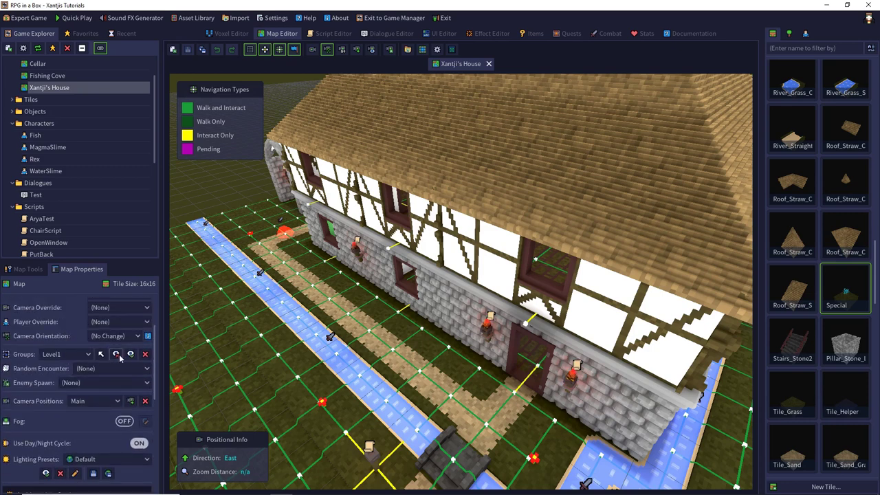
click(117, 356)
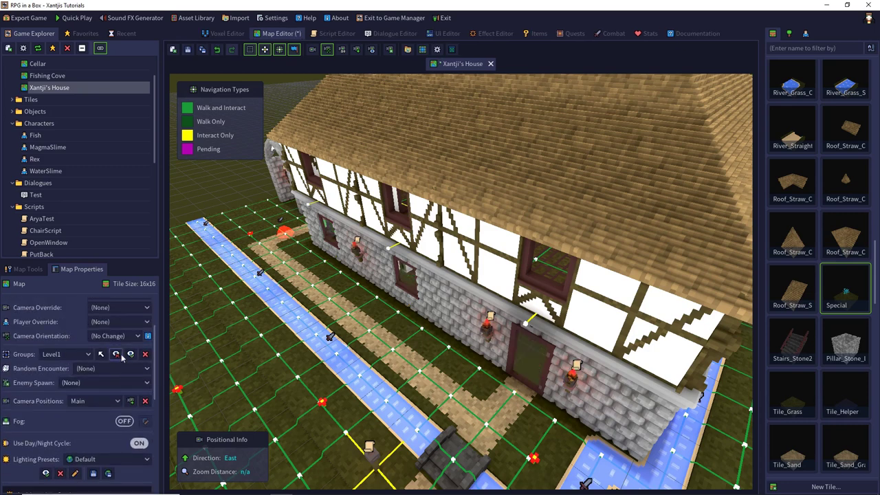
click(88, 354)
click(73, 377)
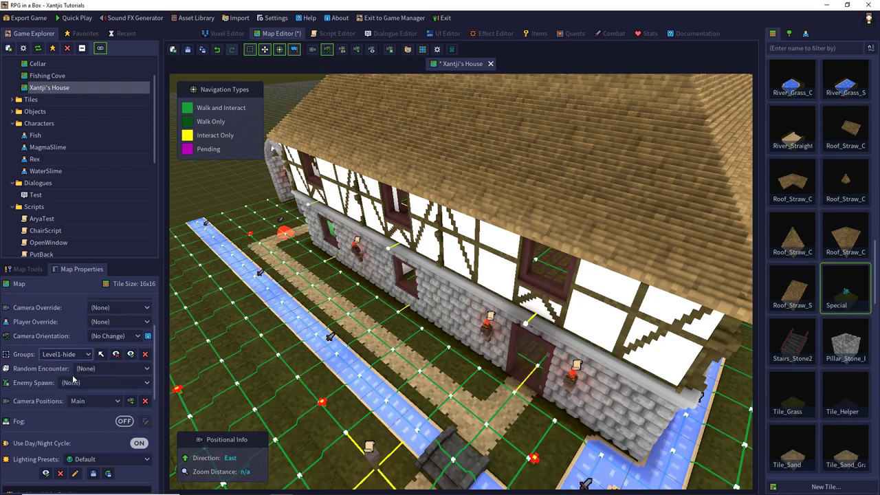
click(115, 354)
right_drag(222, 291, 465, 283)
scroll(465, 283, down, 4)
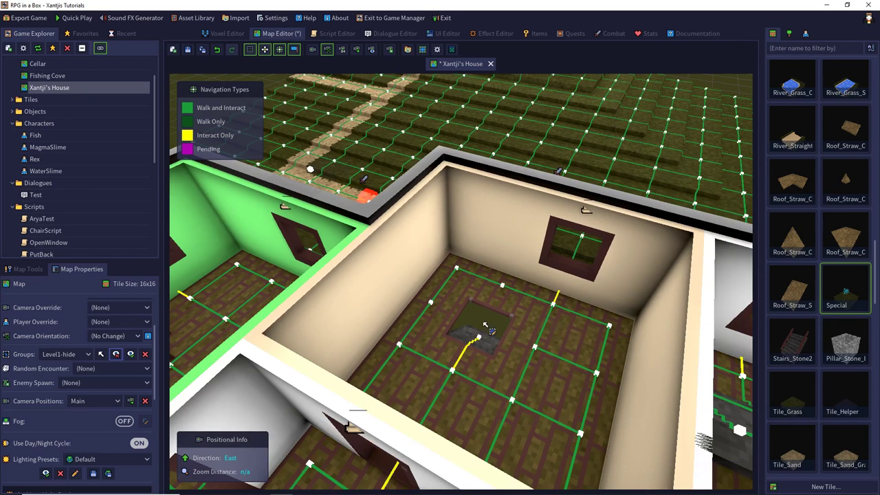
- Assign a Quick Script to the Trapdoor_Wood_Frame object and save the Xantji's House map
click(36, 269)
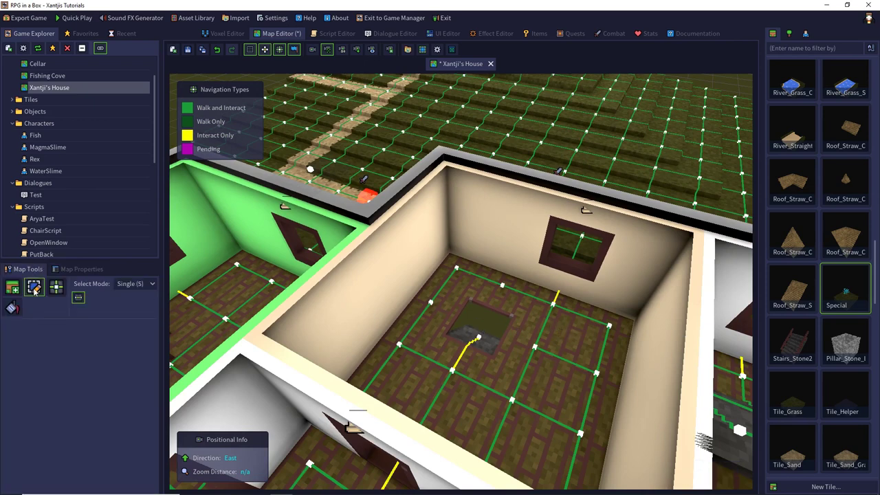
click(485, 331)
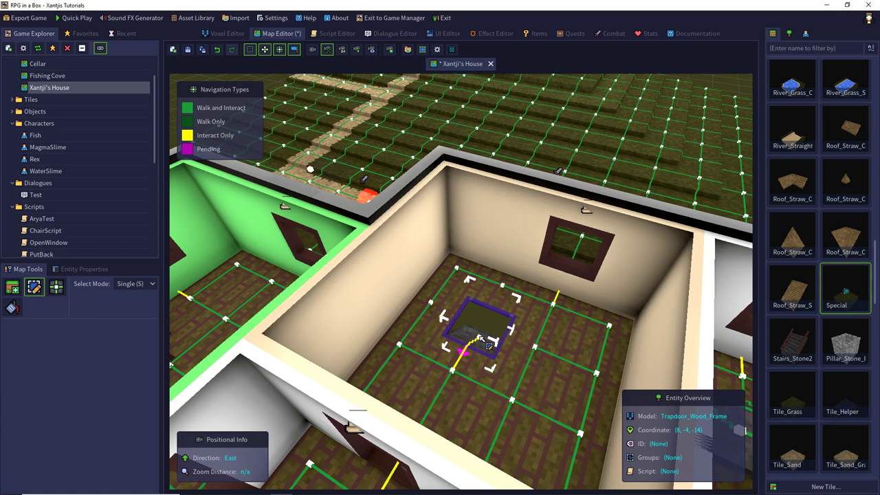
click(74, 269)
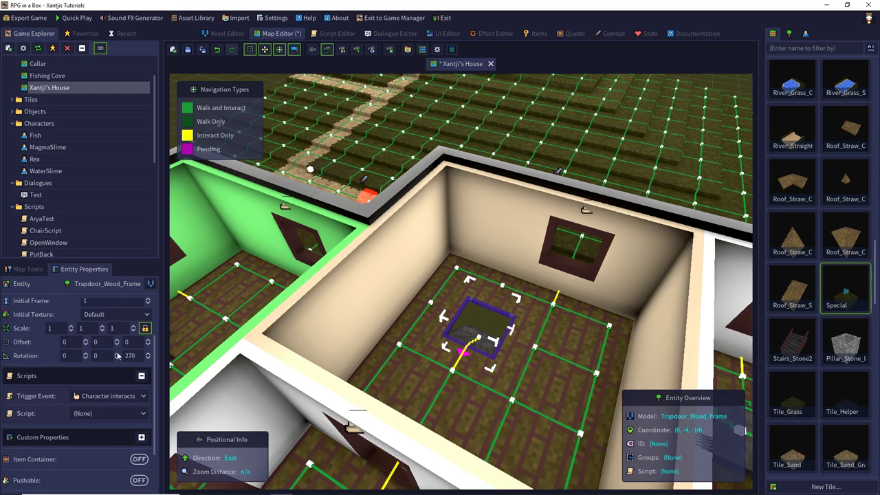
click(89, 413)
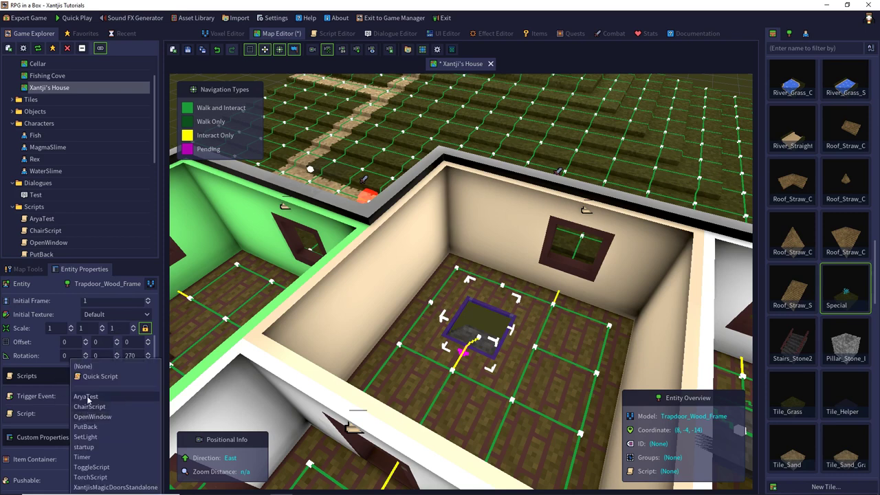
click(97, 376)
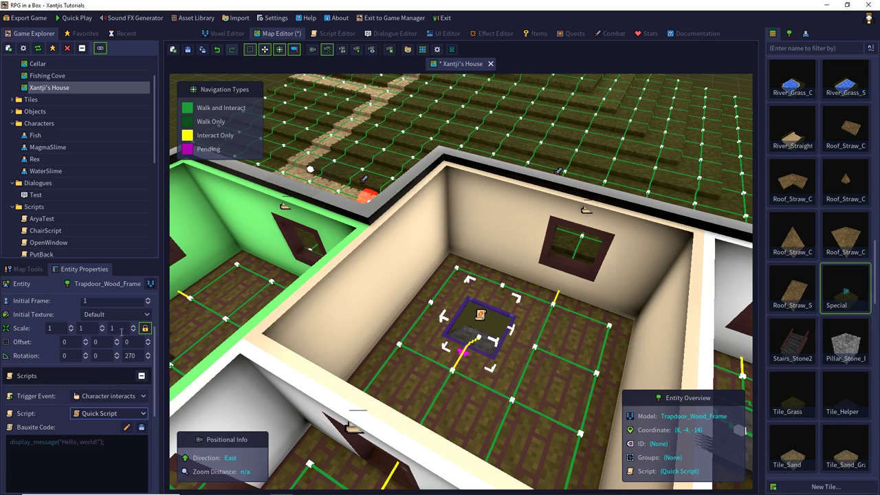
click(189, 52)
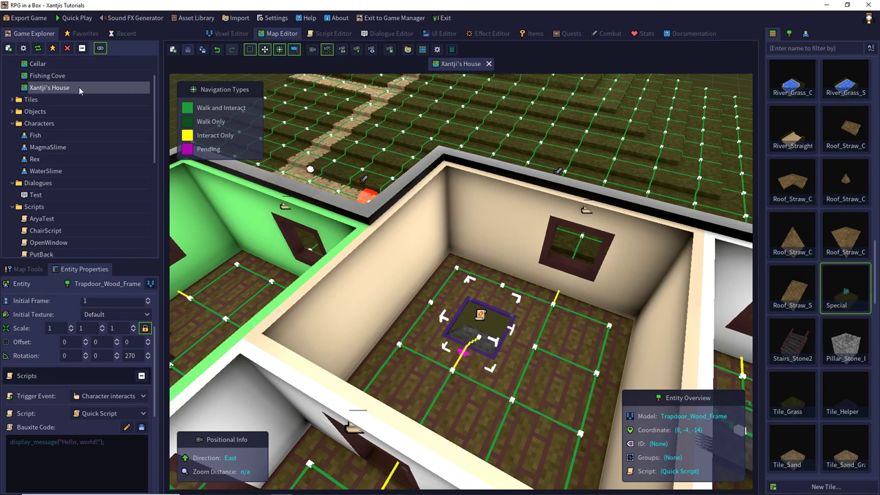
- Open the Cellar map and copy the coordinate of the stone block tile at the foot of the ladder
scroll(66, 101, up, 1)
click(54, 90)
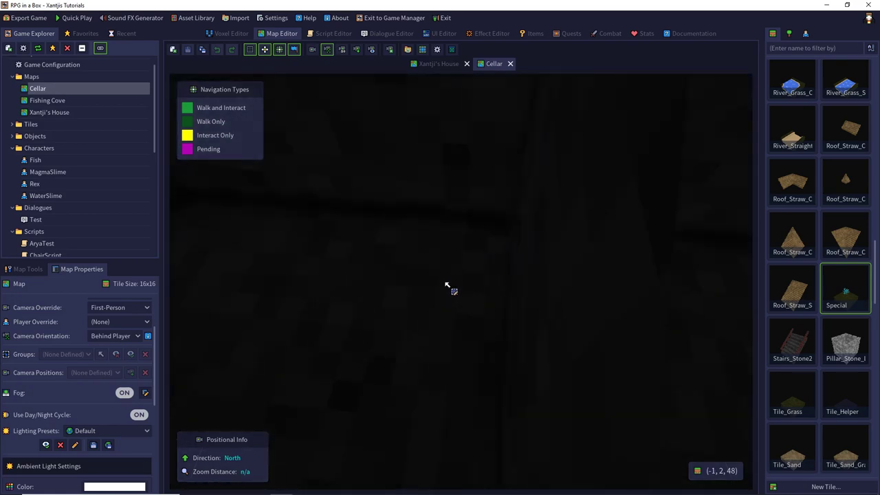
right_drag(441, 286, 388, 267)
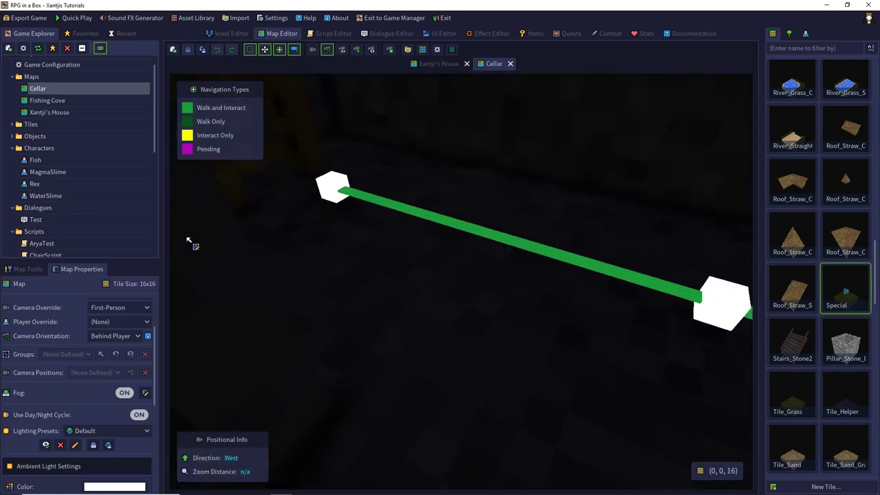
click(603, 330)
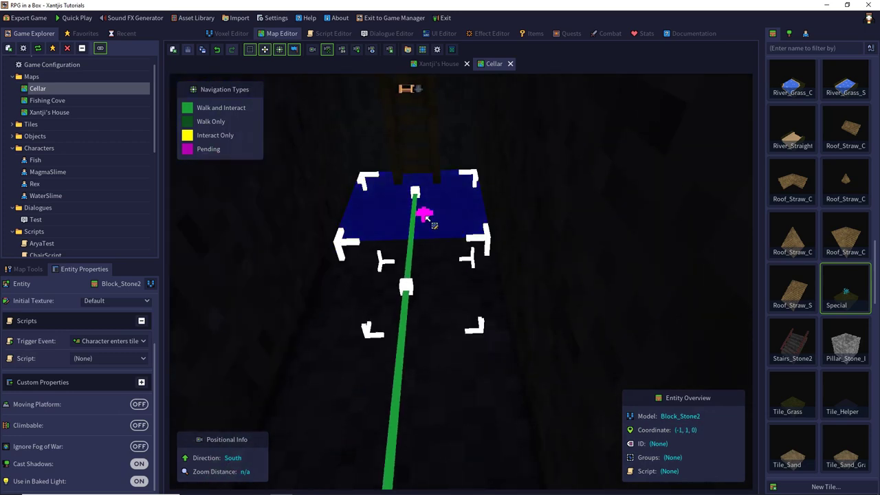
key(Up)
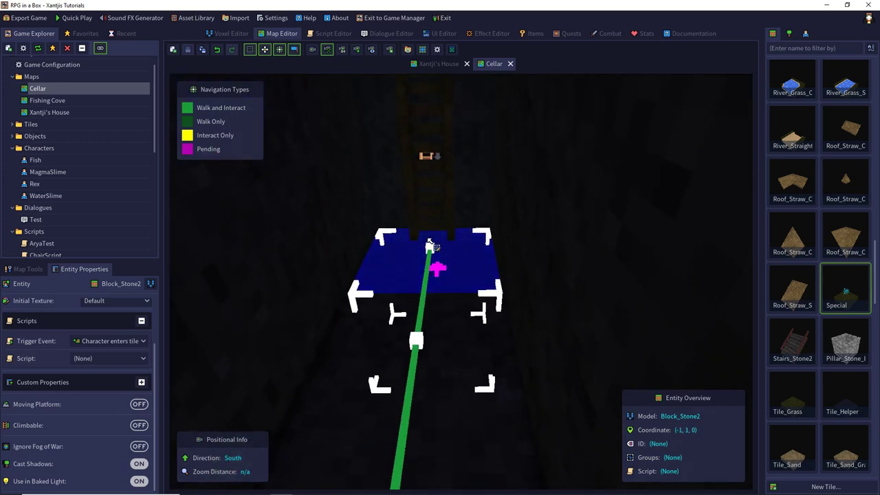
right_click(468, 270)
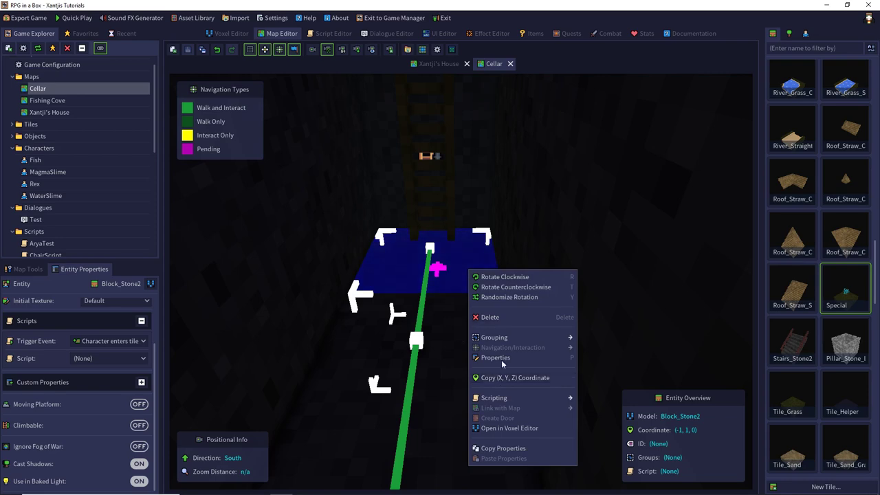
click(505, 378)
- Replace the default code in the Xantji's House trapdoor's Quick Script with a Load Map function
click(440, 65)
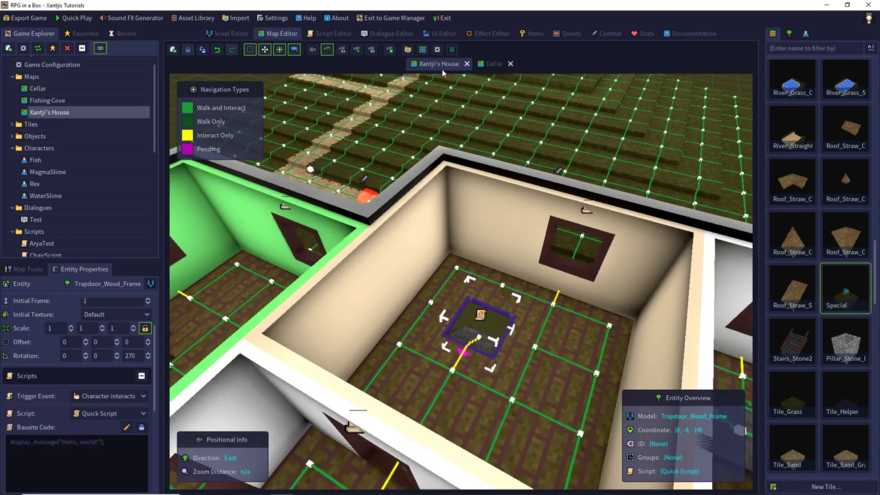
click(127, 427)
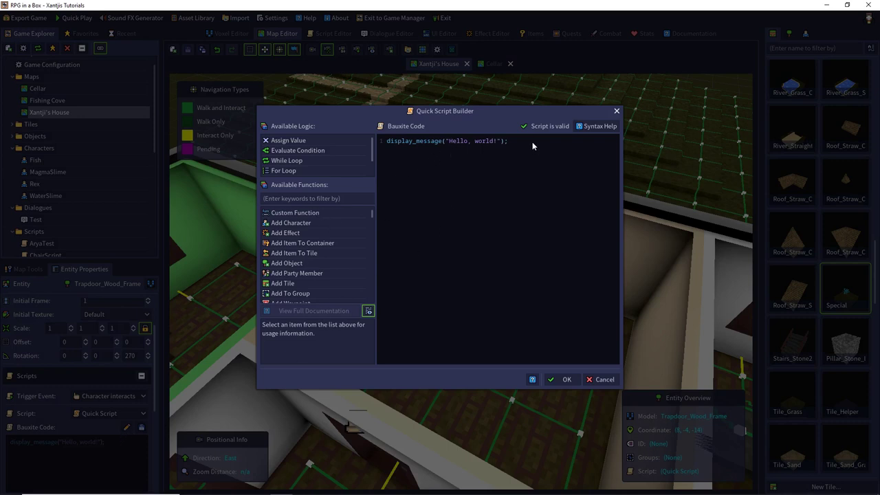
drag(532, 141, 361, 130)
key(Delete)
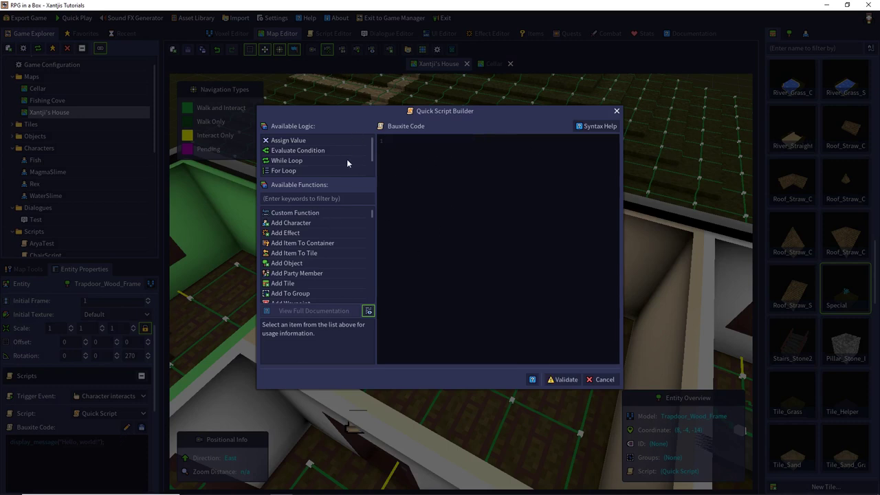
click(322, 196)
text(lo)
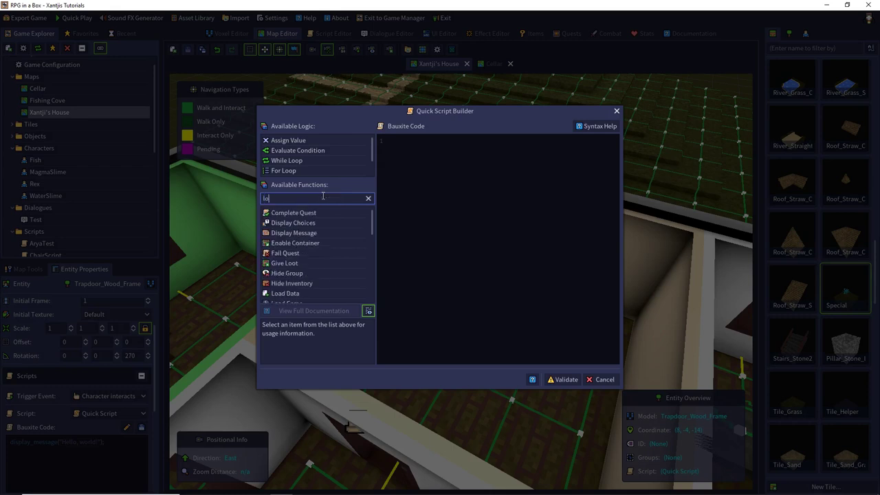
text(ad)
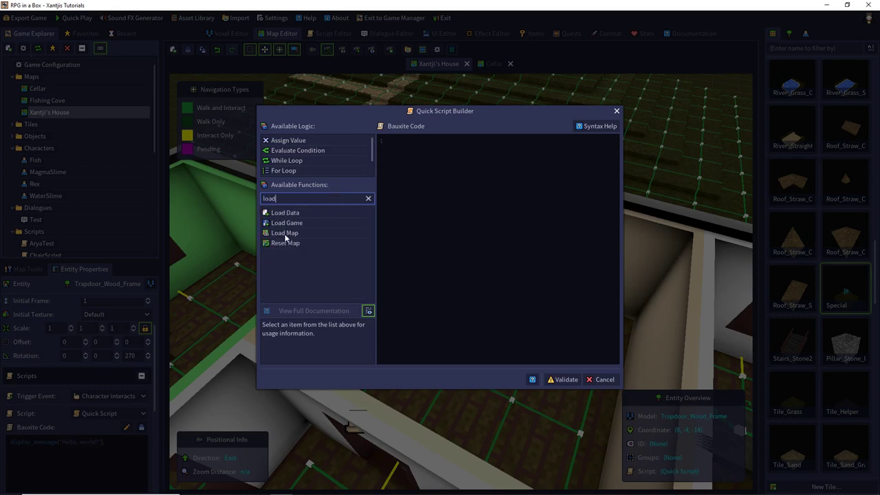
drag(294, 234, 432, 178)
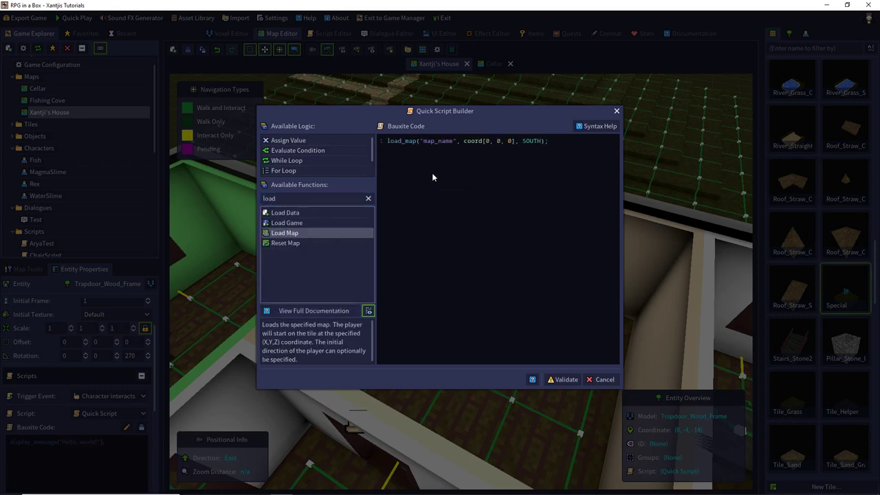
- Set the load_map call's map name to "Cellar" and its coordinate to coord[-1, 1, 0]
double_click(434, 141)
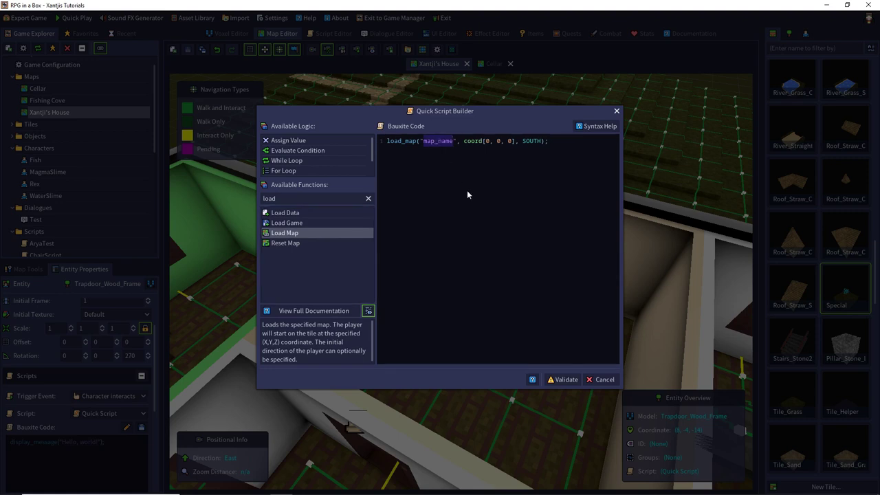
text(Cellar)
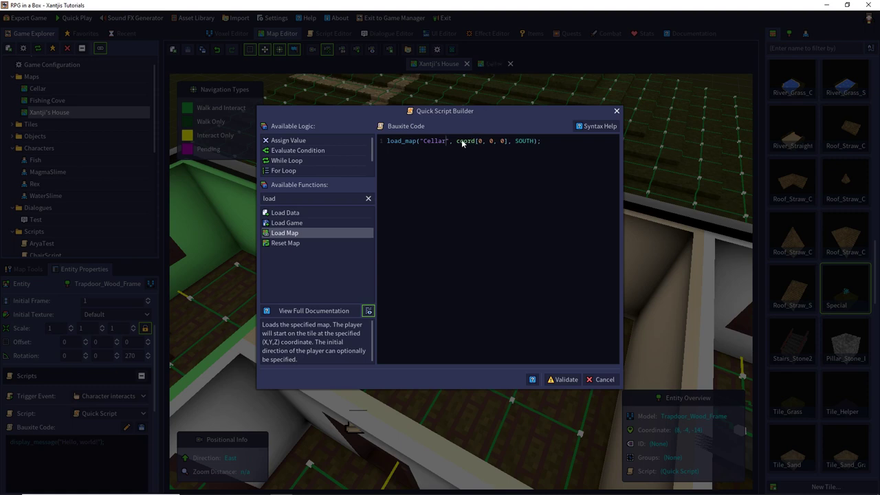
drag(457, 142, 505, 142)
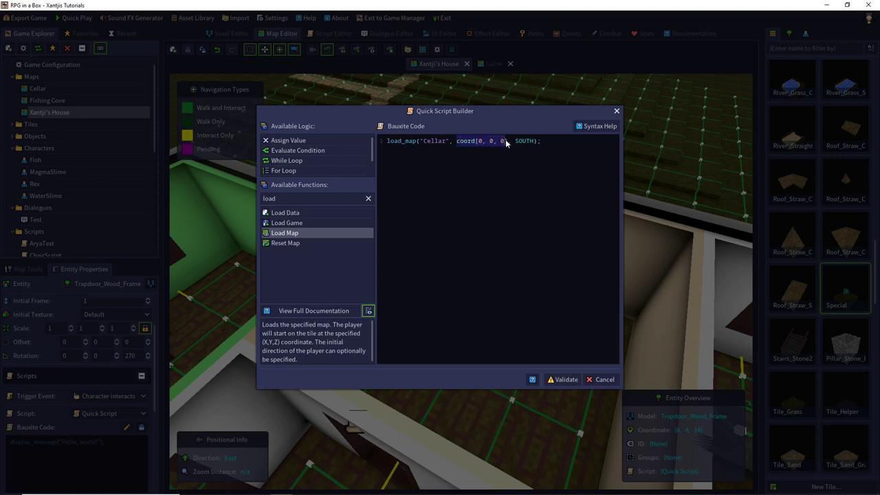
text(coord[-1, 1, 0])
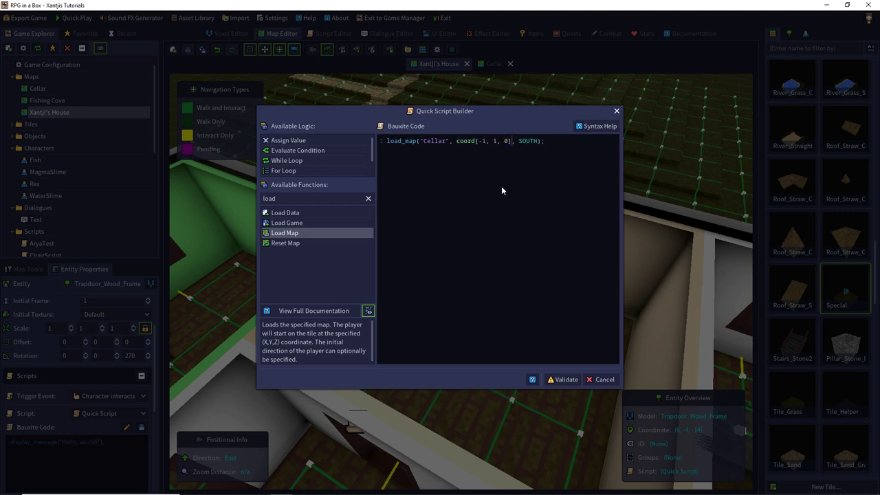
- Set the load_map direction to NORTH, then validate and accept the trapdoor's script
double_click(520, 142)
key(BackSpace)
text(NOTRH)
key(BackSpace)
key(BackSpace)
key(BackSpace)
text(RTH)
click(562, 380)
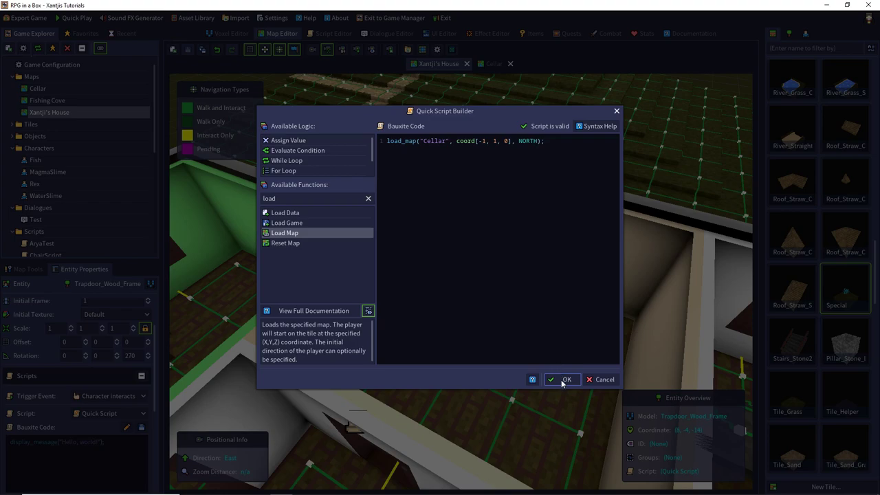
click(562, 381)
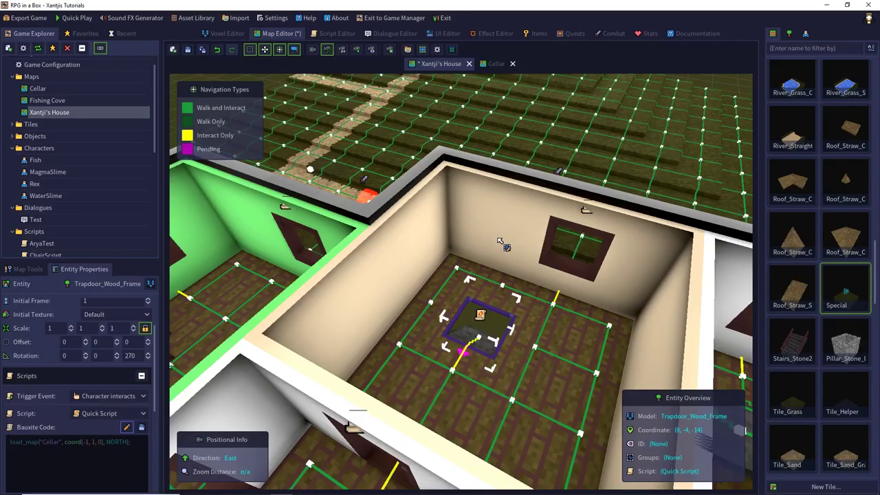
- Copy the coordinate of the wood parquet tile directly in front of the trapdoor
click(452, 374)
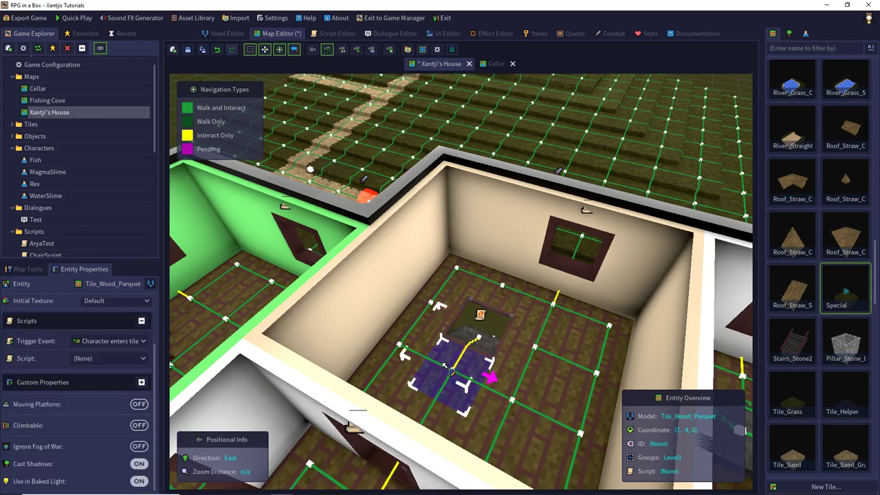
right_click(450, 371)
click(471, 409)
- Assign a Quick Script to the Cellar's ladder tile and replace its default code with a Load Map function
click(494, 64)
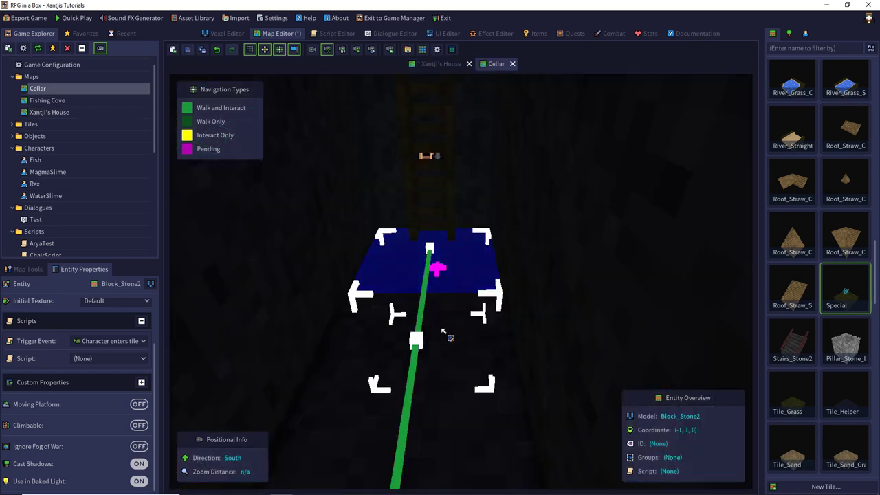
click(114, 358)
click(103, 376)
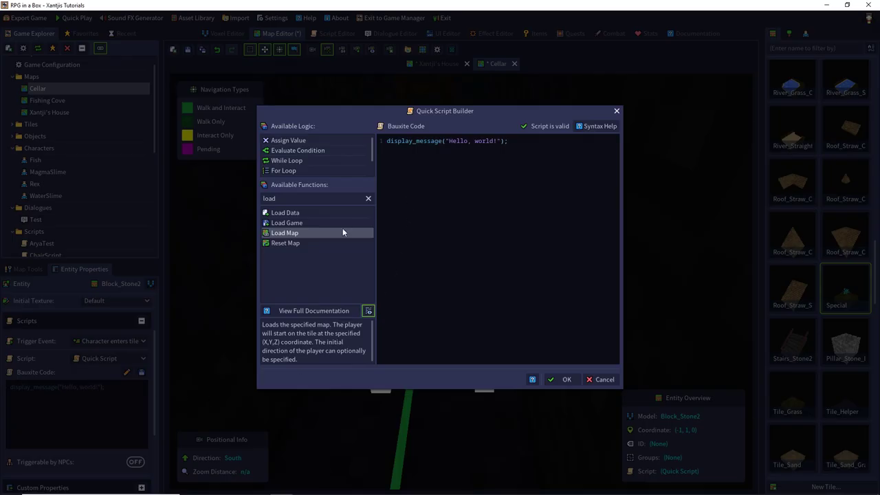
double_click(286, 232)
triple_click(519, 141)
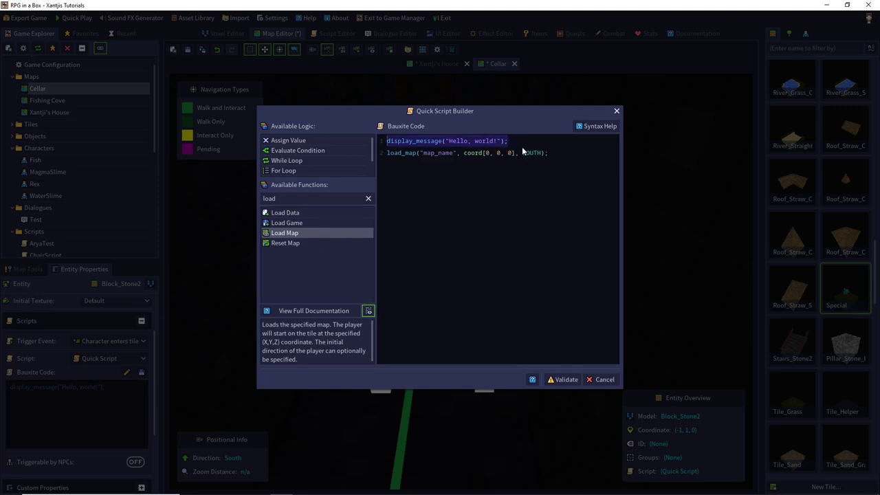
key(BackSpace)
key(Delete)
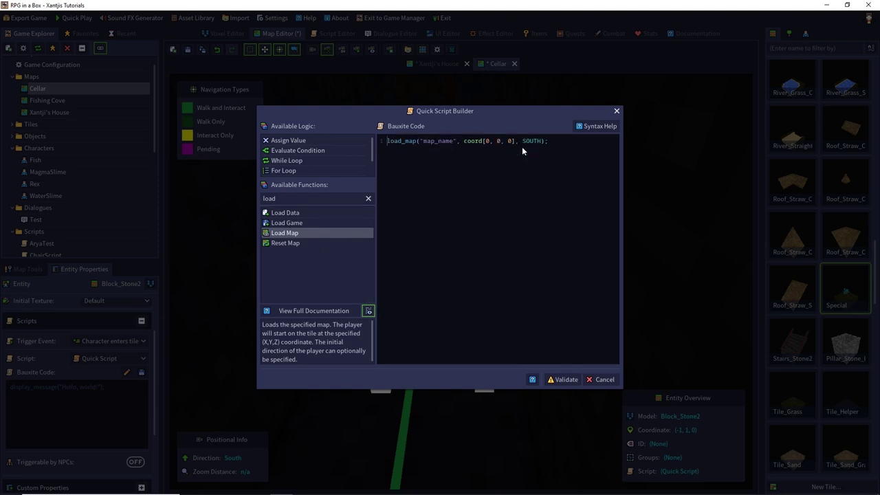
- Set the load_map call's map name to "Xantji's House" and its coordinate to coord[7, -4, 0]
text(Xantji)
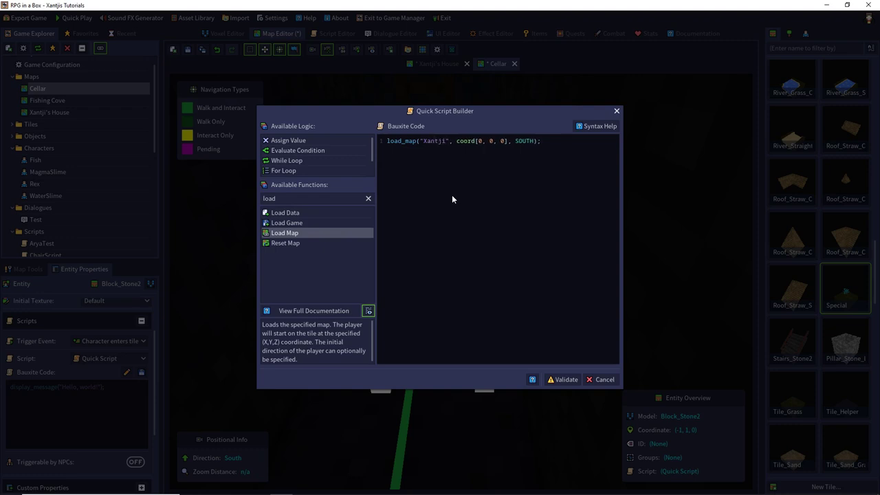
text('s House)
key(shift+Right)
key(shift+Right)
key(shift+Right)
key(shift+Right)
key(shift+Right)
key(shift+Right)
key(shift+Right)
key(shift+Right)
key(shift+Right)
key(shift+Right)
key(shift+Right)
key(shift+Right)
key(shift+Right)
key(shift+Right)
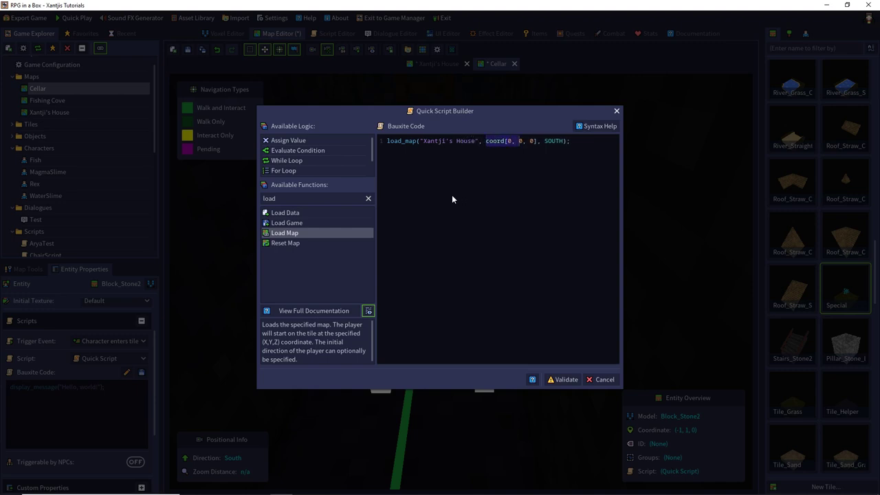
text(coord[7, -4, 0])
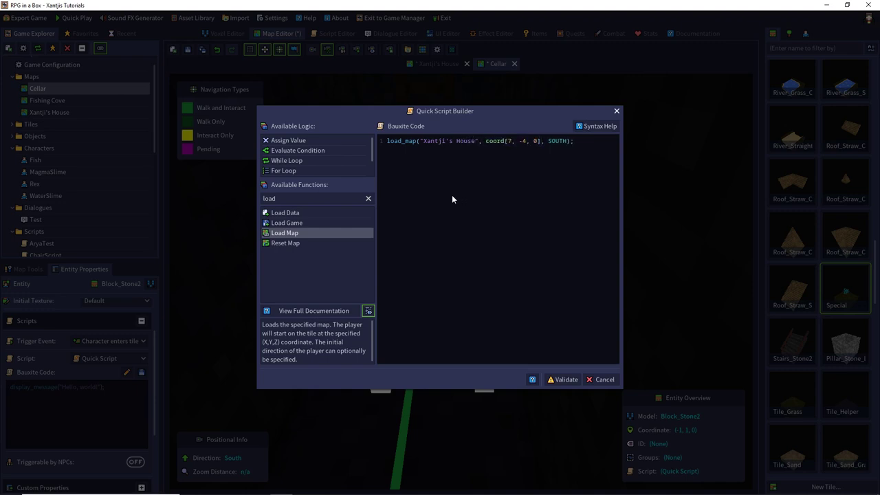
- Keep SOUTH as the load_map direction, then validate and accept the ladder tile's script
key(shift+Right)
key(shift+Right)
key(shift+Right)
key(shift+Right)
key(shift+Right)
click(554, 383)
click(558, 384)
- Check the compass directions around the trapdoor in the Xantji's House map, then return to the Cellar map
click(446, 69)
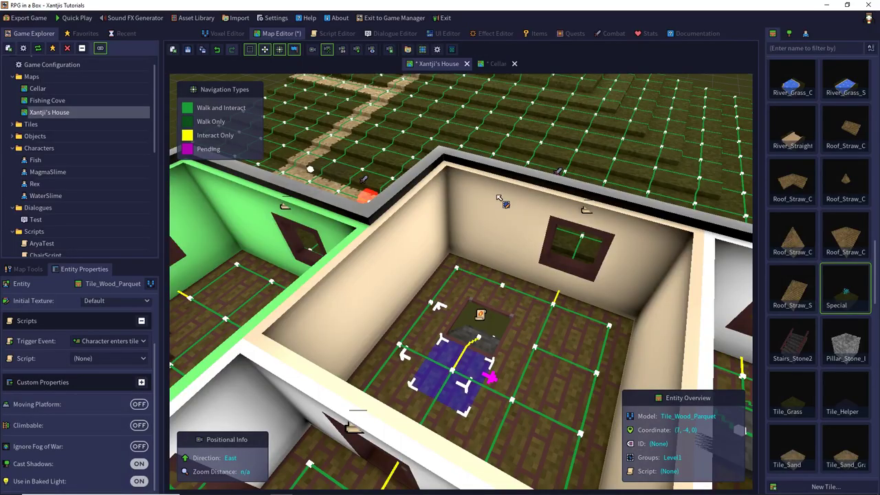
right_drag(500, 199, 157, 188)
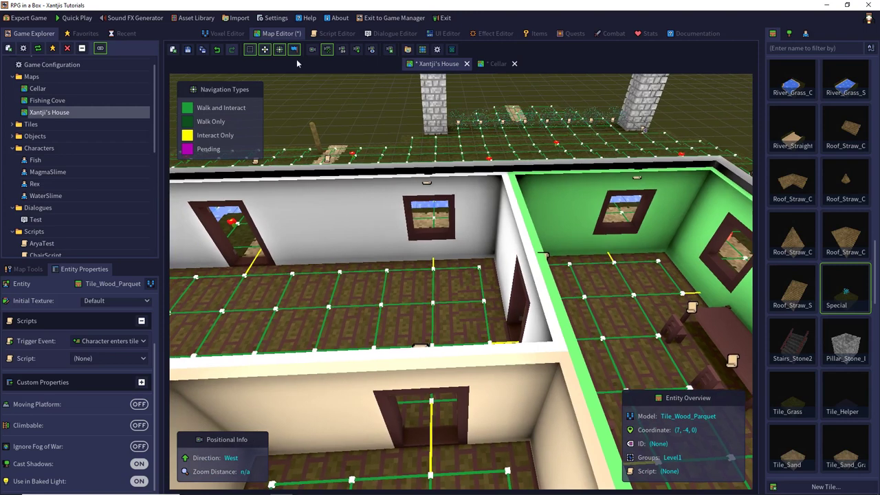
click(497, 63)
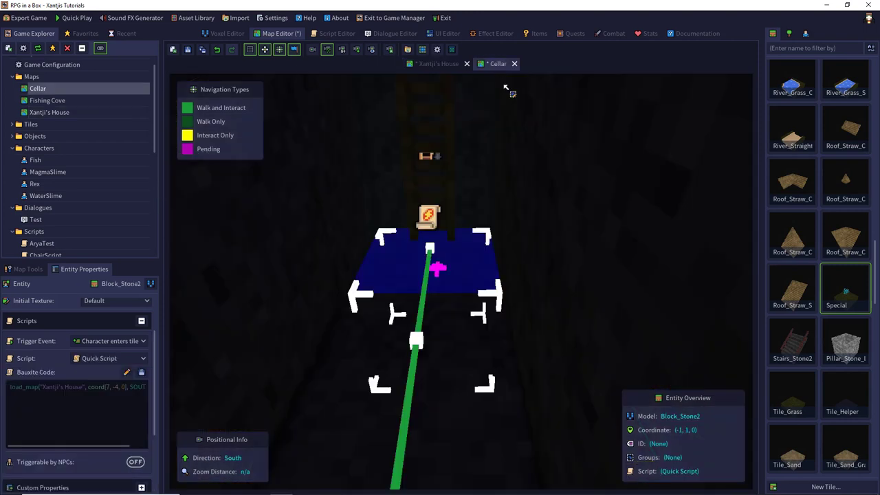
- Select the direction argument in the ladder tile's load_map code to edit it
double_click(130, 387)
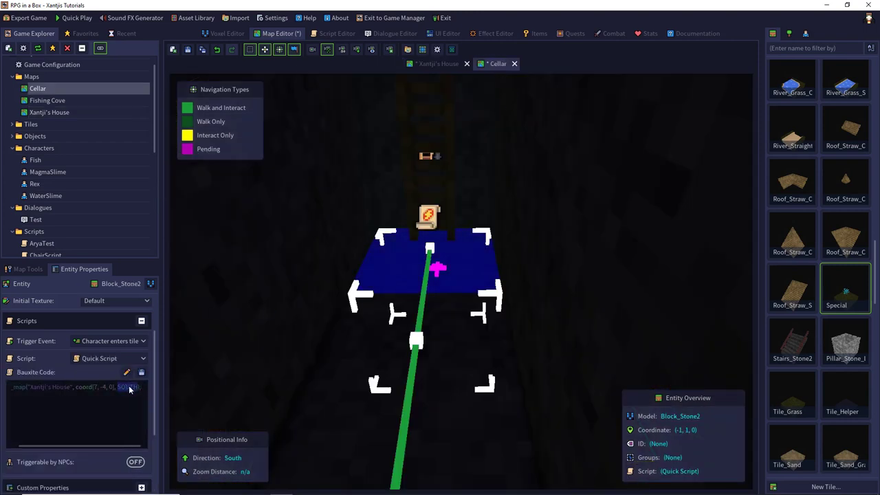
click(127, 359)
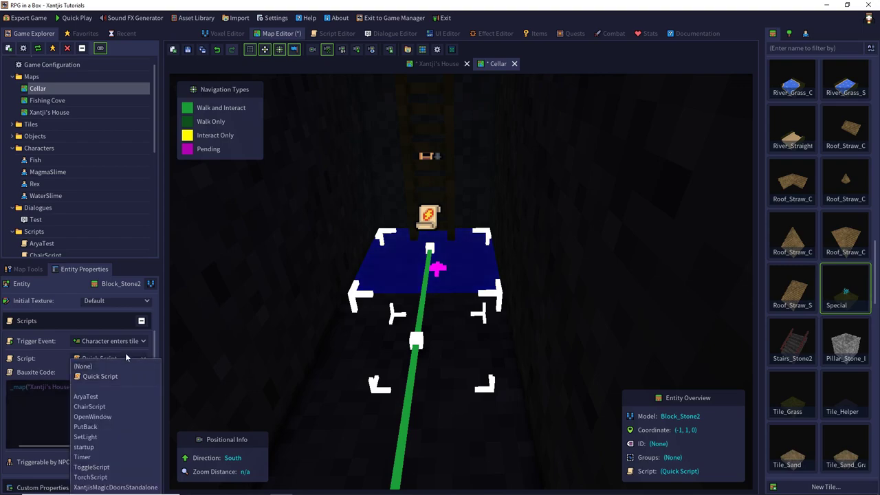
- Set the player direction in the Block_Stone2 tile's load_map quick script to WEST, then validate and apply the script
click(126, 370)
click(127, 372)
double_click(555, 140)
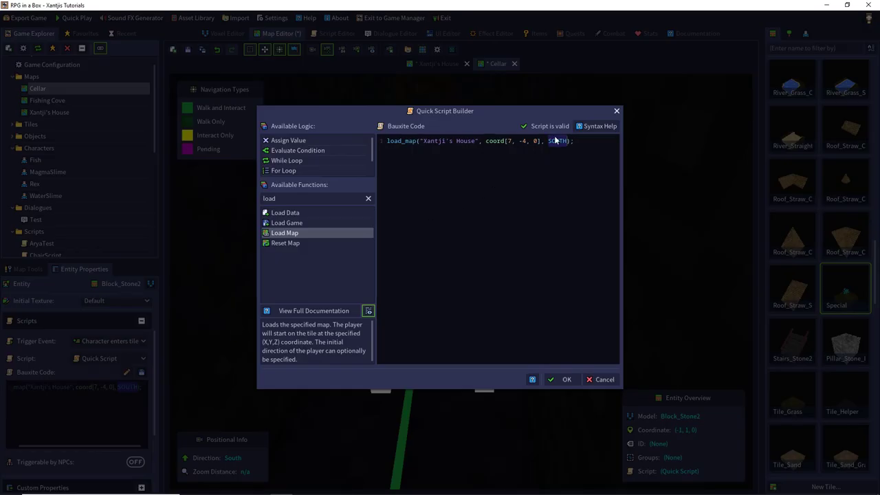
text(WE)
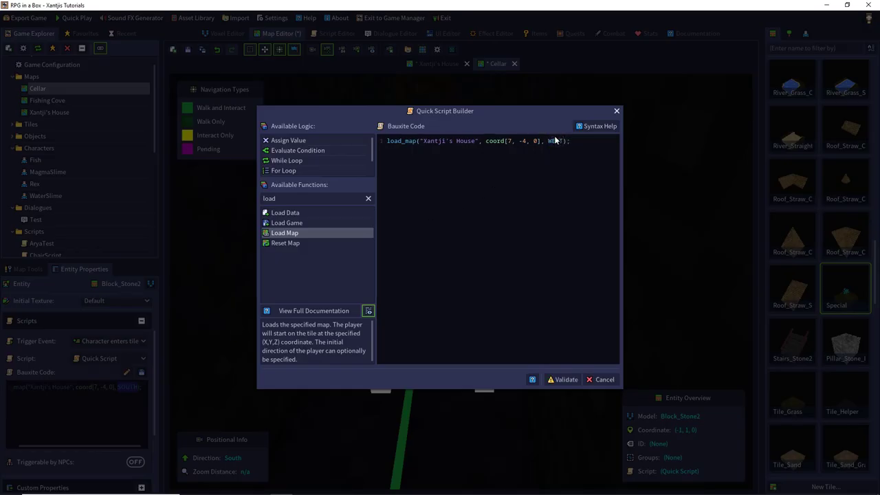
click(561, 379)
click(562, 380)
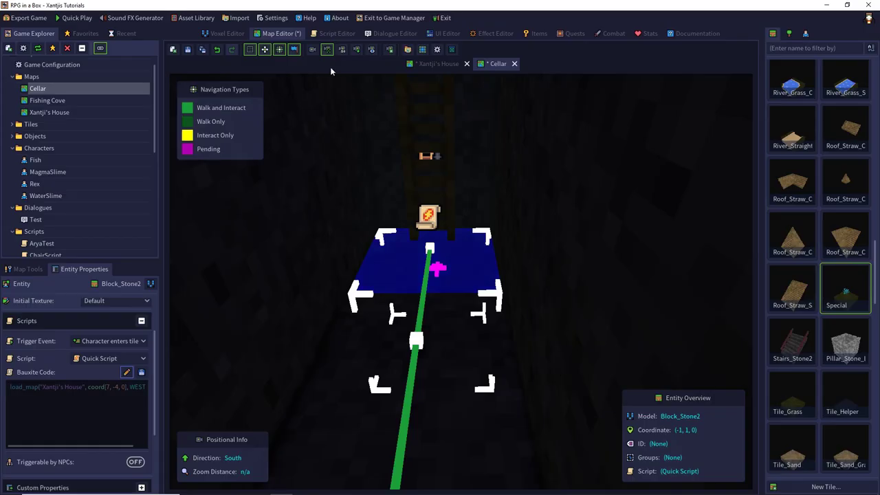
- Save the Cellar map and the Xantji's House map
click(187, 50)
click(430, 64)
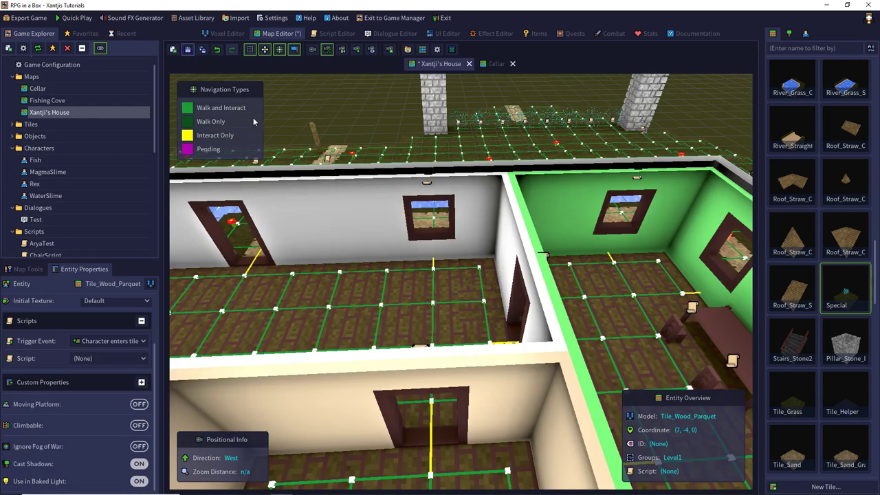
key(ctrl+s)
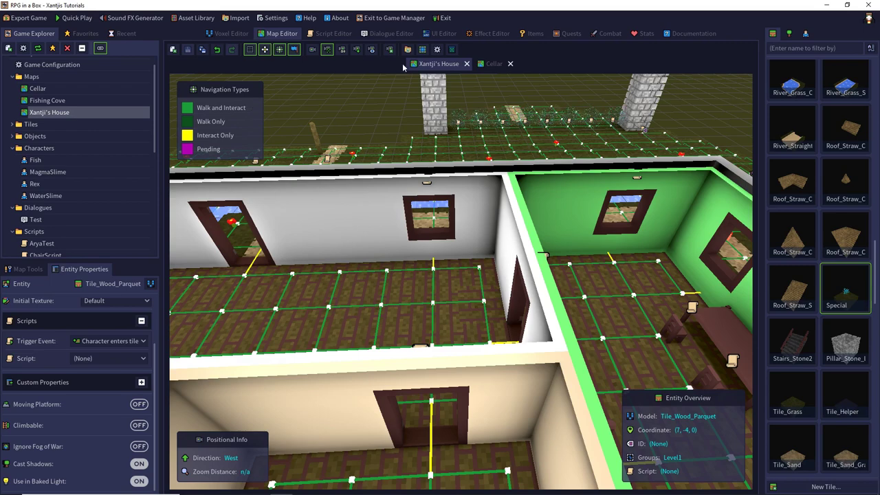
- Playtest a new game by walking the character into the house's trapdoor room, and quit back to the editor
click(72, 18)
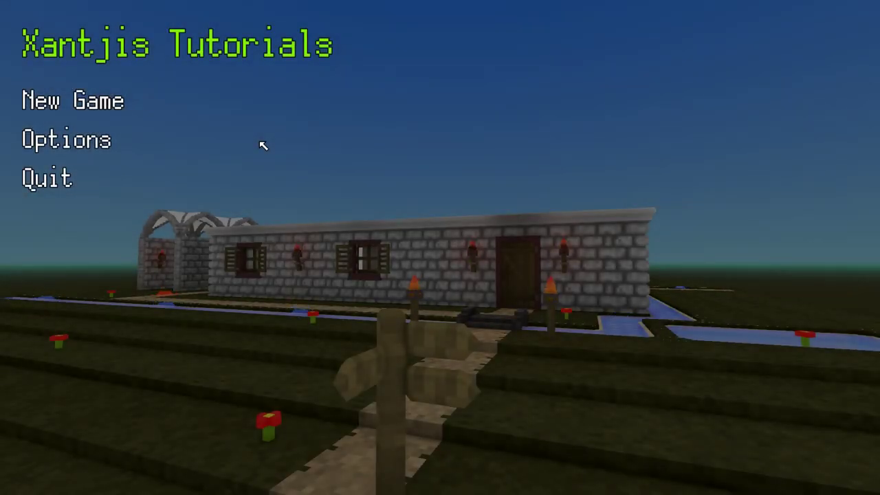
click(108, 102)
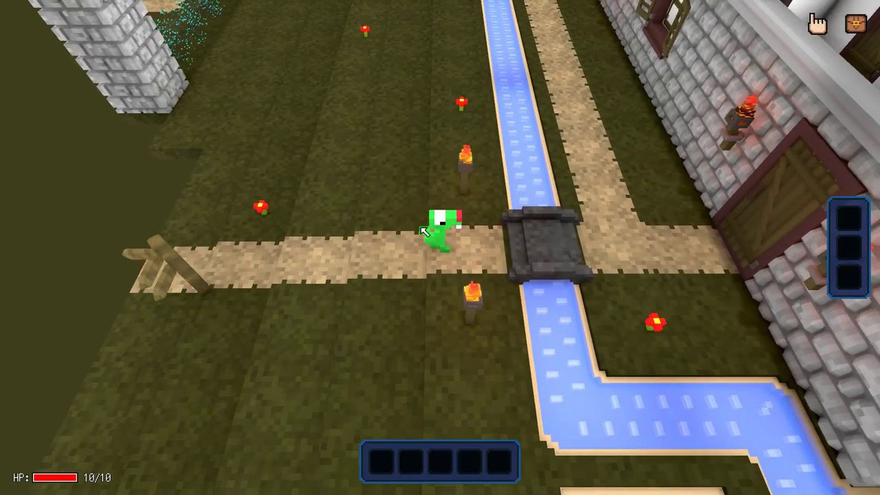
click(526, 200)
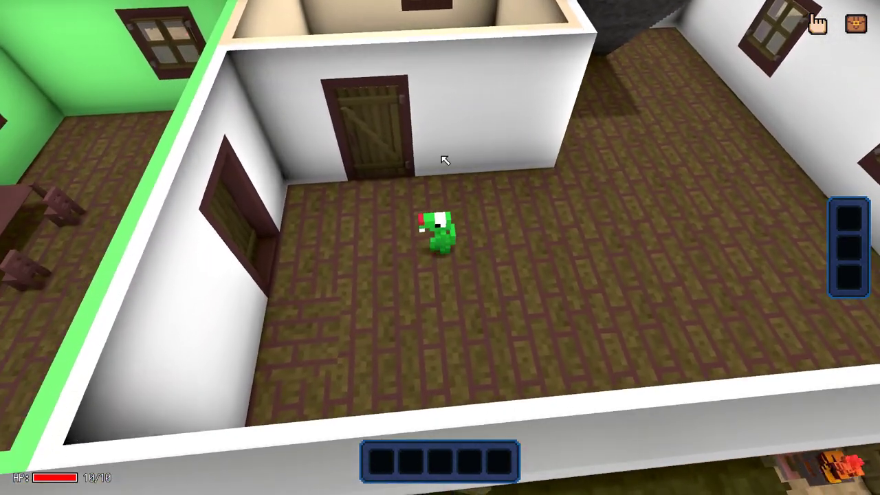
click(412, 153)
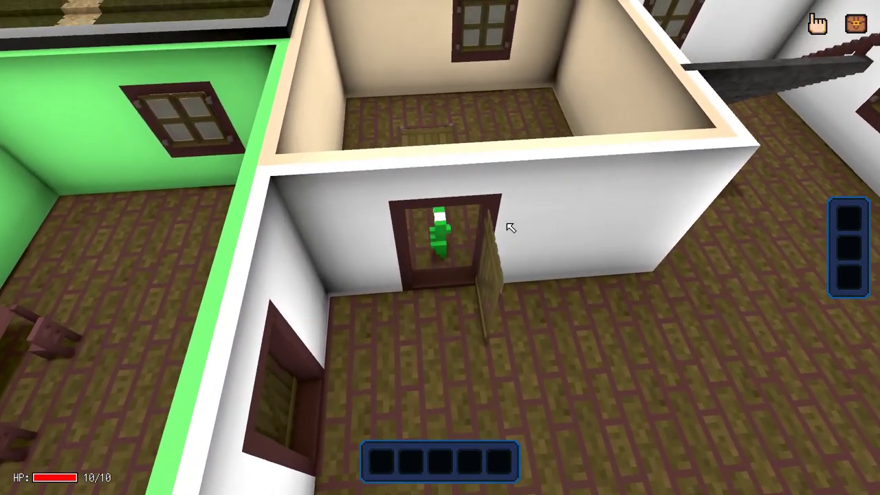
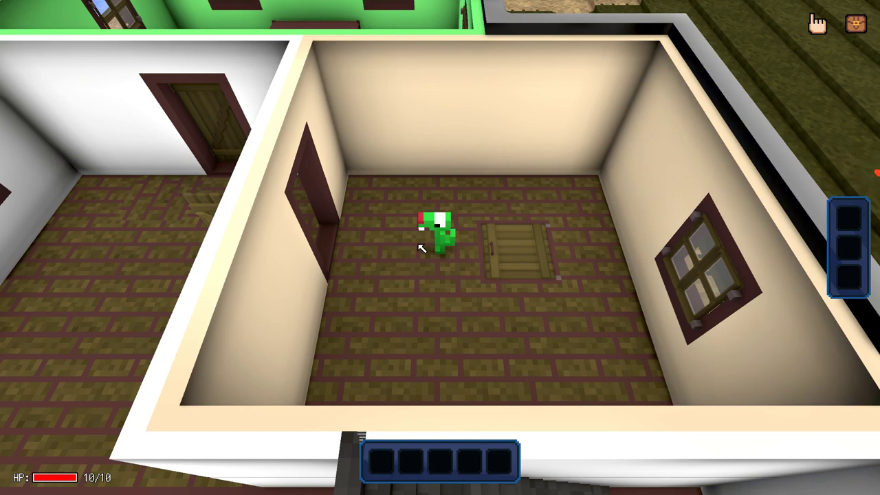
key(a)
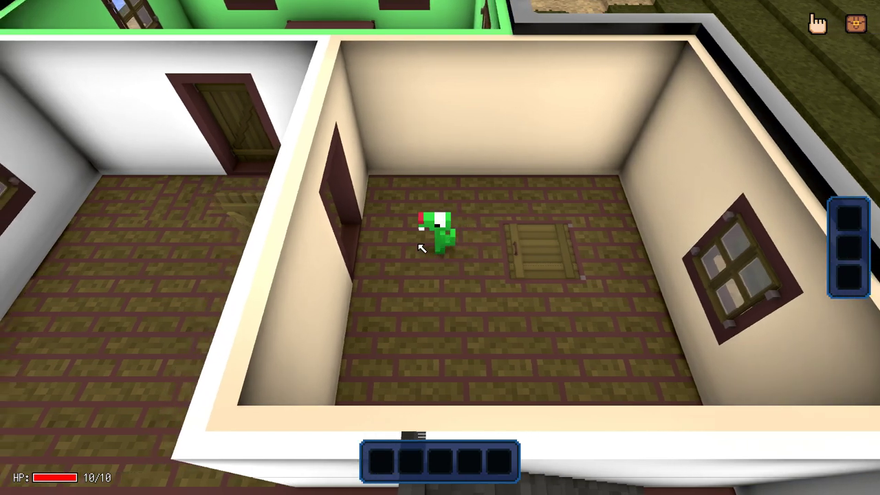
key(Escape)
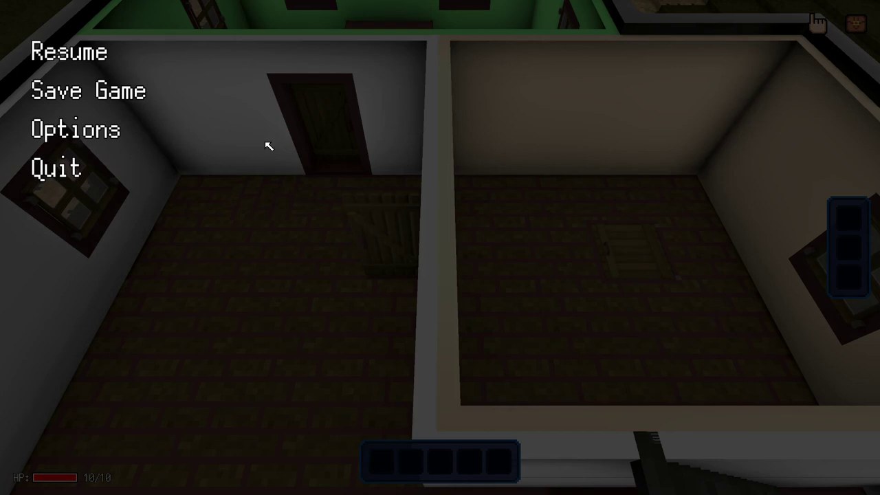
click(86, 167)
click(387, 274)
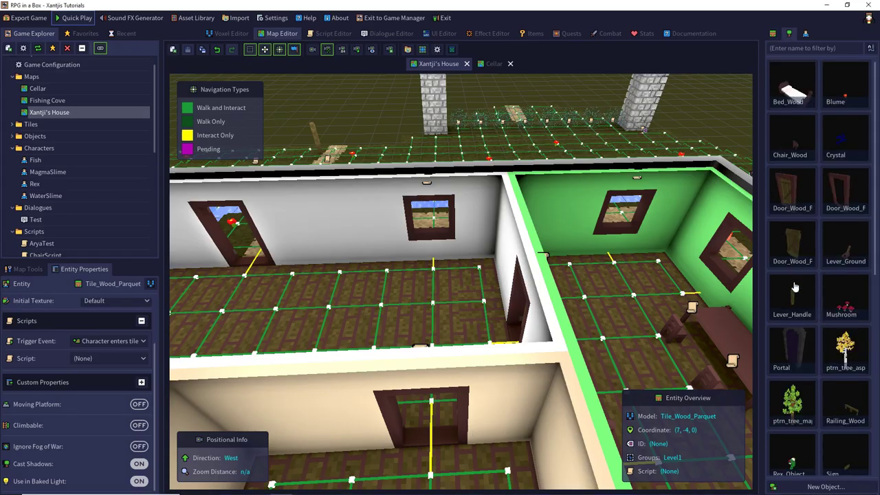
- Open the Signpost object in the voxel editor, preview its sign boards from the side, and return to editing
scroll(794, 286, down, 5)
scroll(794, 286, down, 1)
double_click(791, 207)
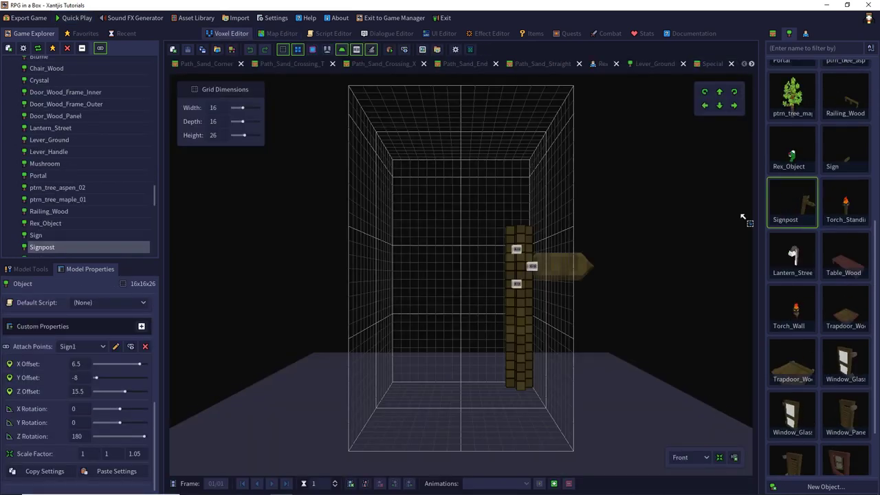
click(388, 49)
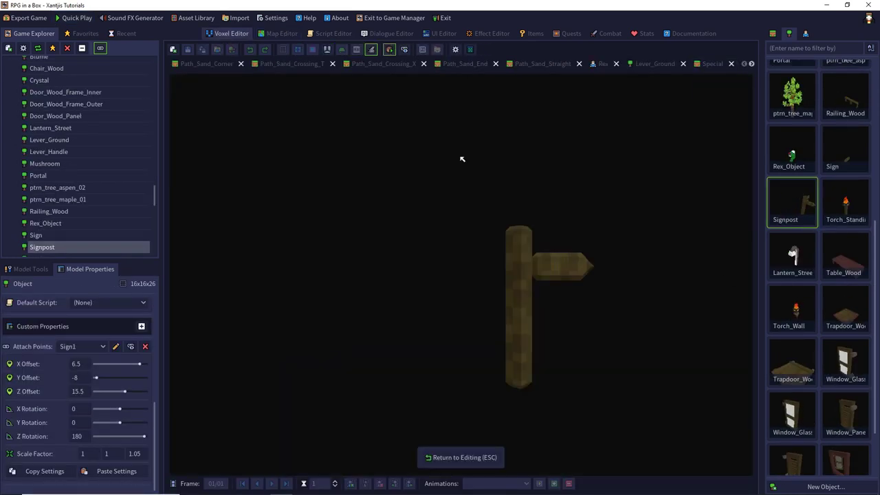
right_drag(501, 201, 338, 195)
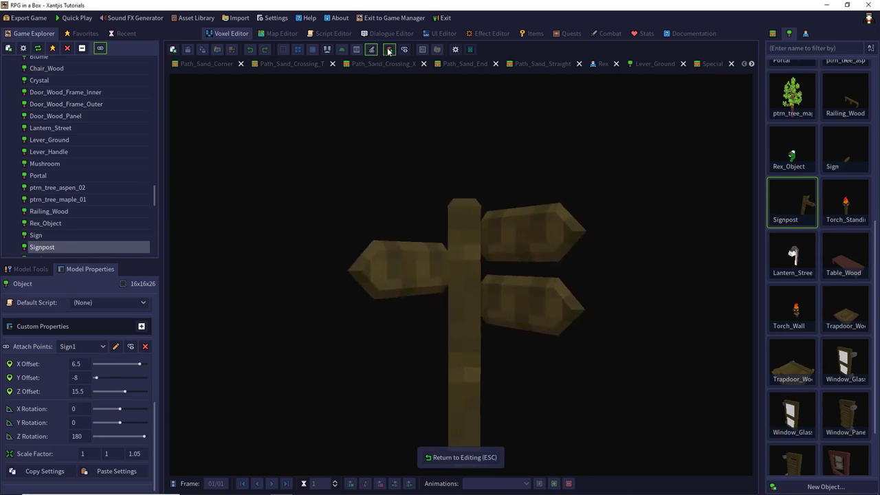
click(389, 50)
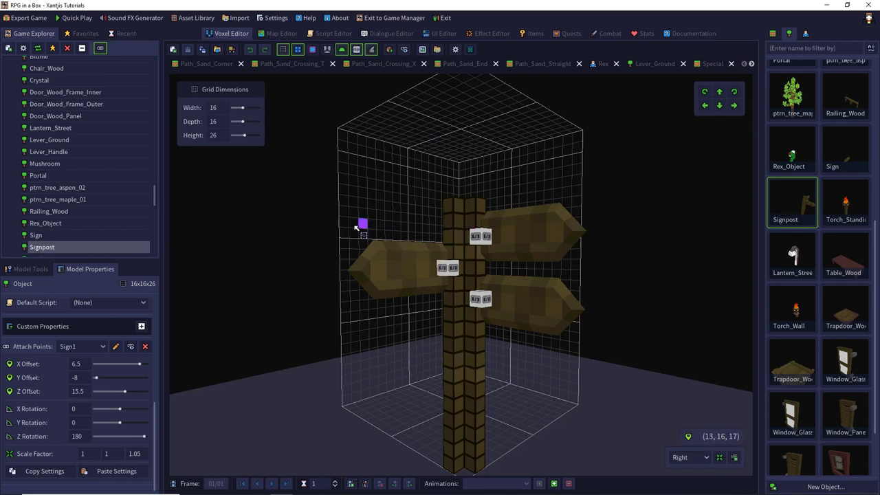
- Collapse the Objects, Characters, Dialogues, Scripts, Tiles and Maps folders in the project tree
scroll(27, 180, up, 5)
click(9, 181)
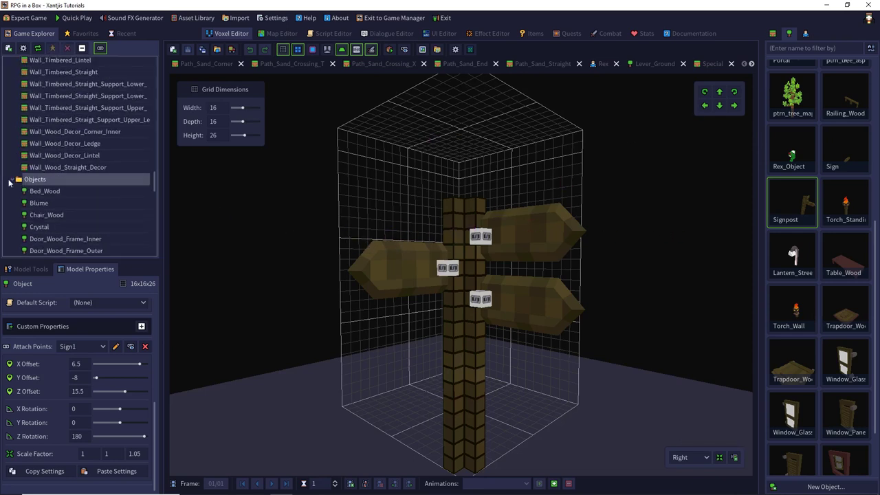
click(12, 180)
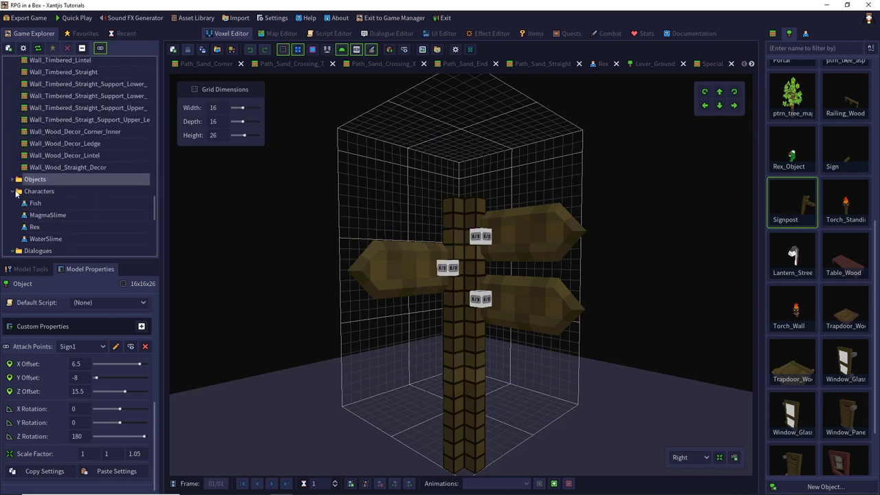
click(13, 193)
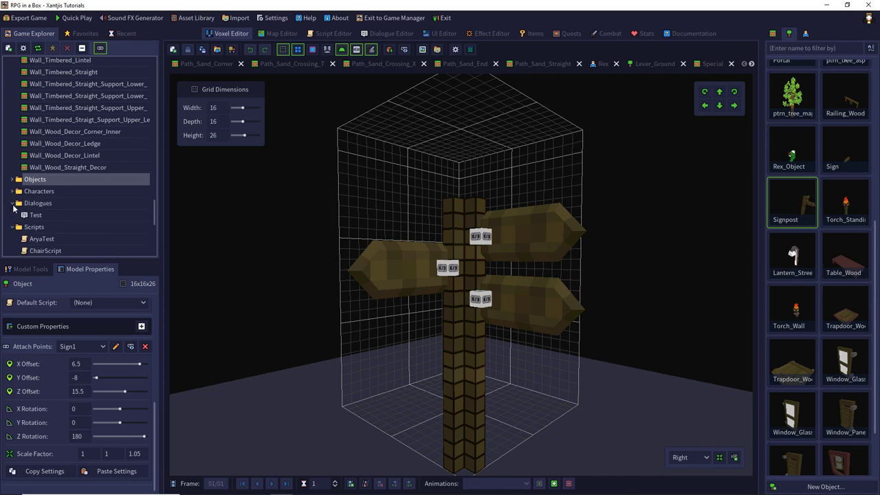
click(13, 204)
scroll(48, 176, up, 5)
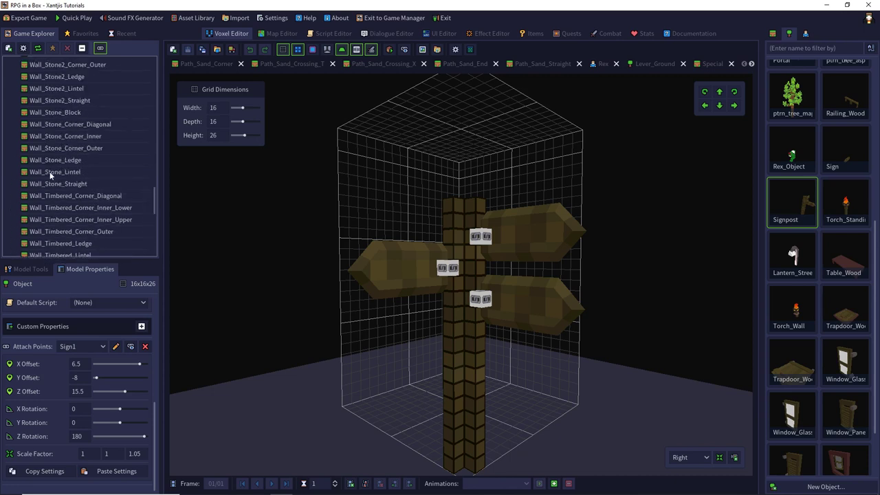
scroll(50, 172, up, 5)
scroll(27, 138, up, 15)
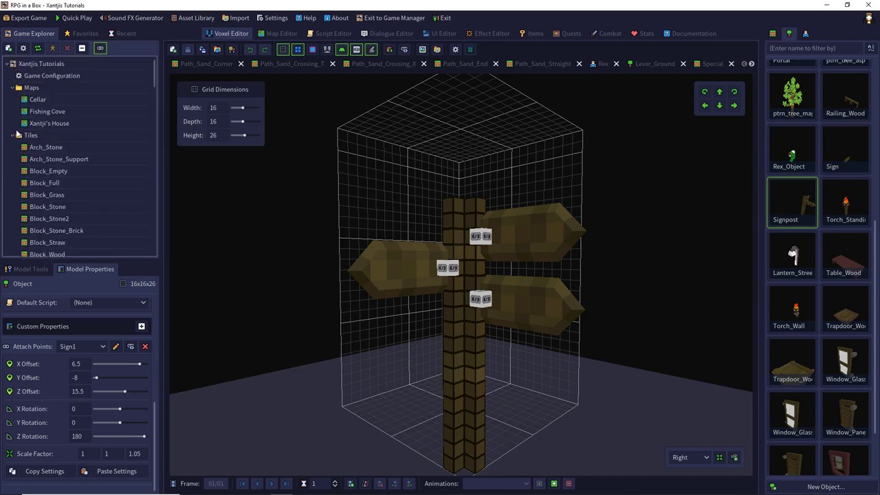
click(13, 135)
click(13, 88)
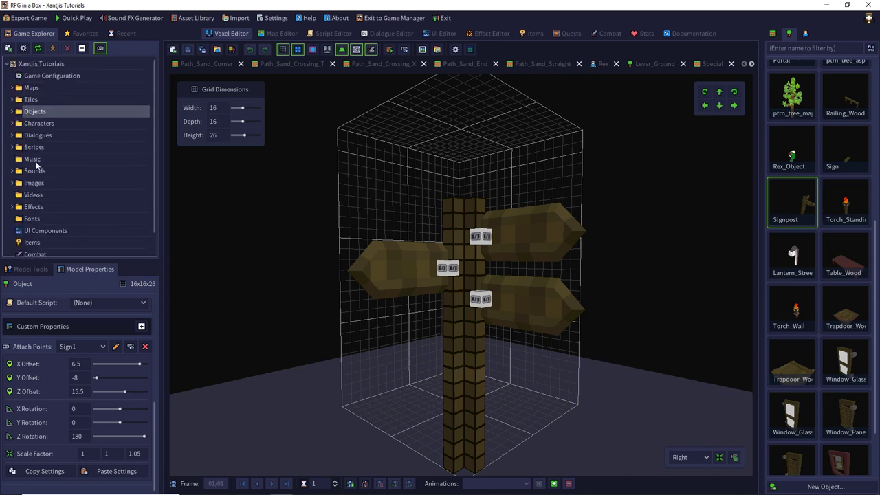
- Open the project's images folder from an image resource, inspect Signpost.png in paint.net, and close both windows
click(12, 183)
right_click(33, 197)
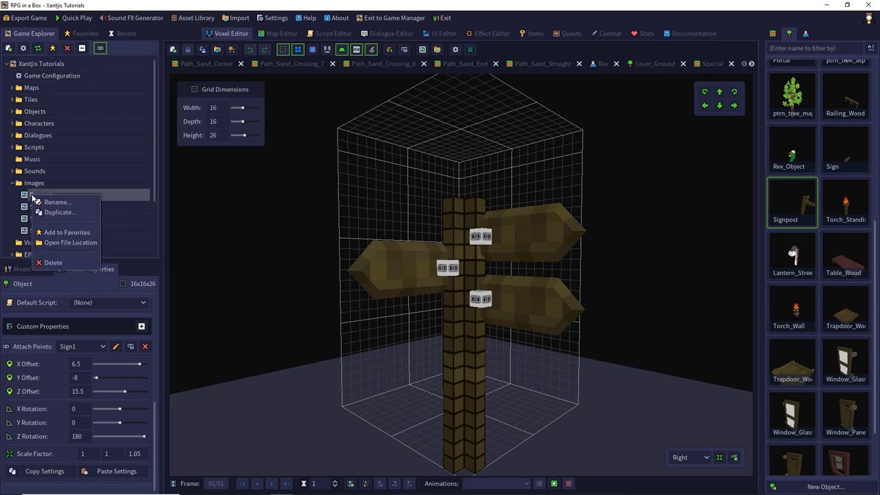
click(60, 243)
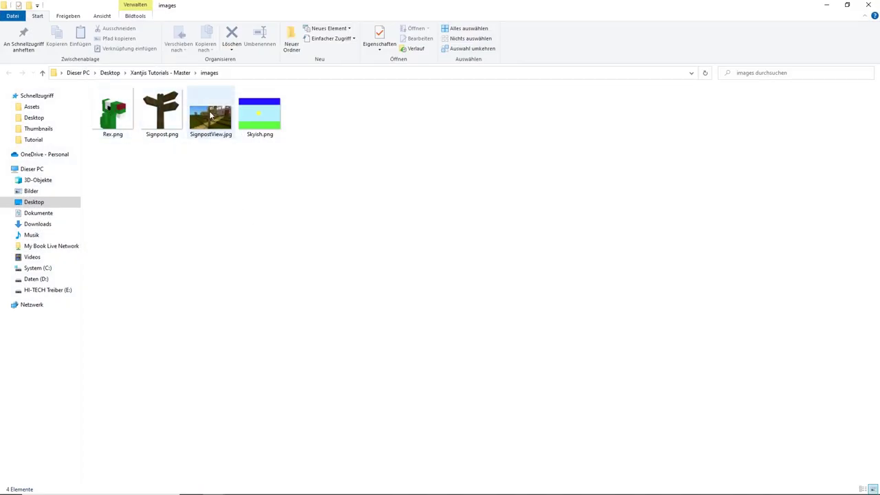
click(163, 114)
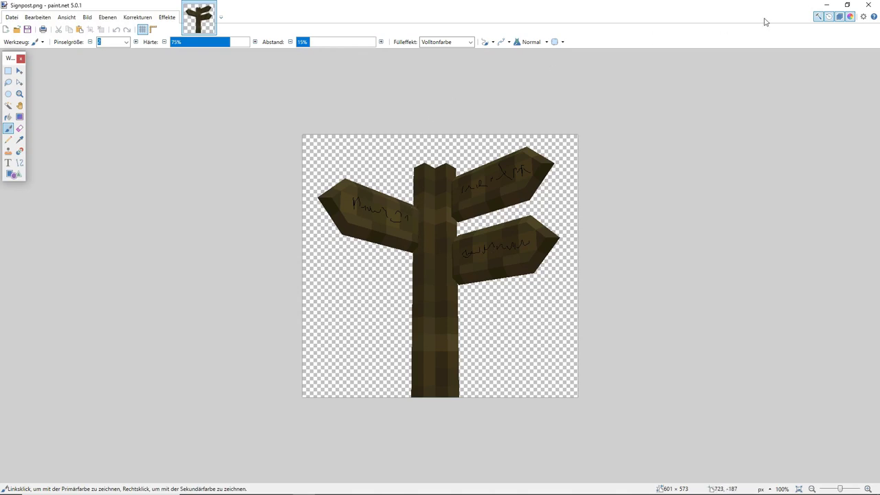
click(868, 5)
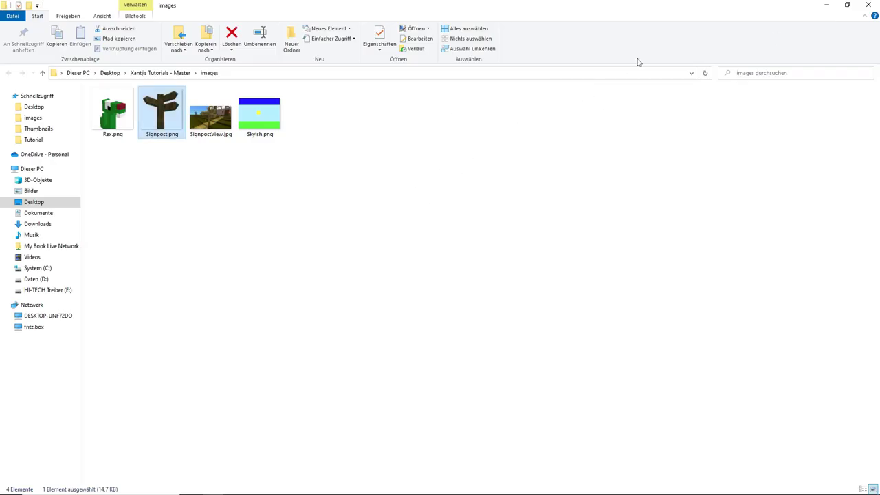
click(868, 5)
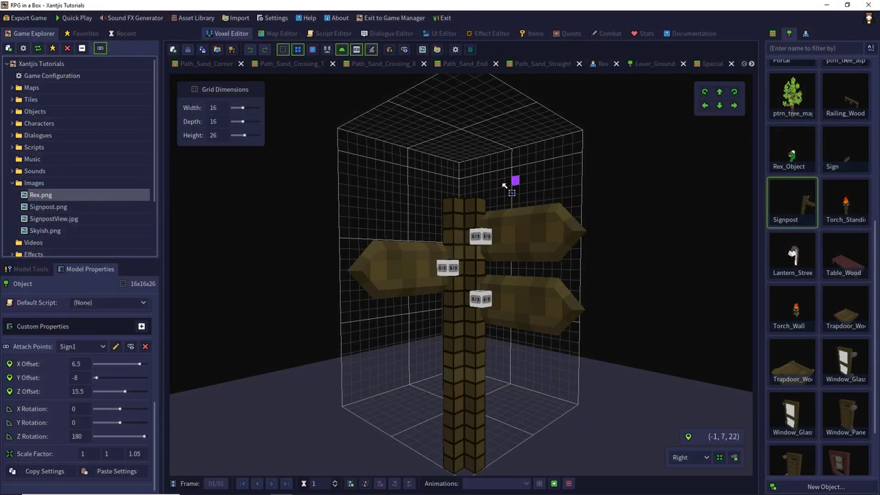
- Select the Signpost object beside the sand path on the Xantji's House map and show its entity properties
click(281, 33)
middle_drag(318, 182, 178, 251)
click(27, 269)
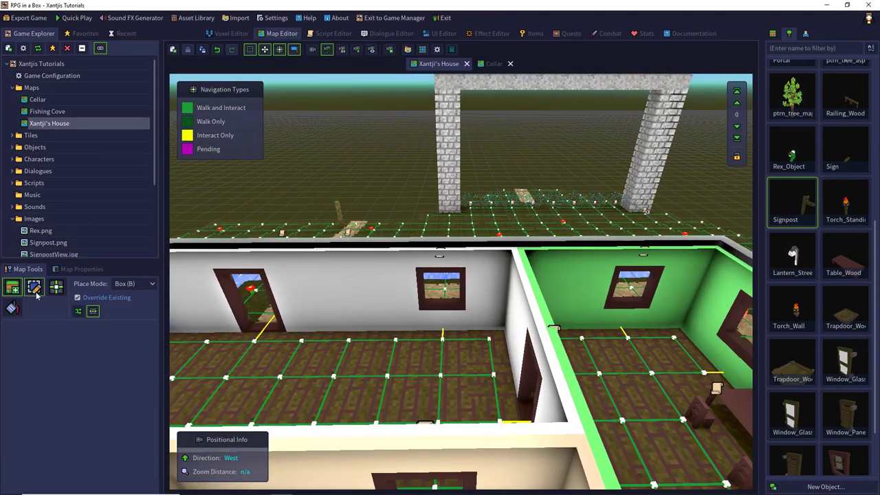
middle_drag(358, 206, 424, 248)
scroll(424, 248, down, 3)
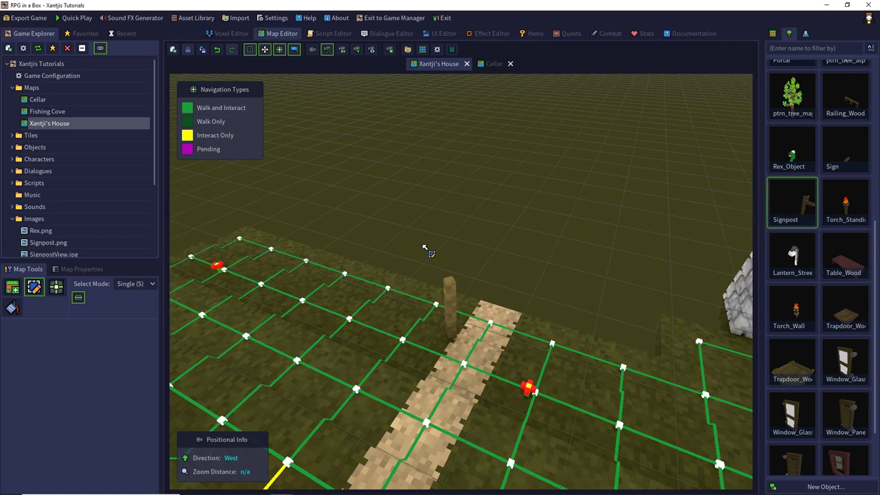
click(448, 292)
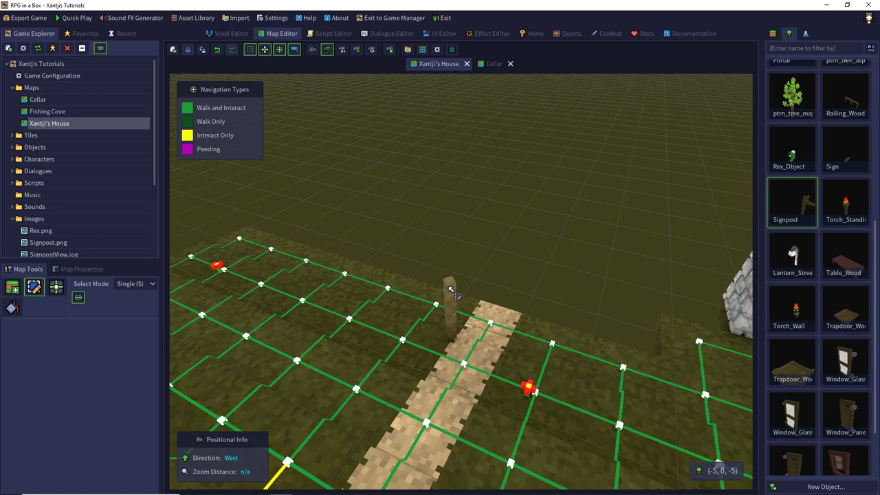
click(81, 269)
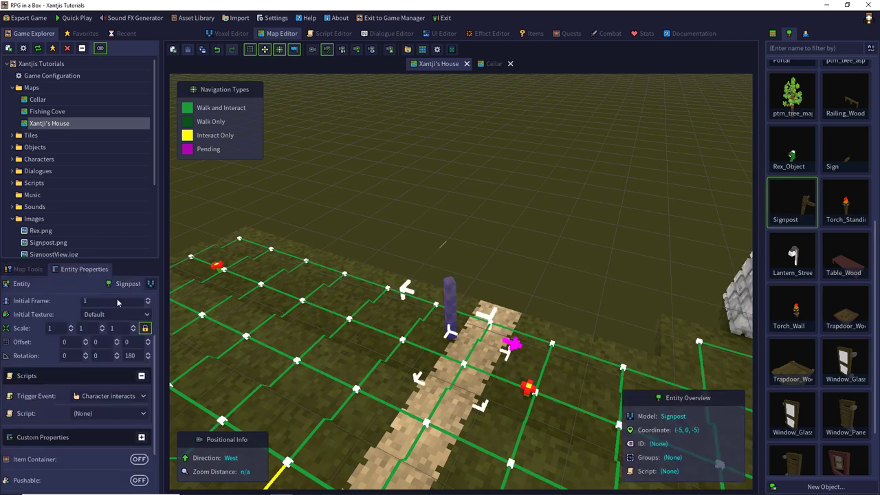
- Assign a Quick Script to the signpost's character-interacts event and clear its default display_message code
click(97, 411)
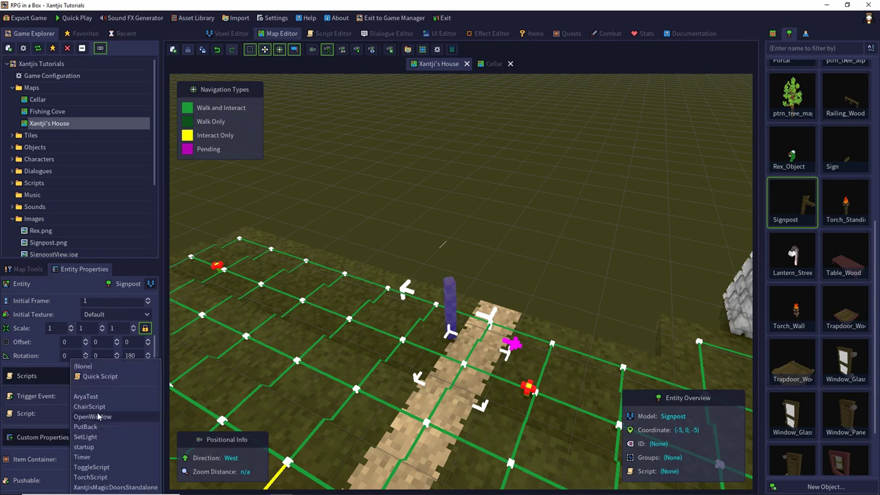
click(100, 376)
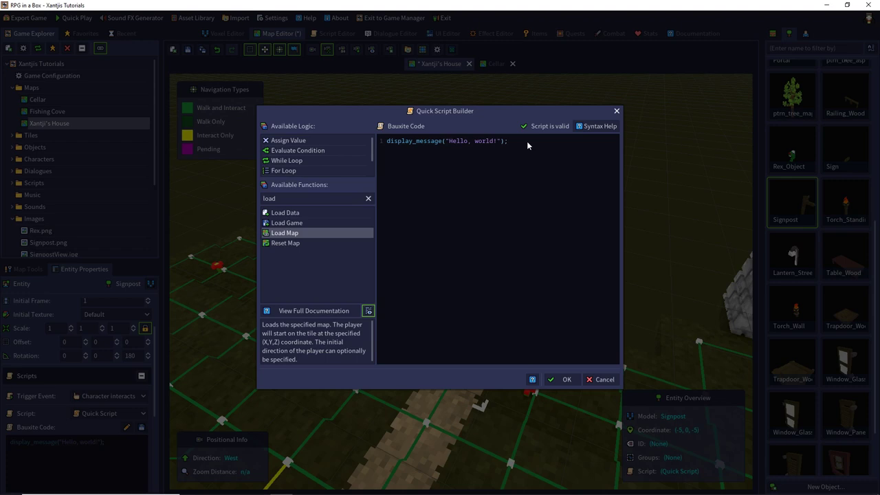
drag(527, 141, 391, 140)
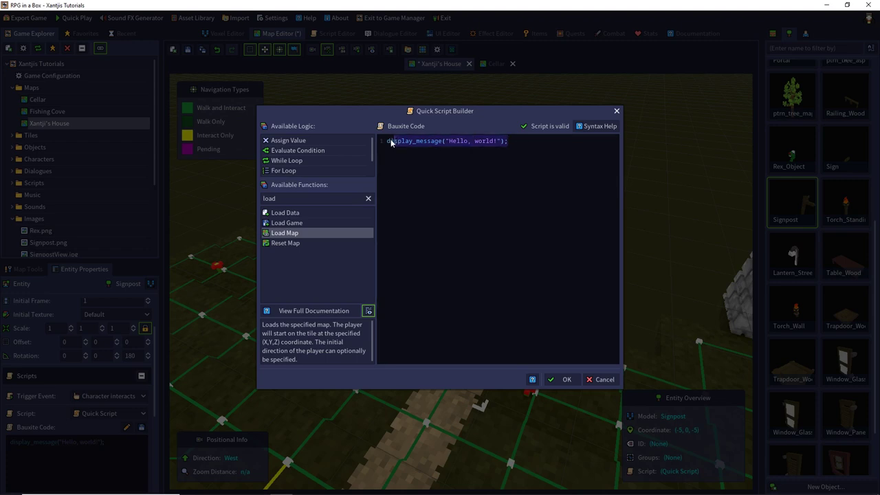
key(BackSpace)
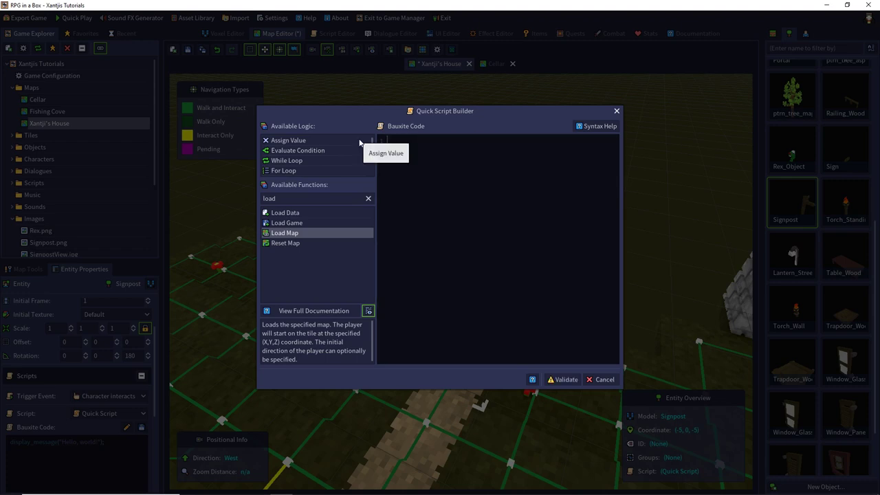
- Filter the available functions by "display" and add the Display Choices function to the script code
click(369, 198)
click(369, 198)
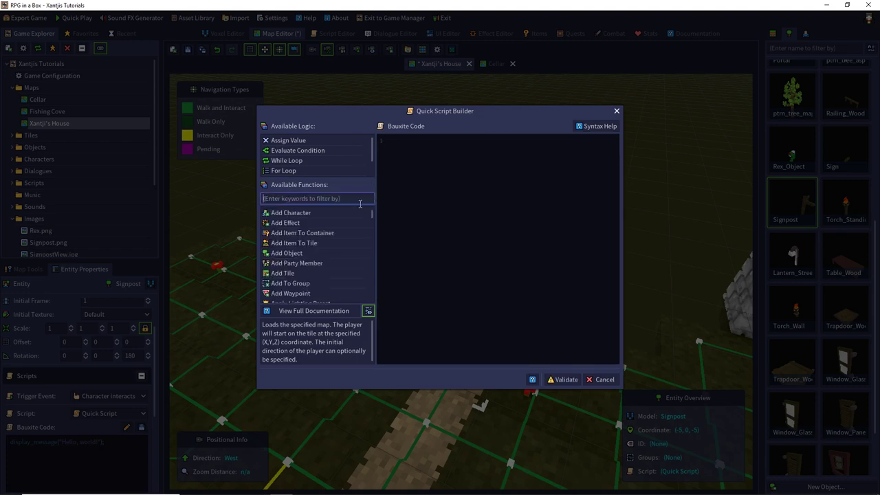
text(display)
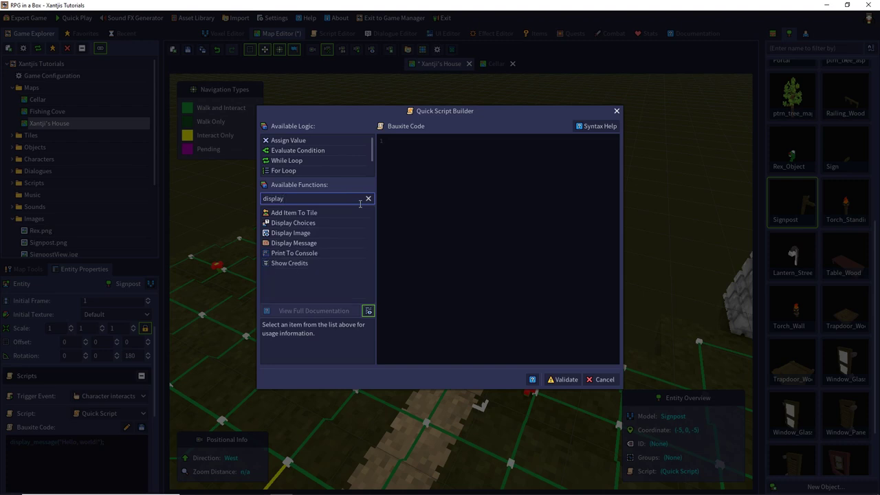
drag(288, 224, 445, 220)
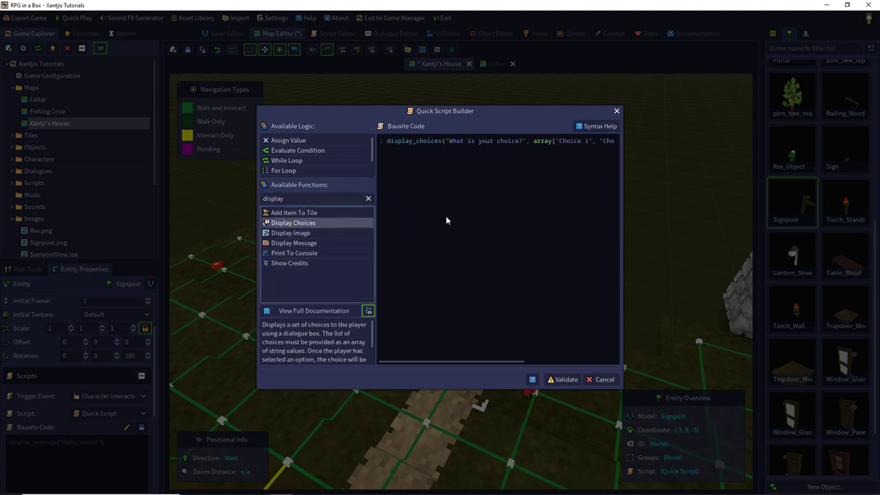
- Replace the question text in display_choices with "Wo willst du hin?"
click(448, 141)
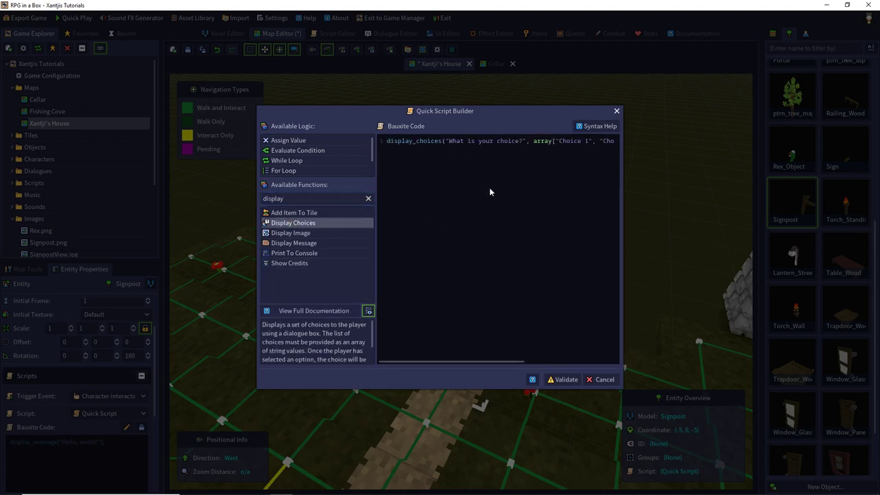
key(shift+Right)
key(shift+Right)
key(shift+Right)
key(shift+Right)
key(shift+Right)
key(shift+Right)
key(shift+Right)
key(shift+Right)
key(shift+Right)
key(shift+Right)
key(shift+Right)
key(shift+Right)
key(shift+Right)
key(shift+Right)
key(shift+Right)
key(shift+Right)
key(shift+Right)
key(shift+Right)
key(shift+Right)
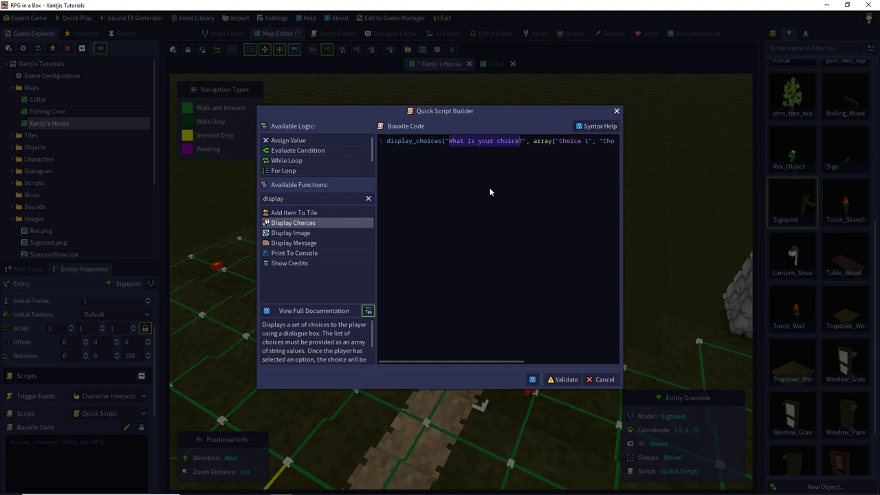
text(Wo wi)
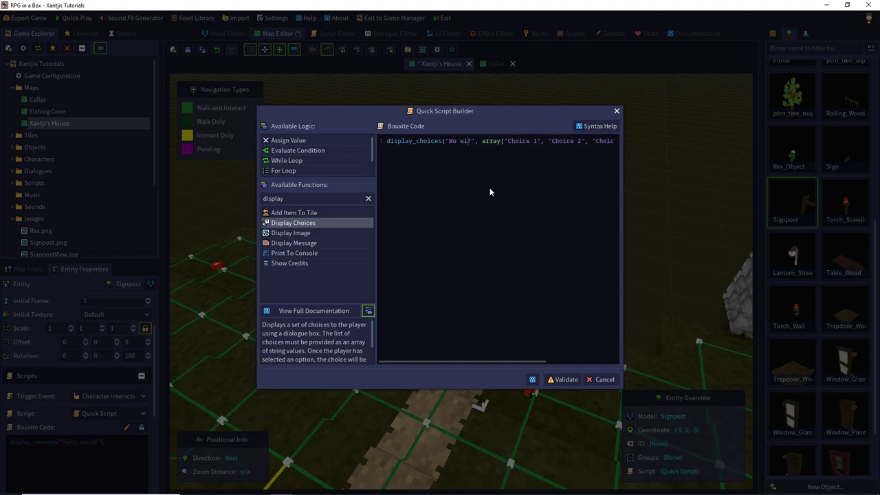
text(llst du )
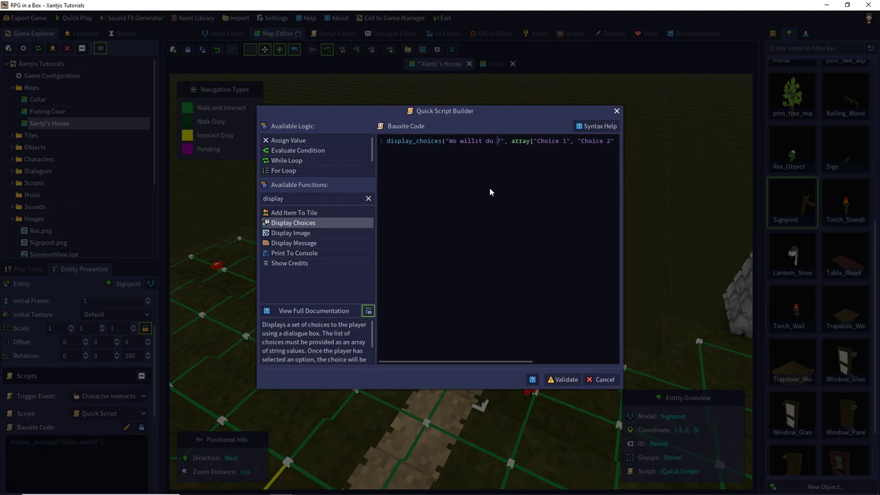
text(hin)
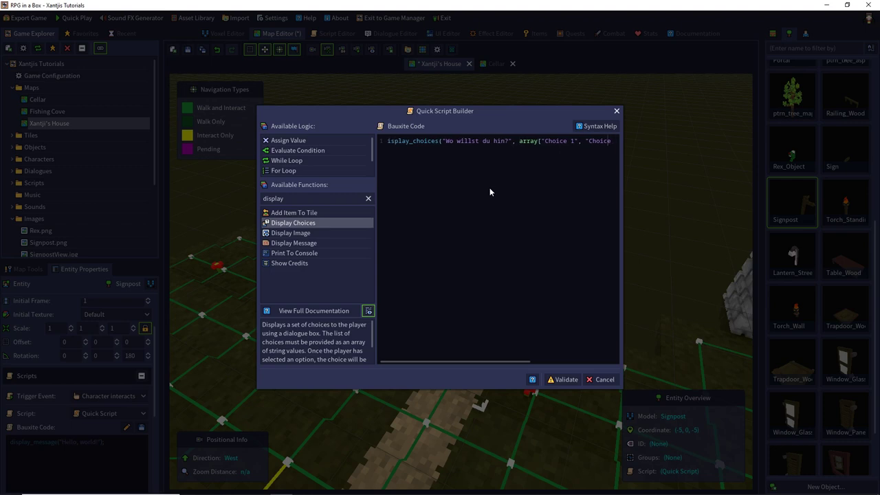
- Replace the first entry of the choices array with "Nirgends"
key(End)
text(, enti)
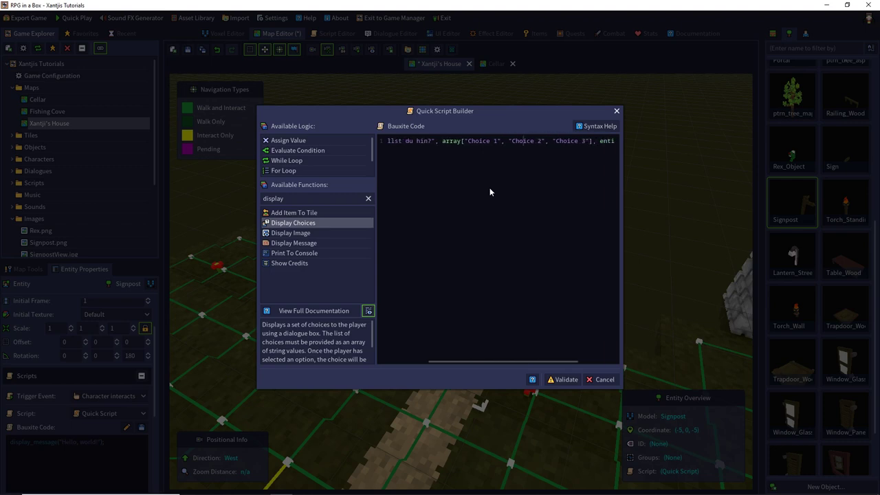
key(shift+Left)
key(shift+Left)
key(shift+Left)
key(shift+Left)
key(shift+Left)
key(shift+Left)
key(shift+Left)
key(shift+Left)
text(Ni)
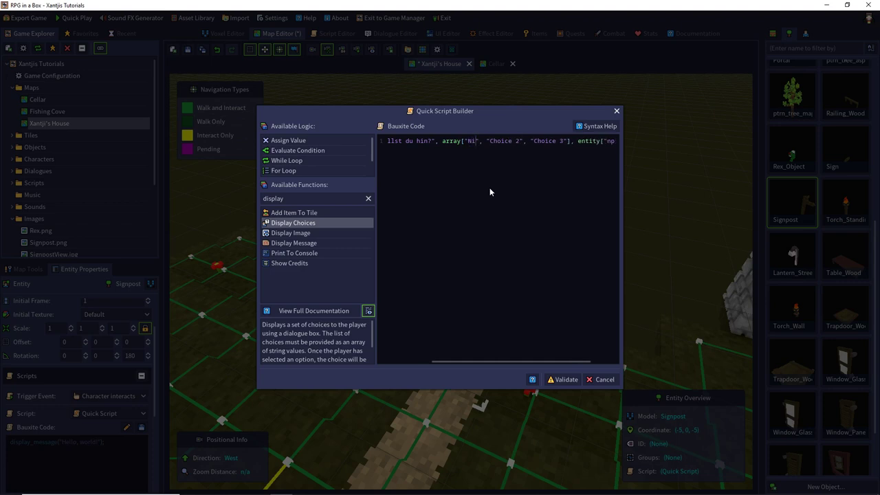
text(rgends)
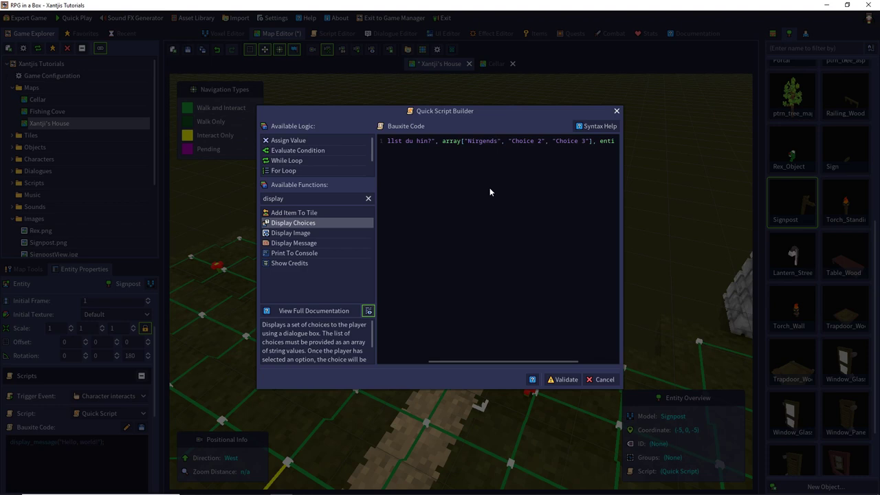
- Replace the second entry of the choices array with "In den Keller"
key(shift+Right)
key(shift+Right)
key(shift+Right)
key(shift+Right)
key(shift+Right)
key(shift+Right)
key(shift+Right)
key(shift+Right)
text(Keller)
text(In den)
- Replace the third entry of the choices array with "An den Strand"
key(Right)
key(shift+Right)
key(shift+Right)
key(shift+Right)
key(shift+Right)
key(shift+Right)
key(shift+Right)
key(shift+Right)
key(shift+Right)
text(An di)
key(BackSpace)
text(en Strand)
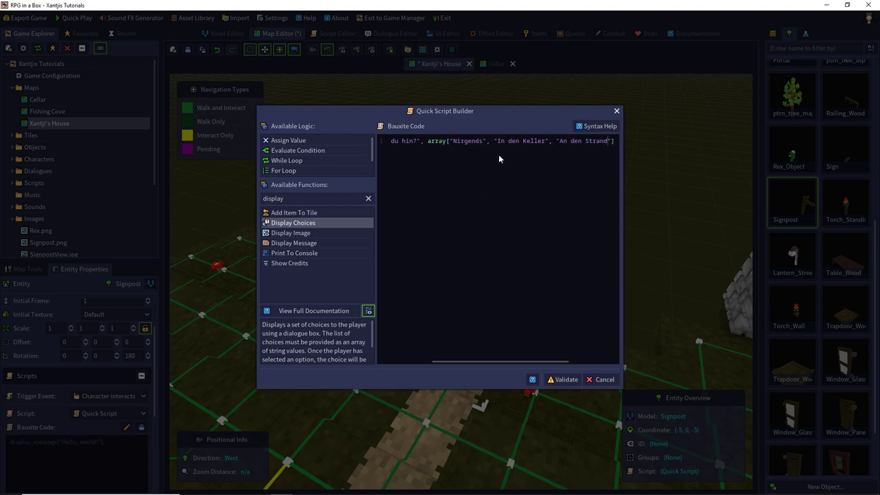
text("], entity["npc_id"]);)
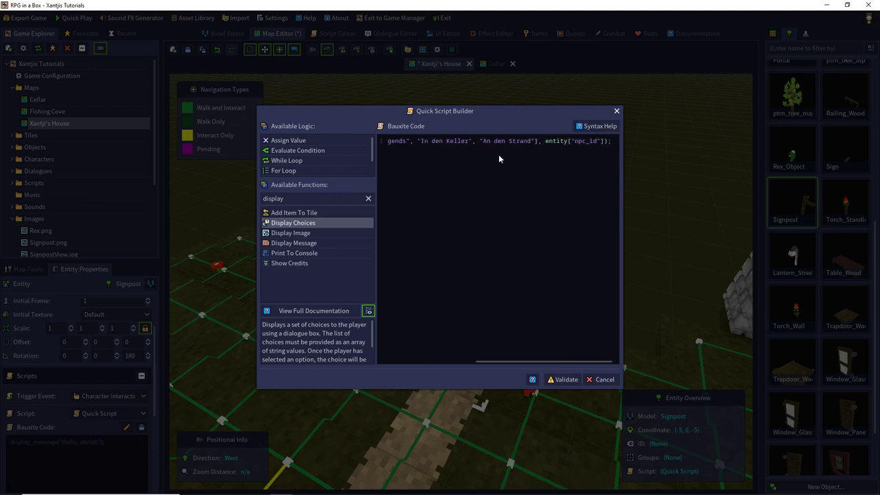
- Remove the entity["npc_id"] argument and its preceding comma from the display_choices call
key(ctrl+Left)
key(ctrl+Left)
key(ctrl+Left)
key(Right)
key(shift+Right)
key(shift+Right)
key(shift+Right)
key(shift+Right)
key(shift+Right)
key(shift+Right)
key(shift+Right)
key(shift+Right)
key(shift+Right)
key(shift+Right)
key(shift+Right)
key(shift+Right)
key(shift+Right)
key(shift+Right)
key(shift+Right)
key(shift+Right)
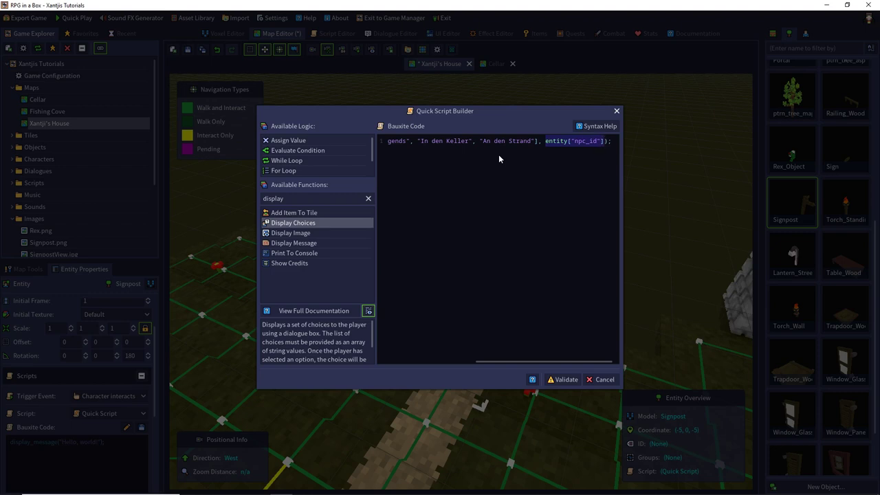
key(BackSpace)
key(BackSpace)
key(BackSpace)
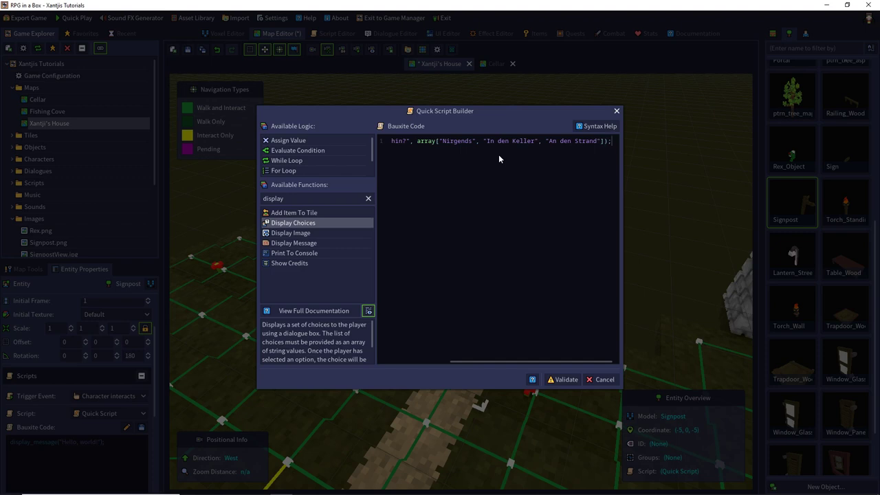
- Store the display_choices return value in $result, add a blank line below it, then validate and accept the quick script
key(Return)
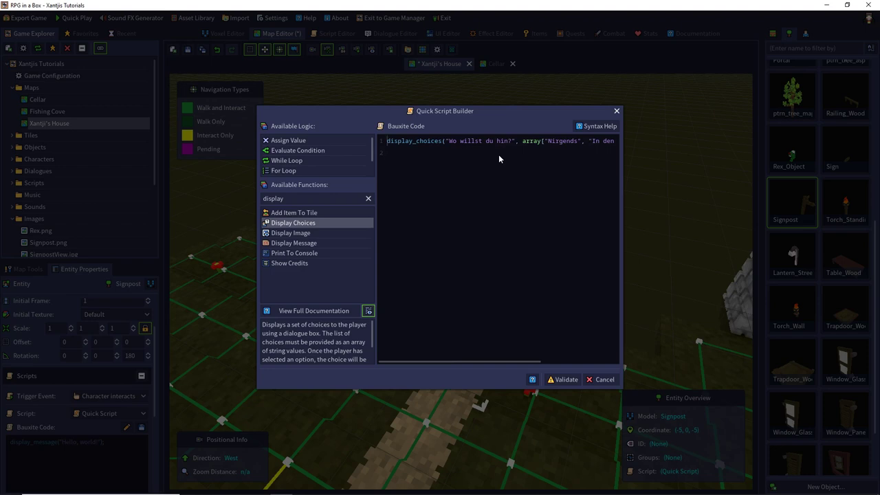
text($resu)
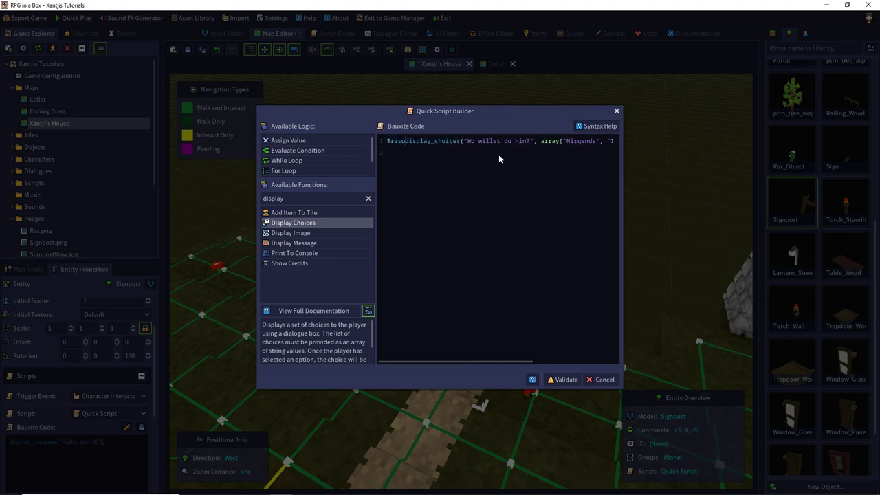
text(lt =)
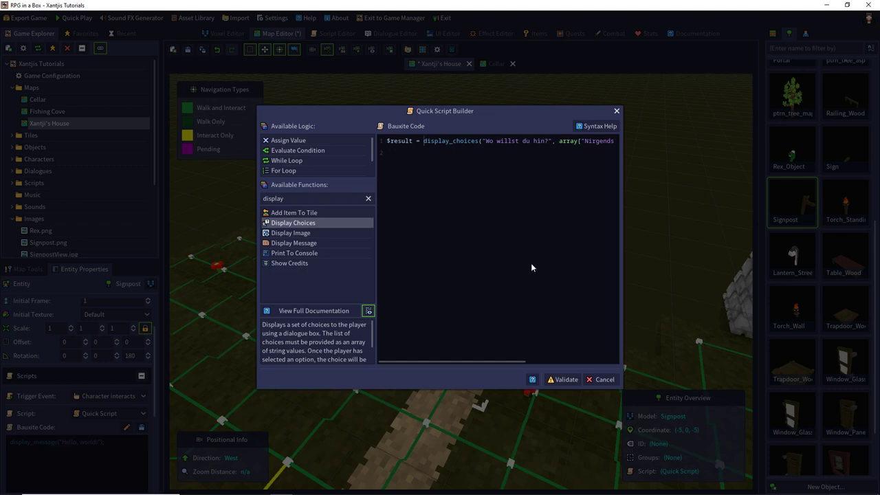
click(560, 381)
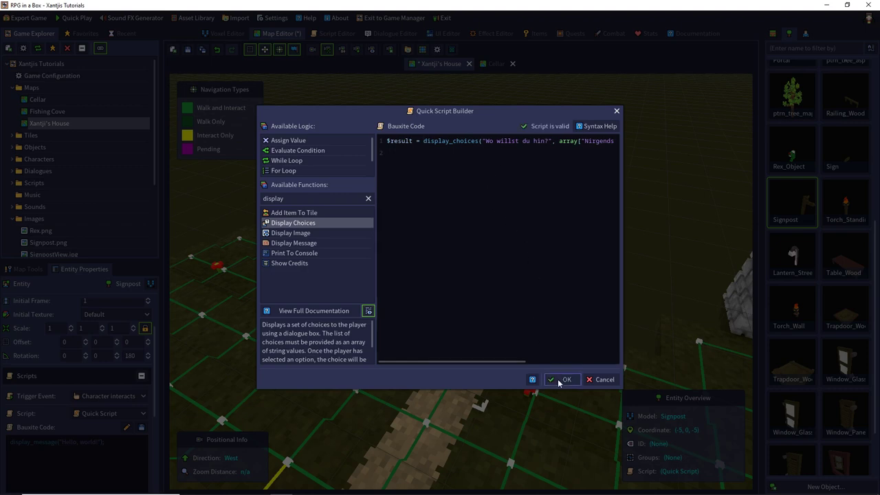
click(562, 380)
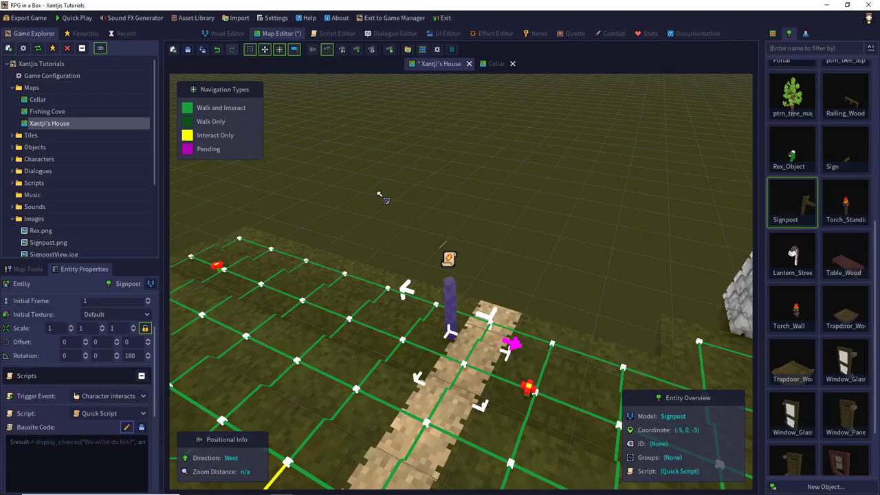
- Save the signpost's quick script as a script resource named SignPost
click(142, 426)
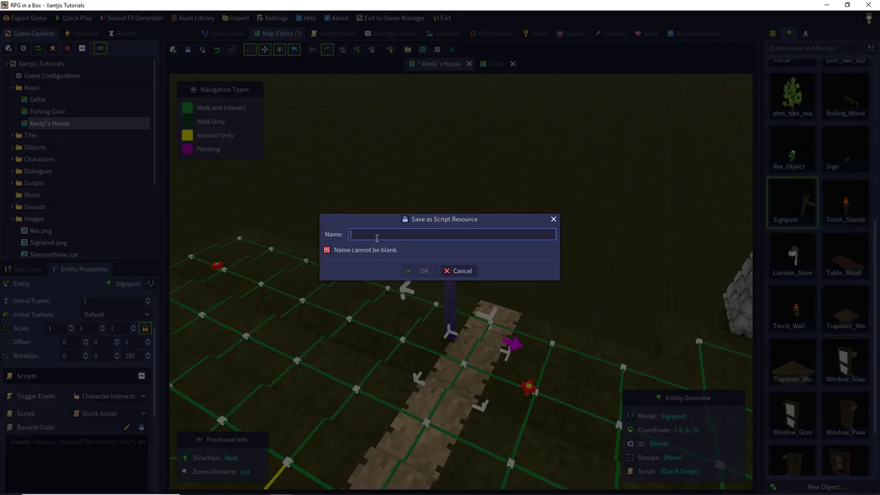
text(SignPost)
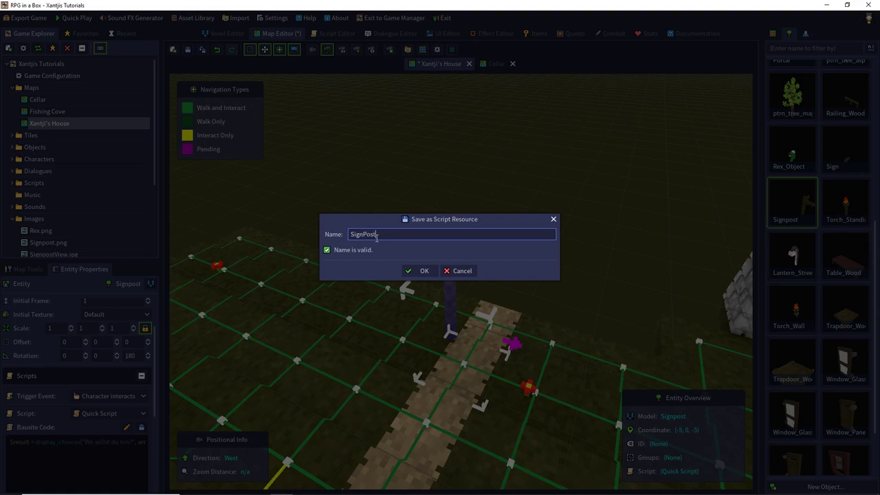
key(Return)
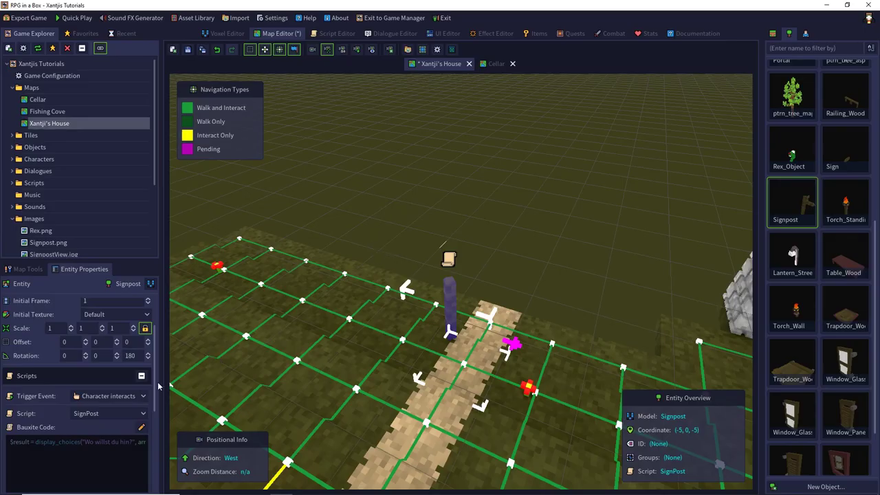
- Open the SignPost script in the Script Editor and add an Evaluate Condition node after Display Choices
click(143, 426)
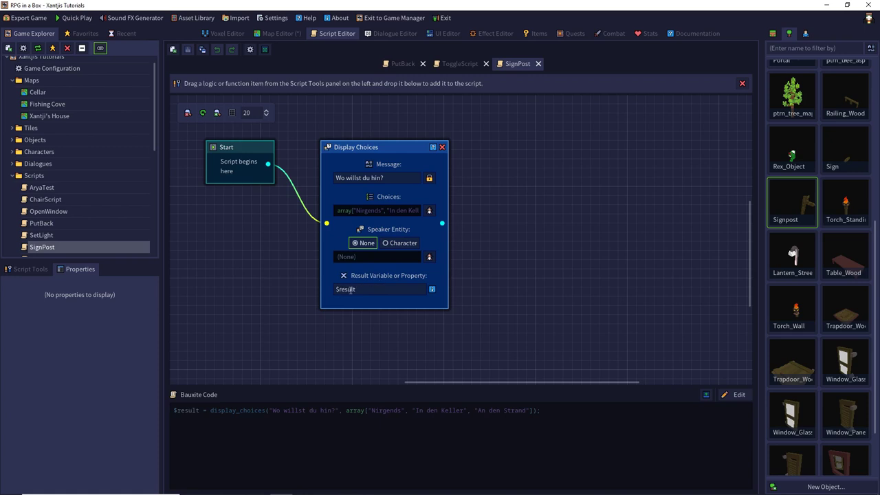
click(31, 272)
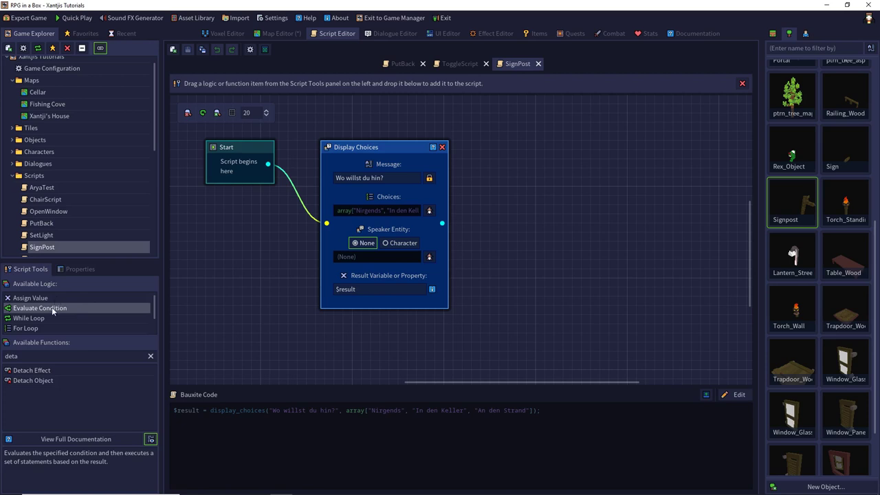
drag(53, 311, 538, 143)
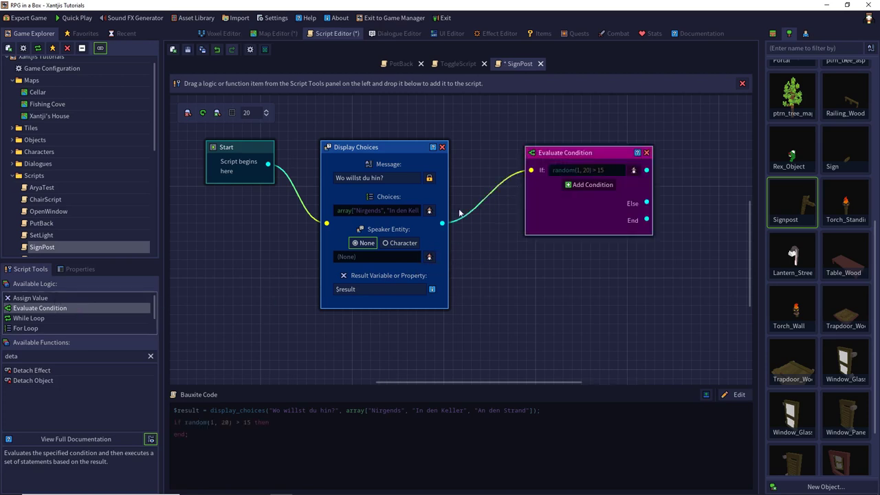
- Set the Evaluate Condition node's If expression to $result == 1
click(632, 171)
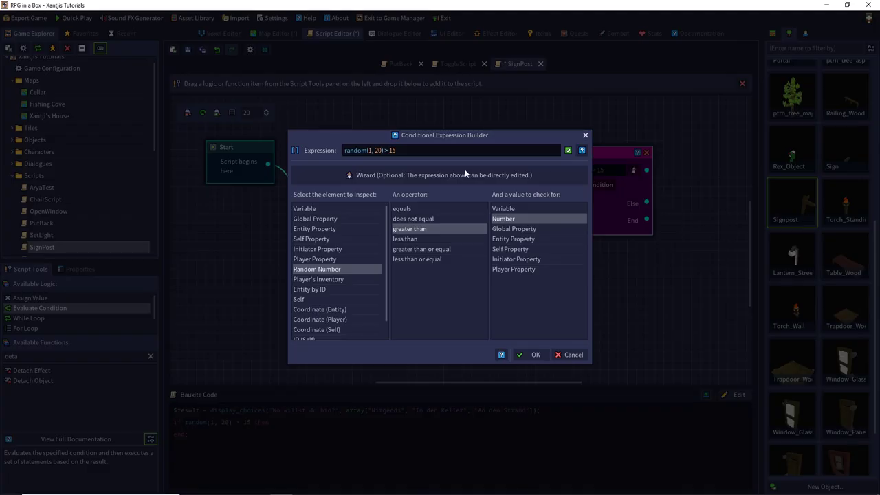
click(323, 209)
click(396, 152)
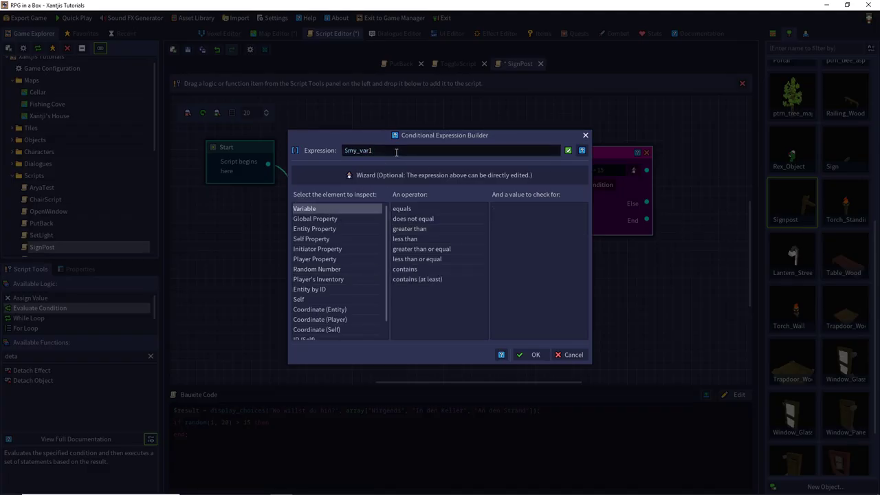
text(= = 1)
double_click(362, 153)
text($result)
click(535, 354)
drag(34, 308, 534, 300)
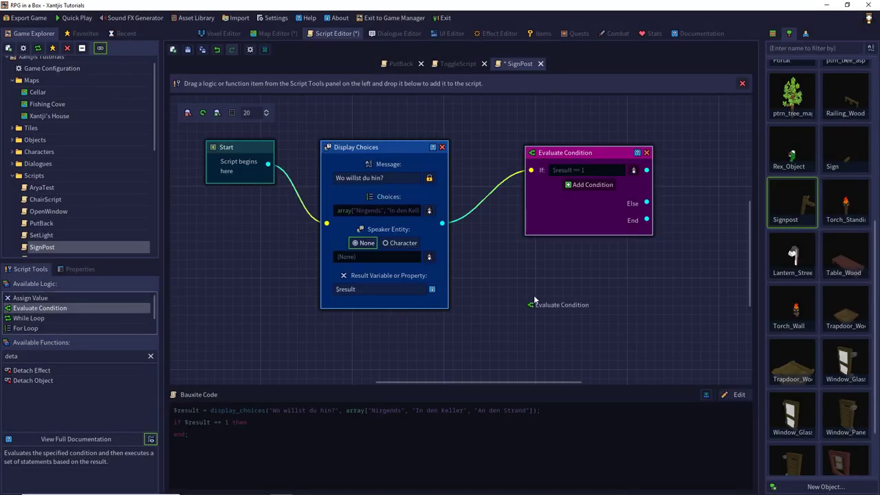
drag(588, 290, 554, 267)
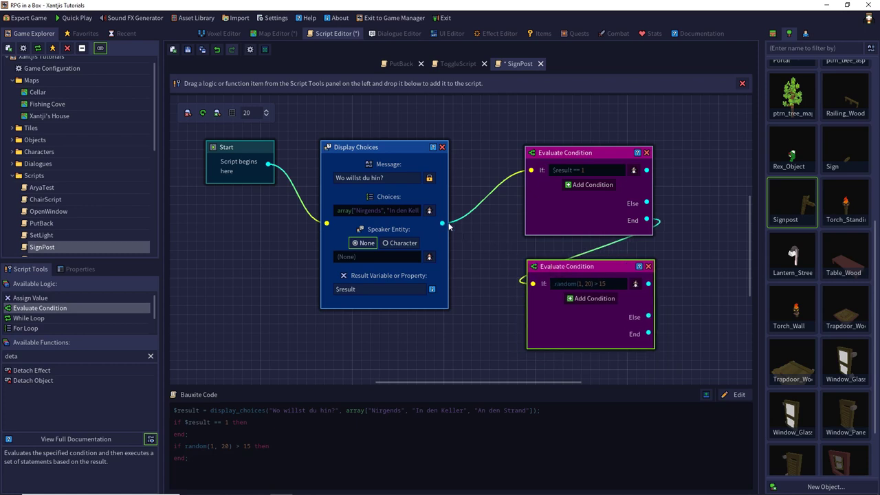
click(647, 266)
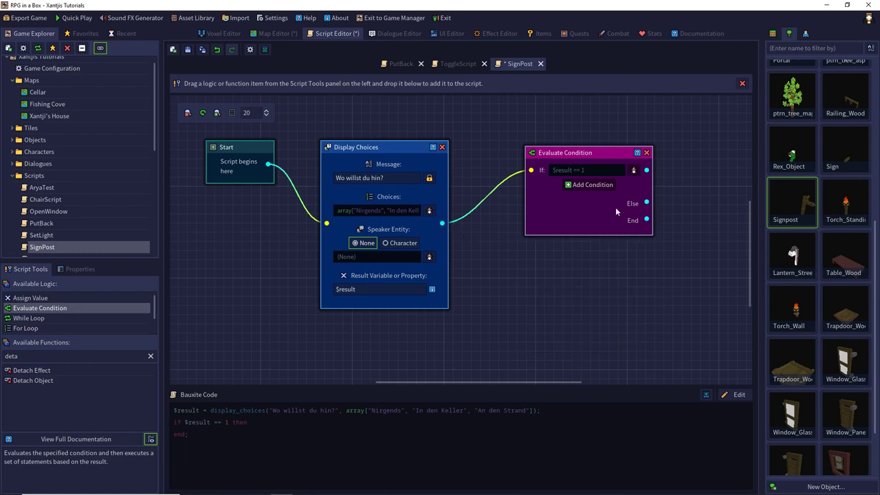
- Add an Else If condition to the Evaluate Condition node with the expression $result == 2
click(592, 184)
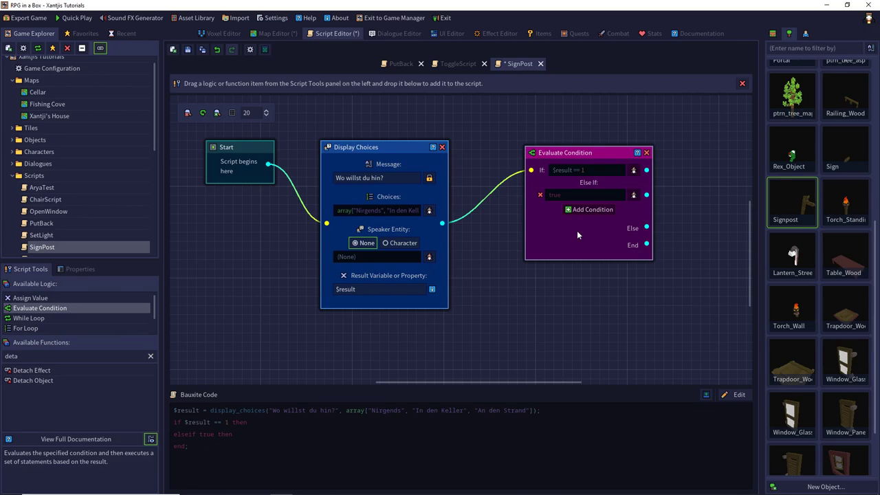
click(633, 195)
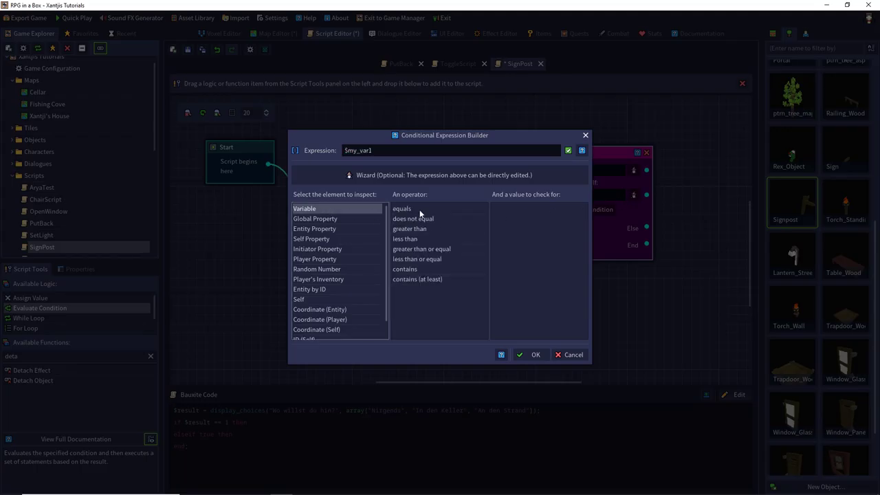
click(403, 209)
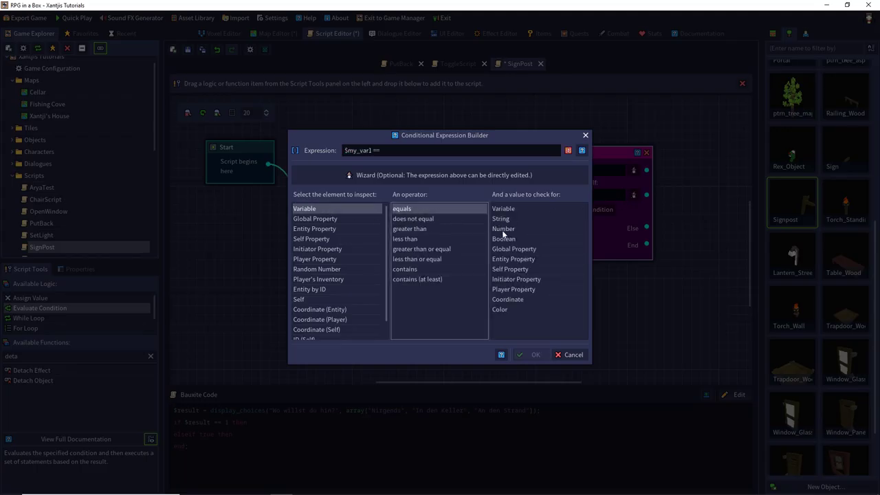
click(503, 230)
double_click(382, 151)
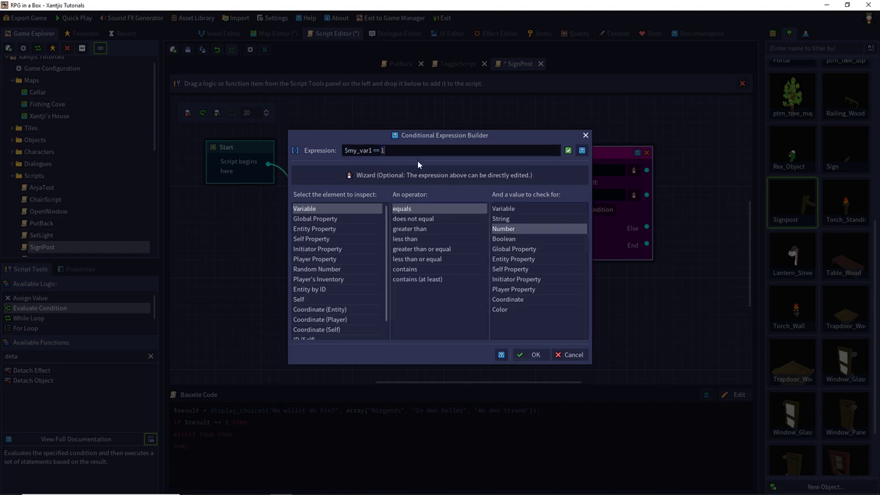
text(2)
double_click(366, 150)
text($resul)
click(530, 355)
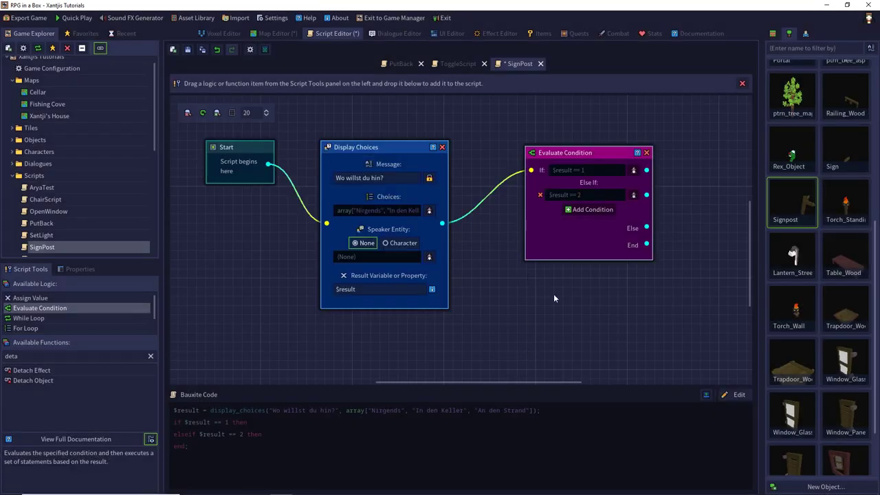
- Find the Load Map function and add two Load Map nodes, stacked one above the other beside Evaluate Condition
middle_drag(593, 294, 355, 297)
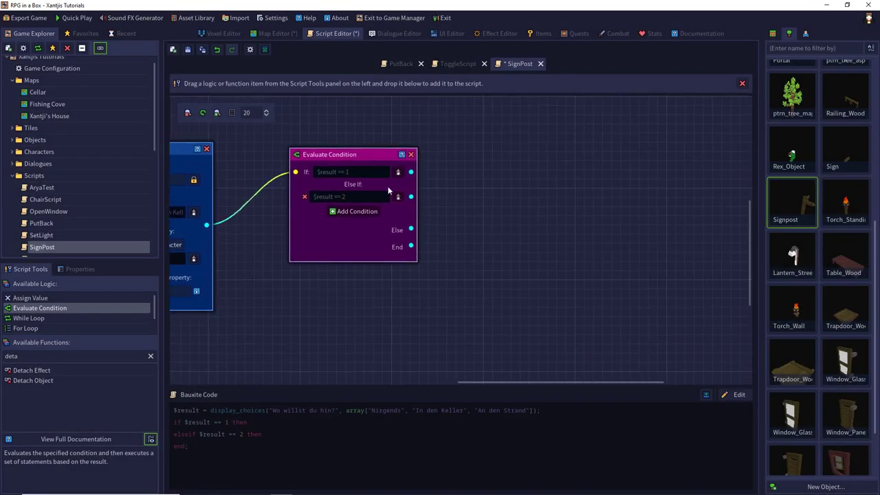
double_click(33, 355)
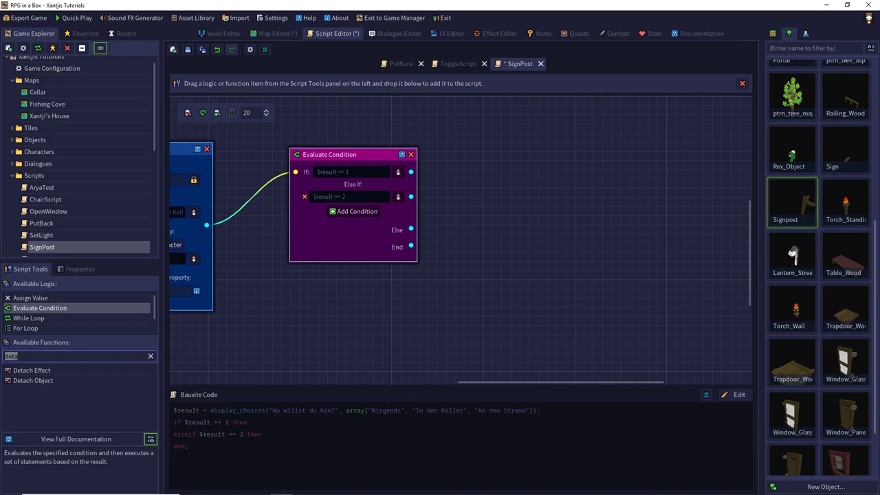
text(load)
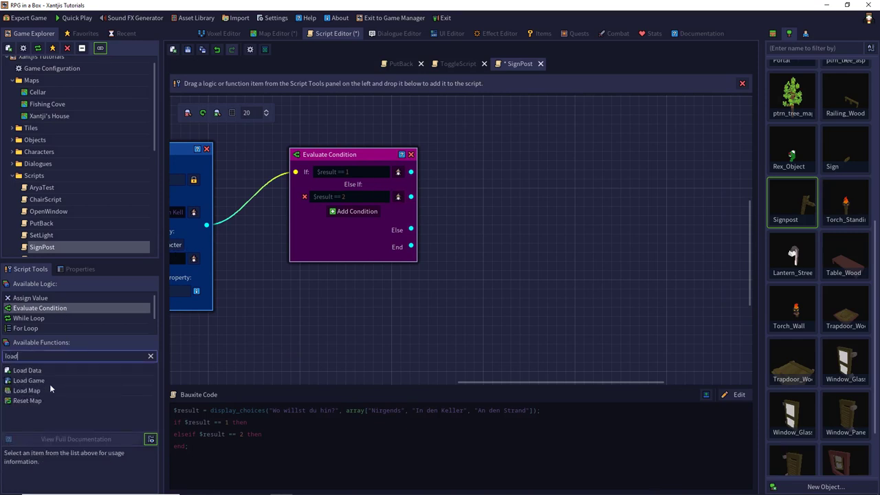
drag(50, 389, 505, 178)
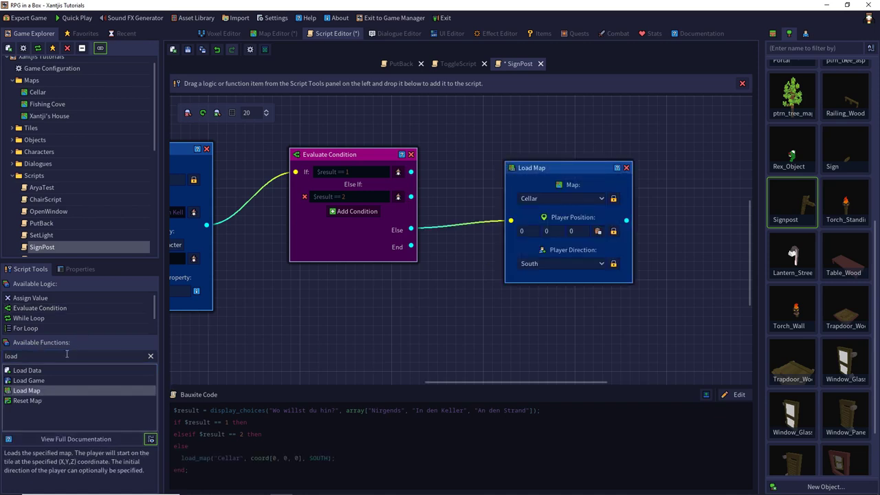
drag(38, 391, 548, 201)
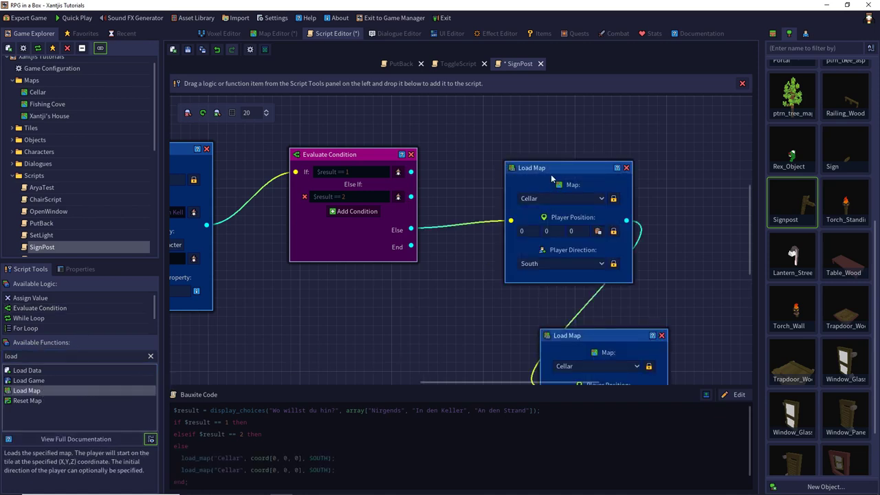
drag(588, 336, 540, 298)
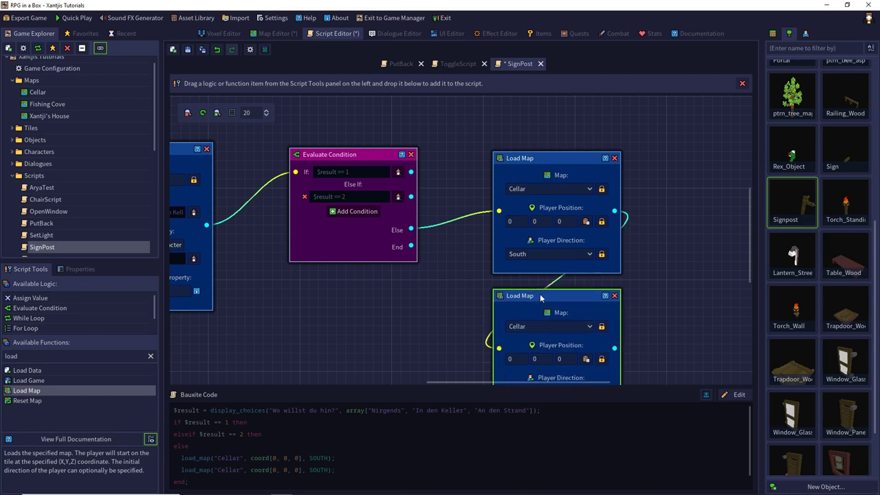
- Connect the If output to the upper Load Map node and the Else If output to the lower one, and save the script
drag(411, 172, 507, 216)
drag(411, 174, 500, 213)
drag(411, 198, 501, 348)
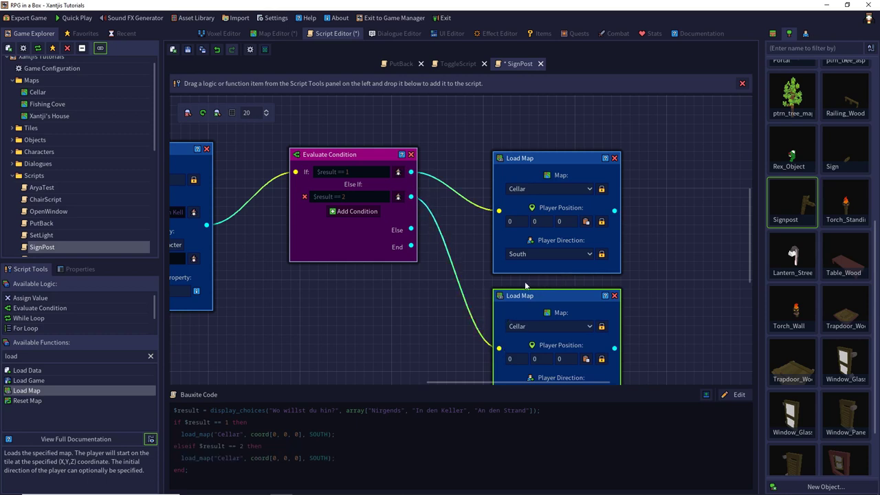
click(189, 53)
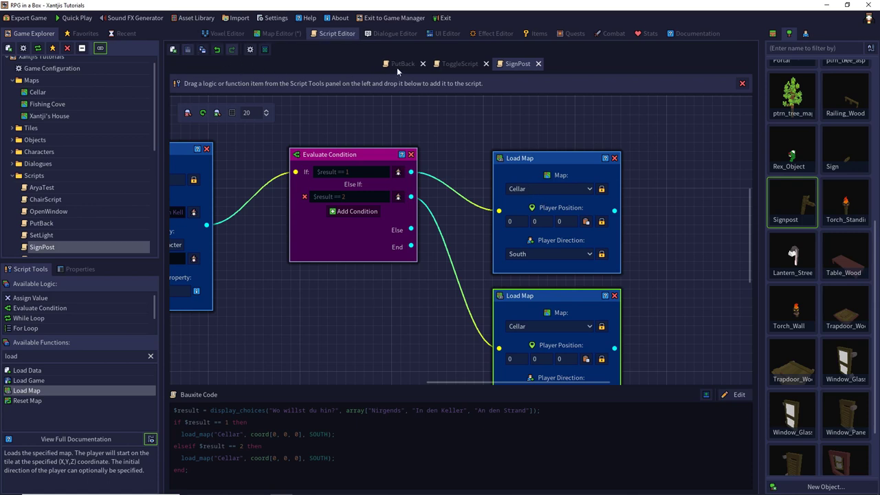
- In the Map Editor, place the framed wooden door object against the north wall of the Cellar map
click(278, 34)
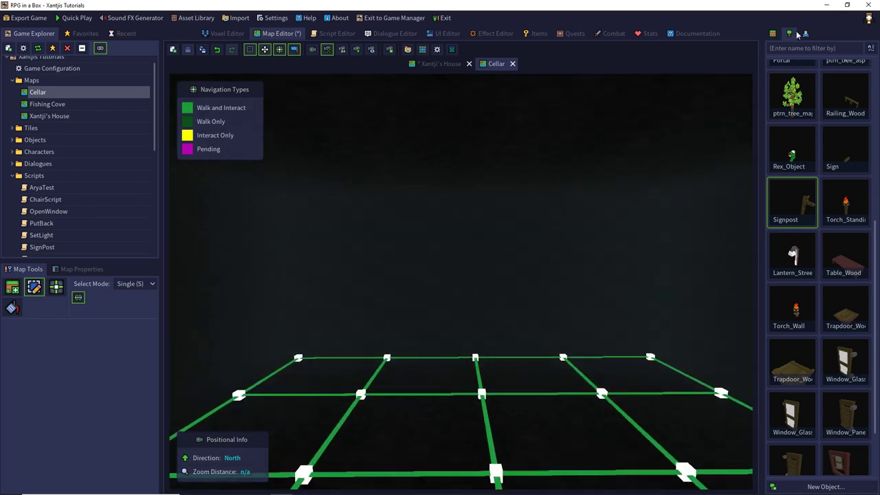
scroll(795, 168, up, 5)
click(794, 180)
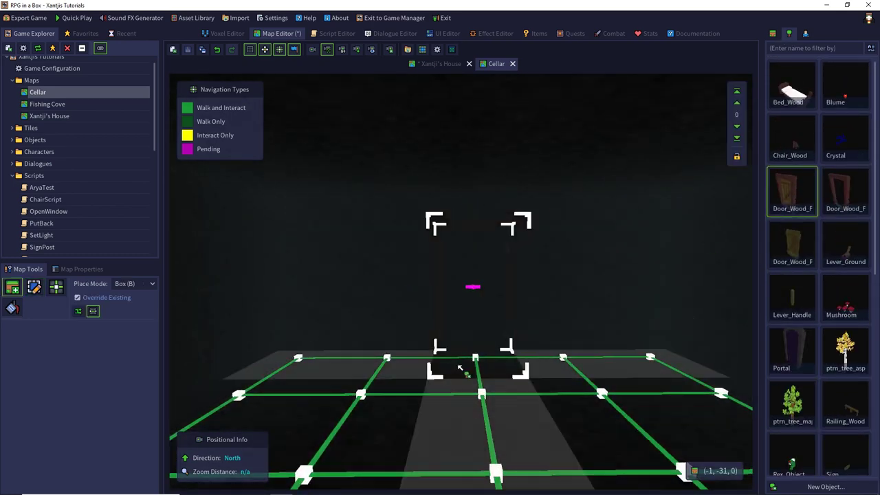
click(458, 356)
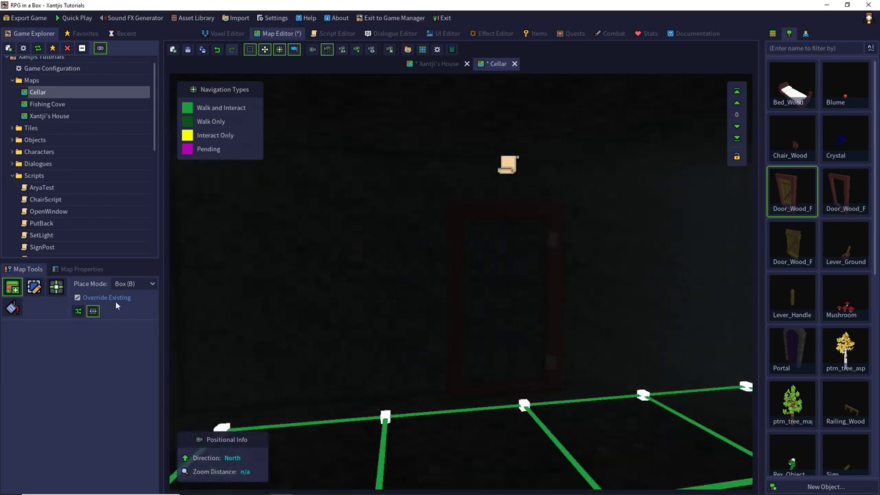
- Select the new Cellar door and assign a Quick Script to its Character interacts event
click(39, 288)
click(505, 210)
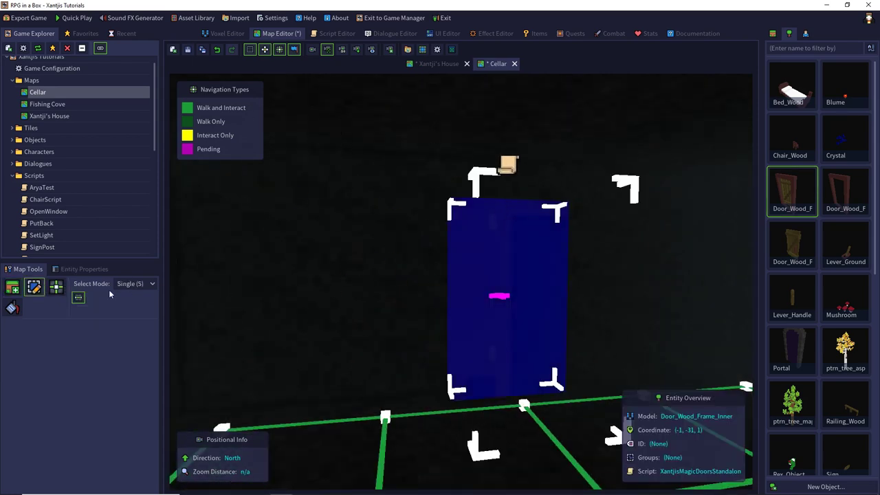
click(81, 268)
click(110, 413)
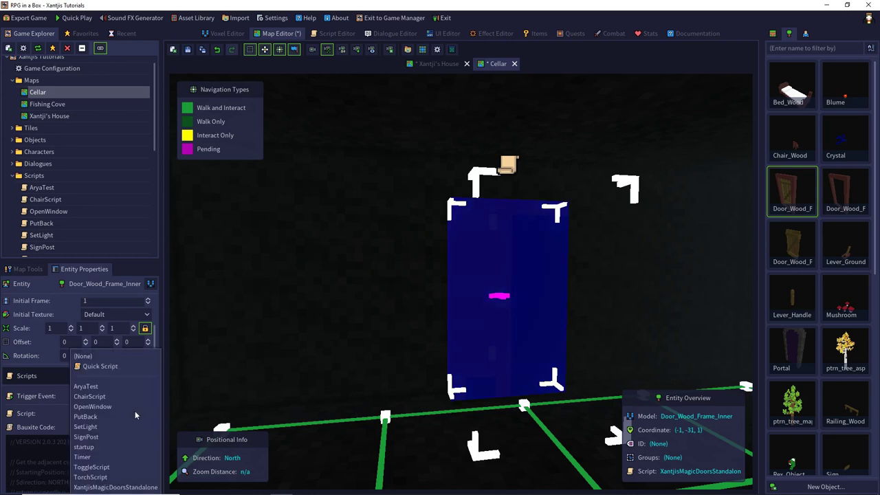
click(98, 368)
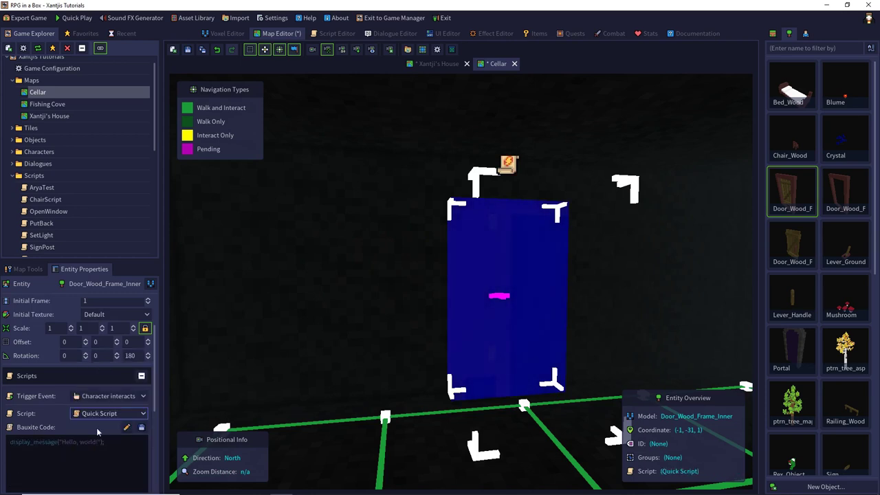
- In the Xantji's House map, copy the coordinate of the sand path tile beside the signpost
click(421, 64)
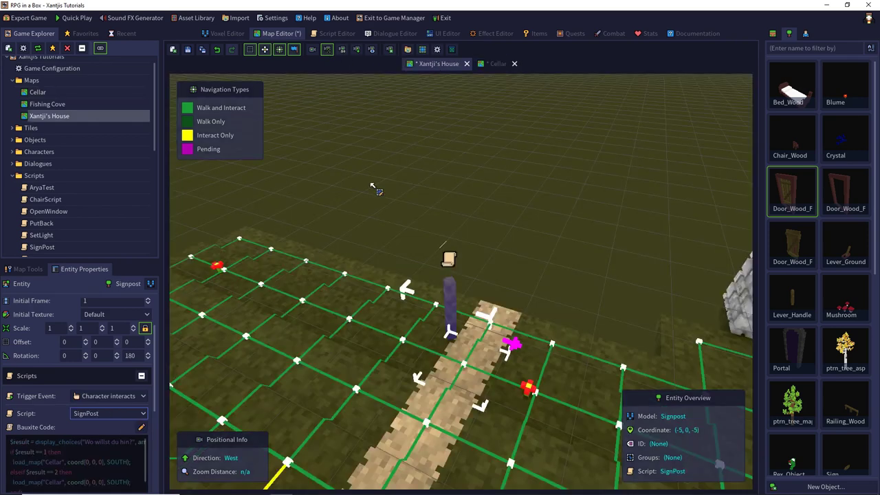
click(30, 270)
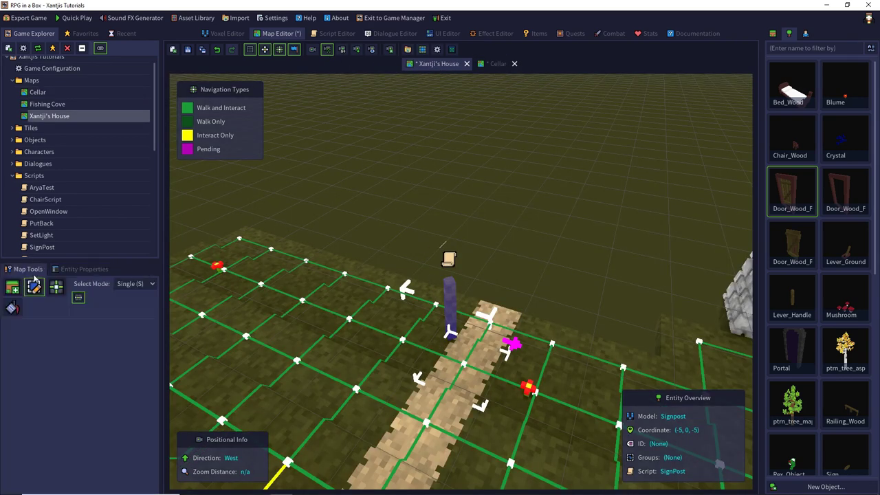
click(504, 335)
right_drag(504, 330, 525, 304)
right_click(445, 303)
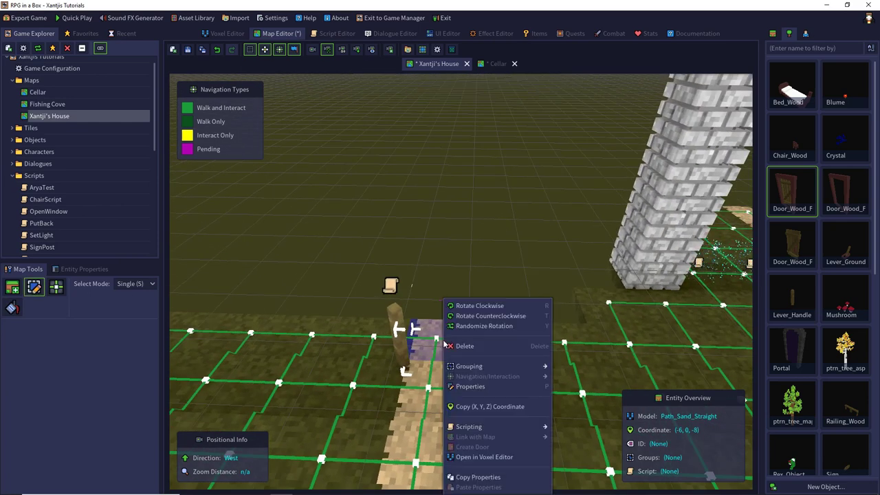
click(481, 407)
- Open the Cellar door's quick script and replace its default display_message line with a Load Map call
click(495, 65)
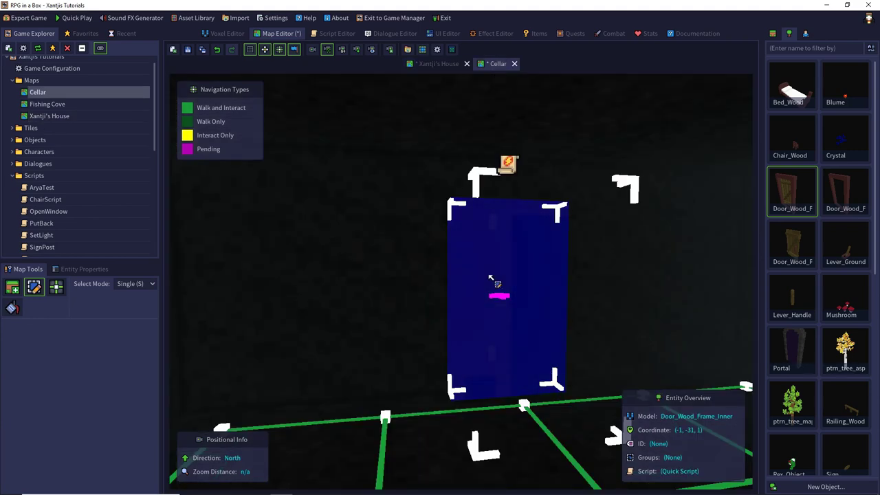
click(554, 282)
click(103, 272)
click(127, 427)
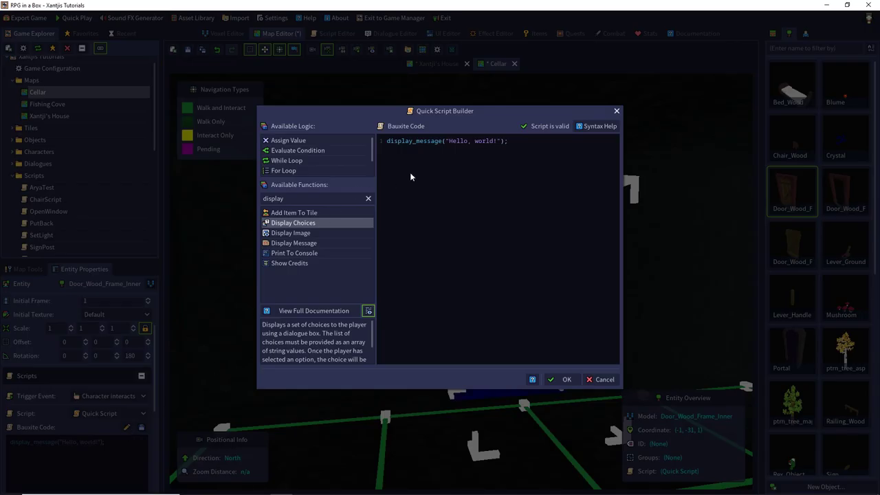
drag(517, 141, 327, 132)
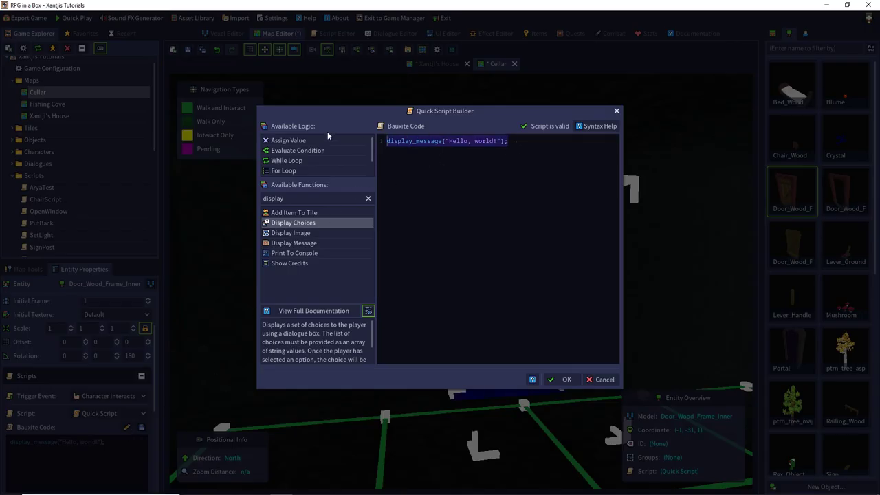
double_click(299, 199)
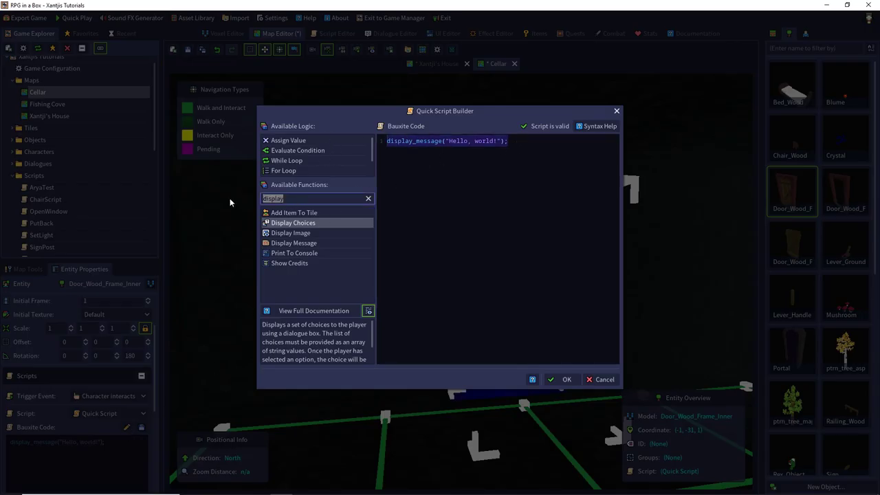
text(load)
double_click(285, 233)
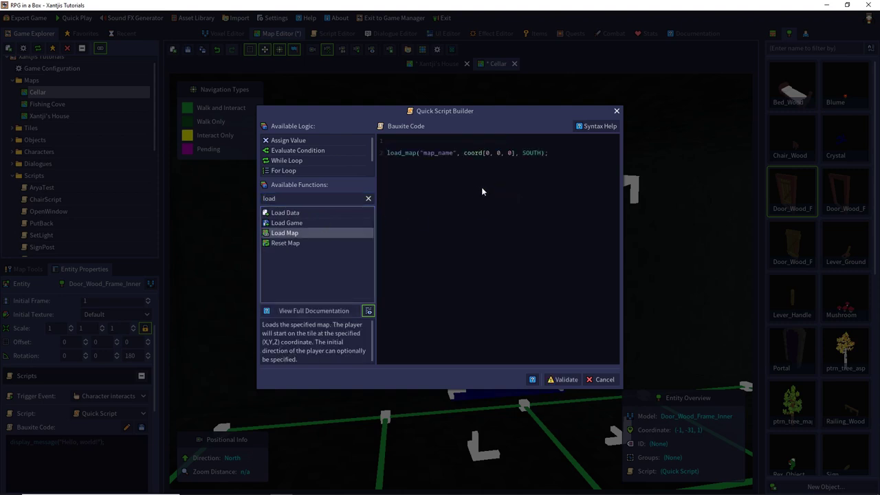
- Set the load_map call's map name to "Xantji's House" and replace its coordinate with the copied coord[-6, 0, -8]
double_click(440, 153)
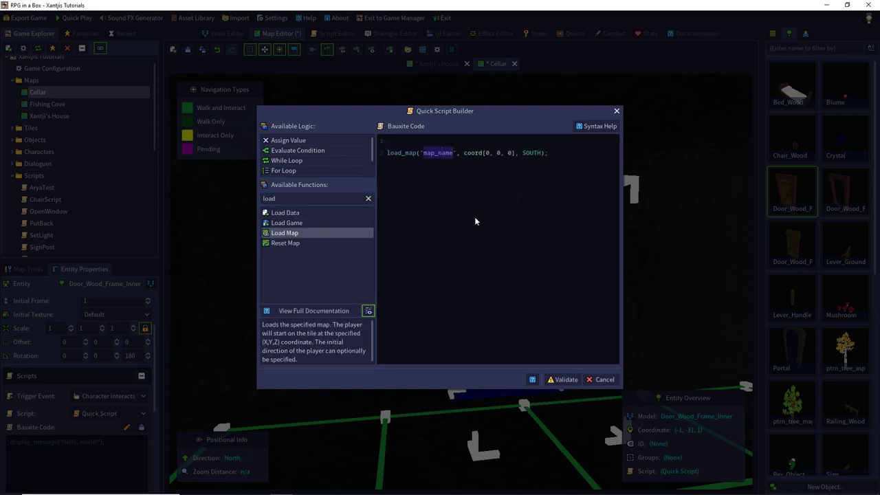
text(Xantji)
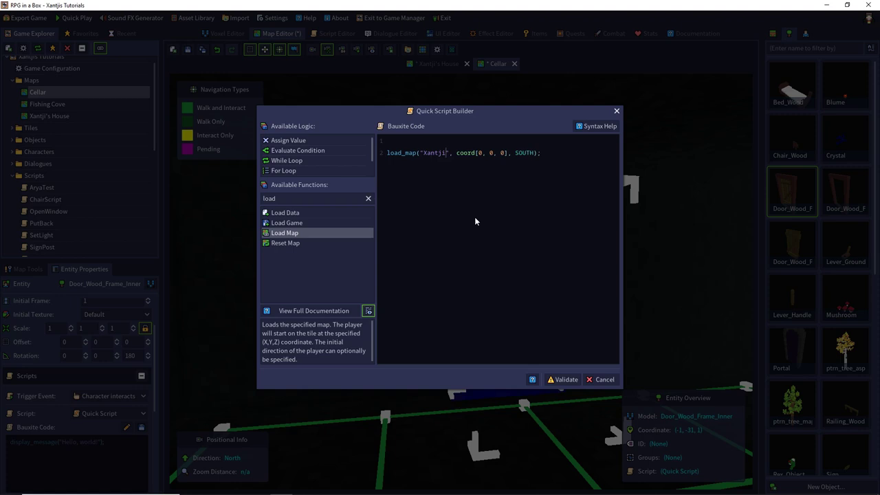
text('s House)
key(Right)
key(Right)
key(Right)
key(shift+Right)
key(shift+Right)
key(shift+Right)
key(shift+Right)
key(shift+Right)
key(shift+Right)
key(shift+Right)
key(shift+Right)
key(shift+Right)
key(shift+Right)
key(shift+Right)
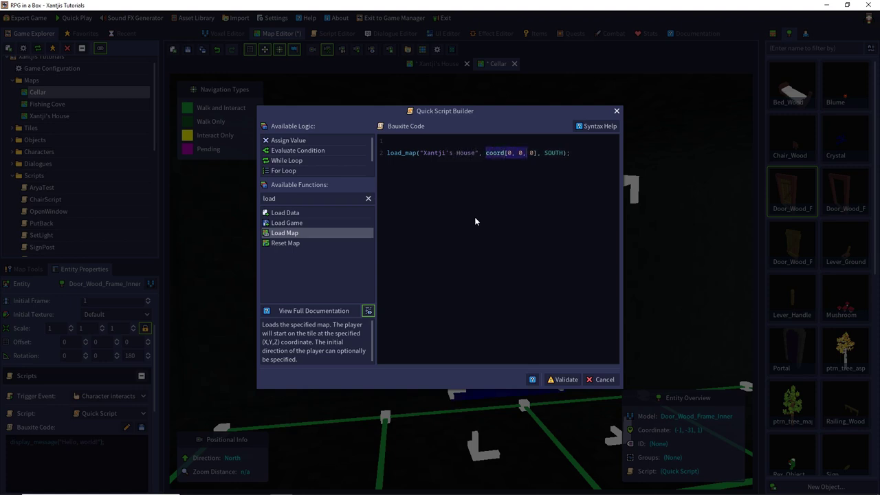
key(shift+Right)
key(shift+Right)
key(shift+Right)
key(shift+Right)
key(shift+Right)
key(ctrl+v)
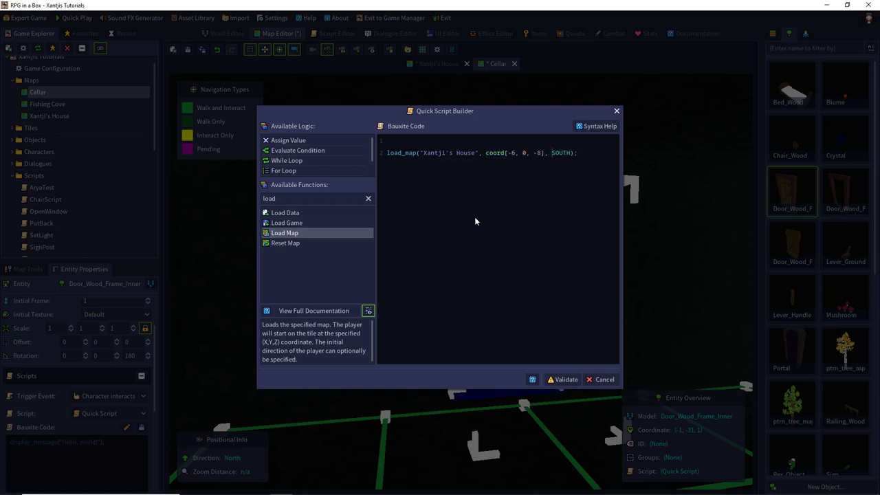
- Set the load_map direction to WEST, remove the blank first line, then validate and accept the quick script
key(shift+Right)
key(shift+Right)
key(shift+Right)
key(shift+Right)
key(shift+Right)
text(WESTZ)
key(BackSpace)
key(Delete)
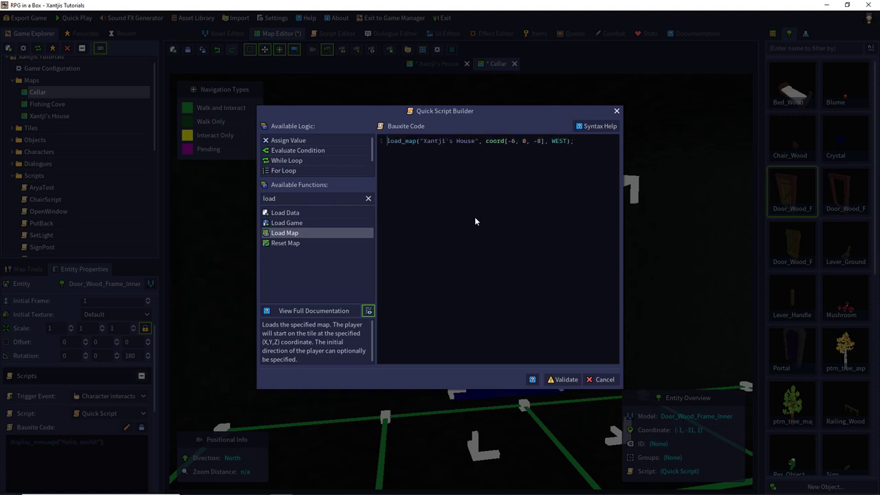
click(564, 378)
click(564, 378)
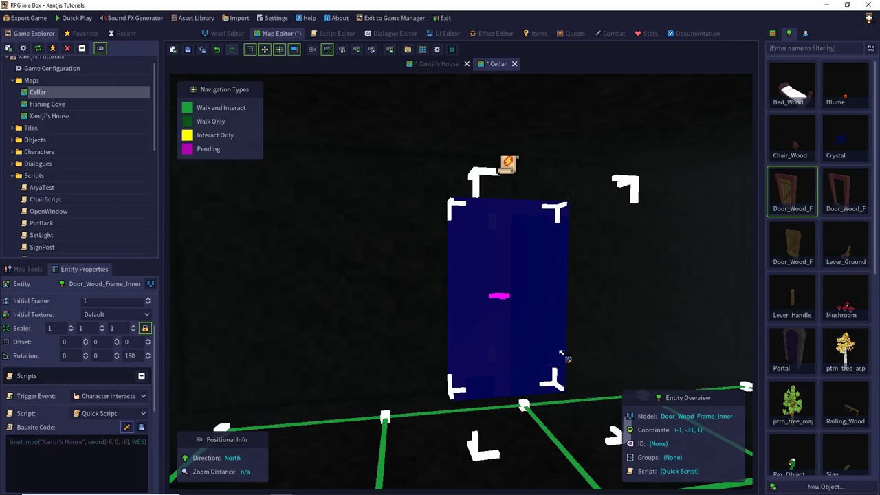
- In the Cellar map, copy the coordinate of the stone floor block directly in front of the door
click(519, 429)
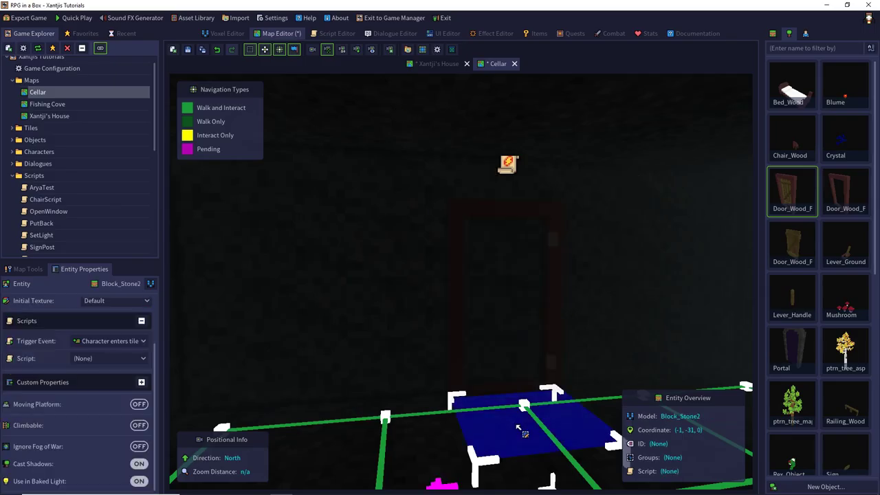
right_click(518, 427)
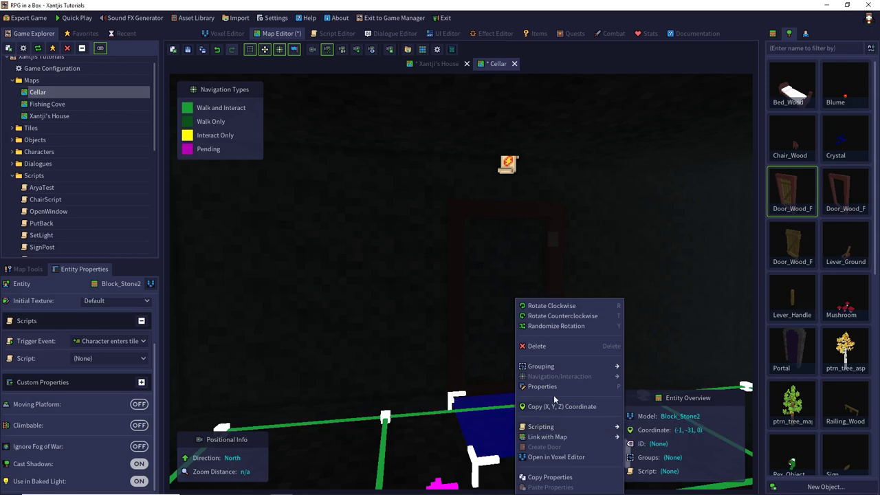
click(486, 370)
right_drag(448, 333, 626, 163)
- Open the signpost's SignPost script from Xantji's House, paste -1, -31, 0 as the first Load Map's player position, and save the script
click(436, 63)
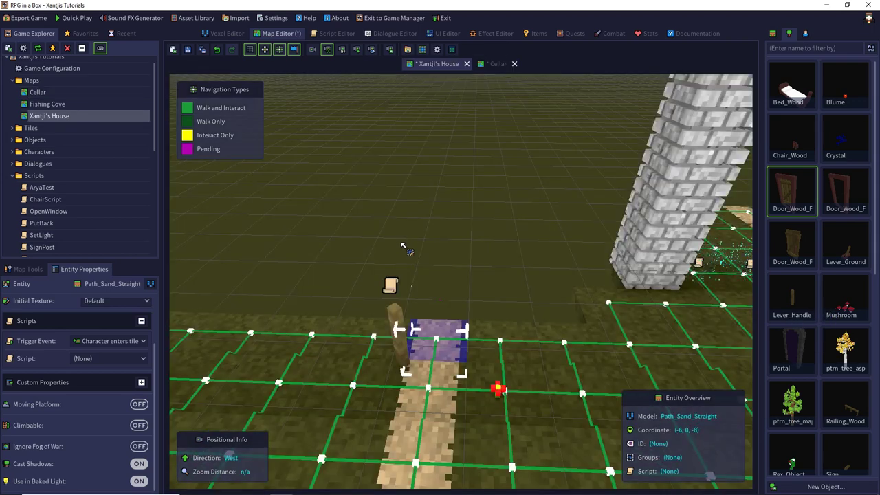
click(394, 324)
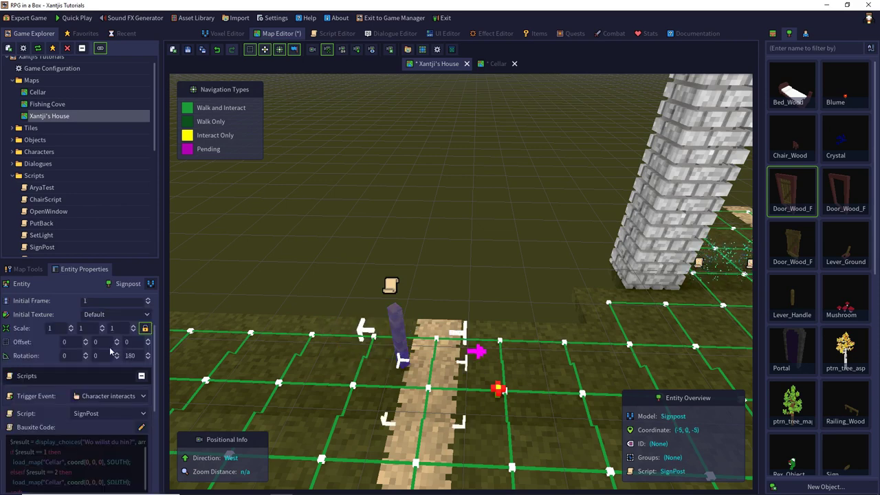
click(142, 428)
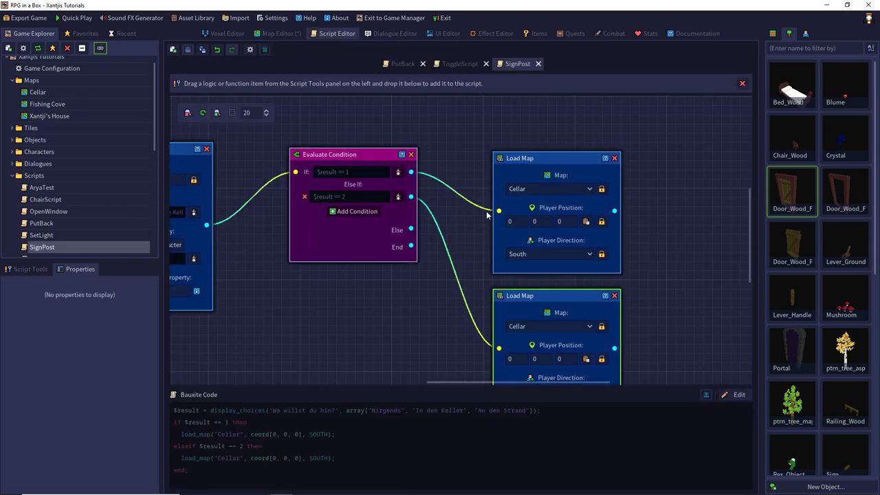
click(586, 222)
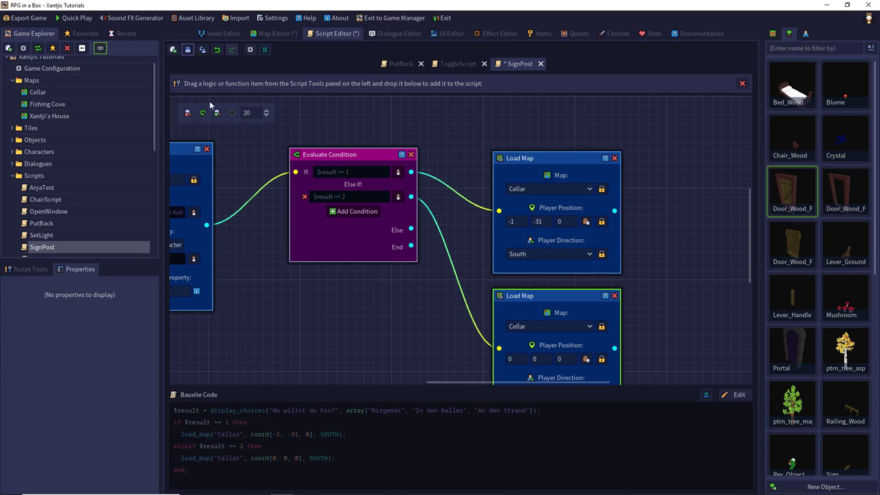
key(ctrl+s)
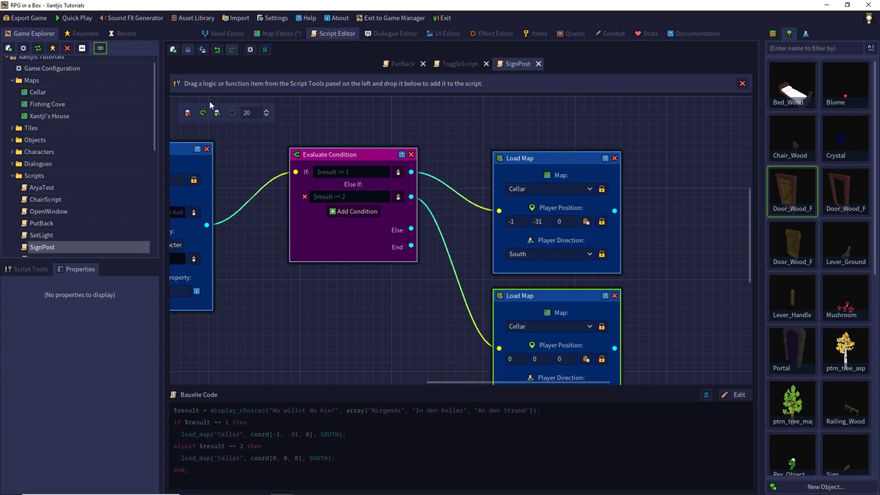
- Open the Fishing Cove map and copy the coordinate of the last sand path tile at the island's edge
double_click(48, 104)
scroll(493, 191, up, 2)
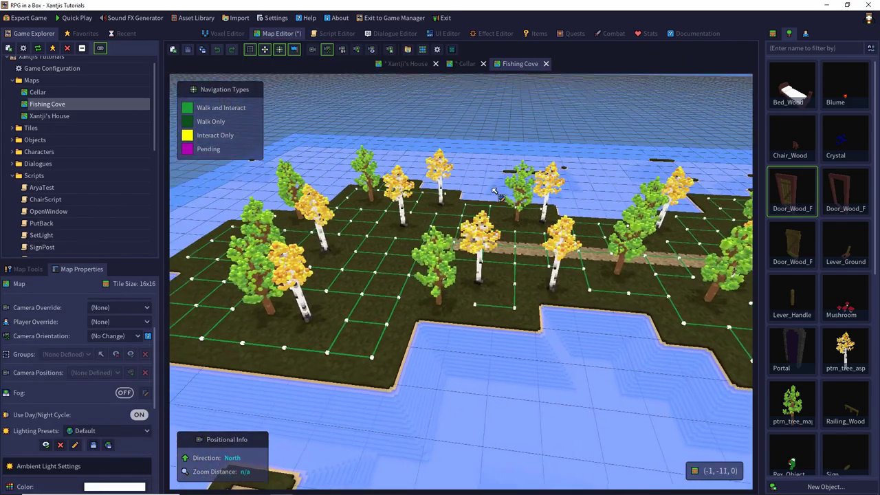
middle_drag(494, 191, 450, 141)
scroll(614, 150, up, 5)
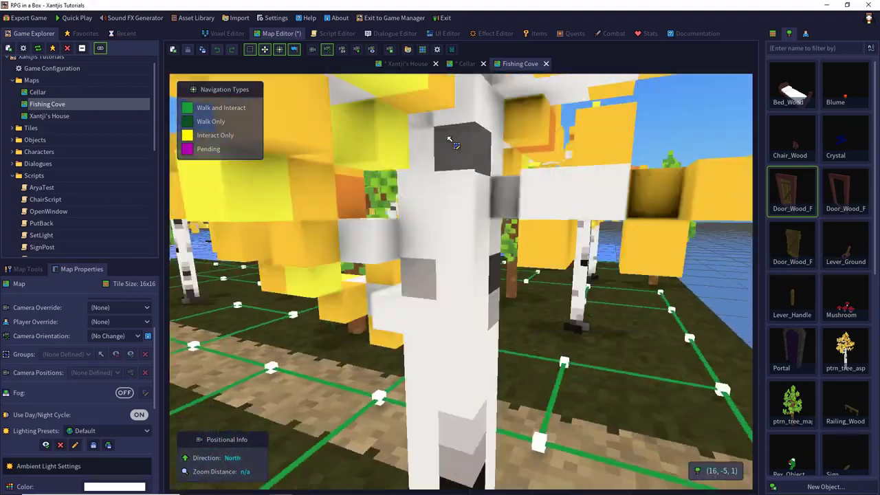
scroll(451, 141, down, 6)
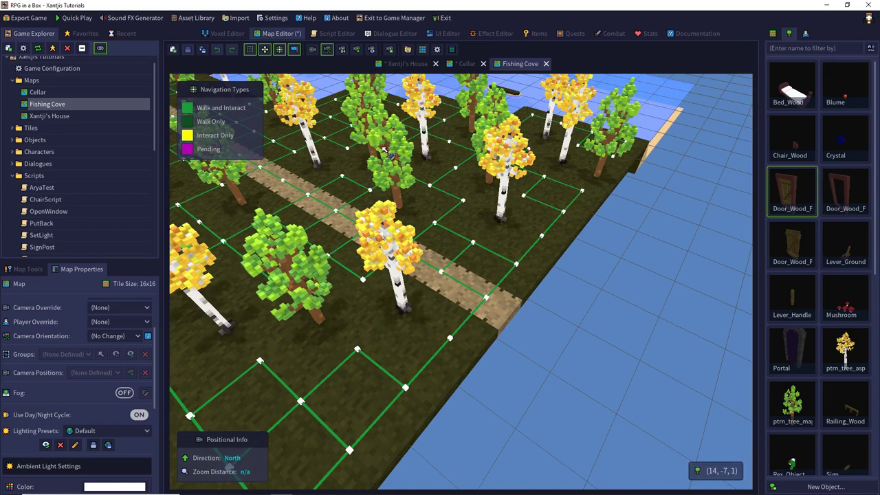
scroll(440, 203, up, 2)
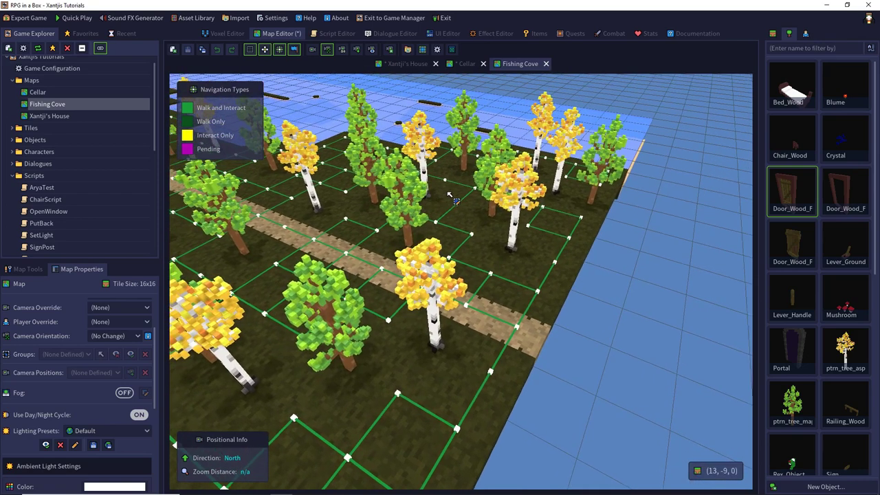
click(27, 270)
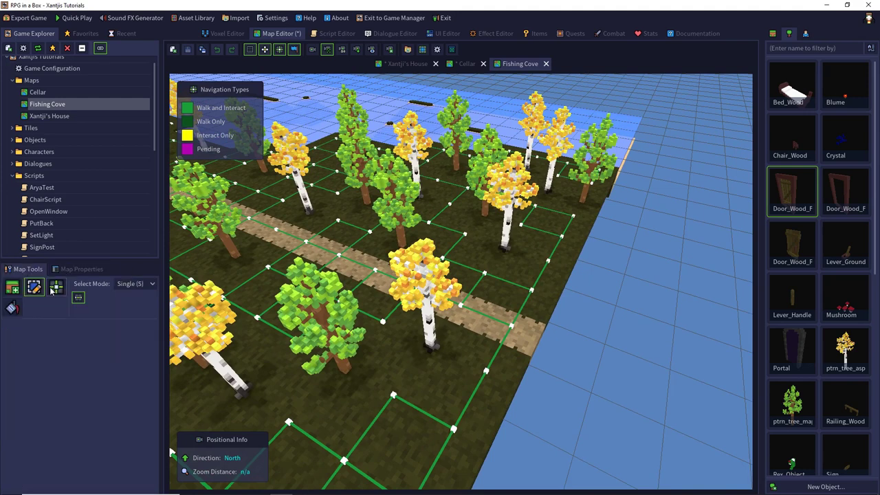
click(525, 334)
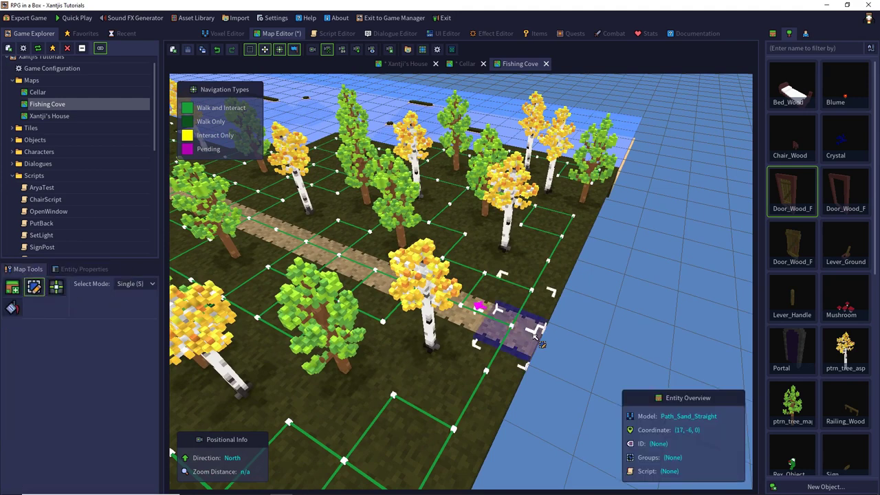
right_click(532, 335)
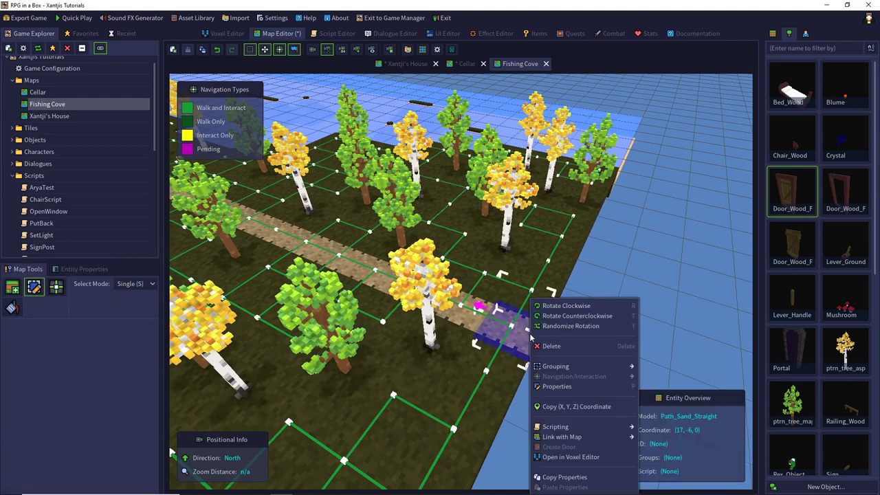
click(554, 408)
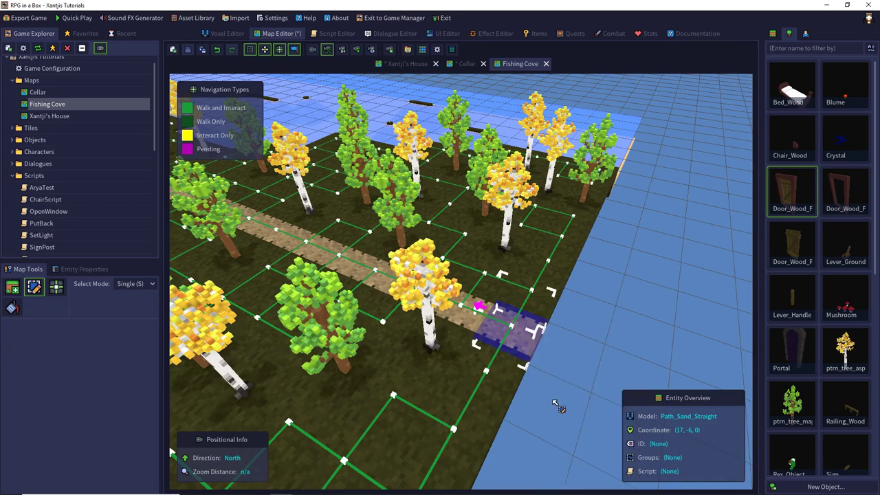
middle_drag(555, 406, 425, 292)
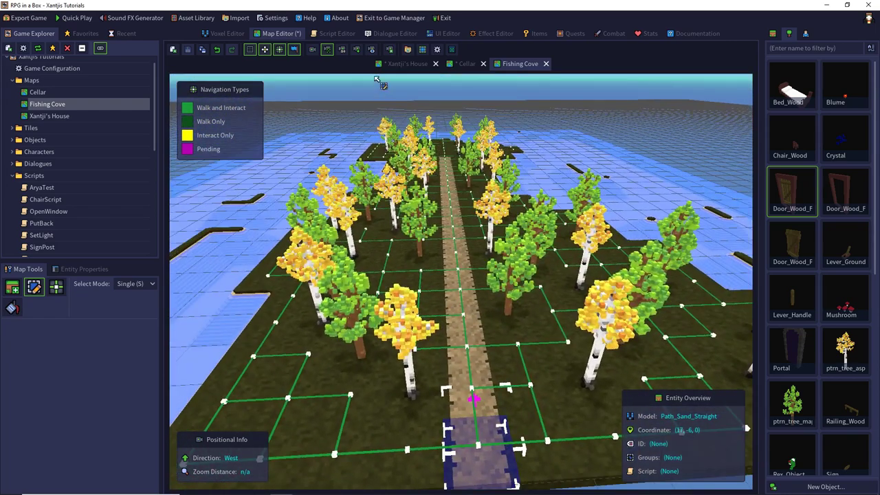
- Reopen the SignPost script from the signpost and paste 17, -6, 0 as the second Load Map's player position
click(403, 64)
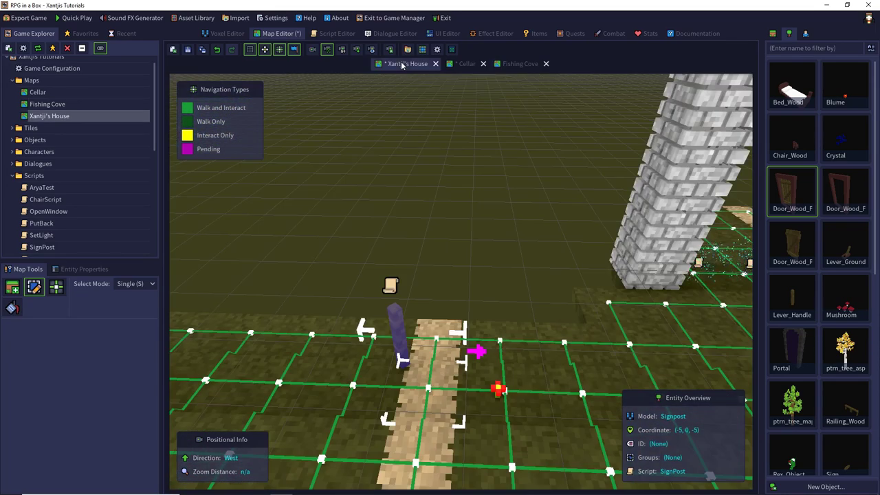
click(84, 268)
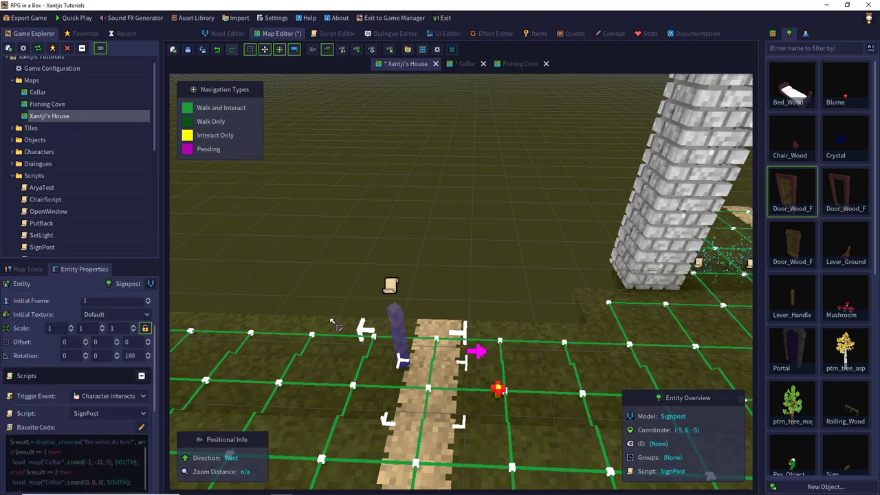
click(141, 427)
click(527, 328)
click(556, 339)
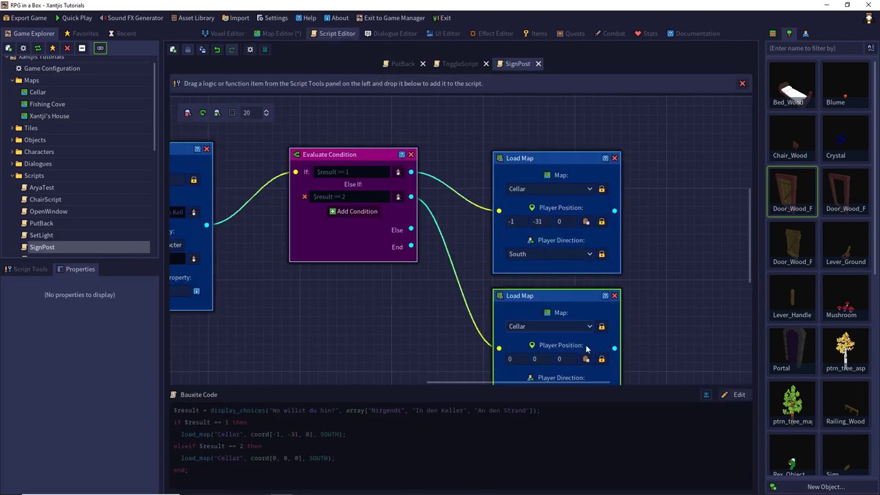
click(586, 359)
- Set the second Load Map's player direction to West and its map to Fishing Cove, then save the script
scroll(560, 316, down, 3)
click(523, 335)
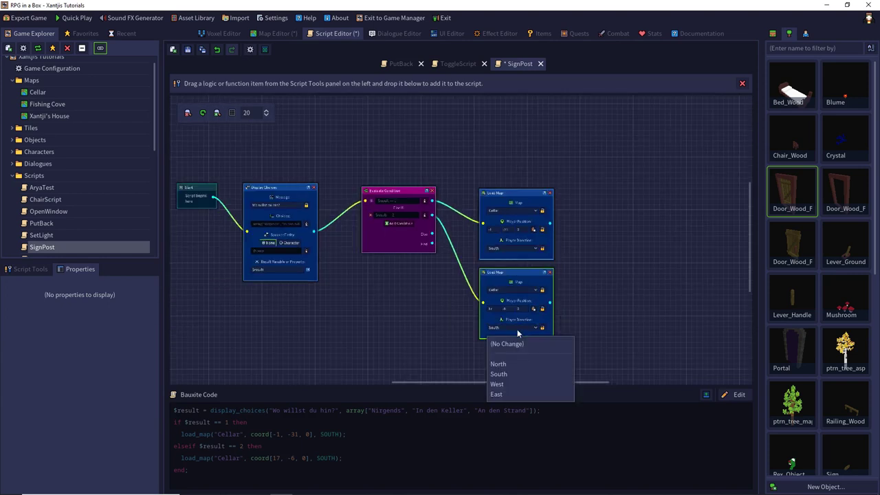
click(508, 392)
scroll(466, 310, up, 2)
scroll(466, 315, up, 1)
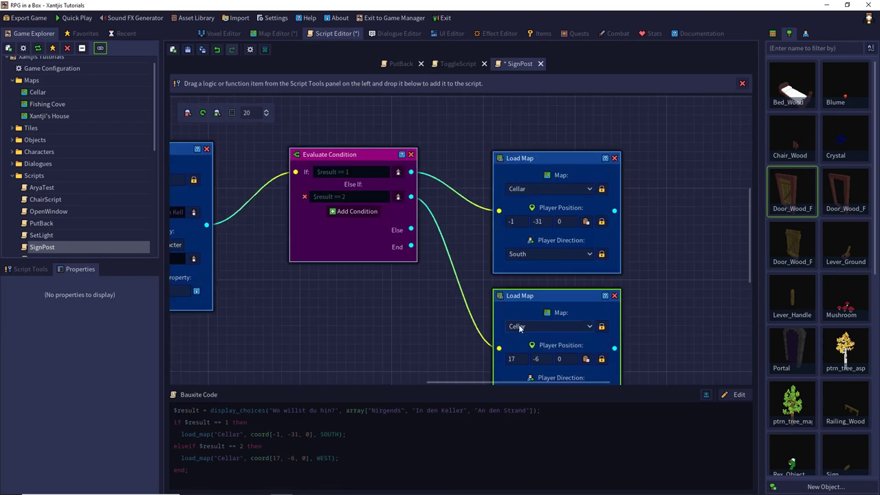
click(526, 328)
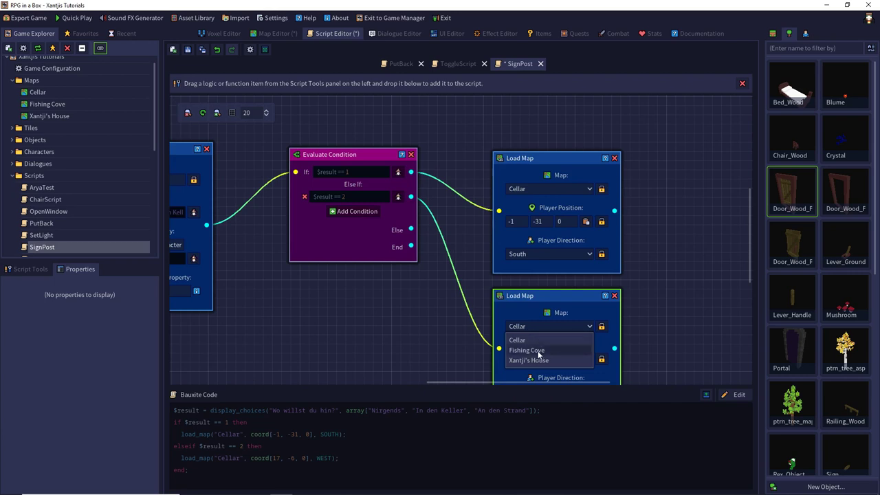
click(537, 350)
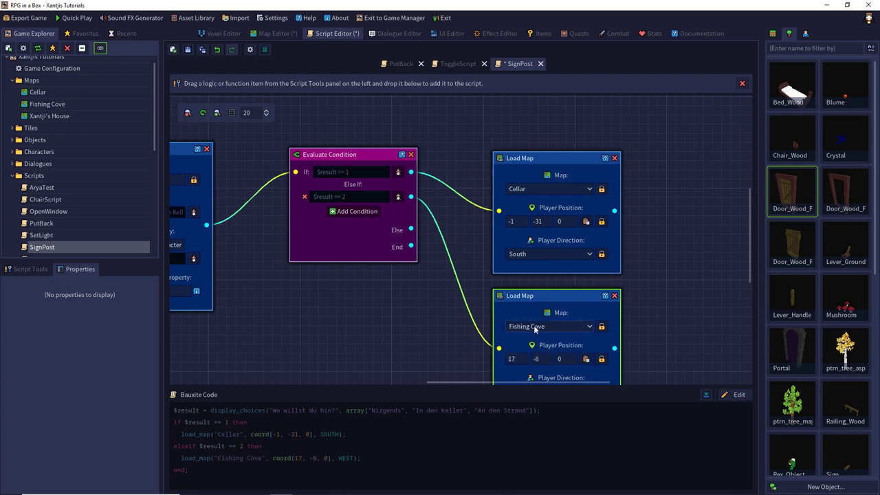
click(187, 49)
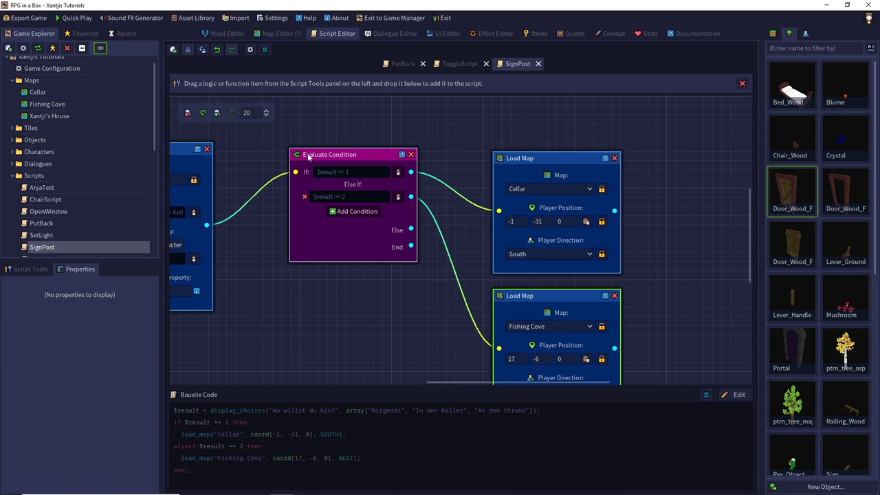
- Save the unsaved changes in the Xantji's House and Cellar maps before play-testing
click(76, 18)
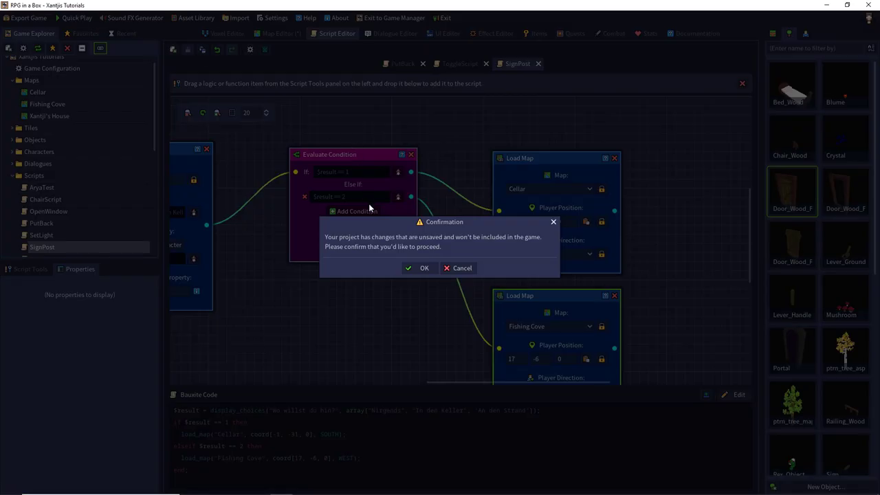
click(458, 268)
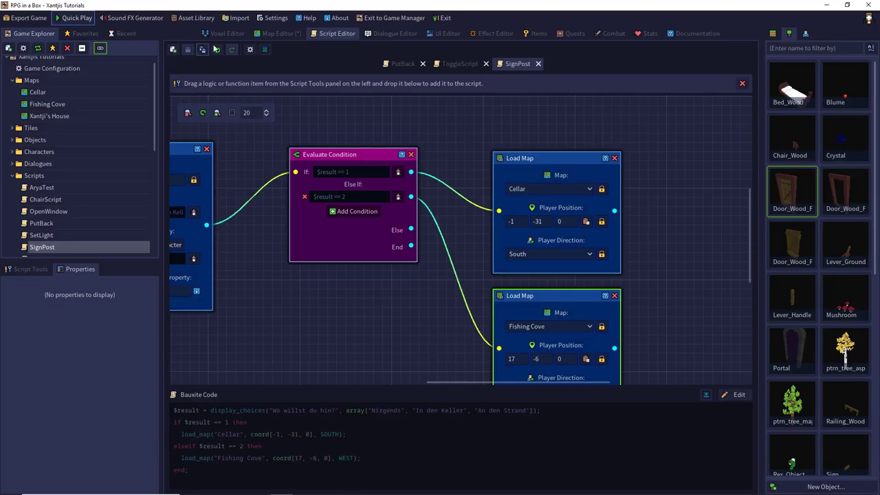
click(276, 34)
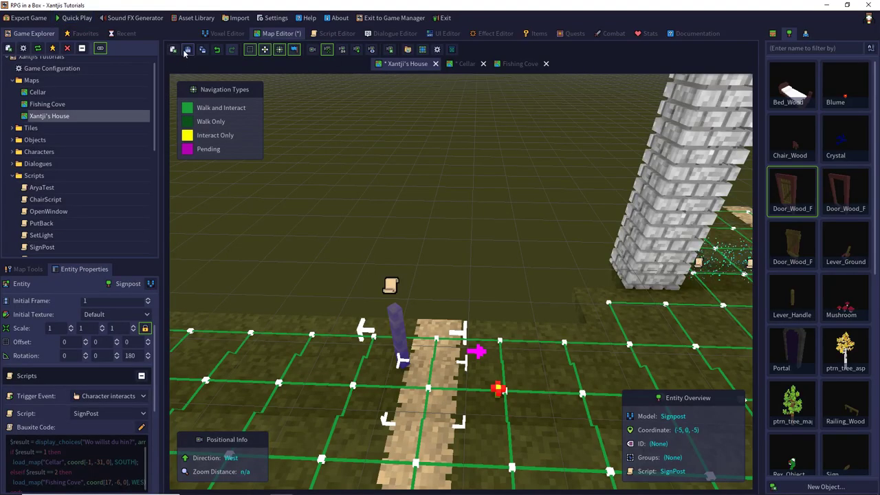
click(466, 64)
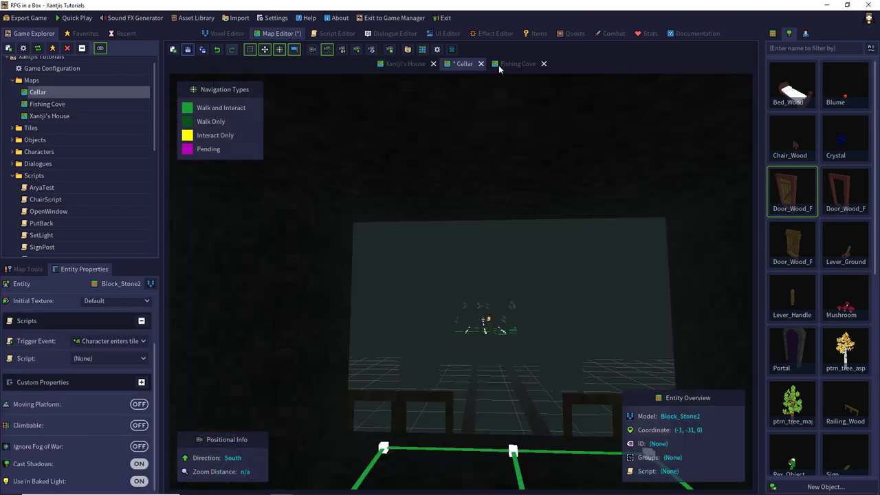
key(ctrl+s)
- Play-test the project with a new game, walk to the signpost and choose "Nirgends" in its dialog
click(77, 17)
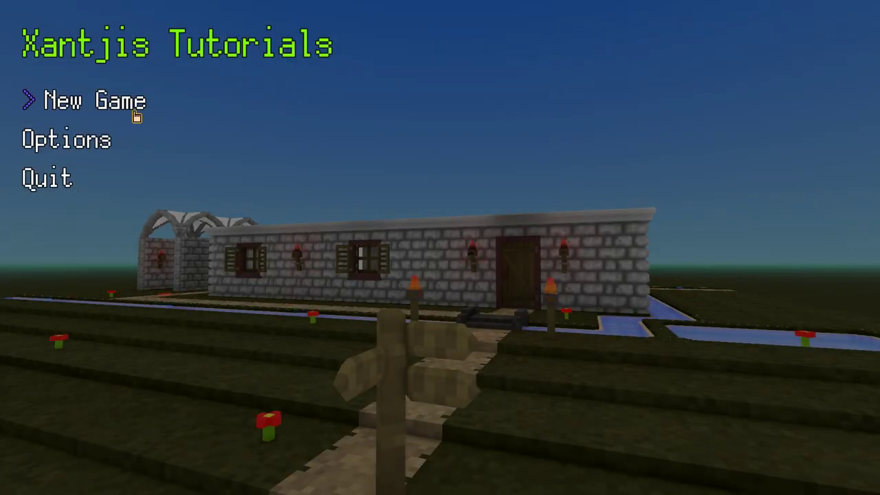
click(138, 110)
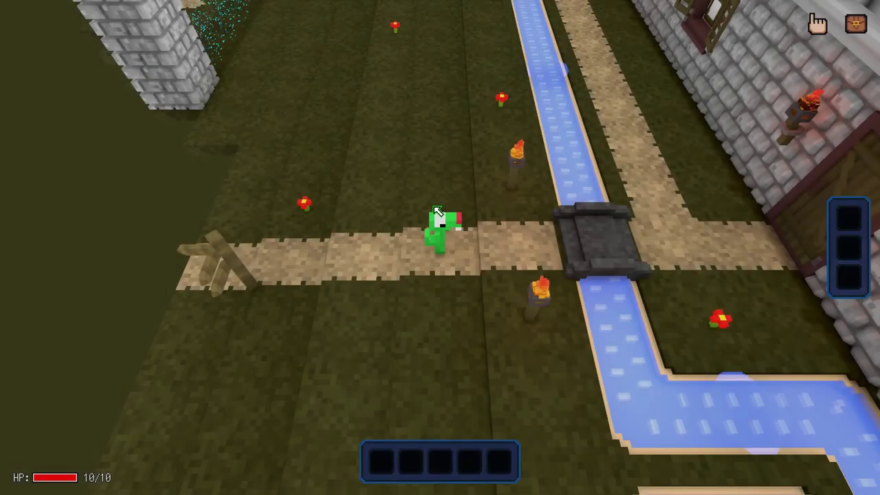
key(a)
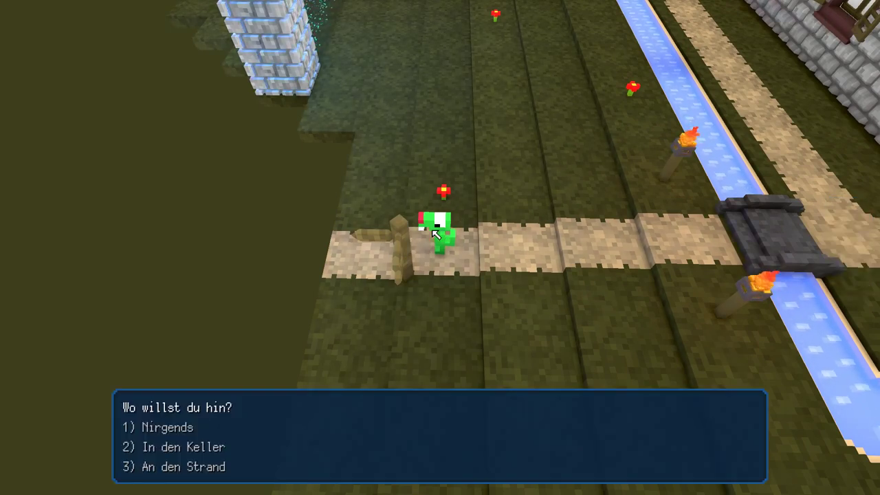
click(193, 428)
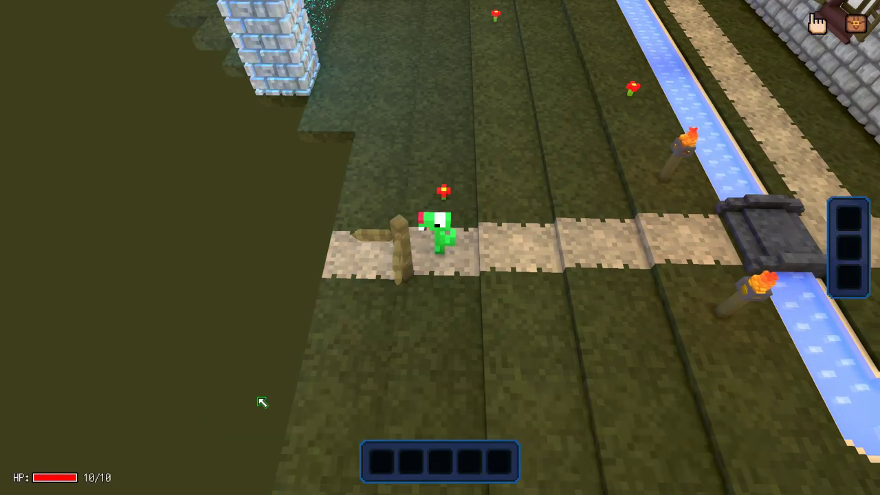
- Interact with the signpost again, choose "In den Keller" and walk forward in the Cellar
click(404, 239)
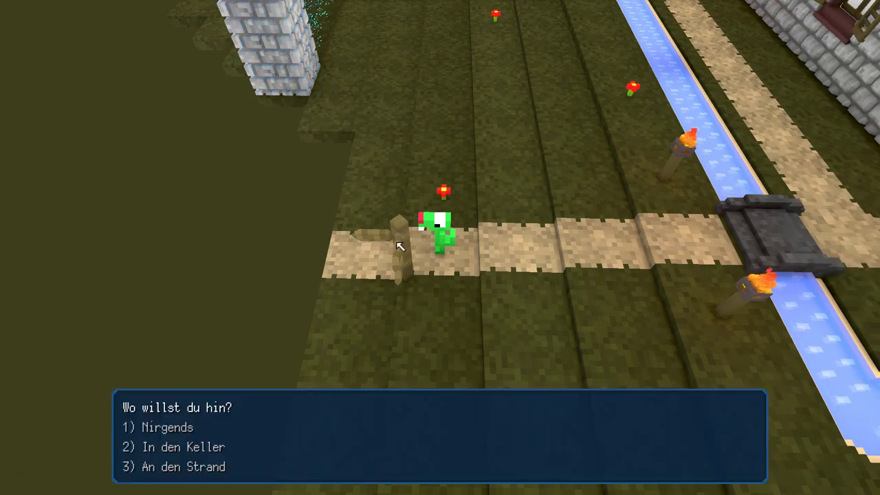
click(168, 447)
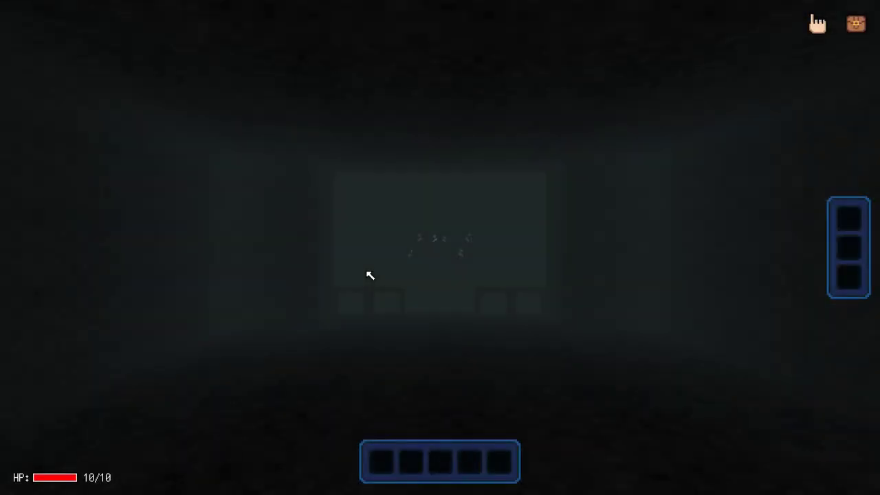
key(w)
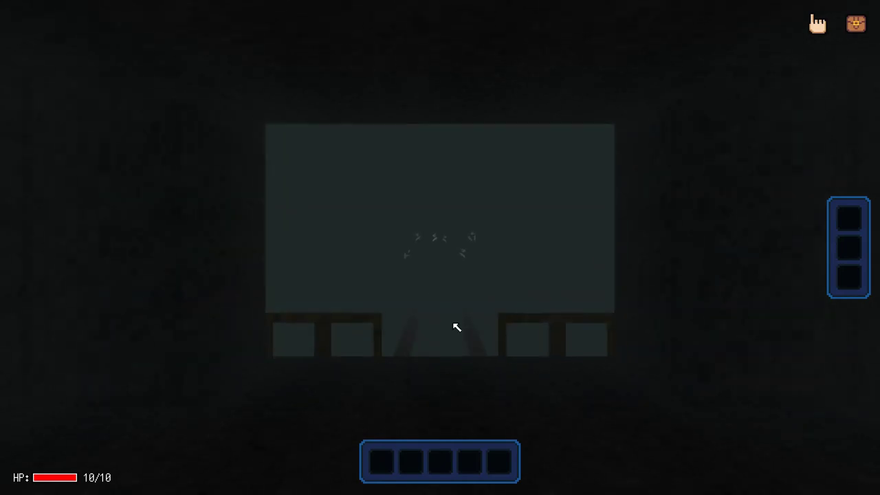
- Walk through the Cellar to its wooden door and go through it back to Xantji's House
key(w)
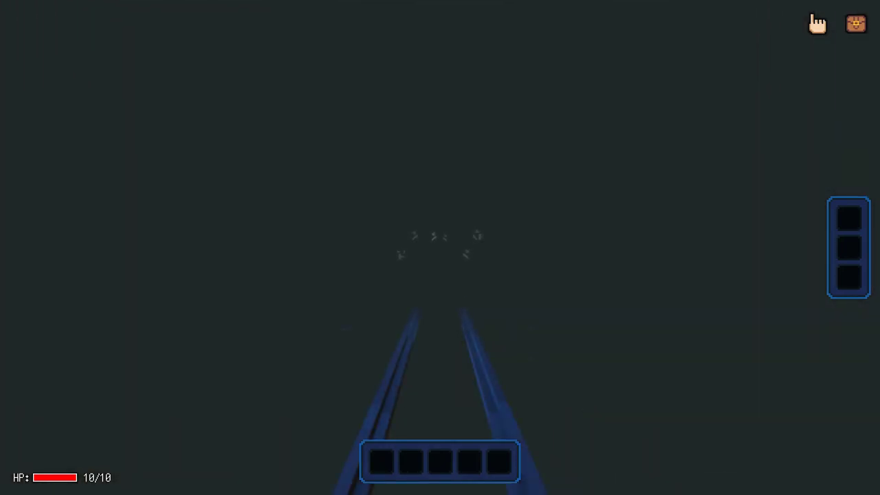
key(a)
key(w)
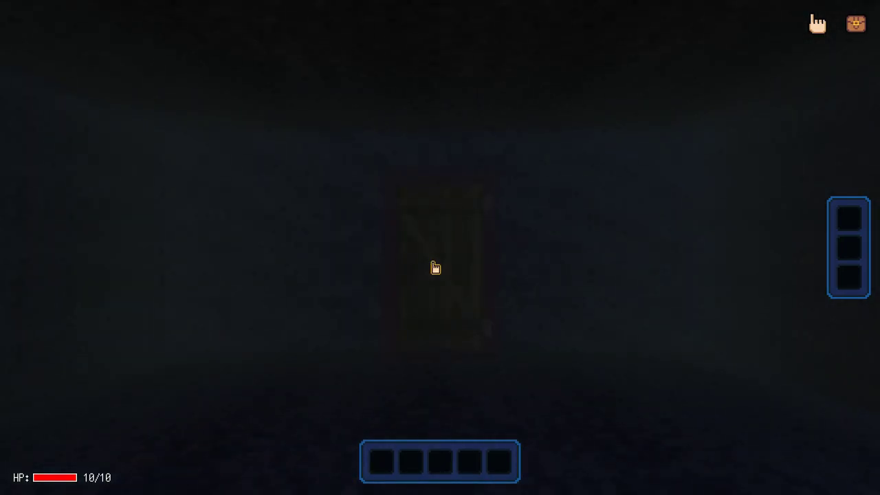
key(w)
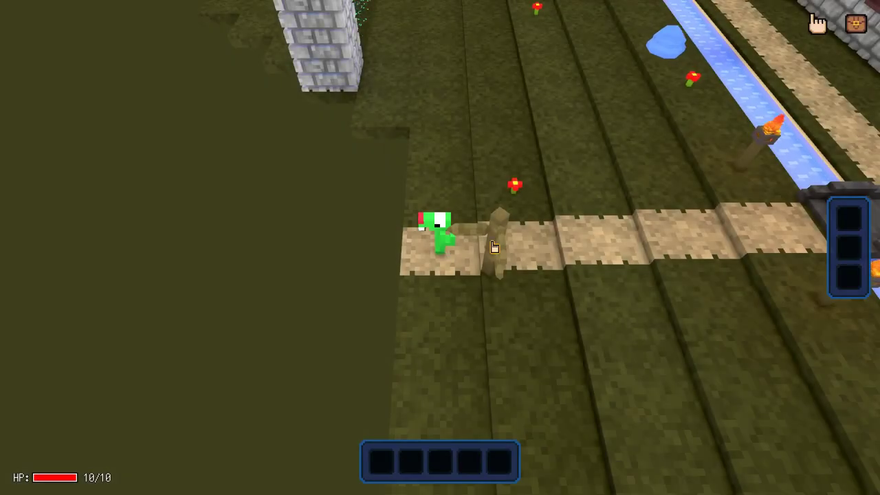
- Travel from the signpost to Fishing Cove, walk a little along its path and quit the play-test
click(206, 470)
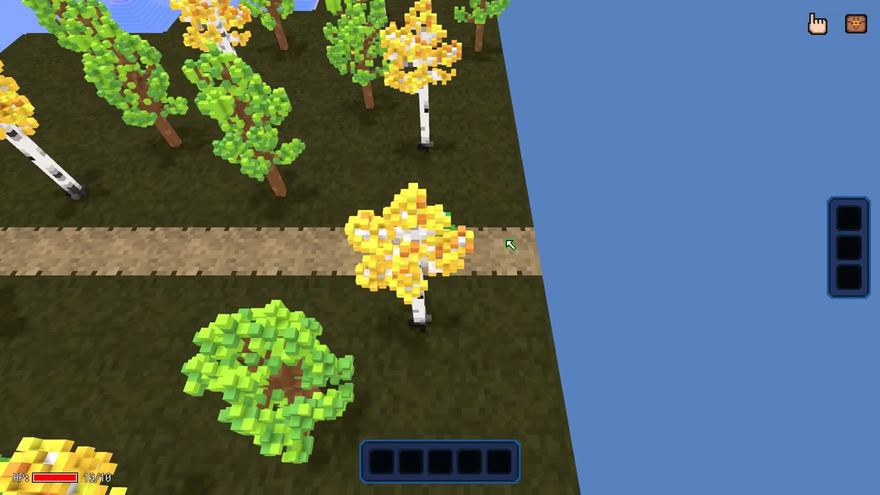
key(d)
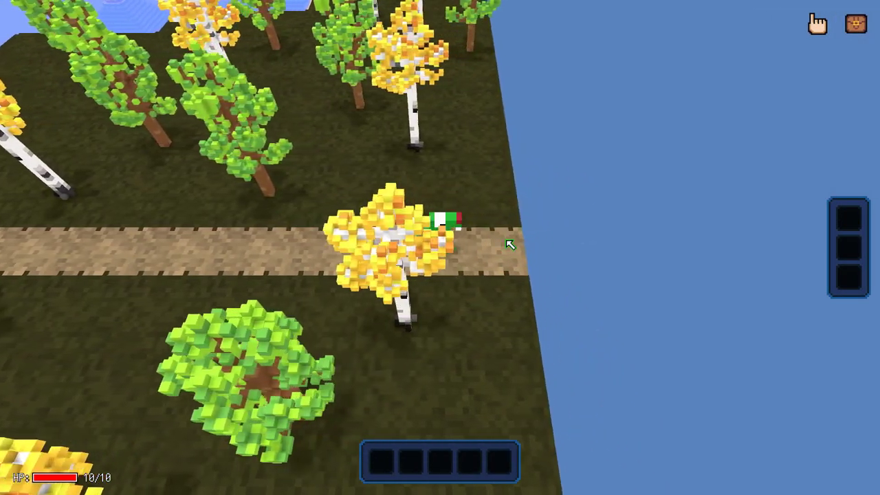
key(Escape)
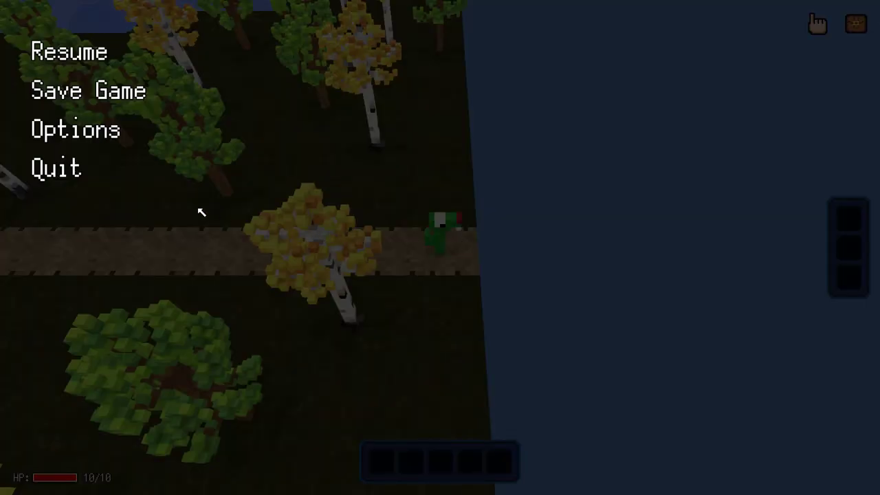
click(69, 172)
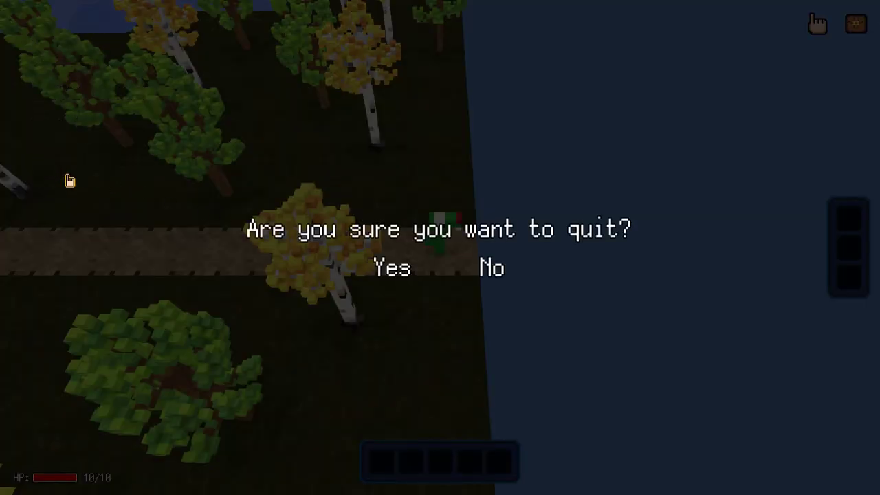
click(389, 268)
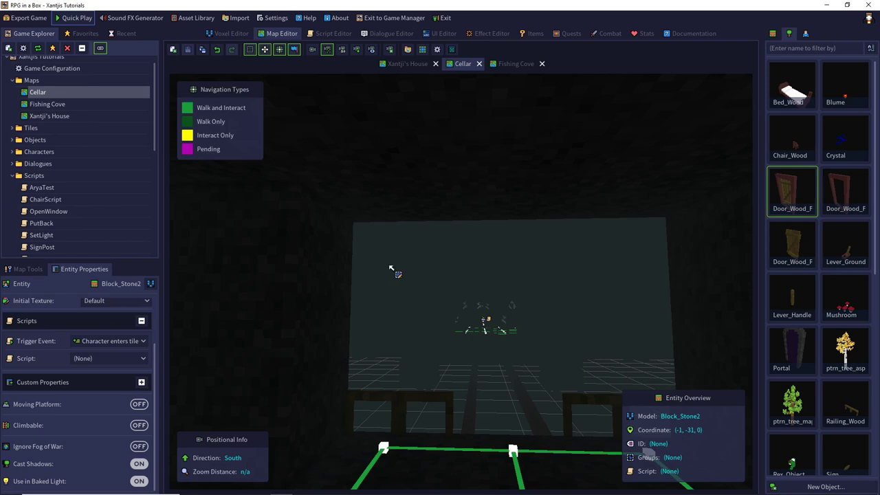
- Create a new dialogue resource named "Wegweiser"
scroll(435, 271, down, 2)
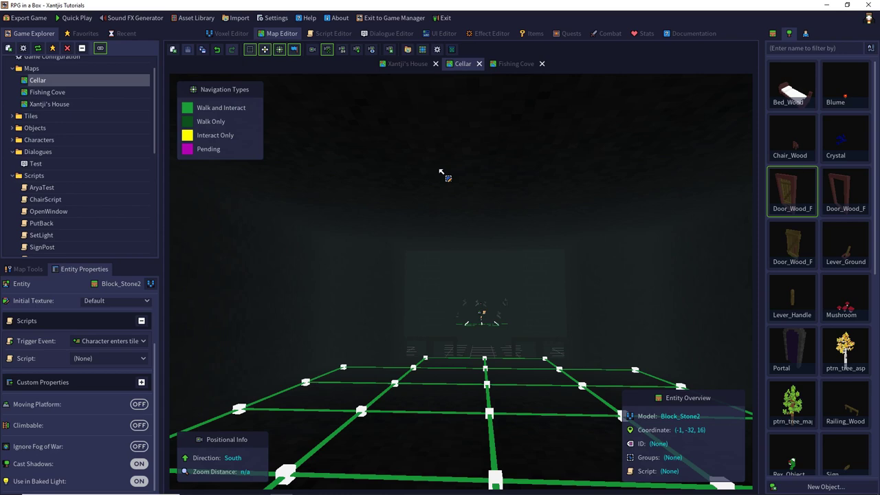
click(401, 34)
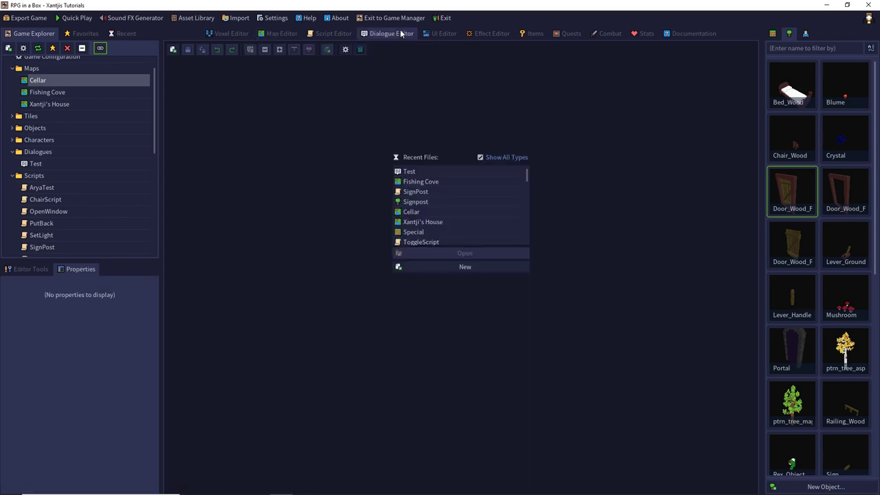
click(436, 265)
text(Wegweiser)
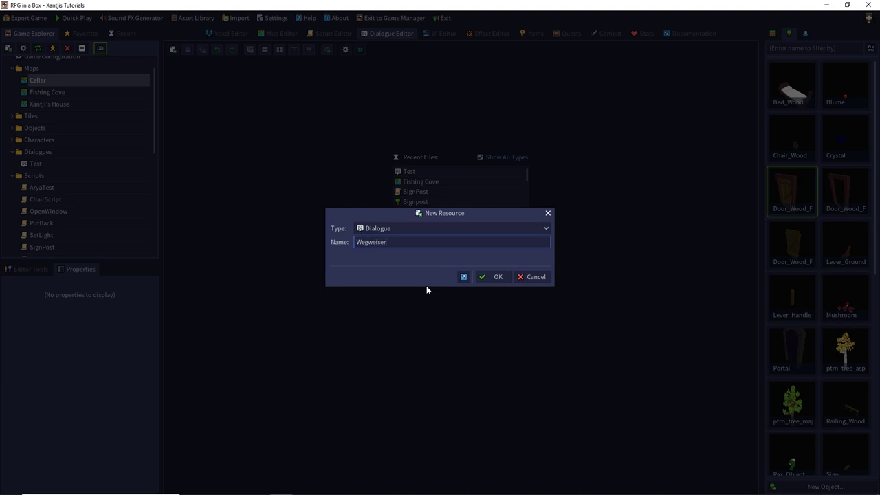
key(Return)
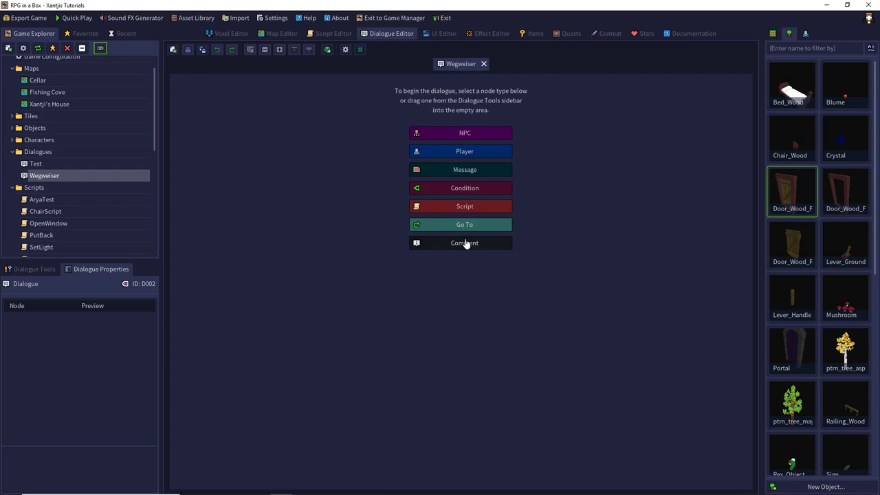
- Begin the Wegweiser dialogue with a Message node reading "Du triffst auf einen Wegweiser am Straßenrand."
click(460, 172)
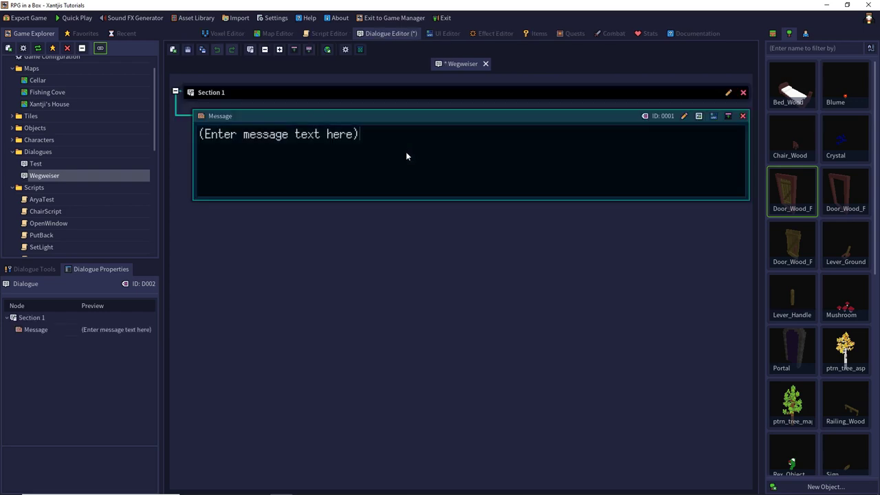
key(ctrl+a)
text(Du)
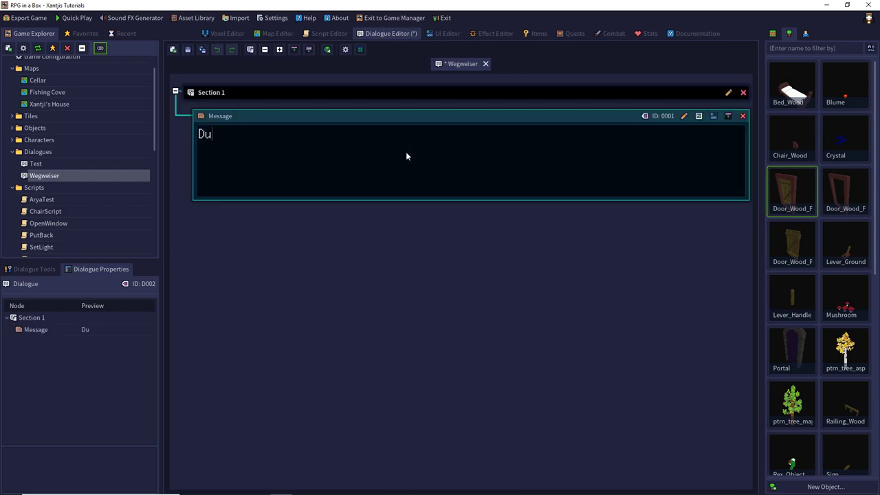
text( triffst auf einen W)
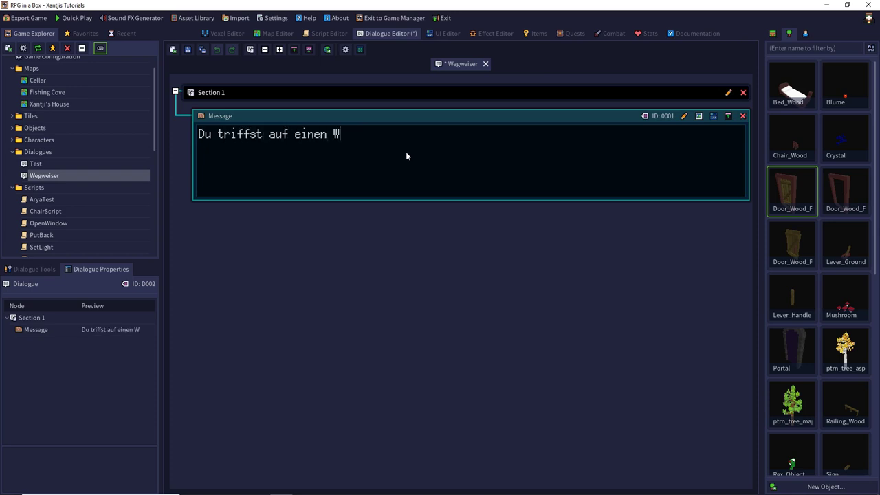
text(egweiser am S)
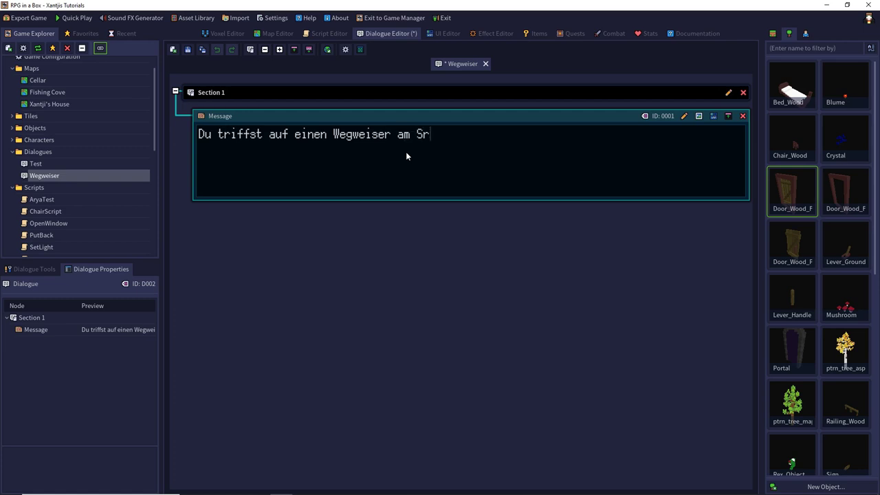
text(te)
key(BackSpace)
text(raßenrand.)
- Set the Message node's background image to SignpostView.jpg
click(699, 116)
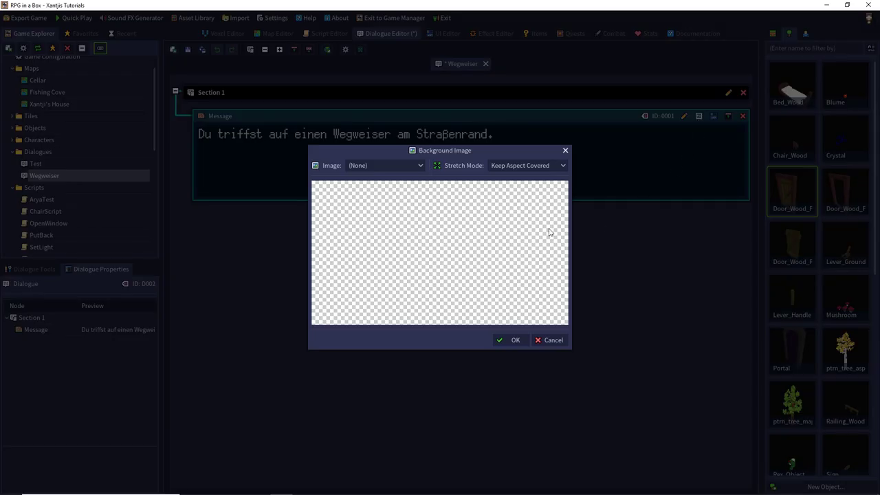
click(364, 166)
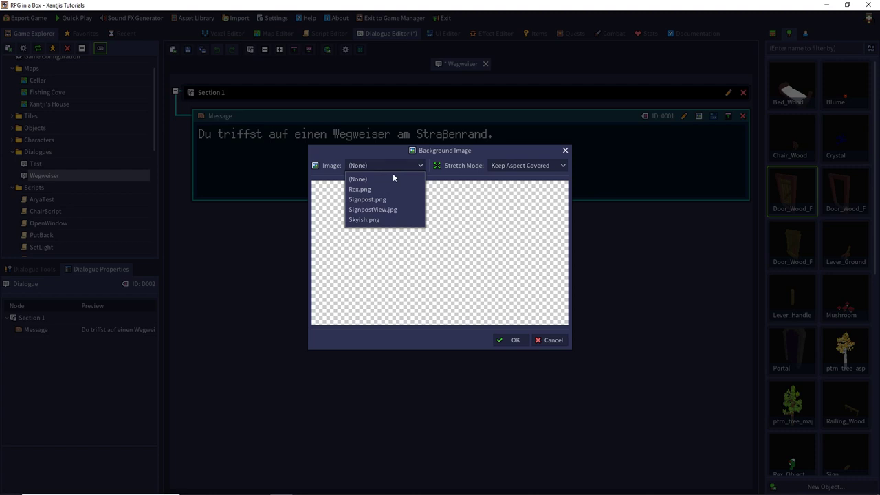
click(383, 199)
click(383, 167)
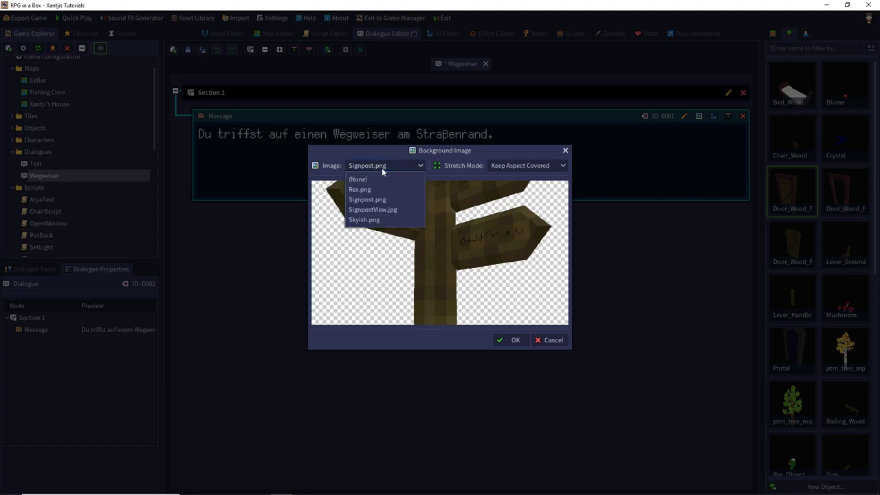
click(371, 209)
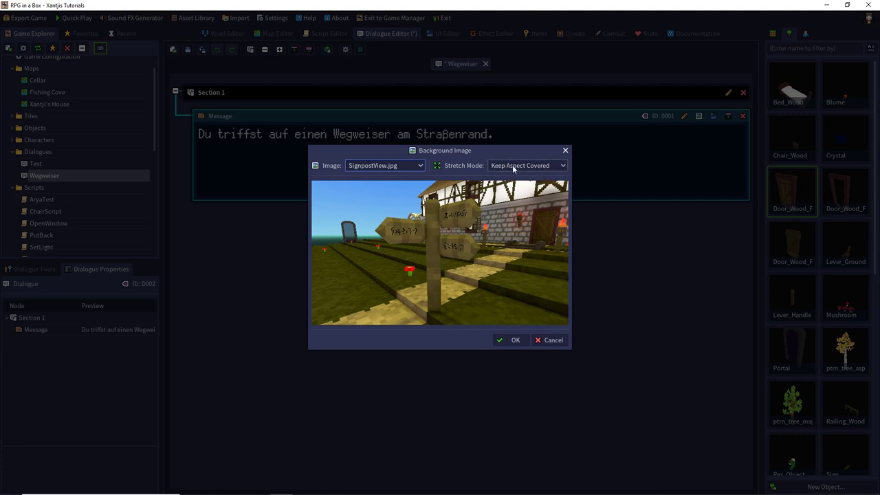
click(509, 340)
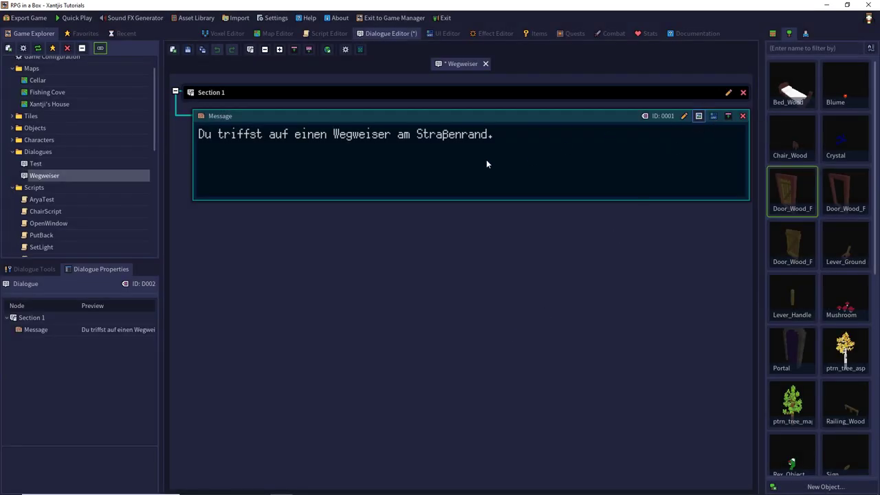
- Add a Player node below the message and split it into two player choices
click(35, 269)
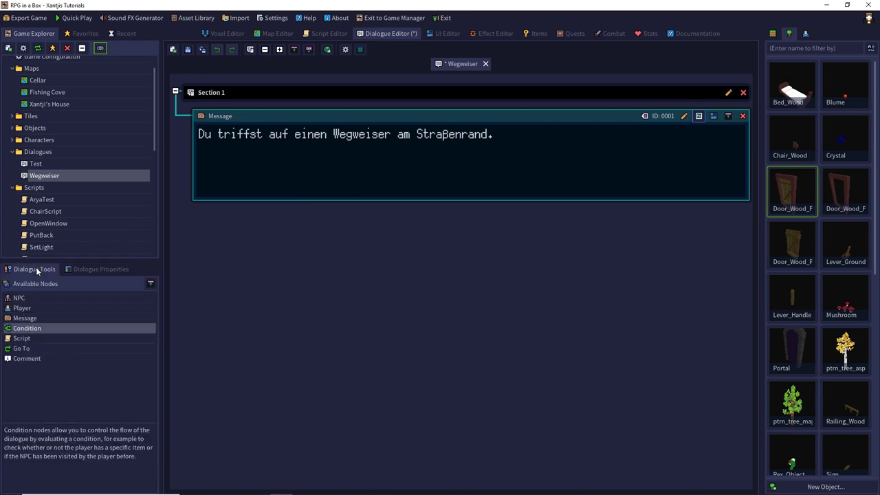
drag(28, 309, 258, 254)
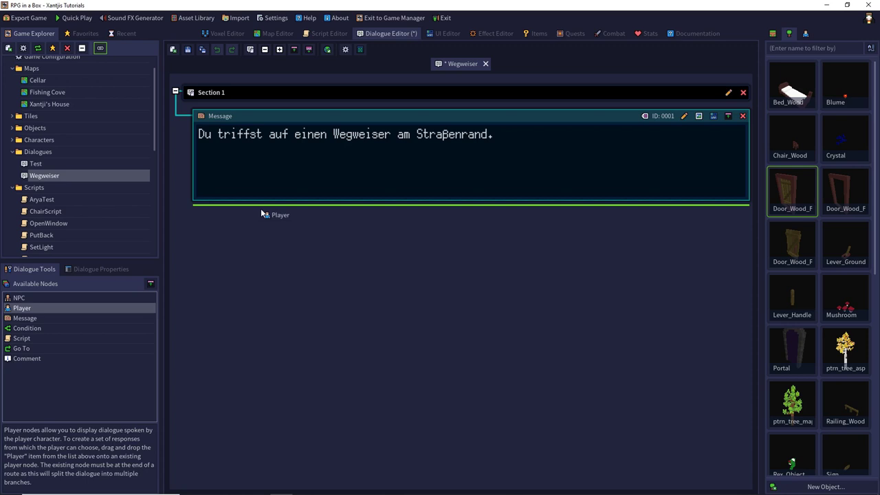
drag(260, 208, 46, 336)
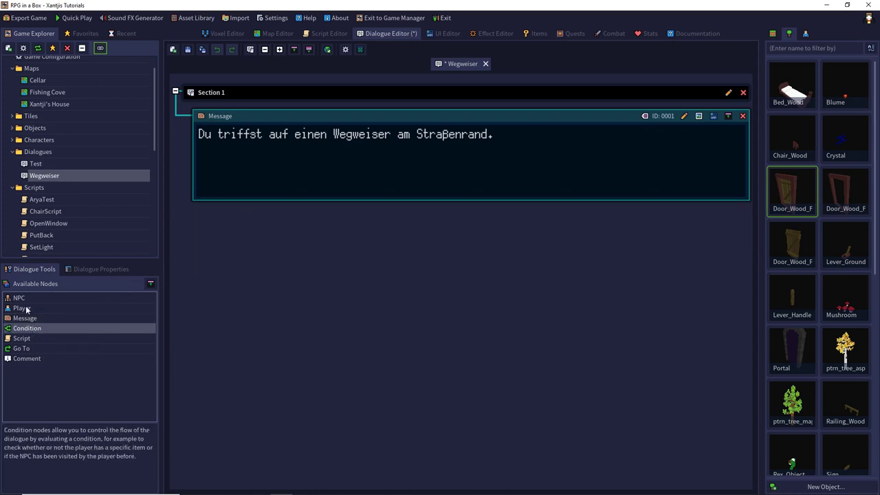
drag(22, 309, 262, 226)
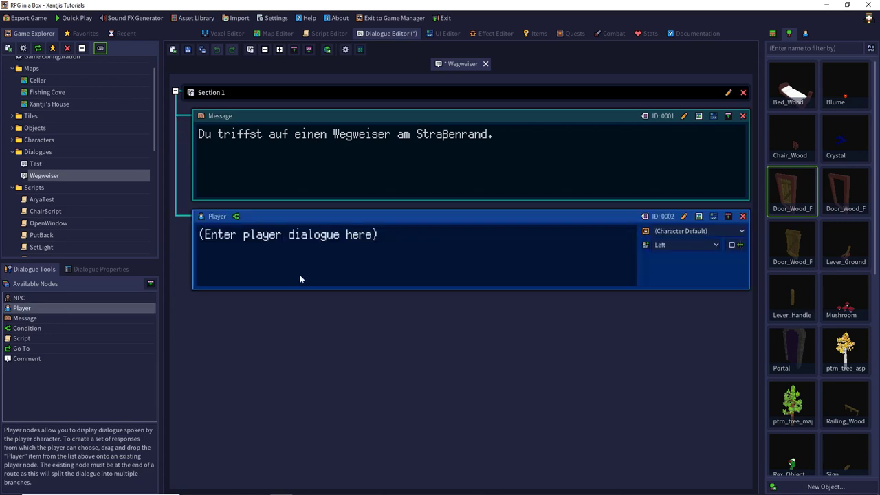
click(237, 217)
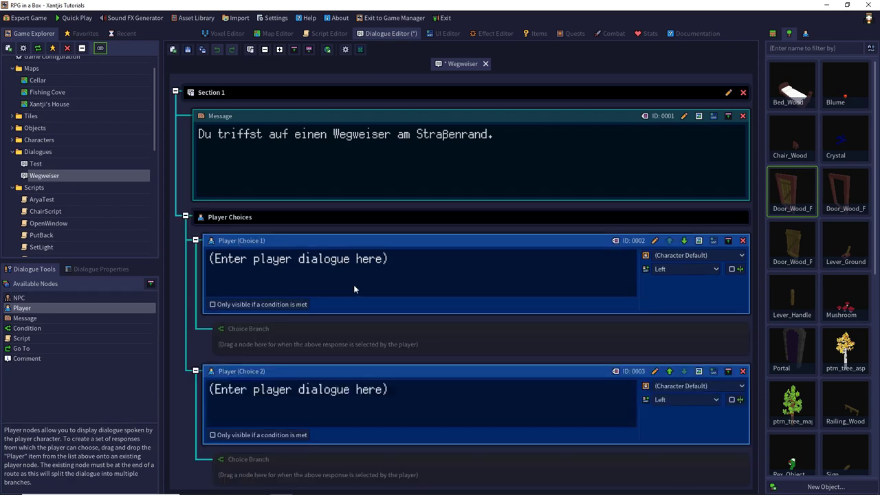
- Keep the default character portrait for player Choice 1 and set its background image to SignpostView.jpg
click(670, 256)
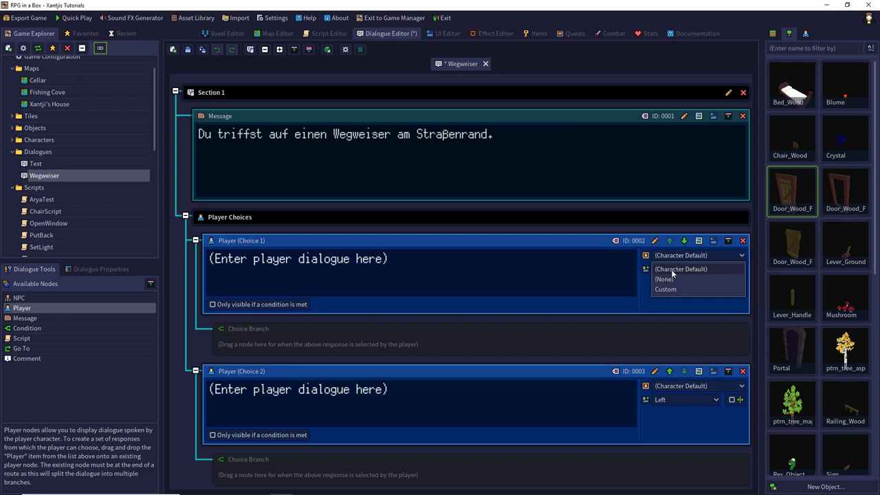
click(671, 272)
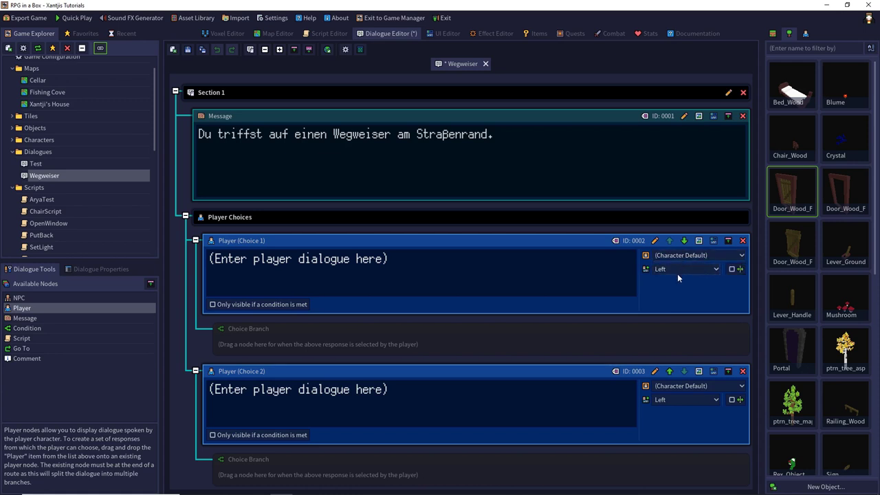
click(698, 240)
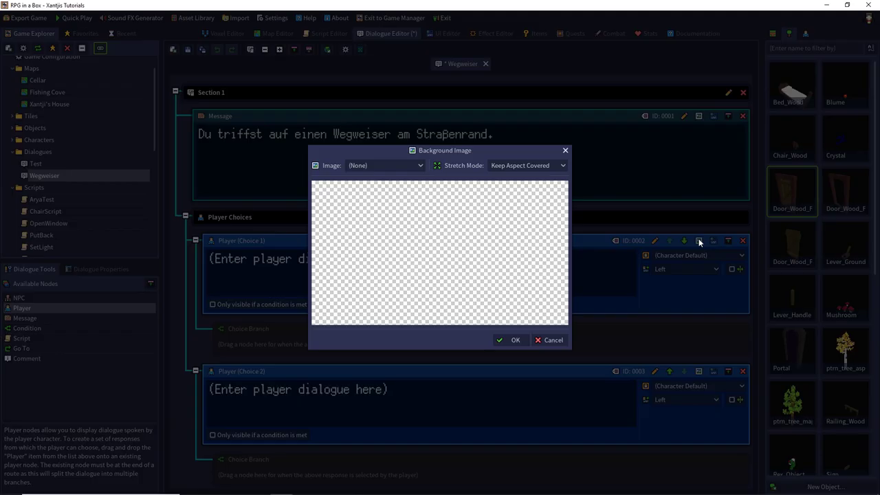
click(406, 165)
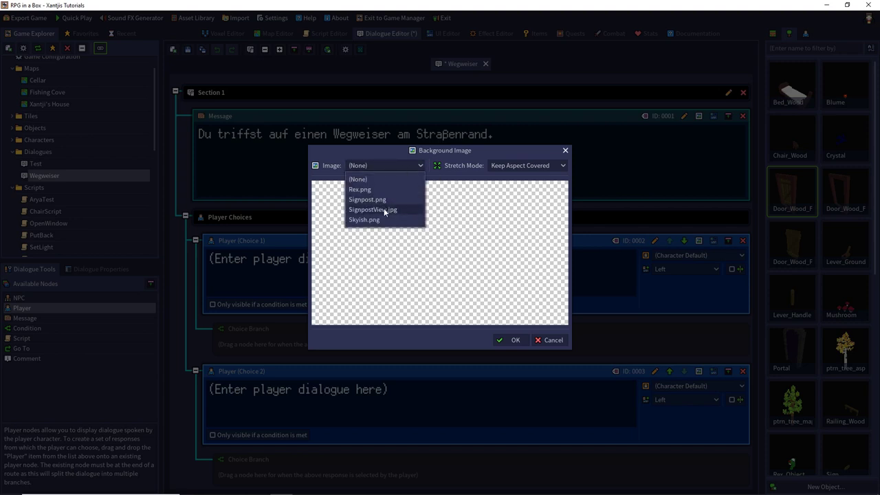
click(385, 211)
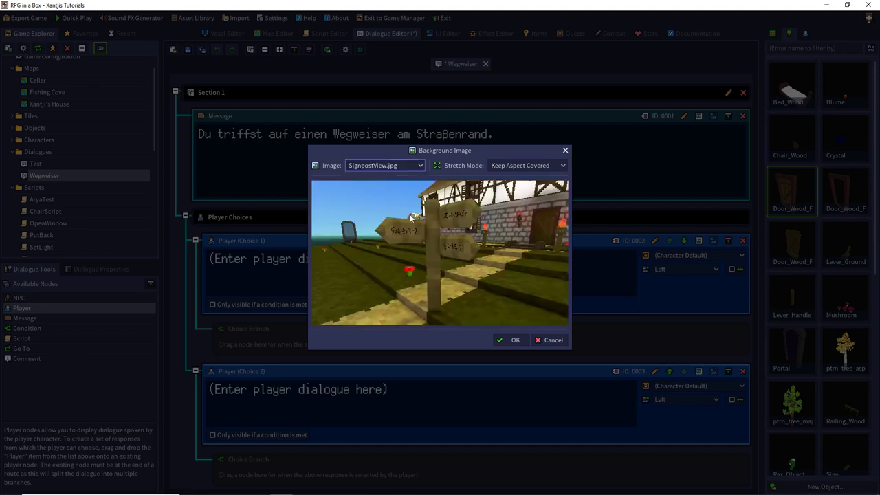
click(512, 338)
- Set the background image of player Choice 2 to SignpostView.jpg
click(699, 371)
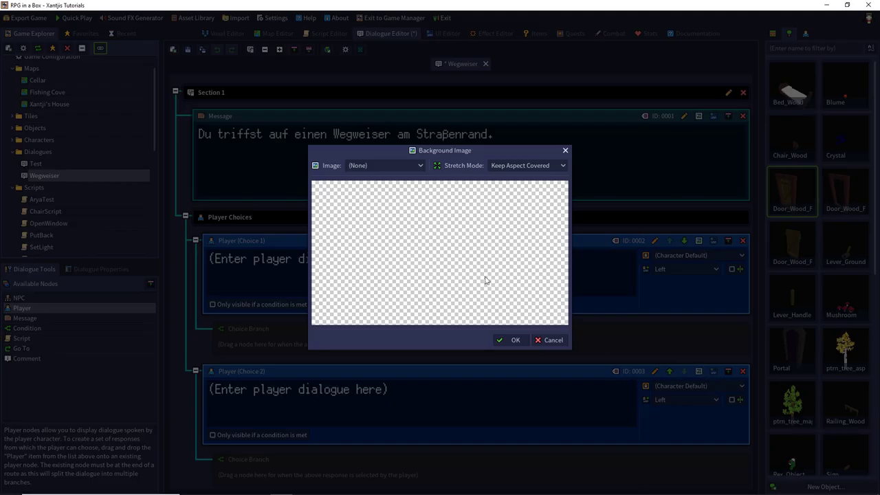
click(387, 165)
click(383, 209)
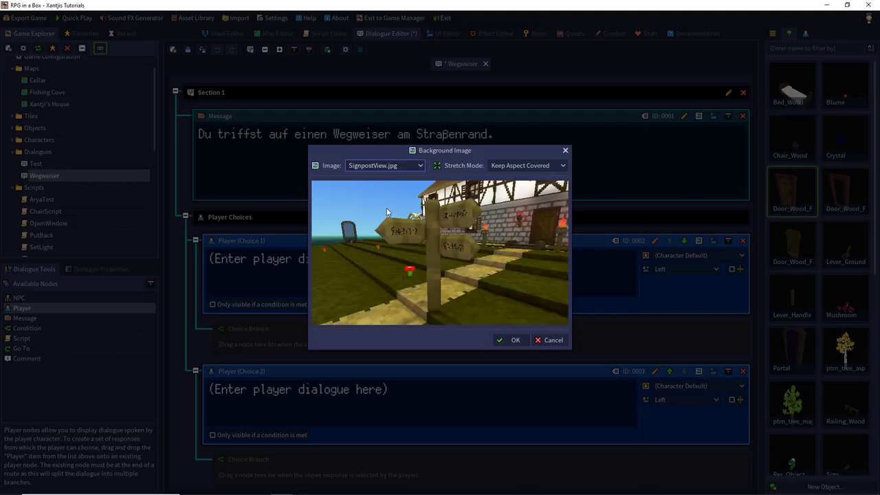
click(515, 340)
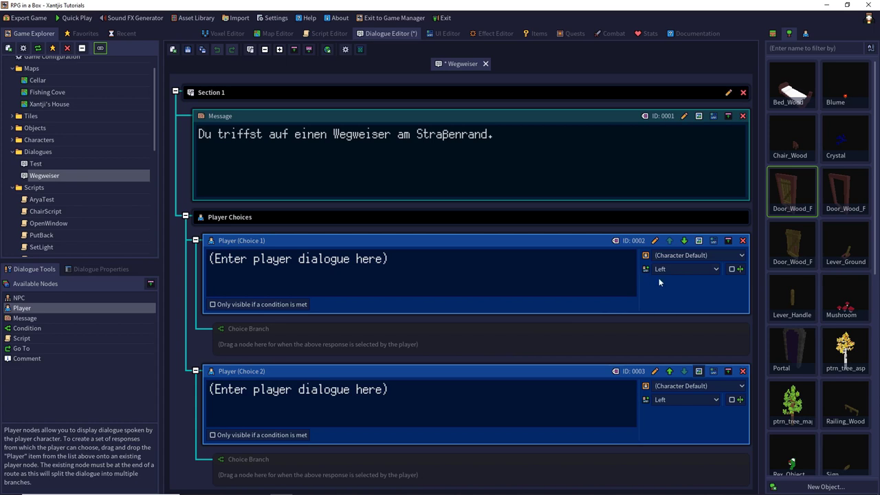
- Give player Choice 1 a custom portrait using Signpost.png
click(669, 255)
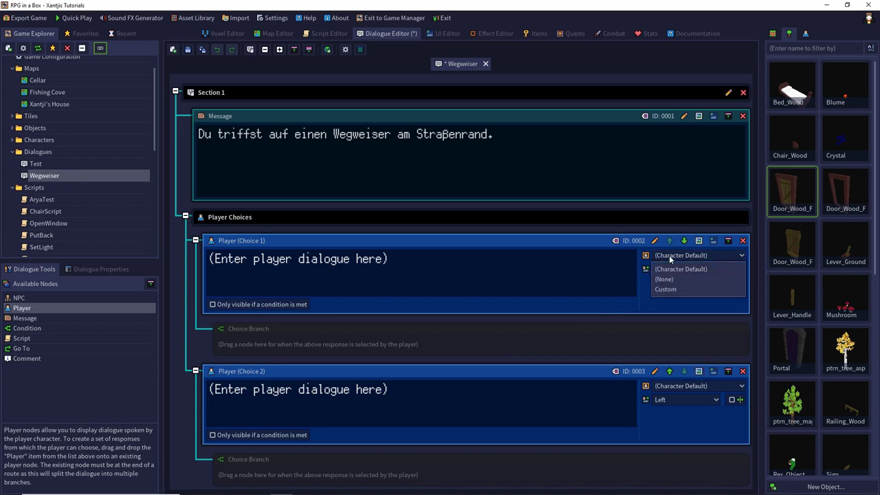
click(672, 289)
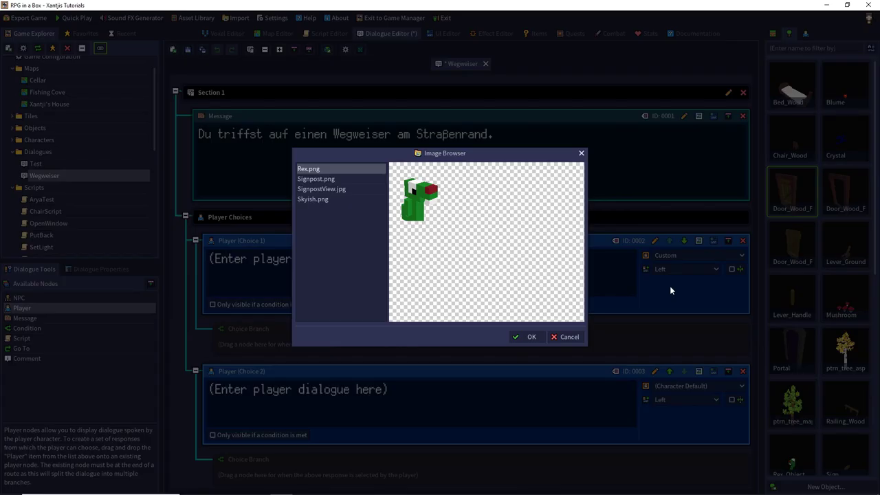
click(328, 179)
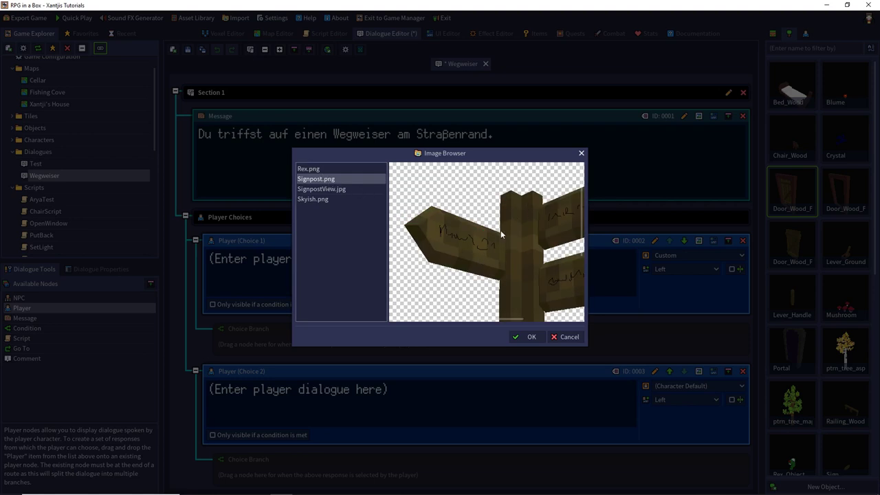
click(524, 337)
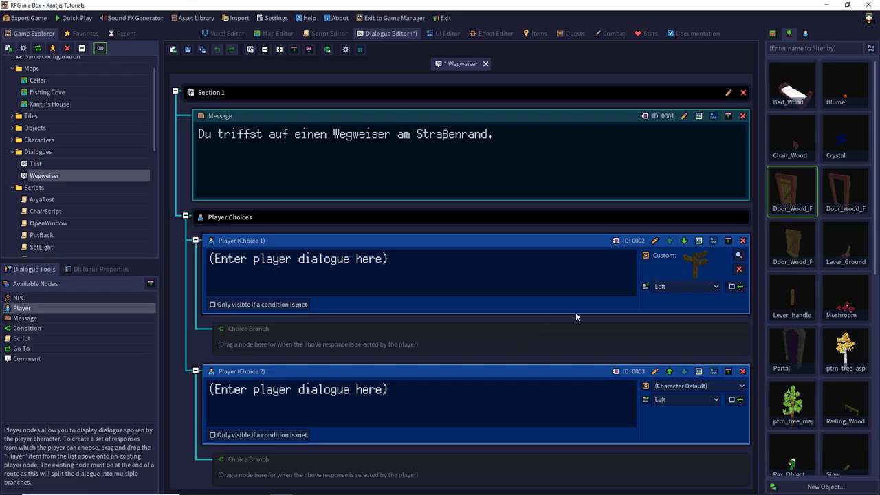
- Give player Choice 2 a custom portrait using Signpost.png
click(665, 385)
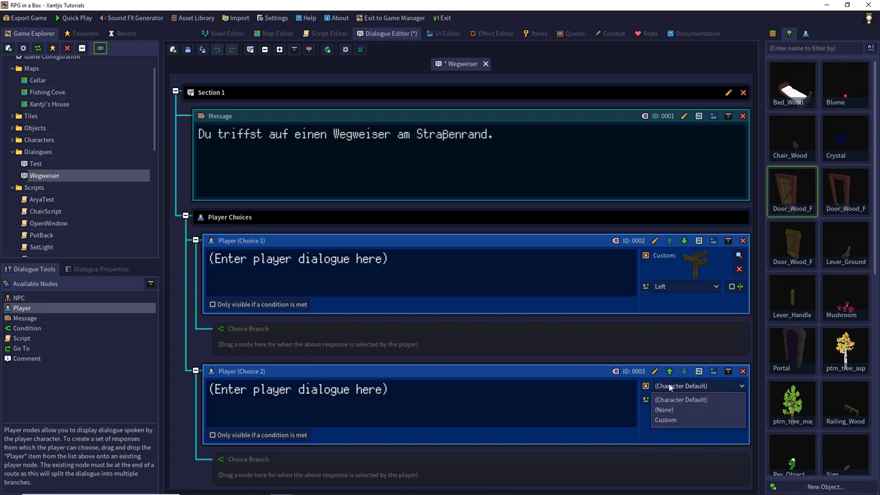
click(665, 419)
click(344, 181)
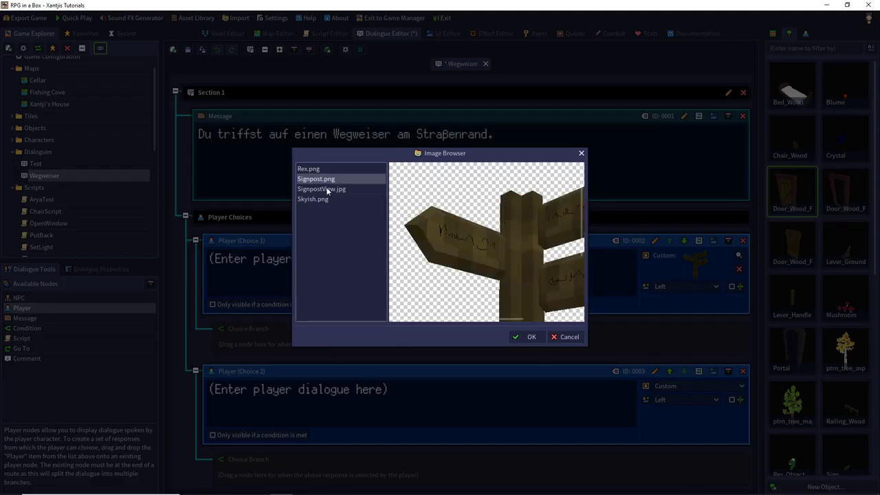
click(327, 190)
click(324, 199)
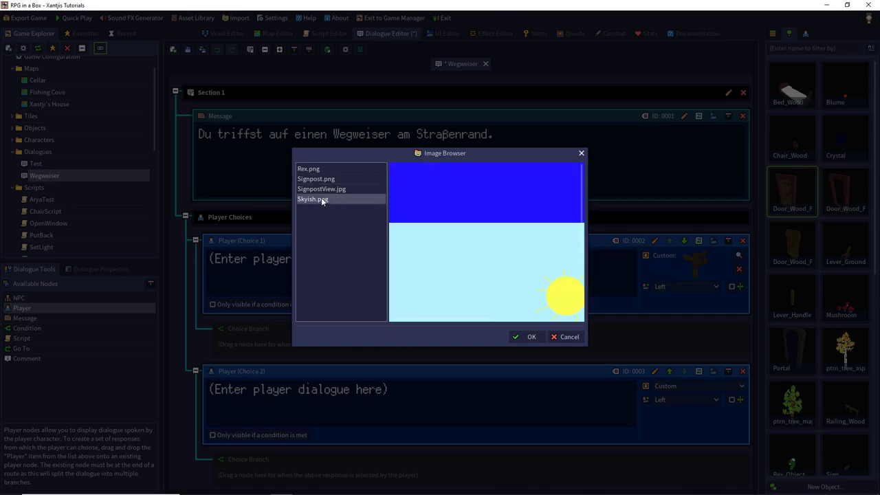
click(326, 180)
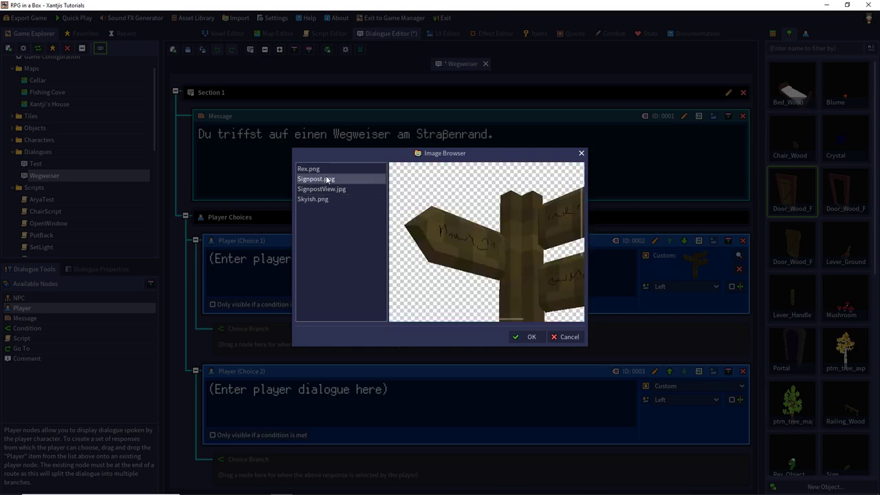
click(528, 336)
- Replace the placeholder dialogue of player Choice 1 with "Geh in den Keller."
click(407, 259)
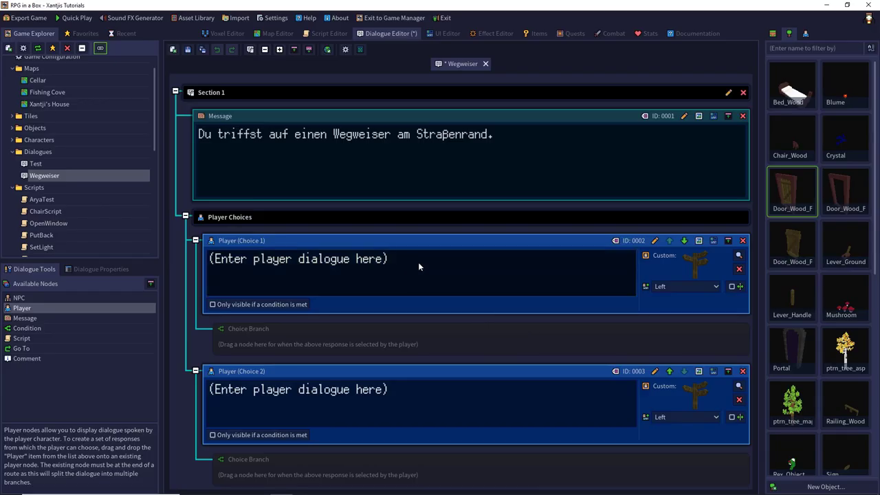
key(ctrl+a)
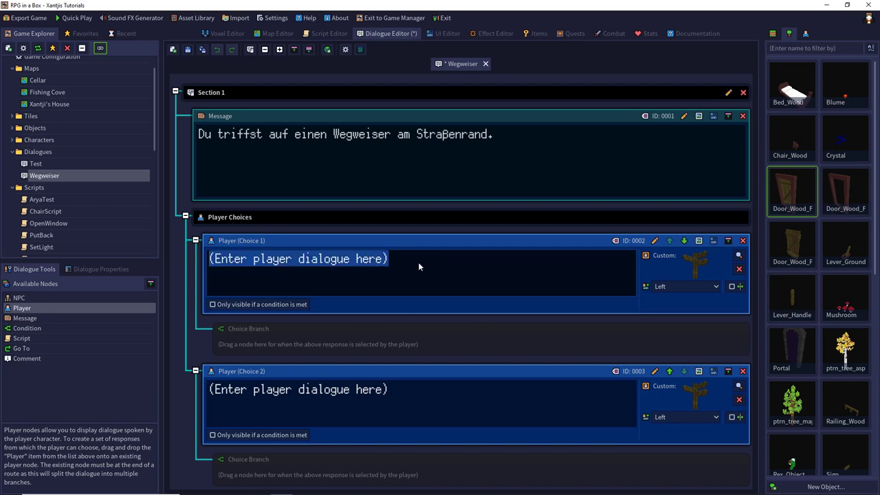
text(Ich geh)
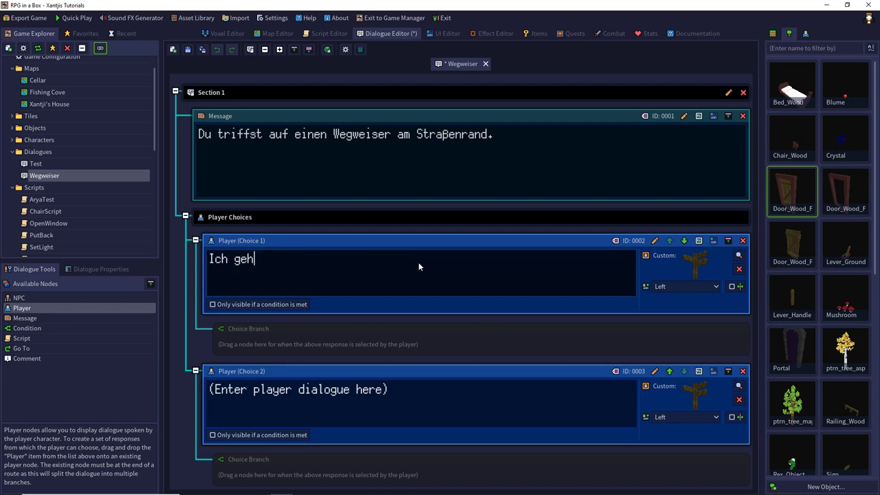
text(e in den Keller)
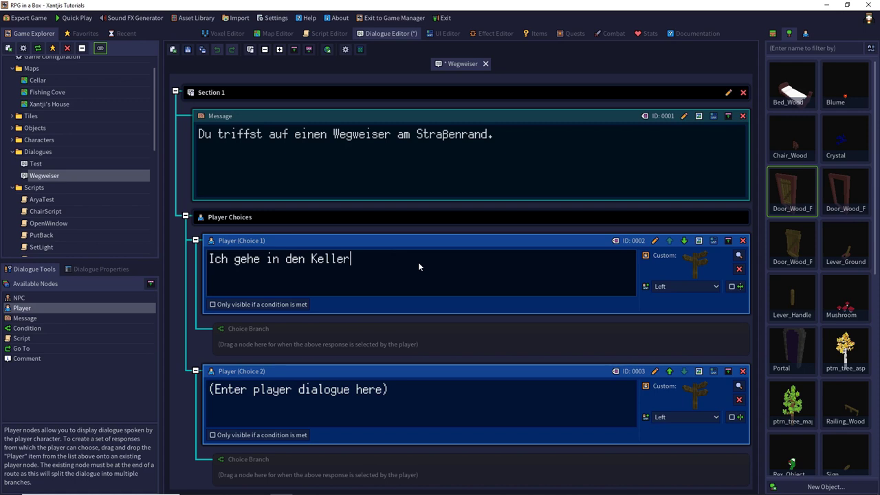
text(.)
click(240, 266)
key(shift+Home)
text(G)
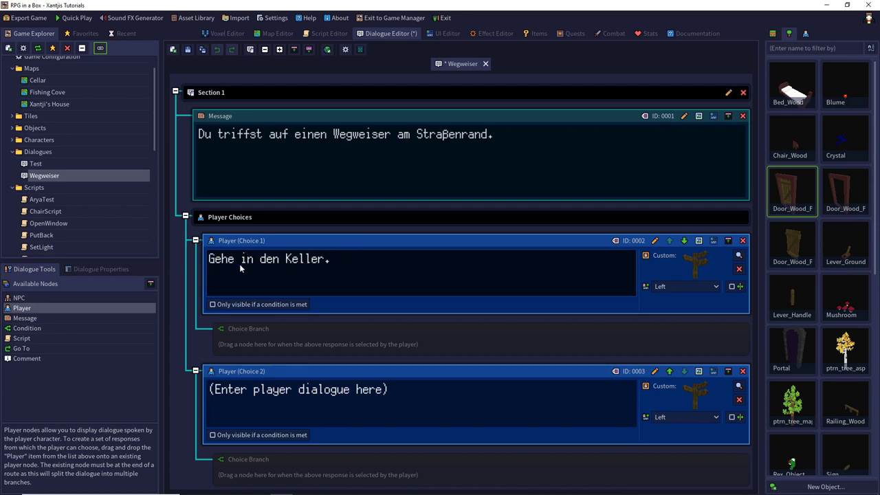
click(239, 266)
key(BackSpace)
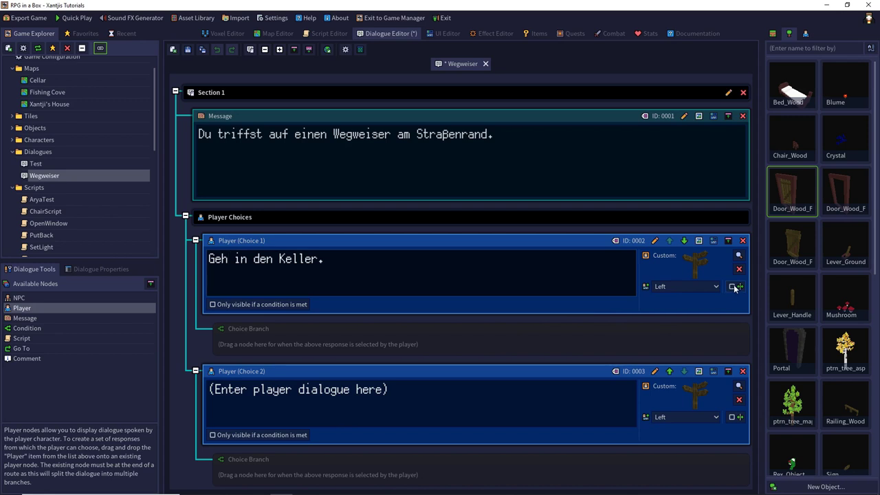
- Replace the placeholder dialogue of player Choice 2 with "Geh zum Strand." and save the dialogue
click(377, 394)
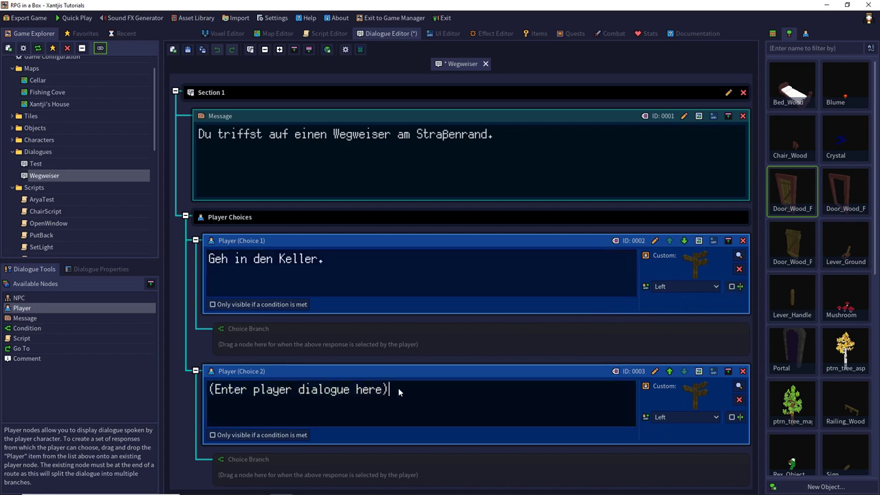
key(ctrl+a)
text(Geh )
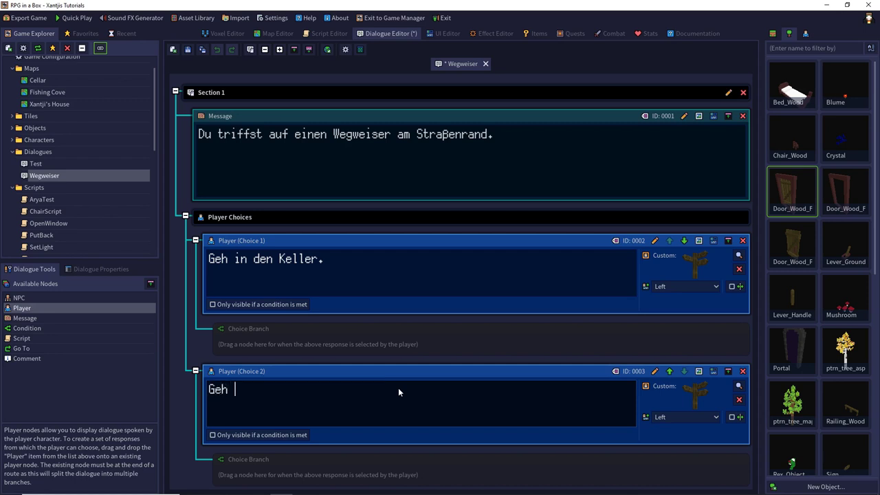
text(zum Strand.)
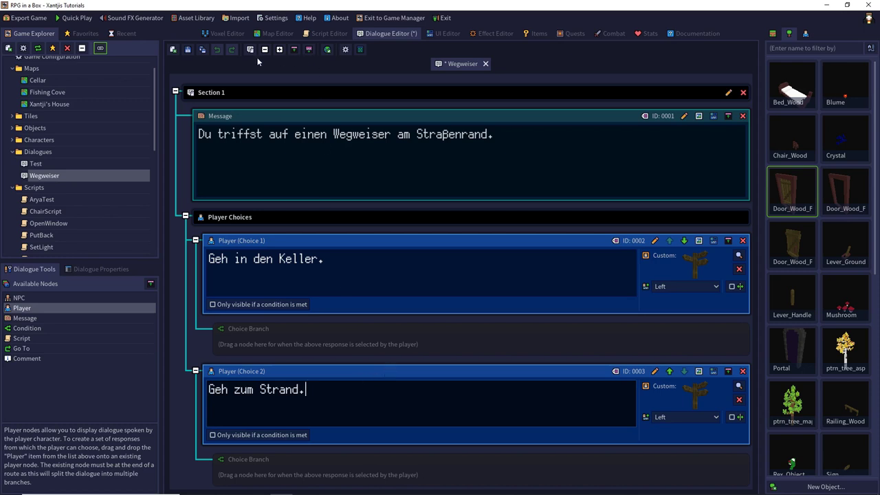
click(187, 49)
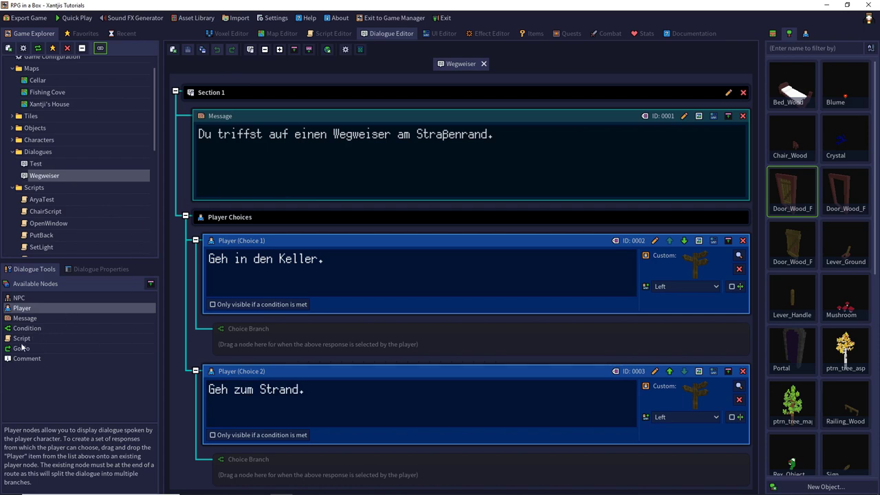
- Add a Script node to the choice branch of each of the two player choices
drag(23, 339, 234, 341)
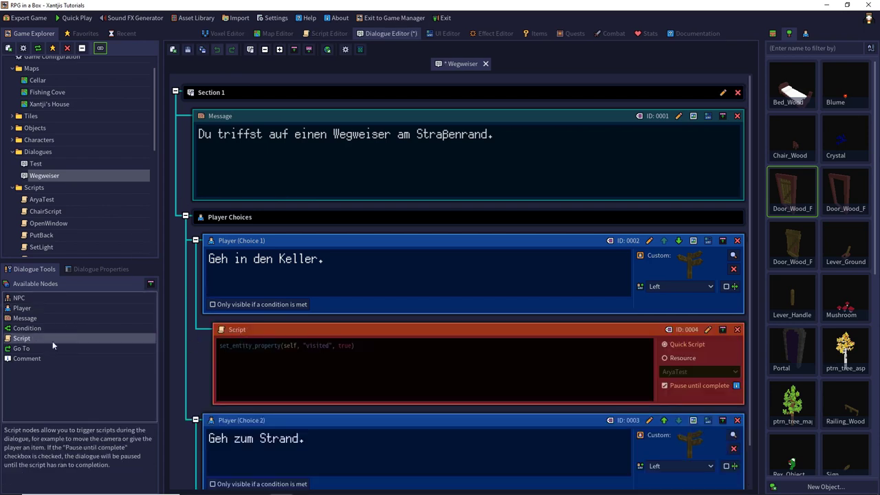
drag(35, 340, 291, 467)
scroll(309, 315, down, 2)
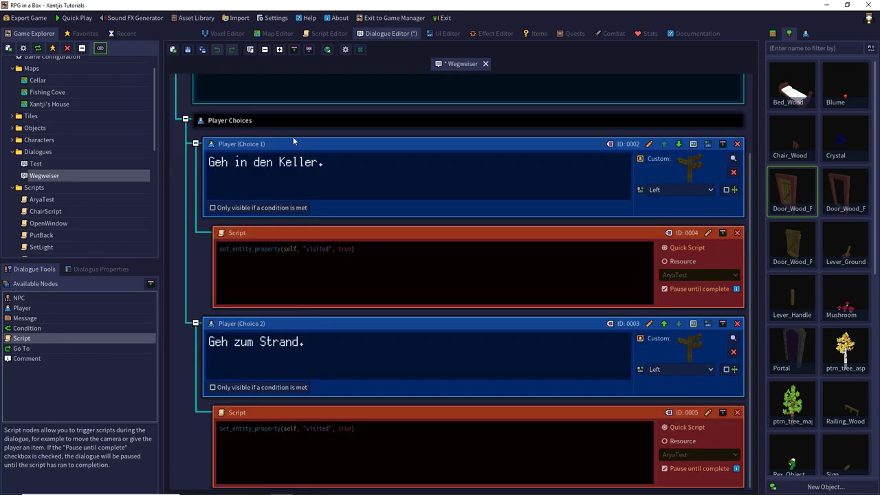
- Replace the code in Choice 1's Script node with the line load_map("Cellar", coord[-1, -31, 0], SOUTH); copied from the SignPost script, and validate it
click(323, 34)
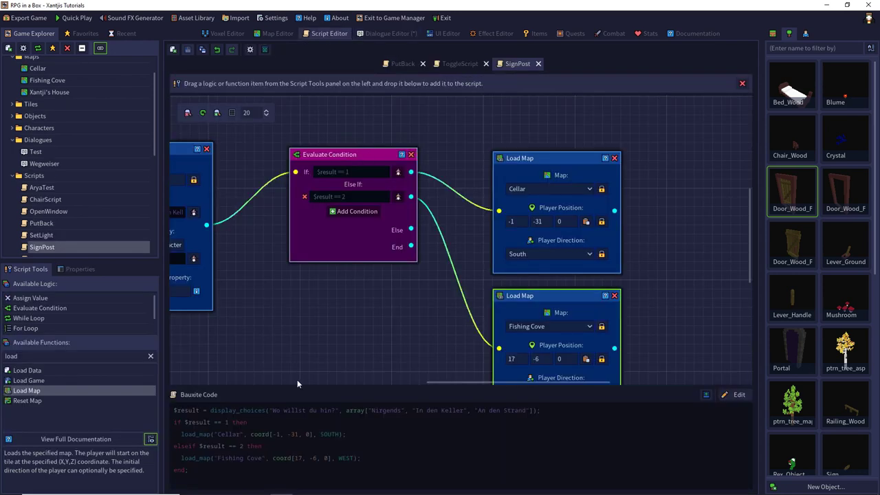
drag(179, 433, 351, 432)
key(ctrl+c)
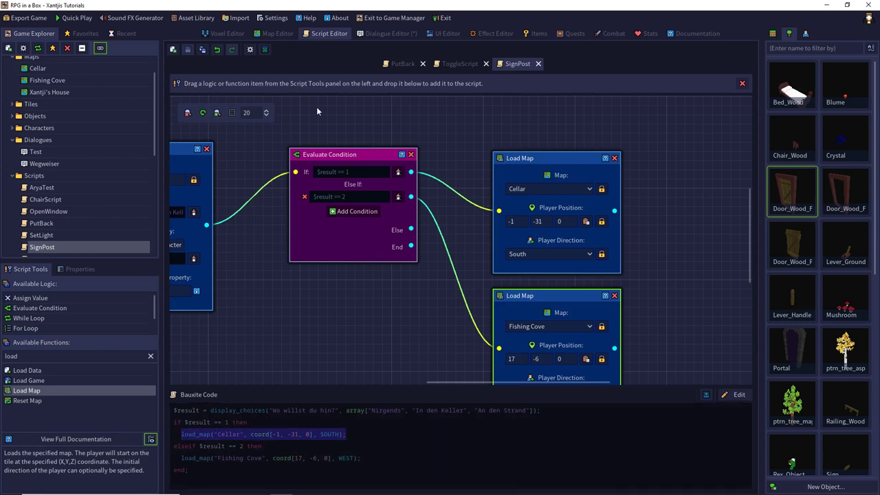
click(363, 35)
click(340, 264)
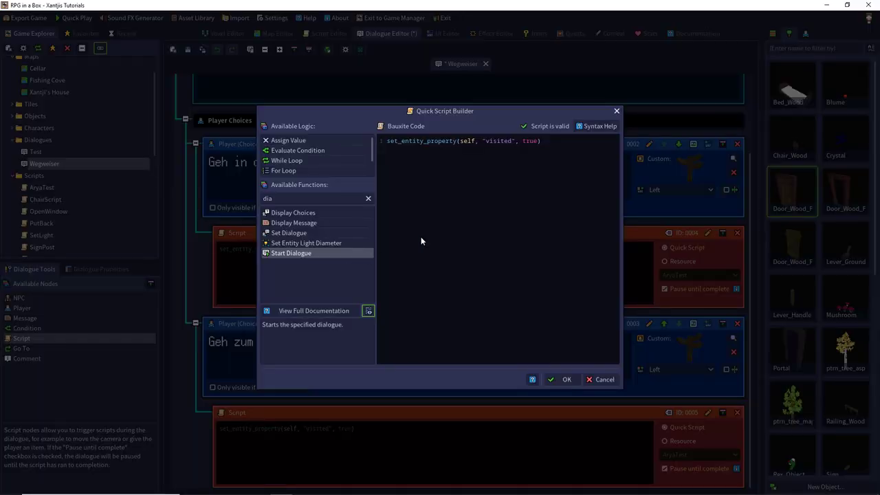
drag(550, 140, 364, 139)
key(ctrl+v)
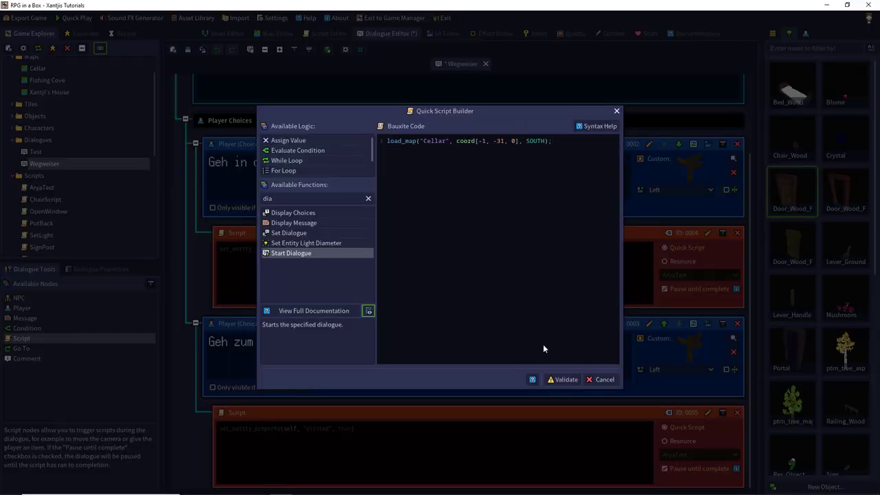
click(551, 380)
click(560, 380)
- Replace Choice 2's Script node code with load_map("Fishing Cove", coord[17, -6, 0], WEST); copied from the SignPost script, validate it and save the dialogue
click(340, 33)
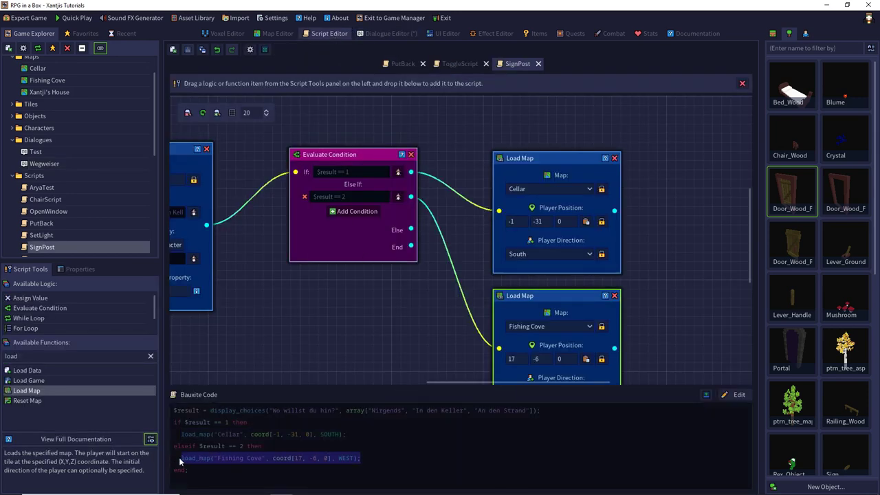
click(386, 33)
click(373, 433)
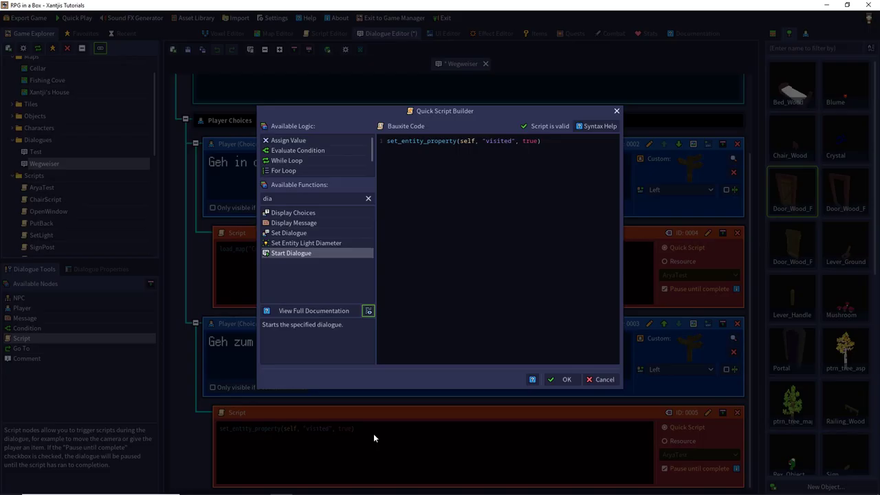
drag(555, 143, 357, 138)
text(load_map("Fishing Cove", coord[17, -6, 0], WEST);)
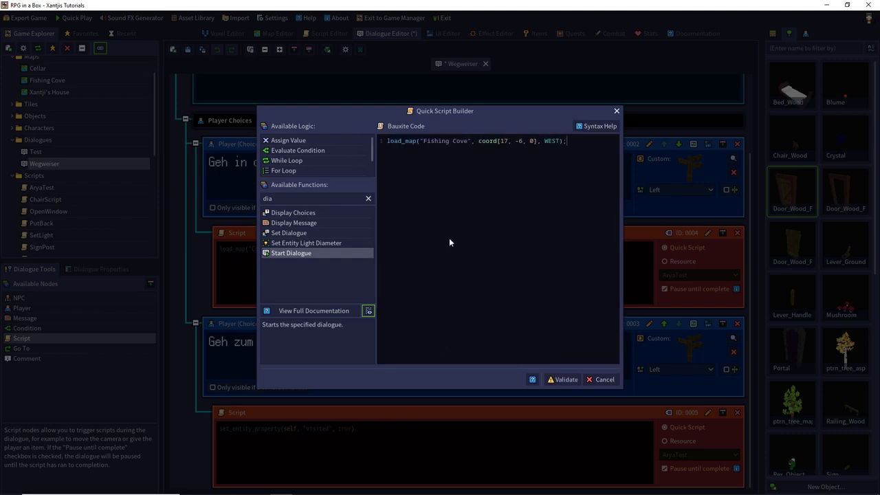
click(565, 381)
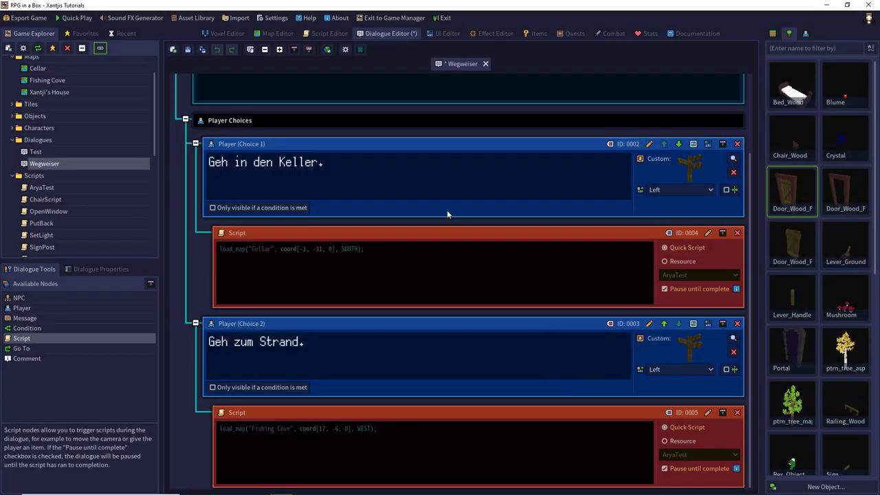
click(188, 49)
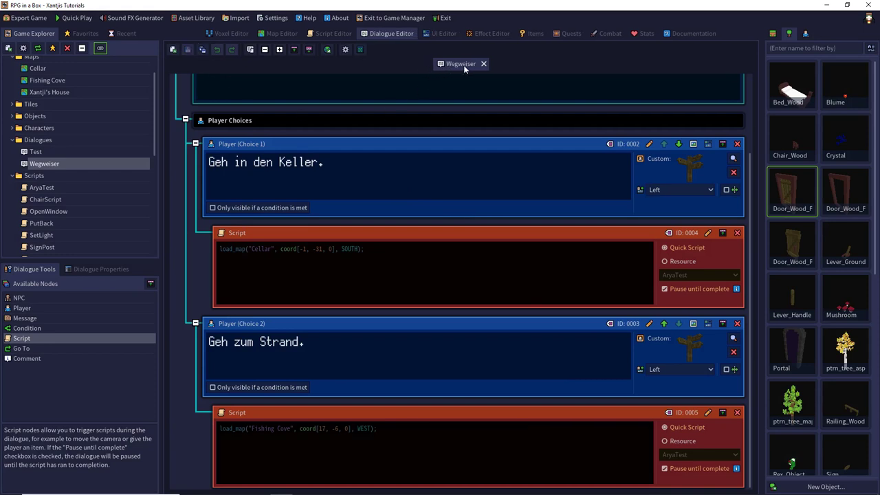
- On the Xantji's House map, switch the signpost's interaction script from SignPost to Quick Script
click(294, 34)
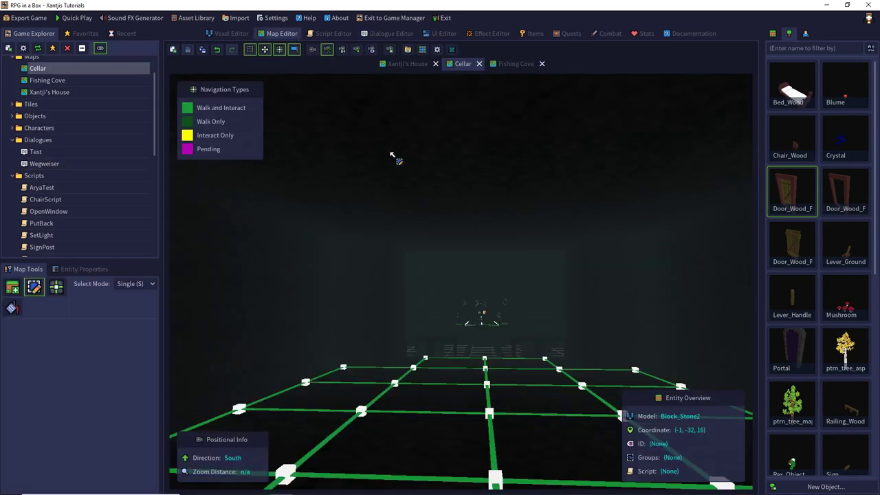
click(407, 64)
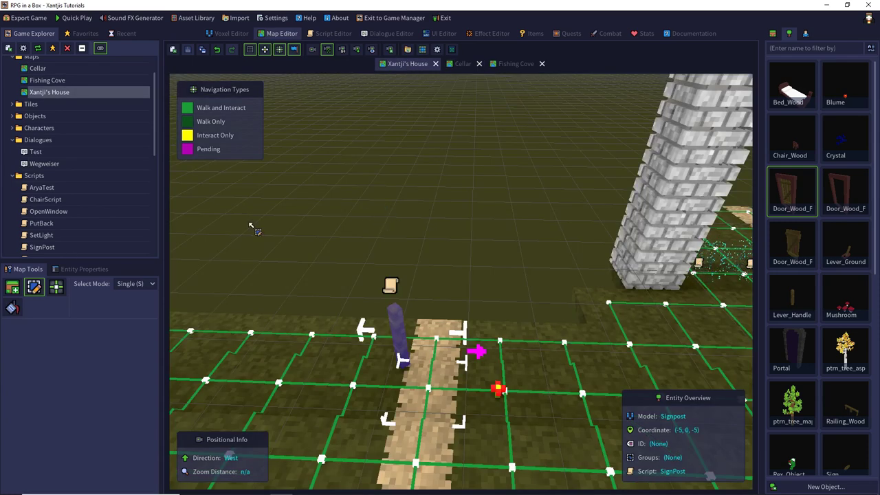
click(84, 271)
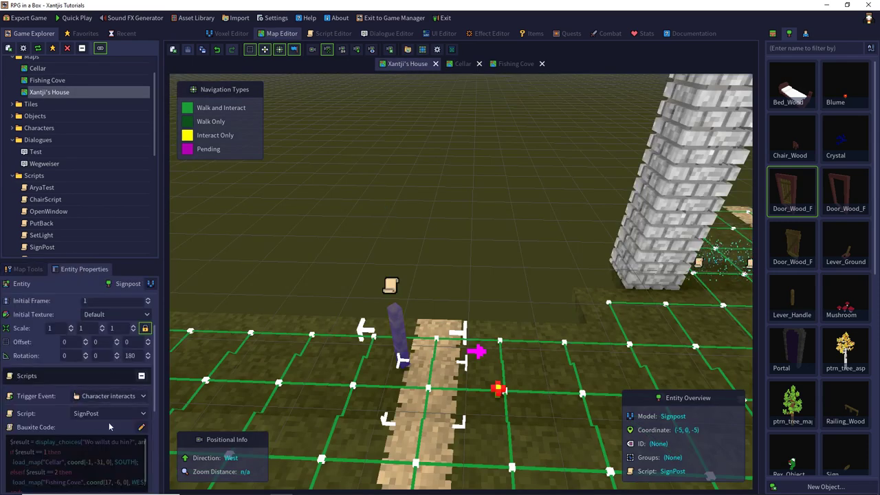
click(110, 414)
click(115, 368)
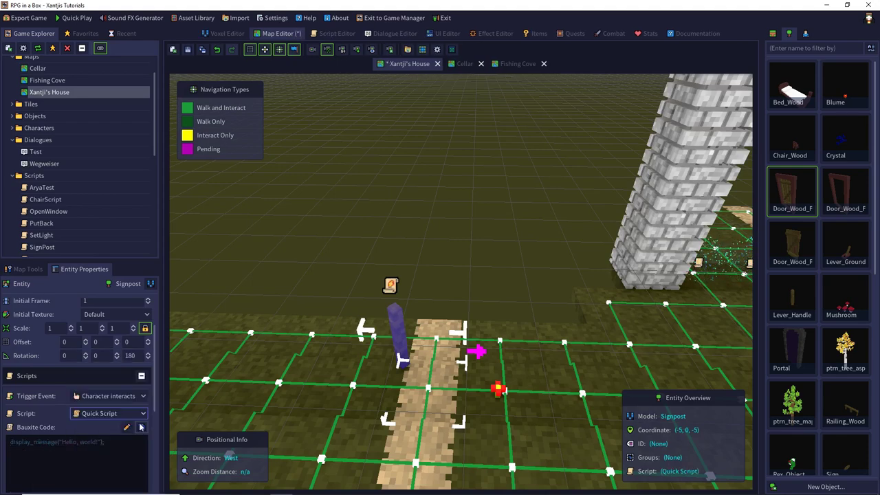
- Replace the signpost's quick script code with start_dialogue("Wegweiser"); using the Start Dialogue function, validate it and accept it
click(128, 427)
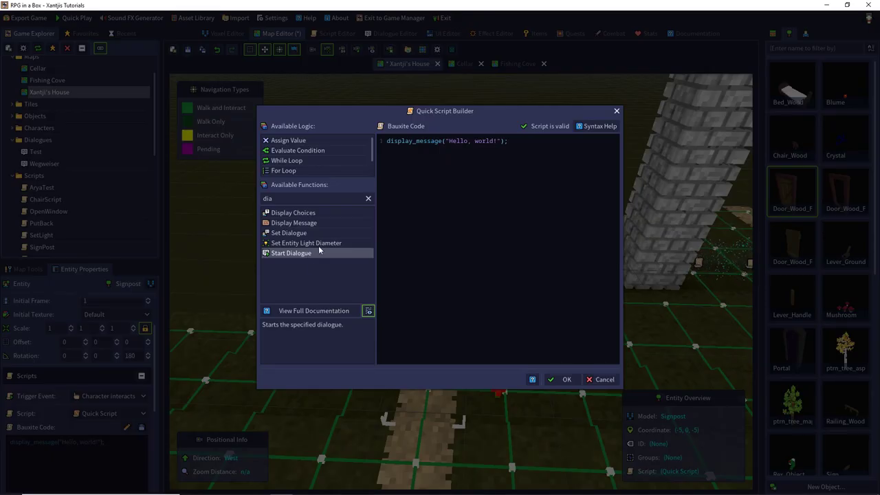
click(512, 147)
key(ctrl+a)
key(BackSpace)
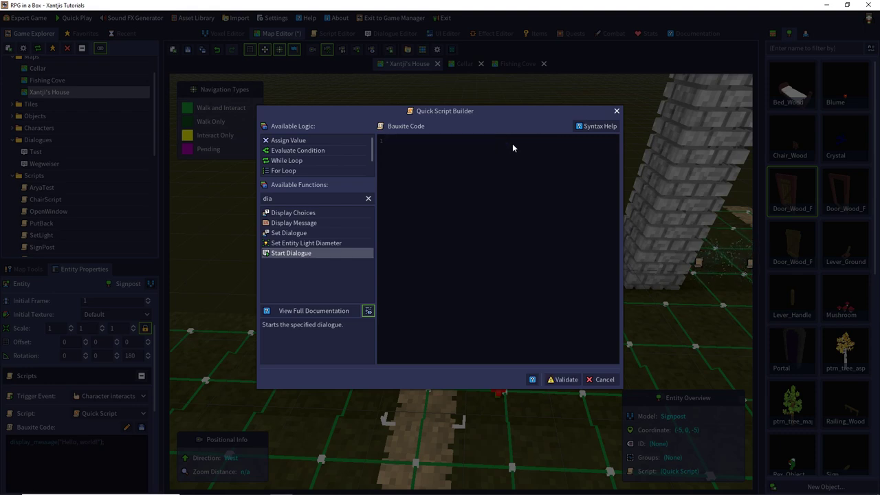
double_click(319, 254)
double_click(458, 142)
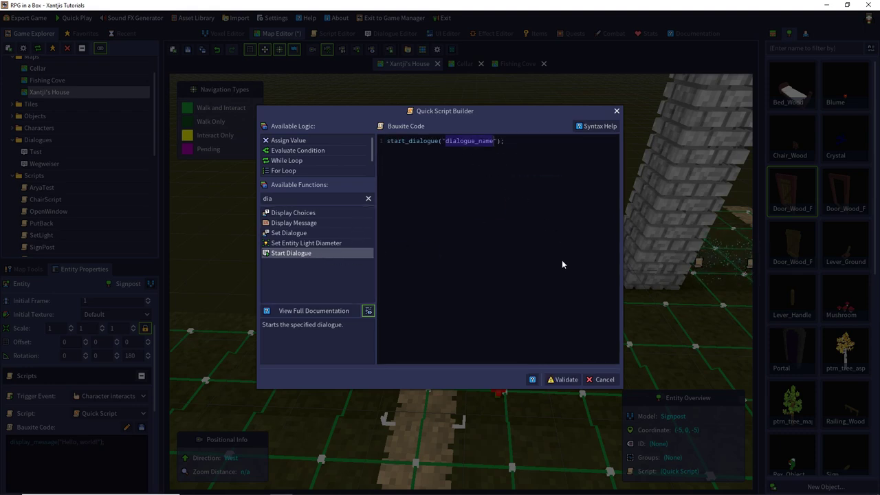
text(Weg)
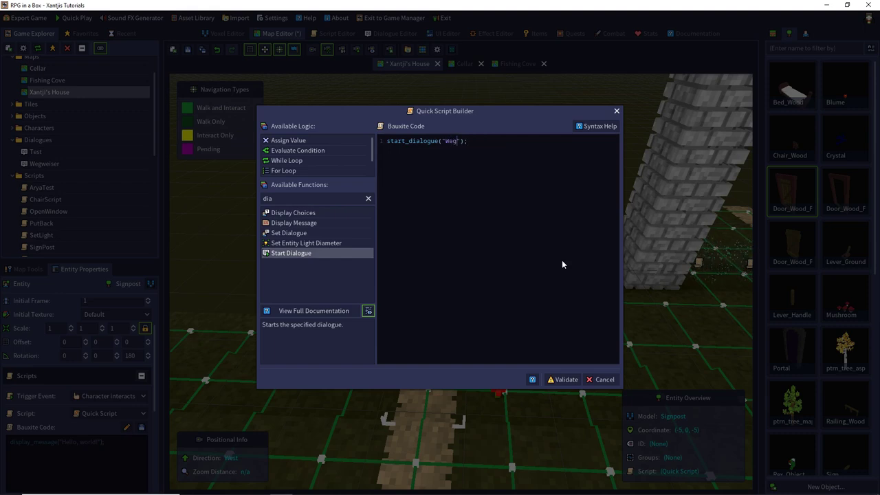
text(weiser)
click(563, 379)
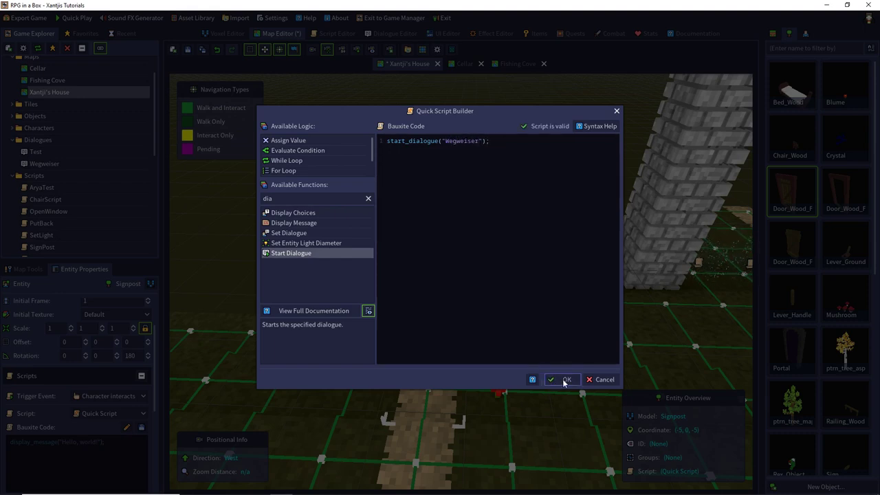
click(564, 380)
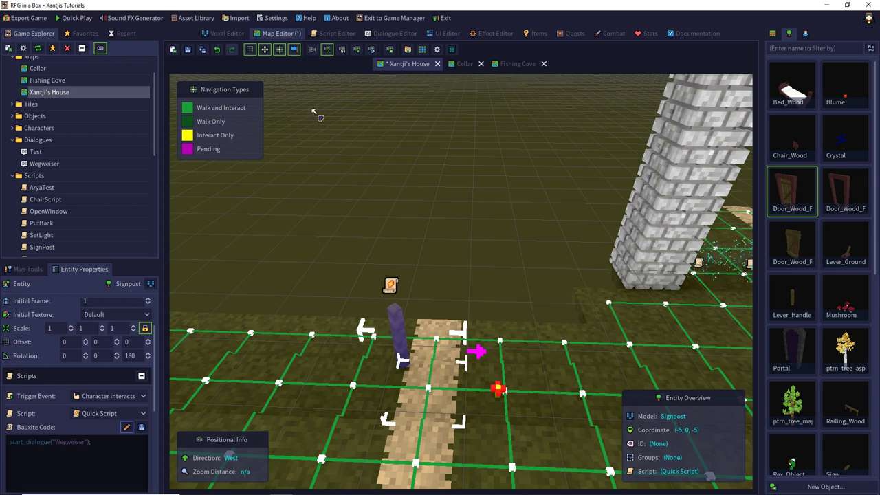
- Playtest in a new game: walk to the signpost, interact with it and choose "Geh in den Keller."
click(84, 21)
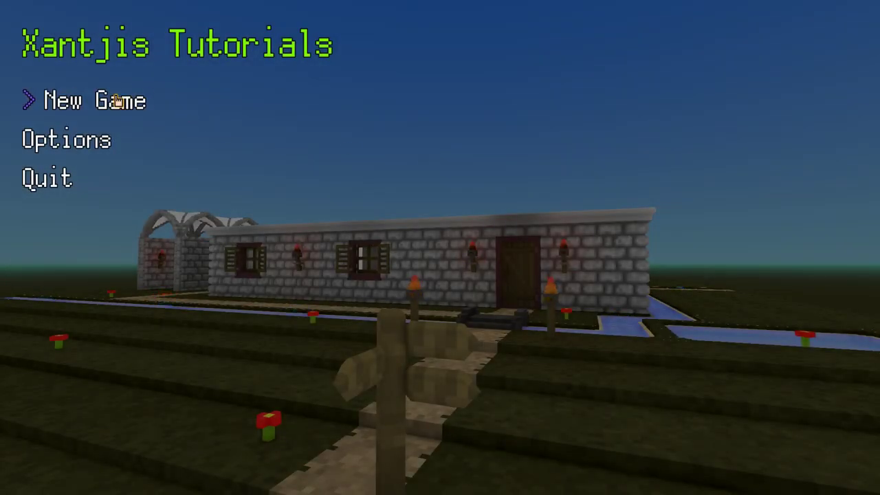
click(116, 99)
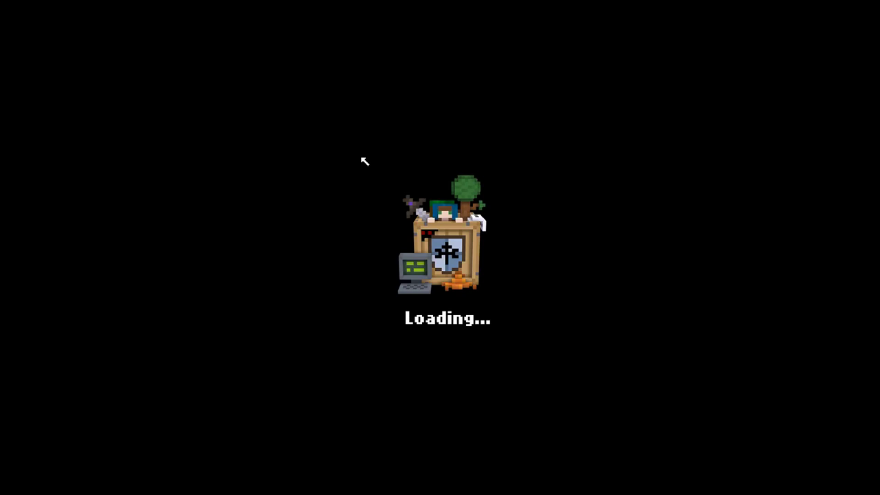
key(a)
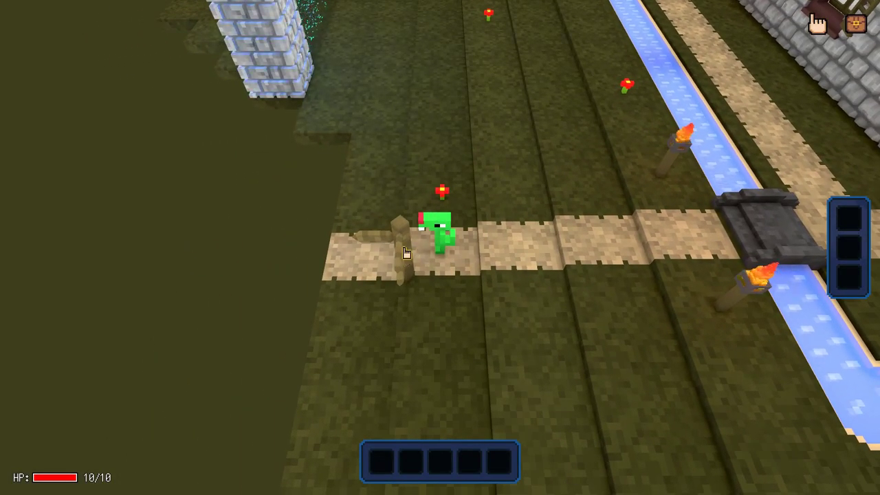
click(405, 253)
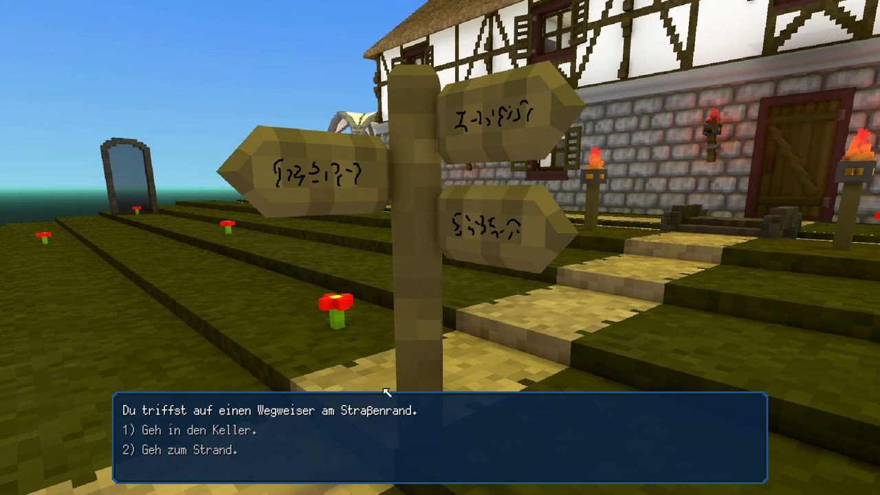
click(184, 431)
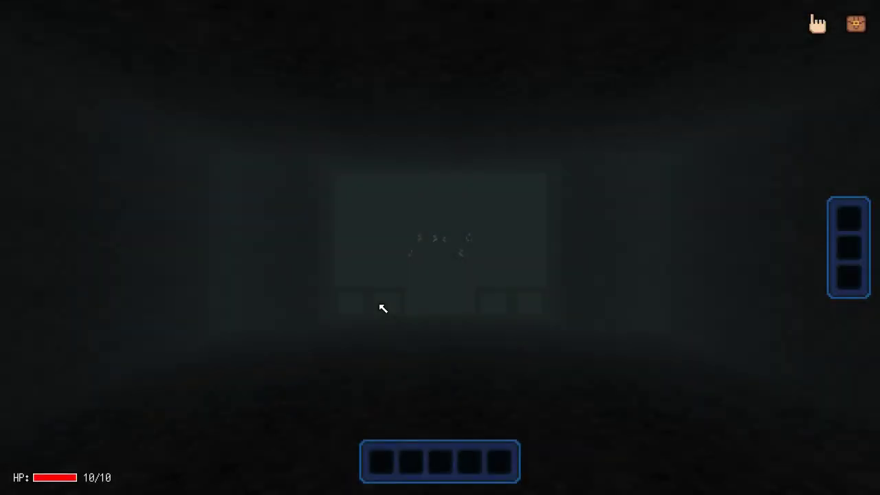
- Back at the signpost outside the house, test the choice "Geh zum Strand." and quit the playtest
key(d)
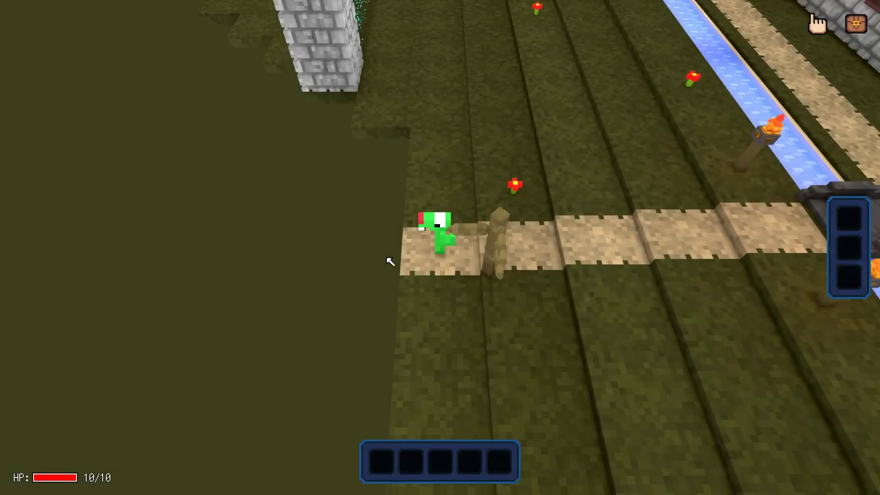
click(495, 248)
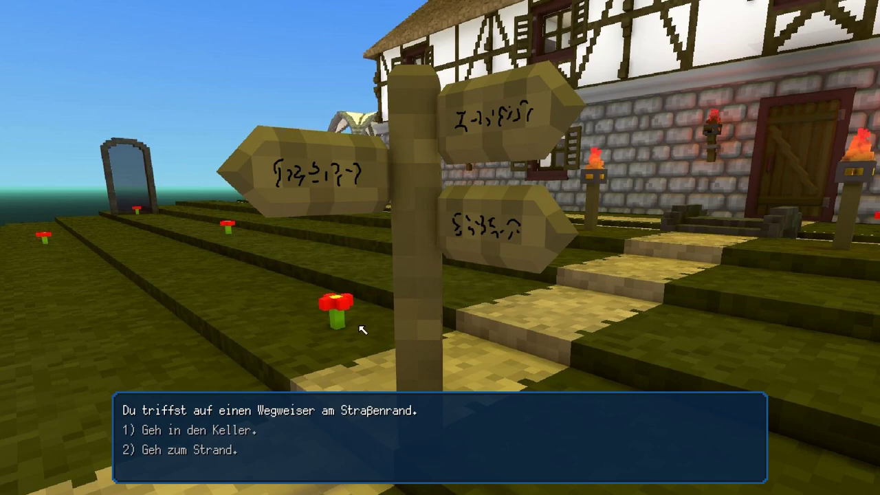
click(231, 452)
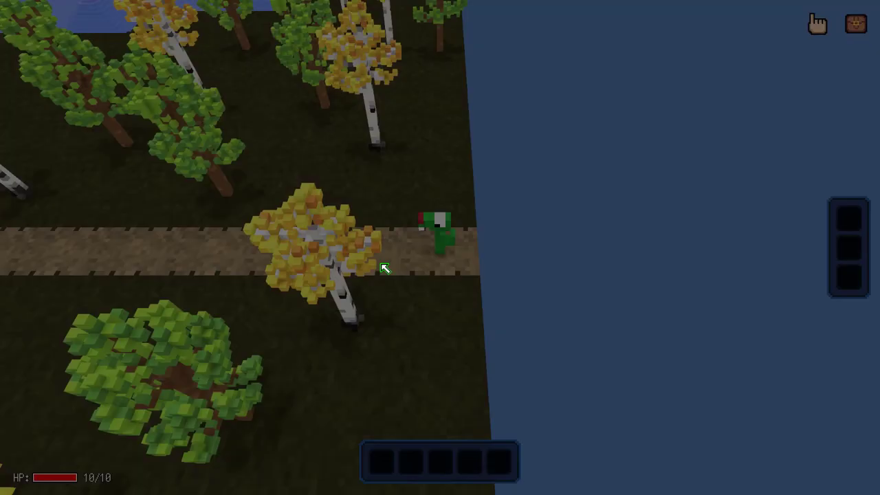
key(Escape)
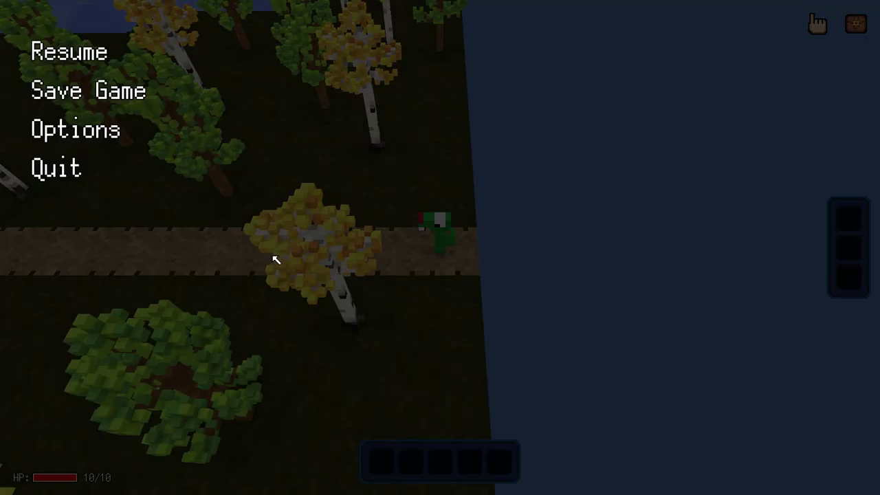
click(77, 169)
click(384, 266)
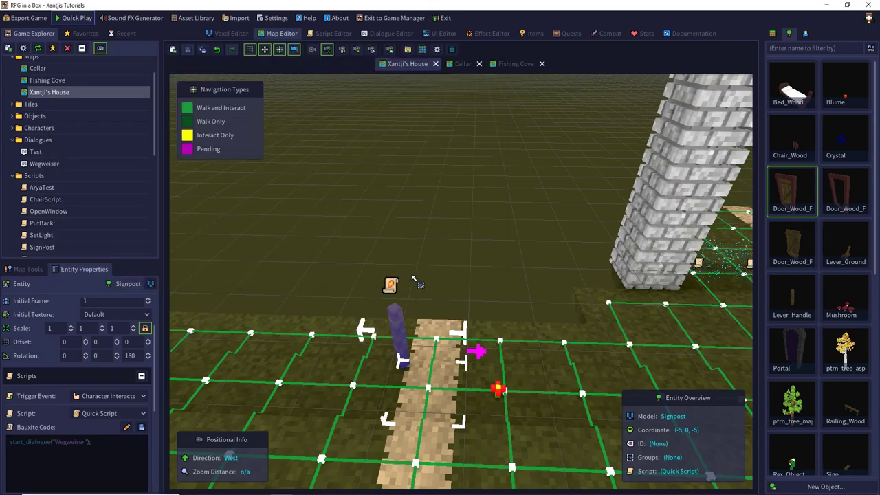
right_drag(347, 284, 637, 261)
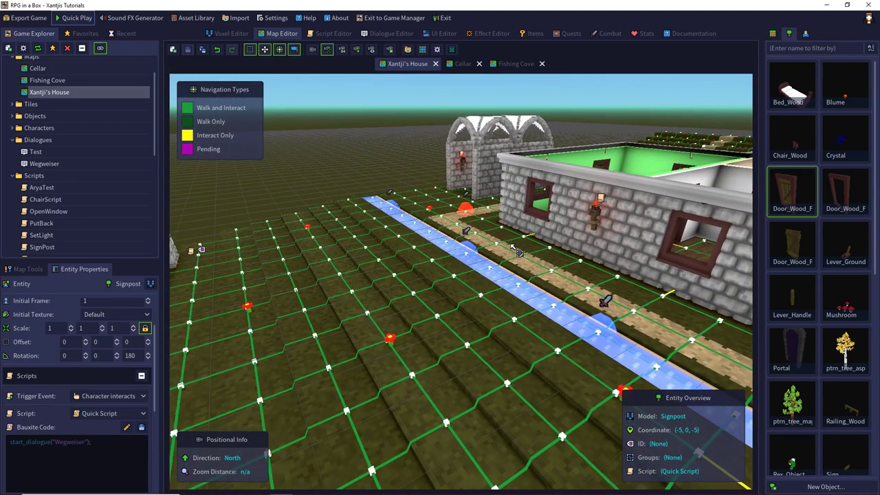
click(792, 347)
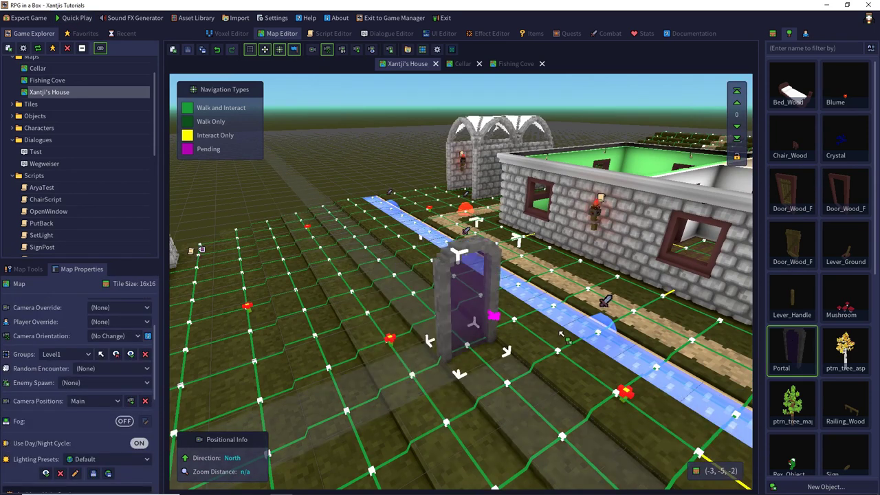
click(794, 351)
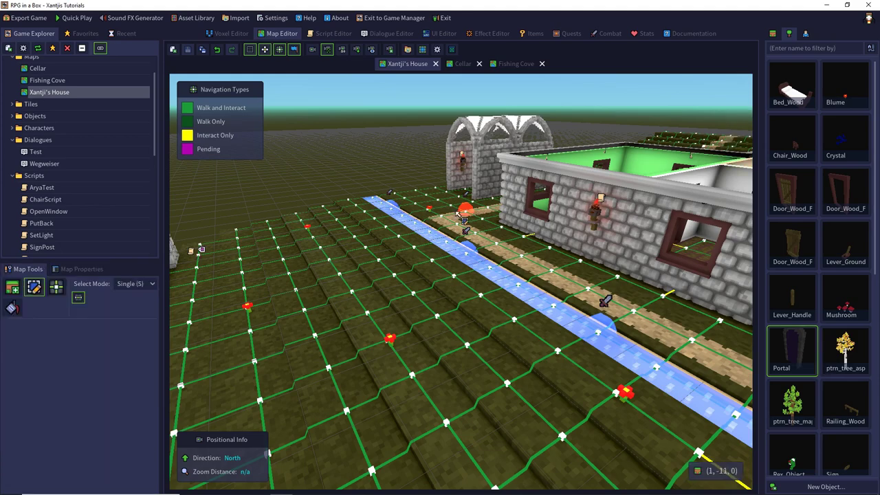
- Select the bed in the house's green room and check its interaction script in the entity properties
middle_drag(455, 240, 576, 244)
scroll(576, 244, up, 3)
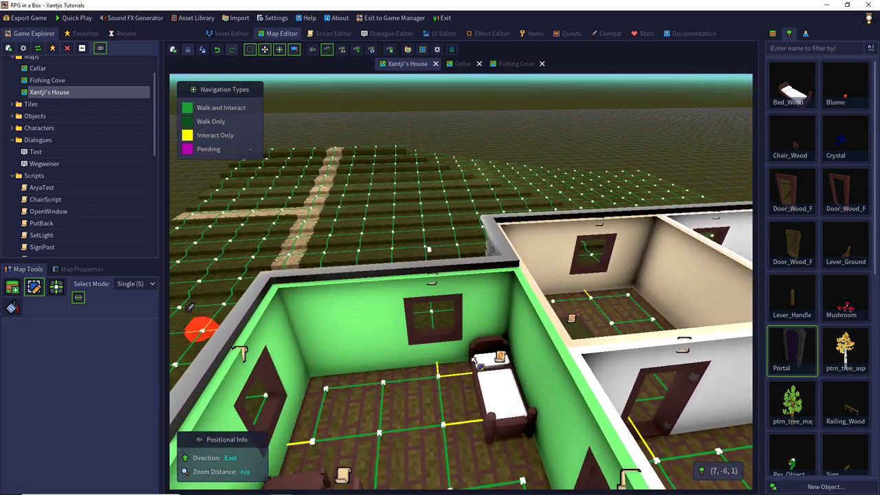
click(490, 385)
click(81, 269)
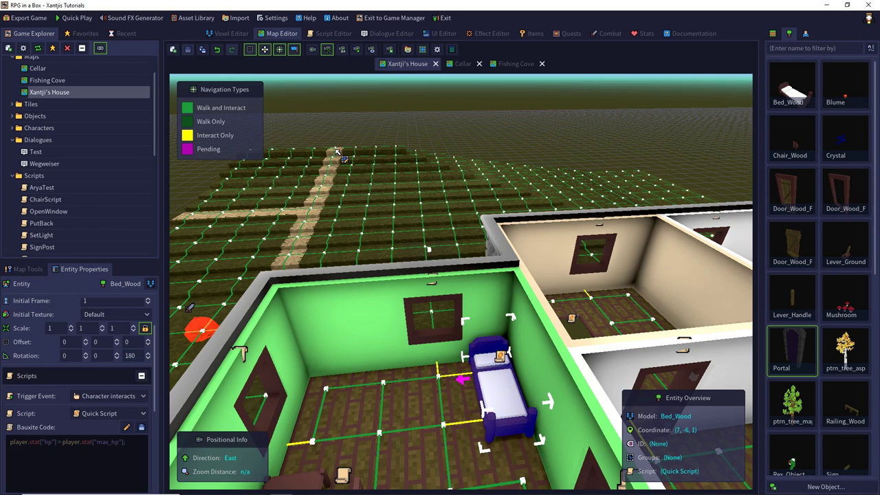
- Search the documentation for "fade", read the Fade In and Fade Out pages, and close both
click(309, 18)
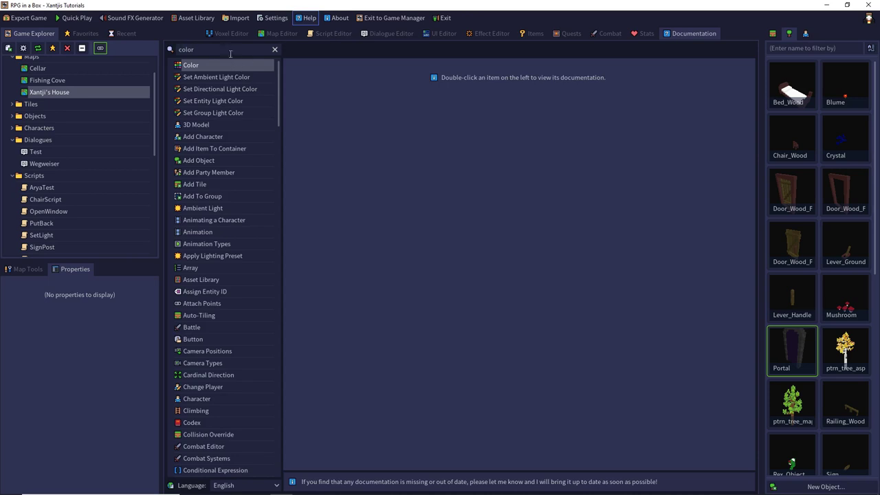
click(274, 49)
text(fade)
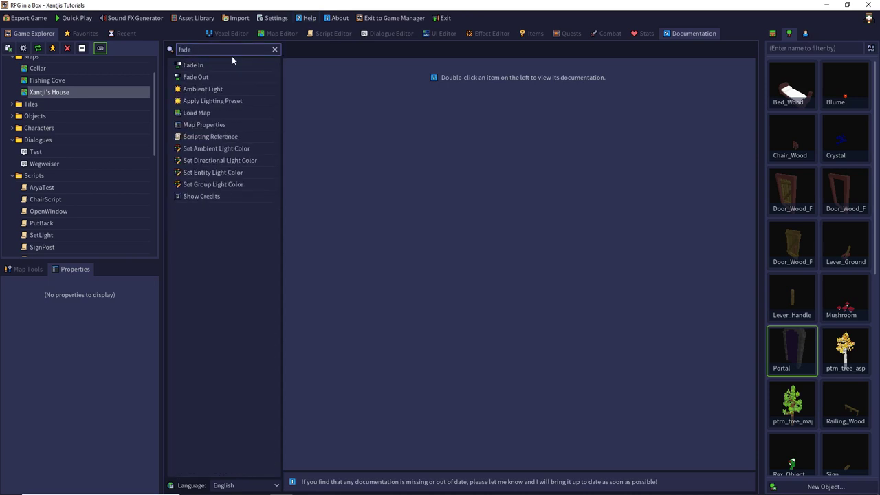
double_click(190, 65)
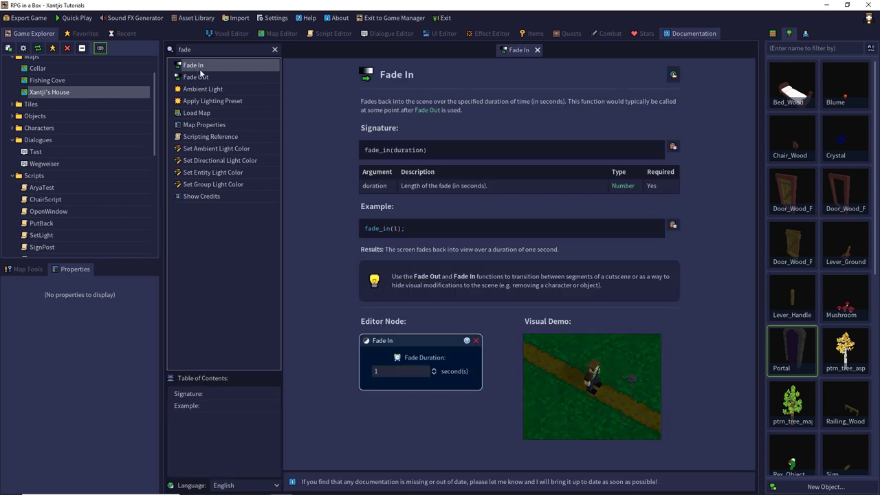
double_click(200, 79)
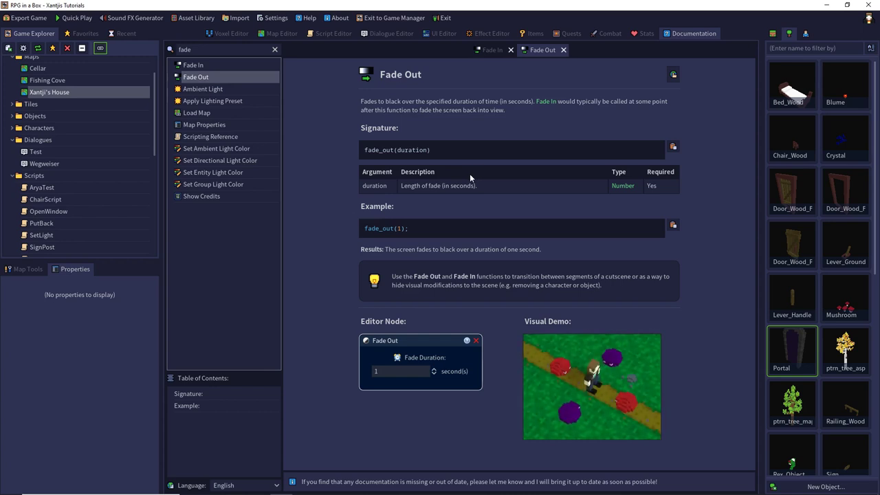
click(563, 49)
click(541, 50)
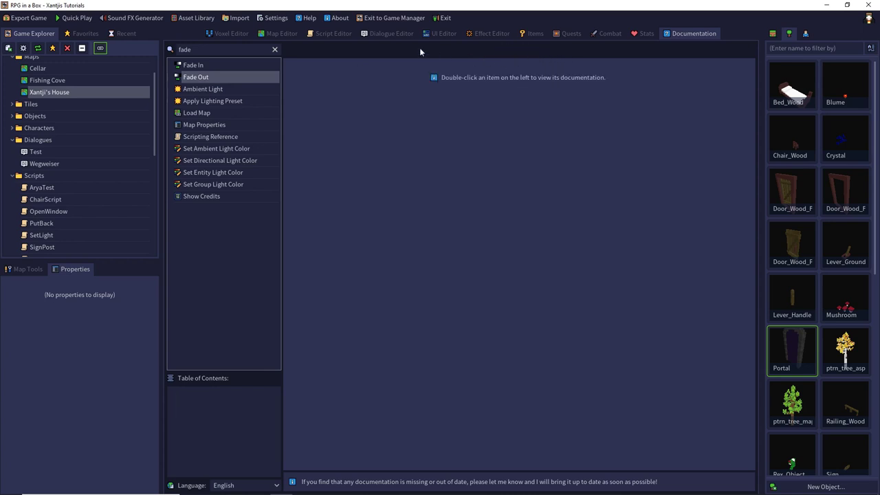
click(323, 33)
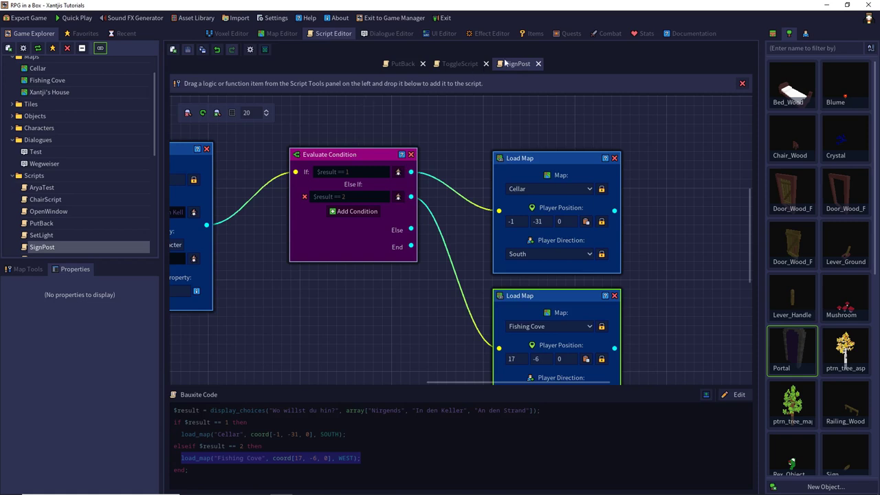
click(294, 36)
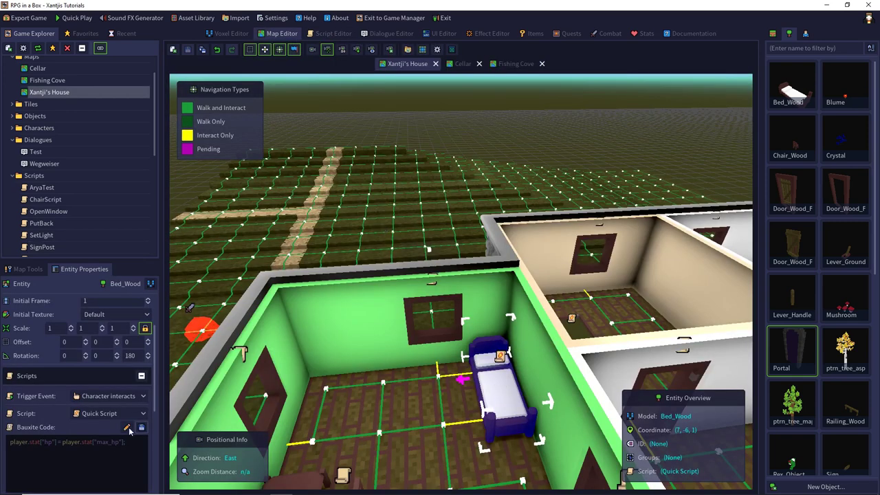
click(336, 161)
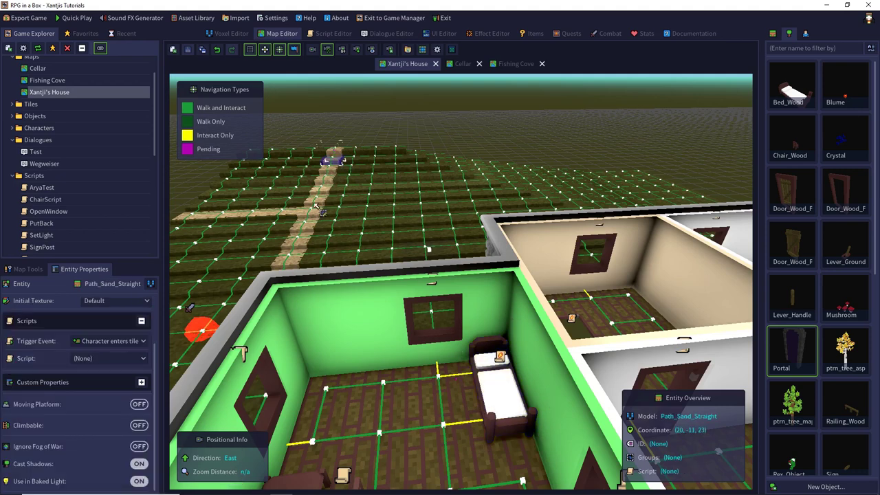
right_click(333, 163)
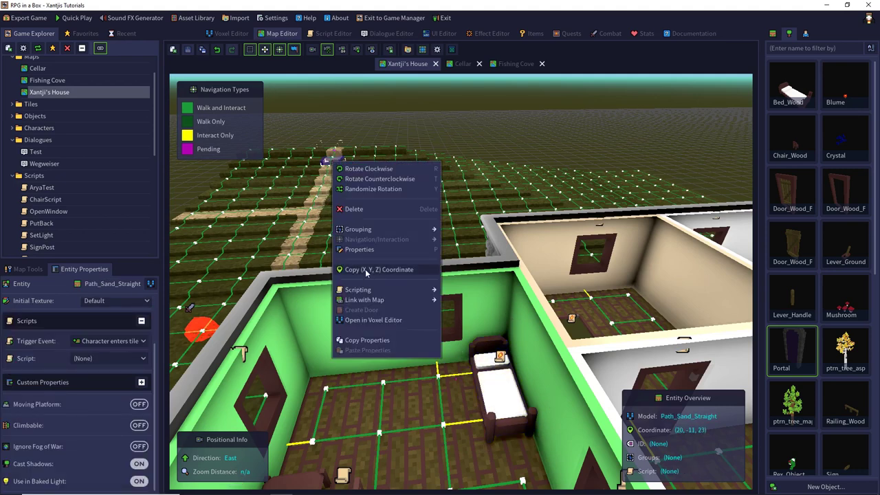
click(479, 368)
- Open the green room bed's quick script for editing and delete all of its existing code
click(504, 400)
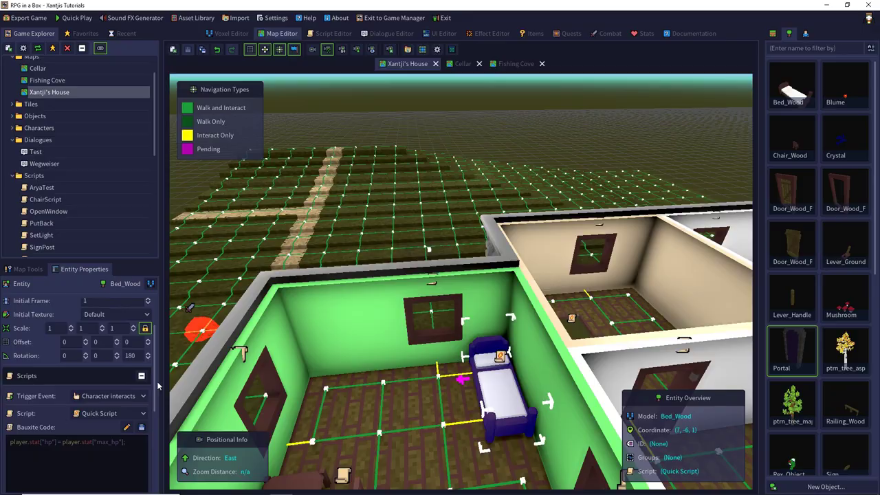
click(126, 427)
key(ctrl+a)
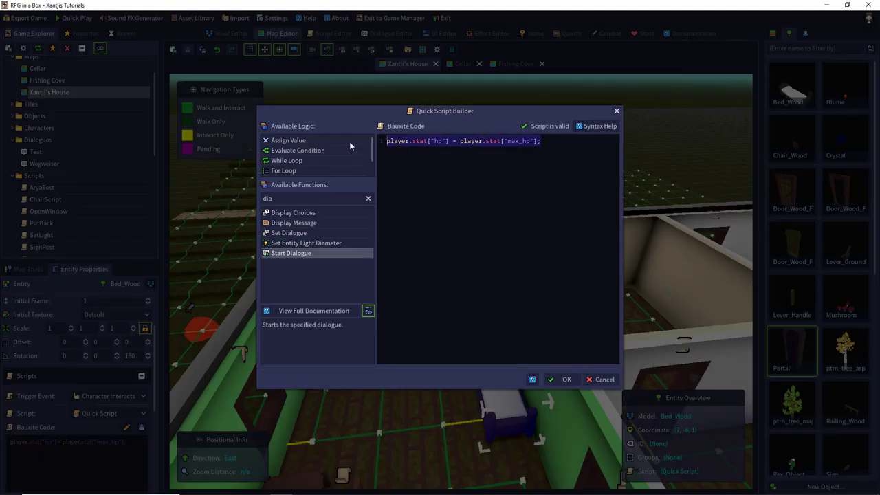
key(BackSpace)
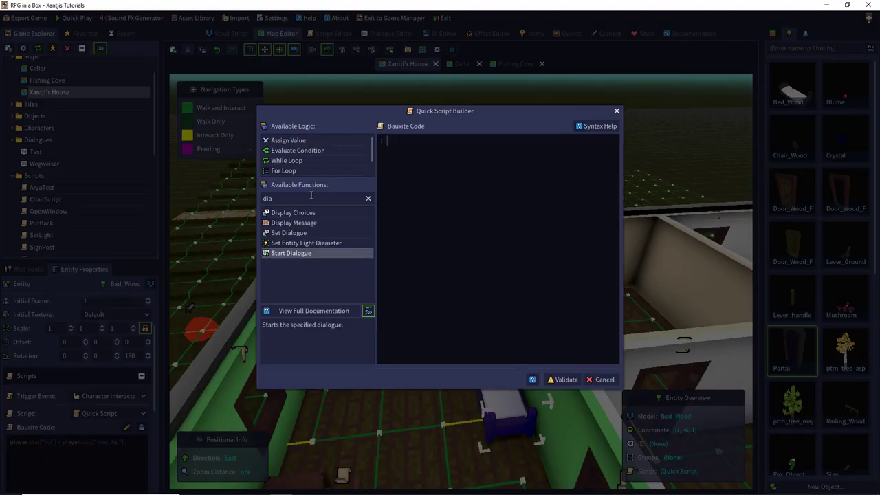
- Find the fade functions and add Fade Out followed by Fade In to the bed's script
drag(310, 195, 243, 199)
text(fa)
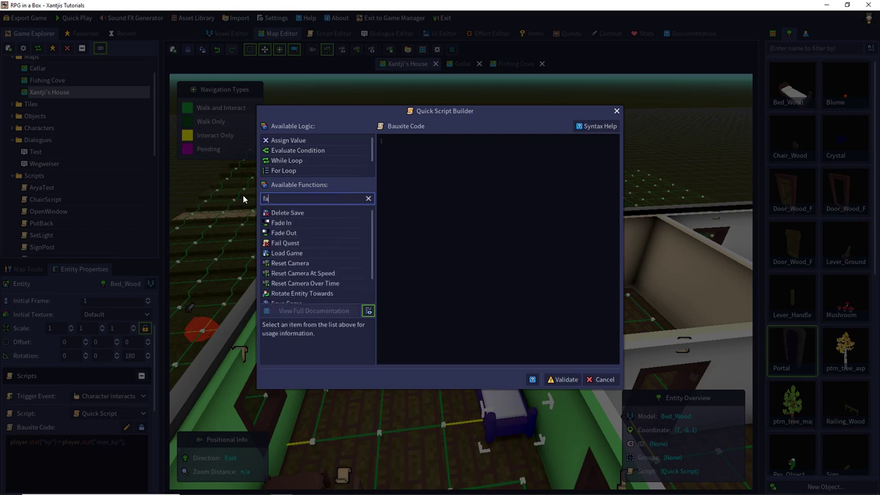
drag(291, 234, 400, 192)
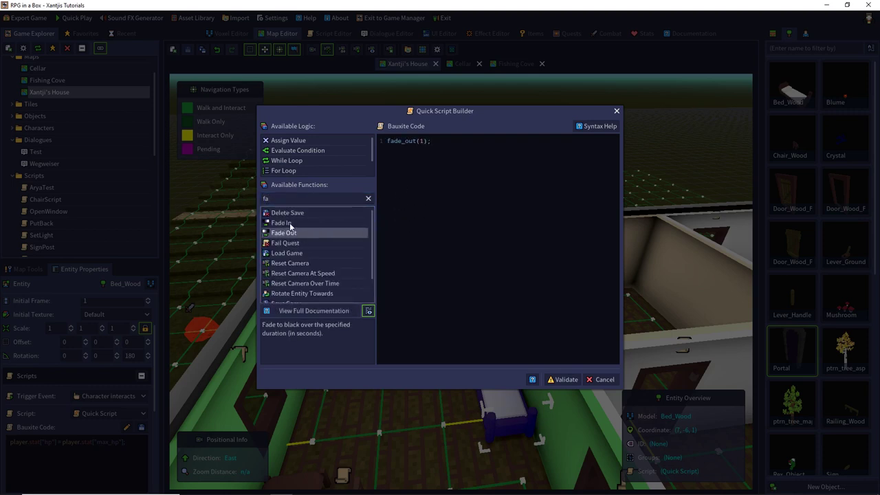
drag(292, 224, 394, 182)
- Add a Put Player call to the script with the target coord[20, -11, 23] and the direction WEST
click(306, 200)
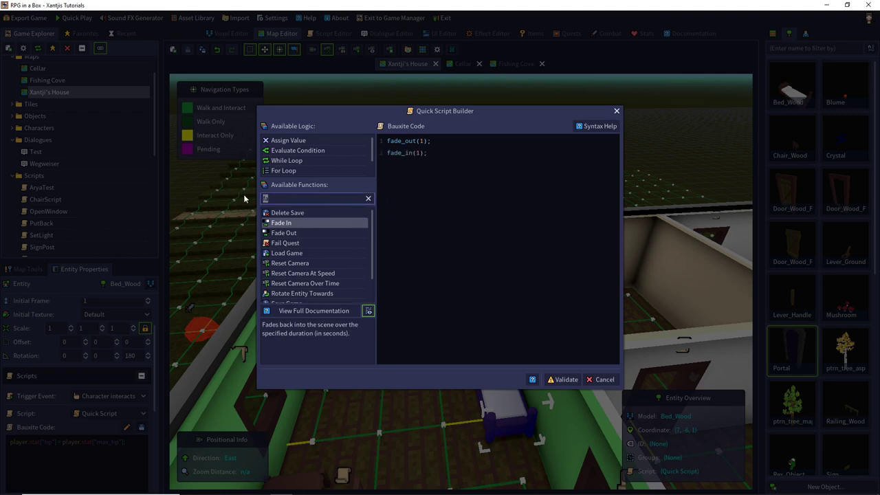
text(put)
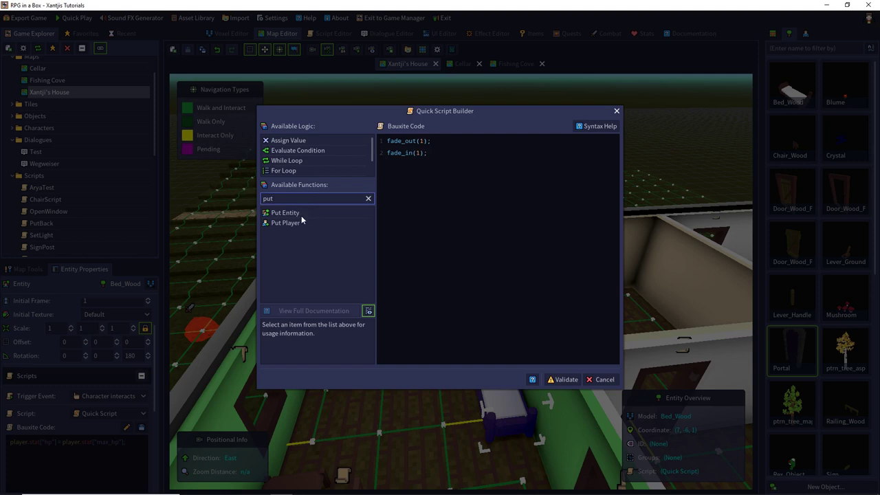
drag(302, 222, 412, 154)
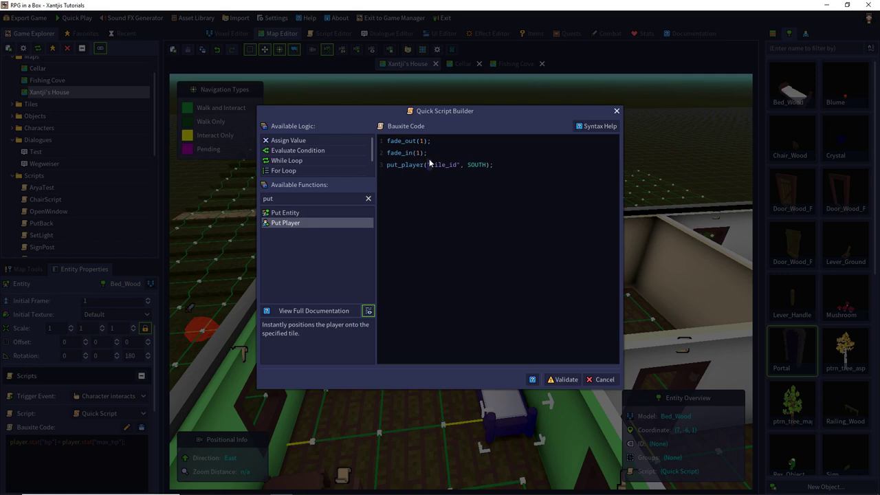
double_click(430, 164)
text(coord[20, -11, 23])
key(shift+Right)
key(shift+Right)
key(shift+Right)
key(shift+Right)
key(shift+Right)
text(WEST)
- Reorder the script so the put_player line sits between fade_out and fade_in, without blank lines between them
key(Up)
key(shift+Home)
key(ctrl+c)
key(BackSpace)
key(ctrl+v)
key(Up)
key(Up)
key(BackSpace)
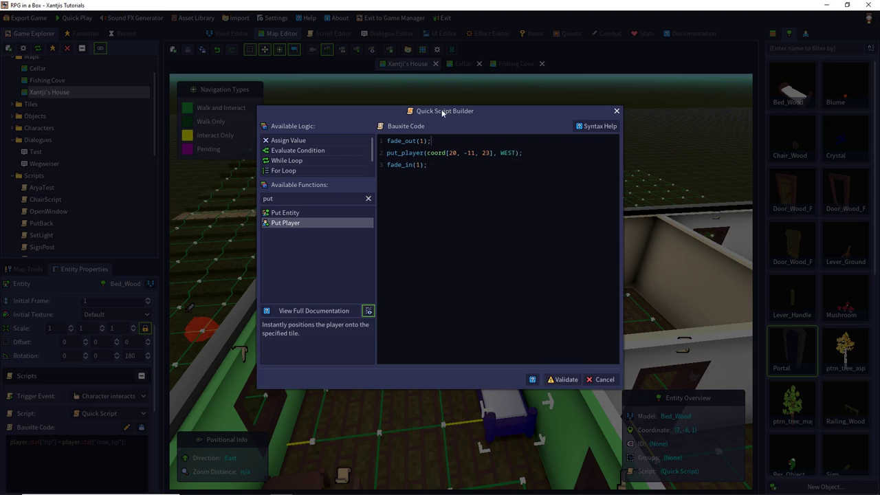
- Set the duration of both fade_out and fade_in to 3 seconds
text(3)
key(Left)
key(BackSpace)
text(3)
- Clear the function filter and get it ready for a new function search
click(368, 198)
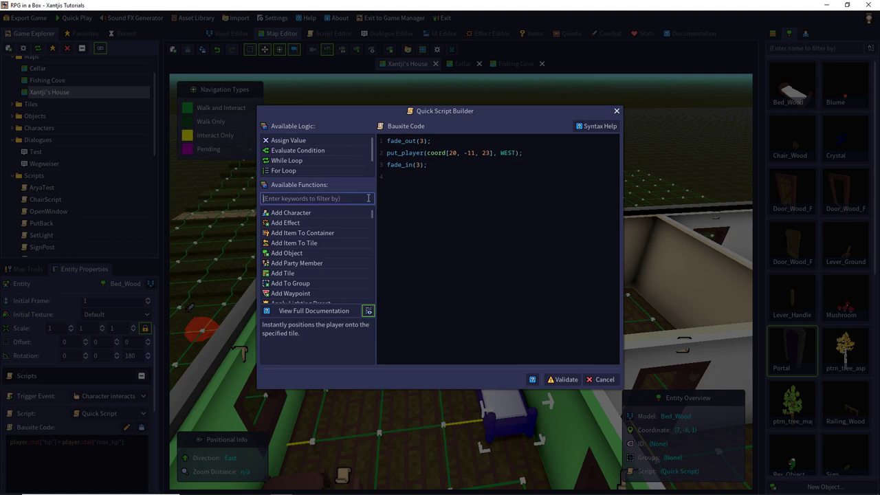
click(319, 199)
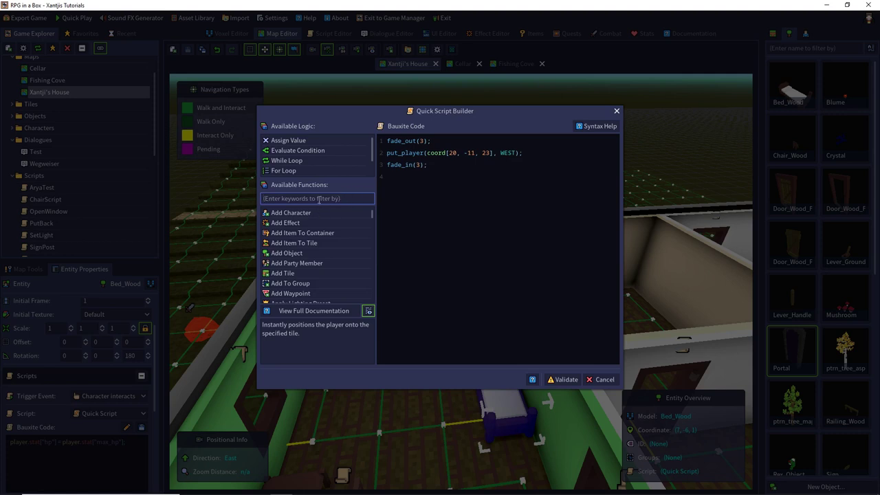